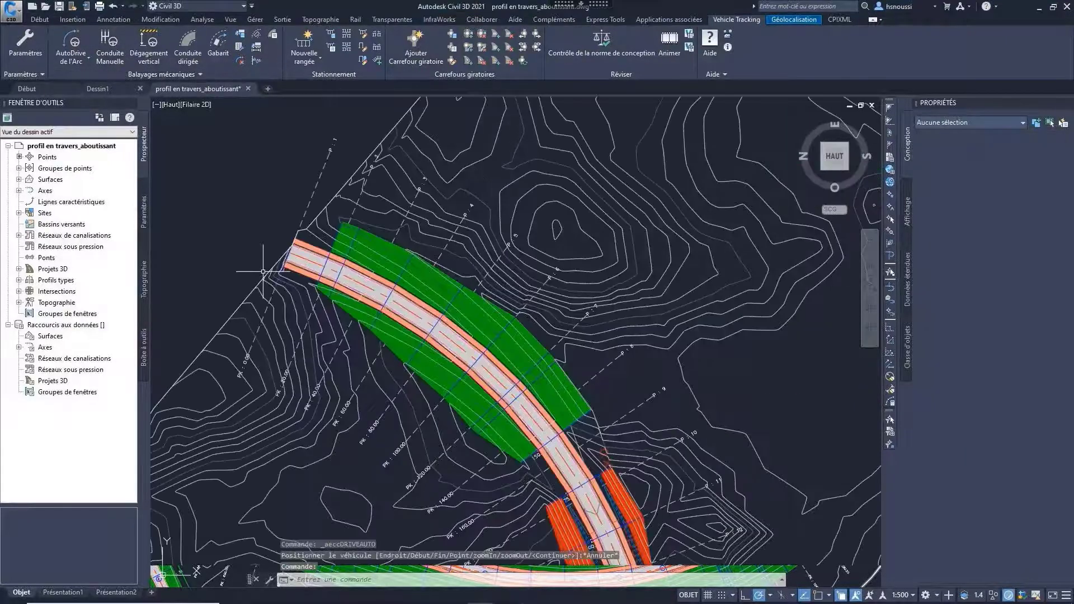
# Step: Start a follow-drive vehicle path along the curved road's axis using the default Camion + remorque vehicle
pyautogui.click(199, 75)
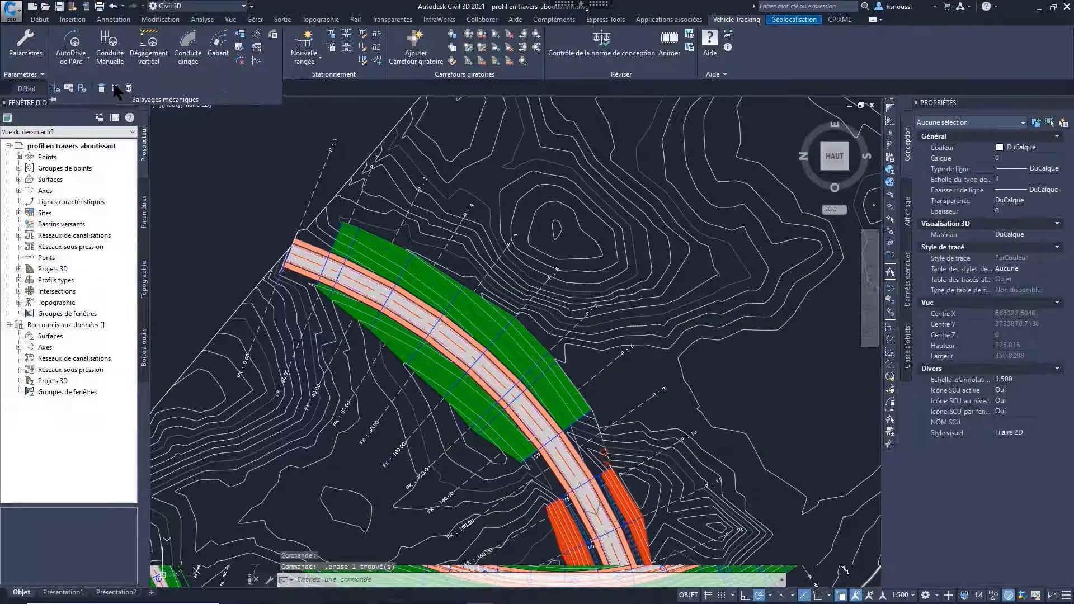
pyautogui.click(84, 87)
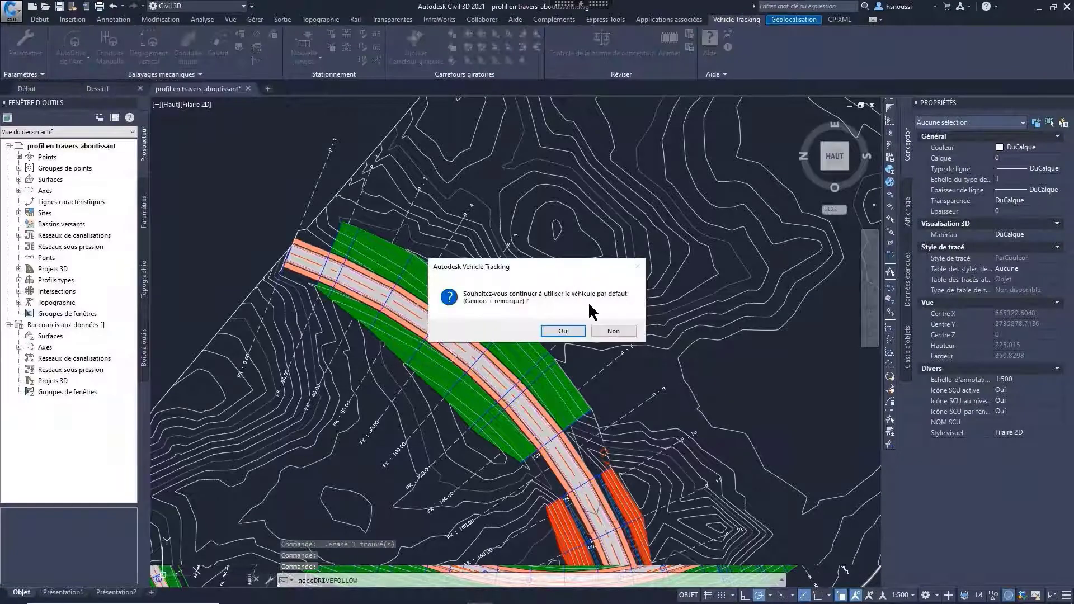
pyautogui.click(563, 331)
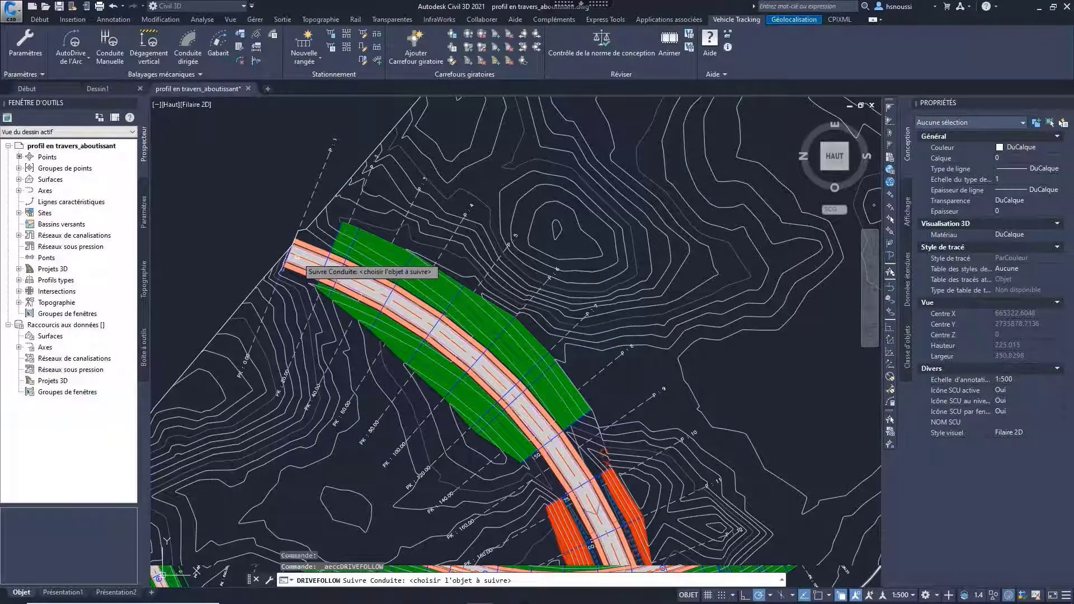
pyautogui.click(305, 269)
pyautogui.click(328, 312)
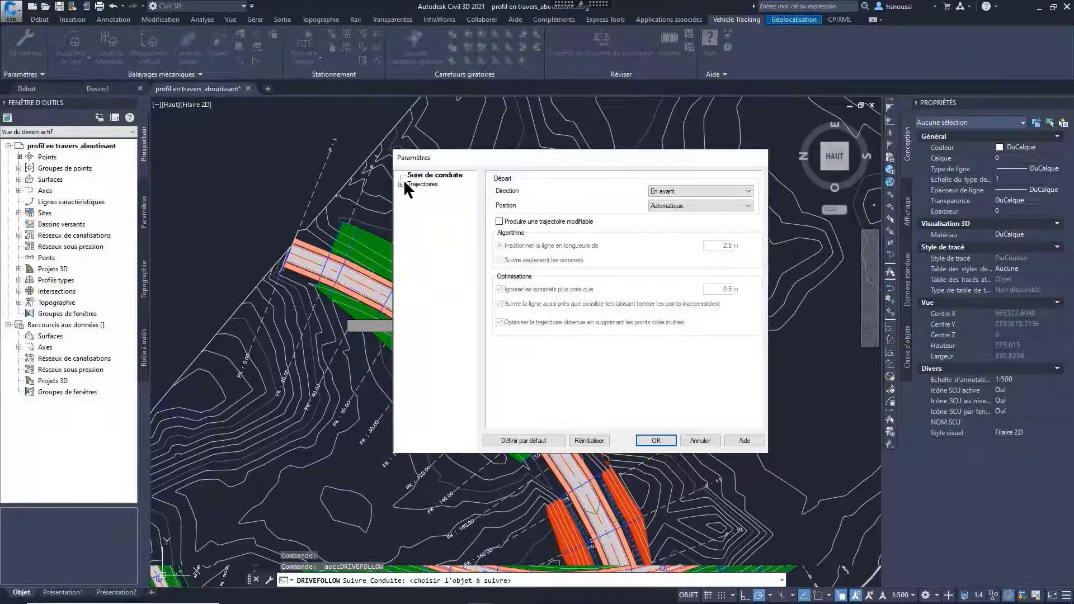
# Step: Set the forward tracking point to the frontmost axle with a 2 m left offset and generate the truck's path
pyautogui.click(402, 184)
pyautogui.click(436, 193)
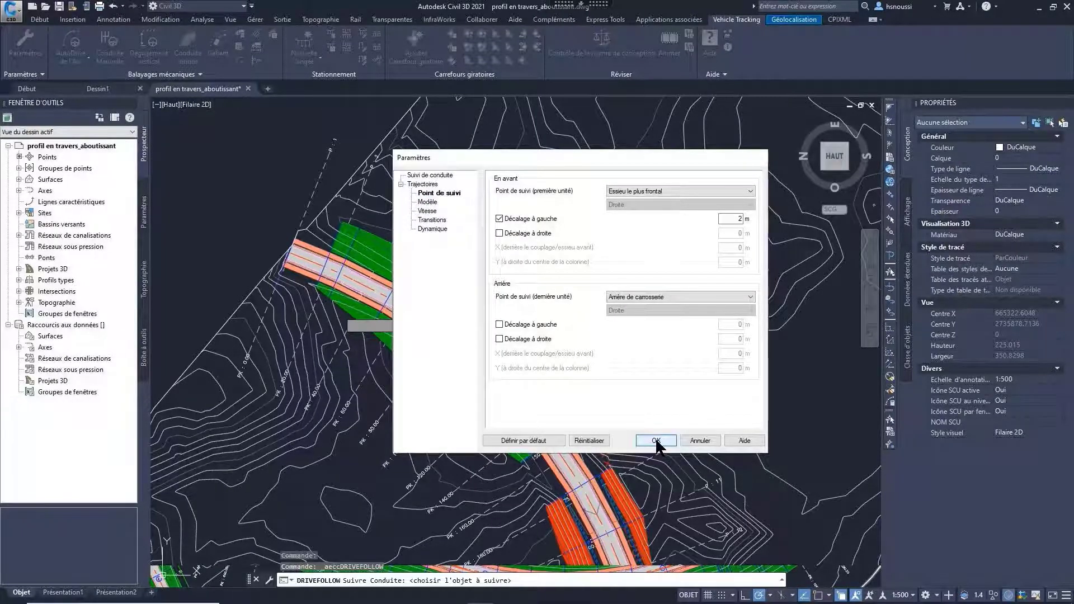
pyautogui.click(656, 441)
# Step: Play the truck's animation along the curved road in plan view, raising the playback speed to x16
pyautogui.scroll(2, 323, 258)
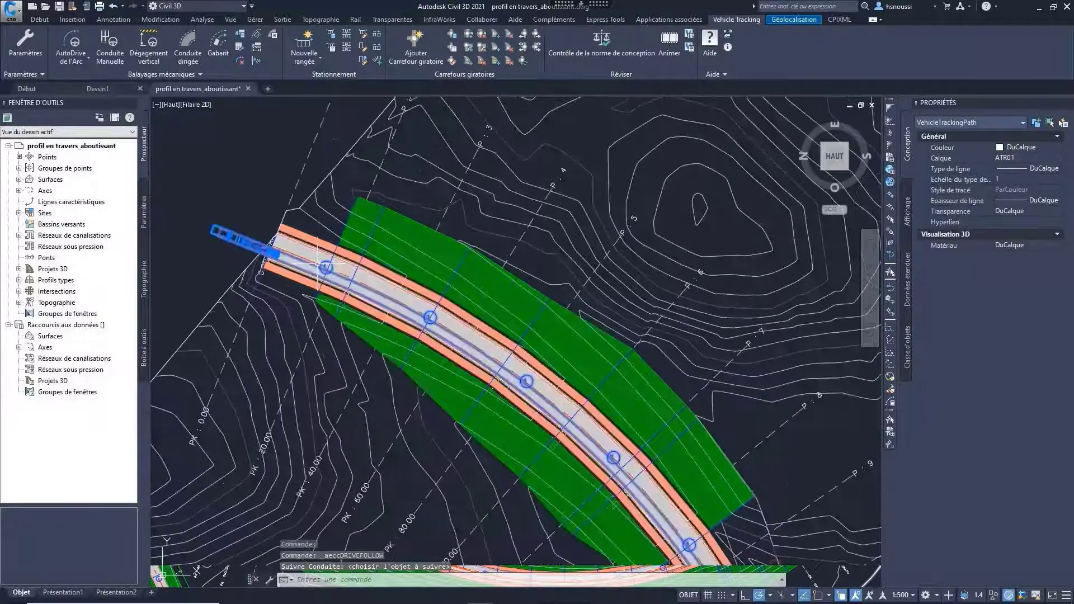
pyautogui.scroll(2, 318, 263)
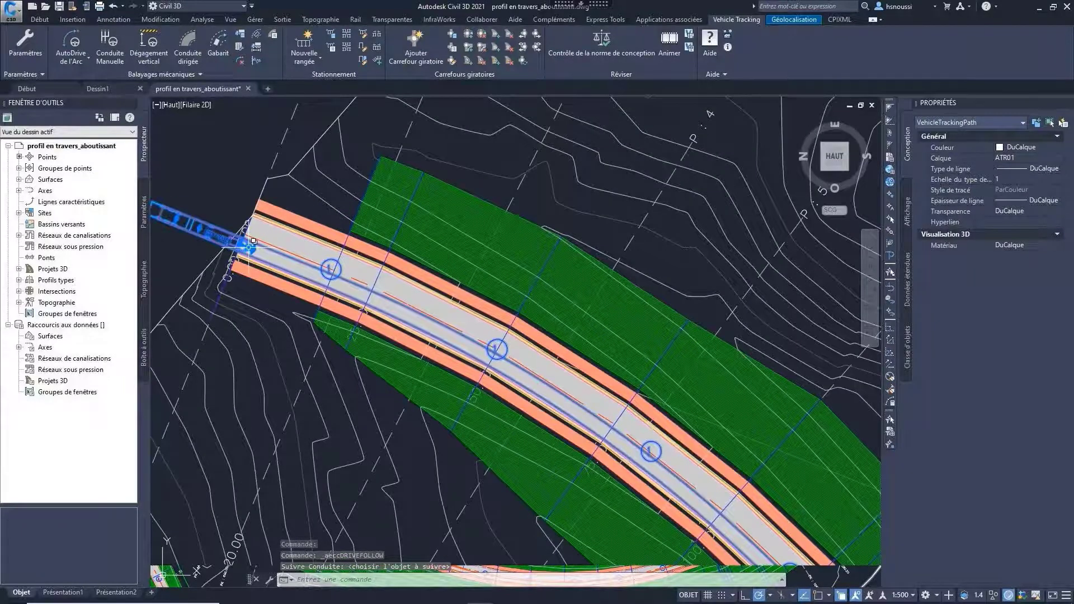
pyautogui.scroll(-2, 576, 437)
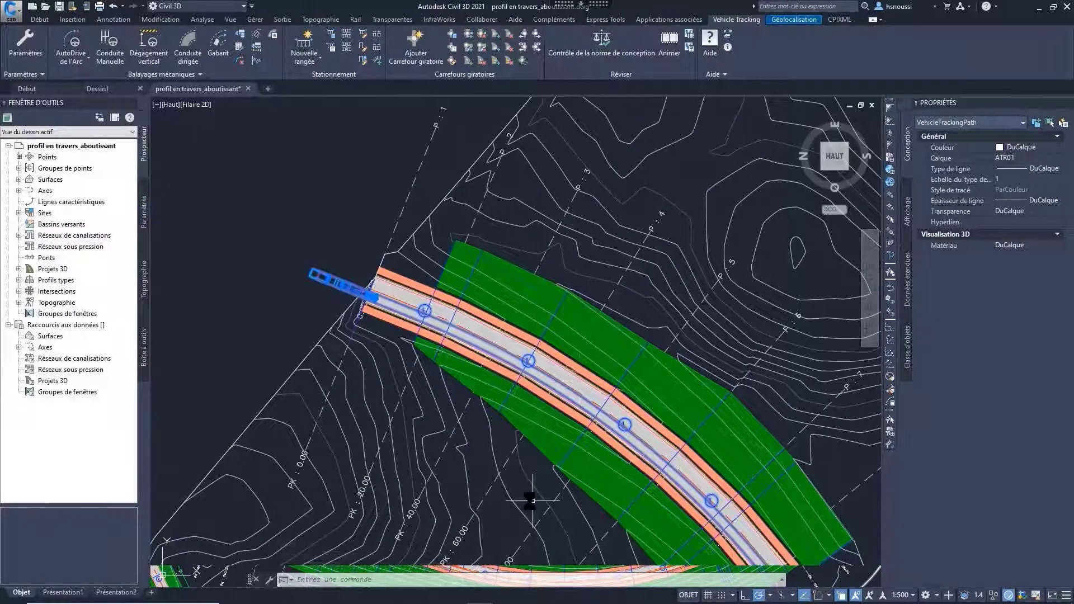
pyautogui.moveTo(532, 501)
pyautogui.mouseDown(button='middle')
pyautogui.moveTo(516, 492)
pyautogui.moveTo(515, 414)
pyautogui.moveTo(425, 364)
pyautogui.mouseUp(button='middle')
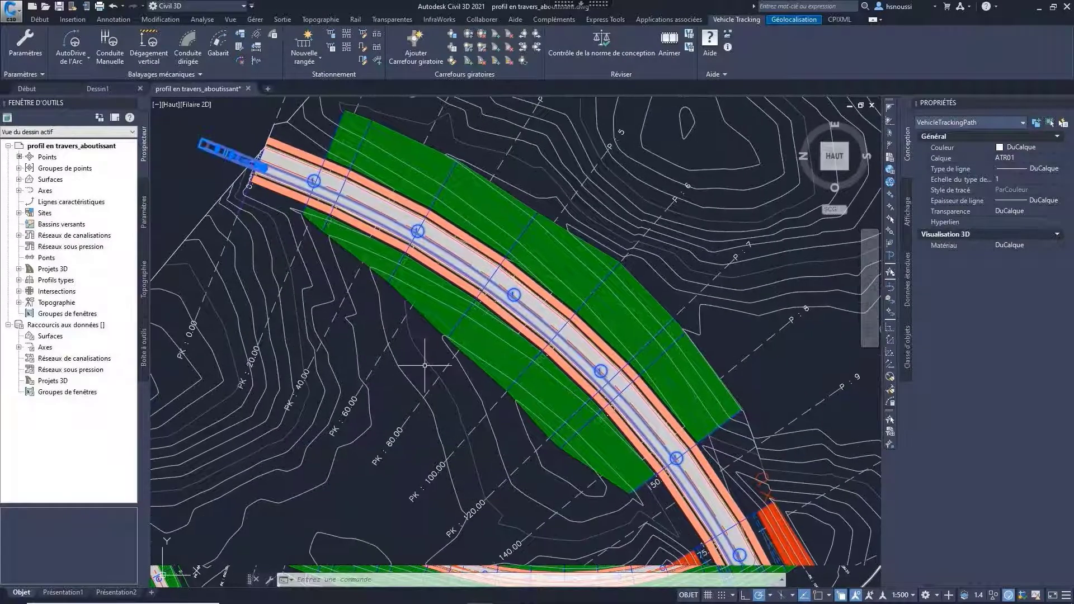
pyautogui.click(664, 45)
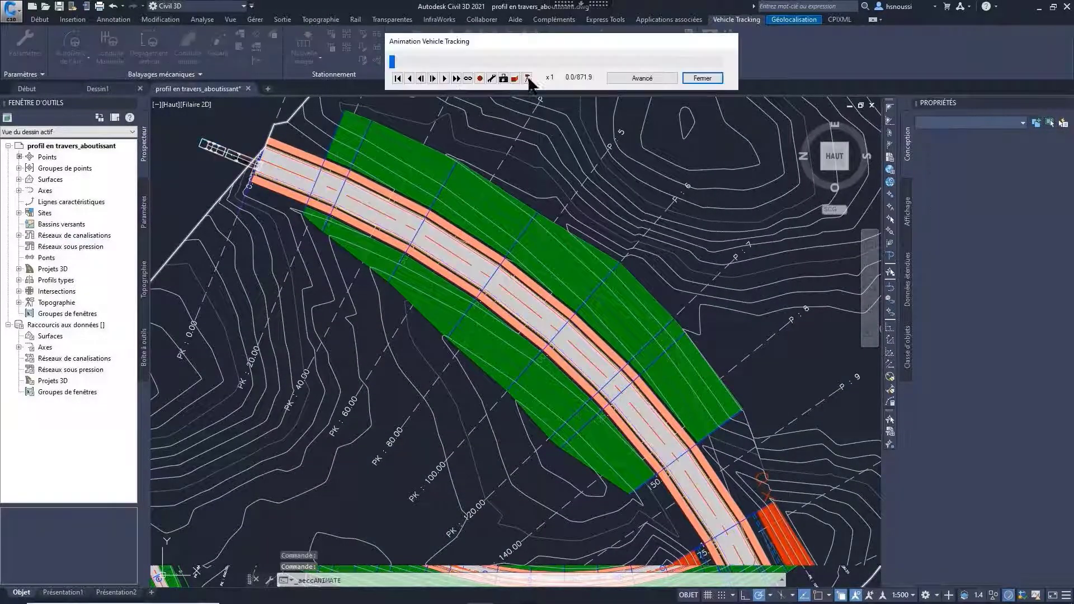
pyautogui.click(445, 79)
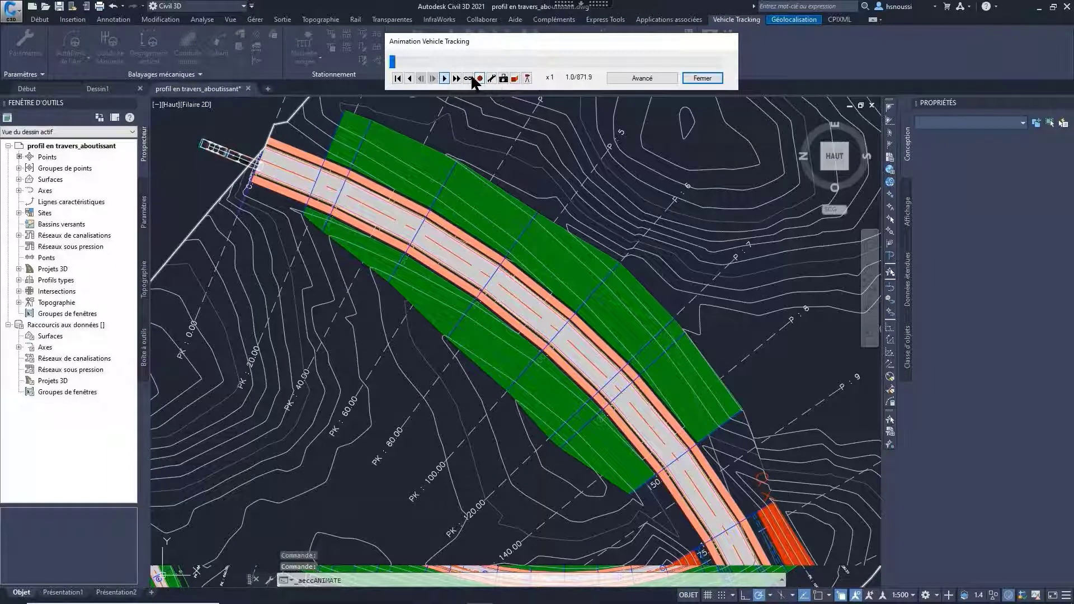
pyautogui.click(457, 78)
pyautogui.click(456, 79)
pyautogui.click(456, 79)
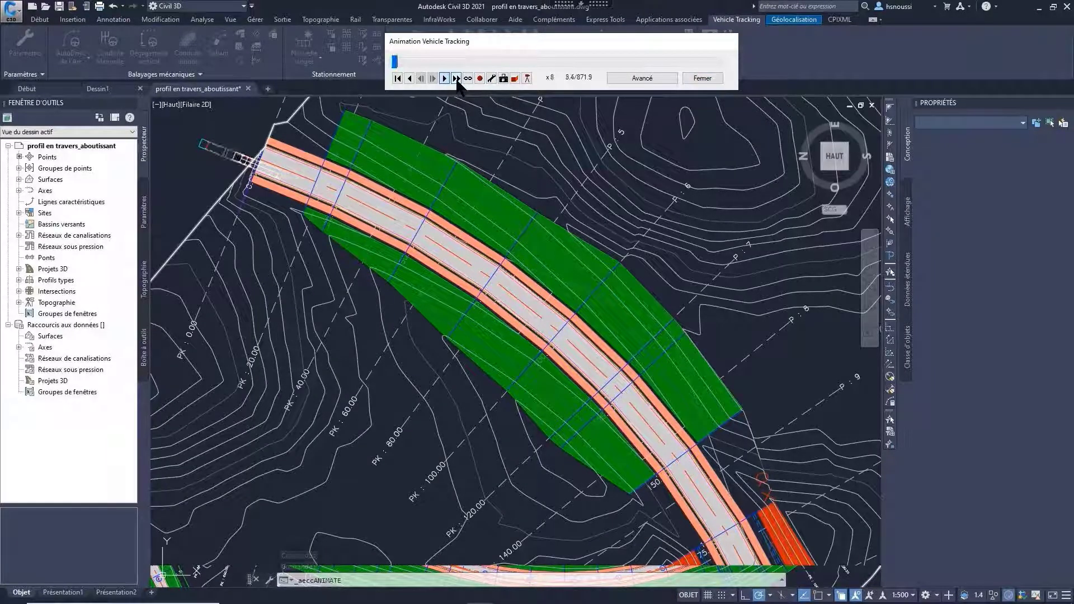
pyautogui.click(456, 79)
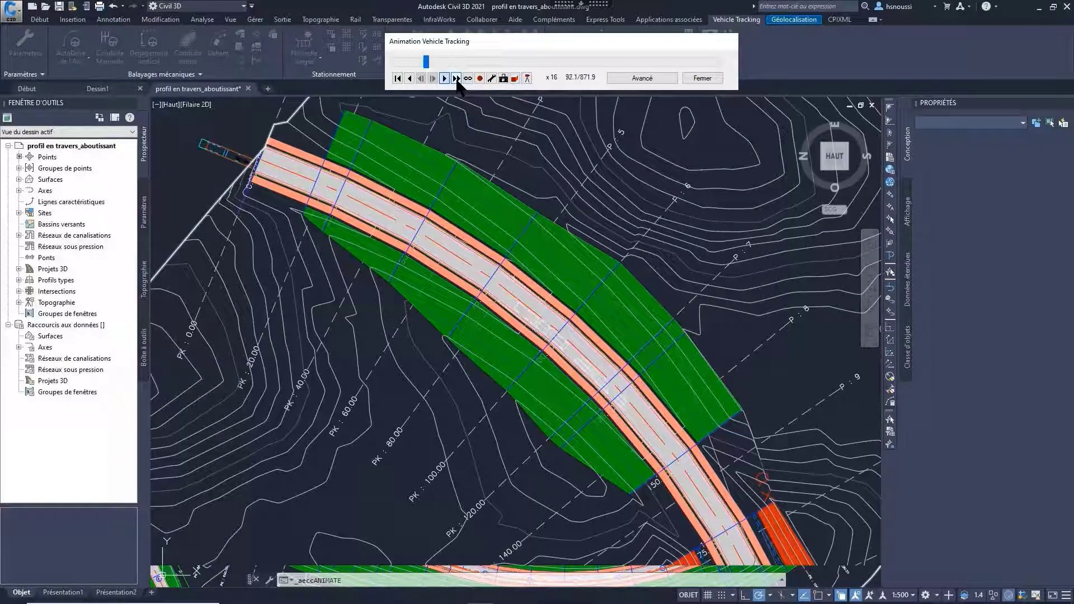
# Step: Stop the truck's plan-view animation and rewind it to the start
pyautogui.click(397, 78)
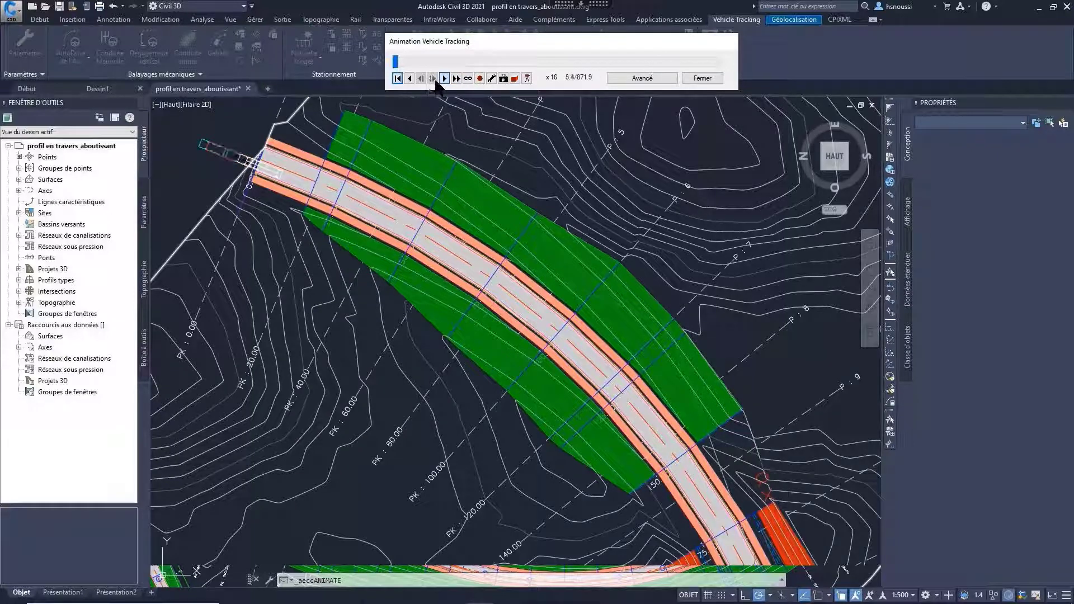
pyautogui.click(397, 78)
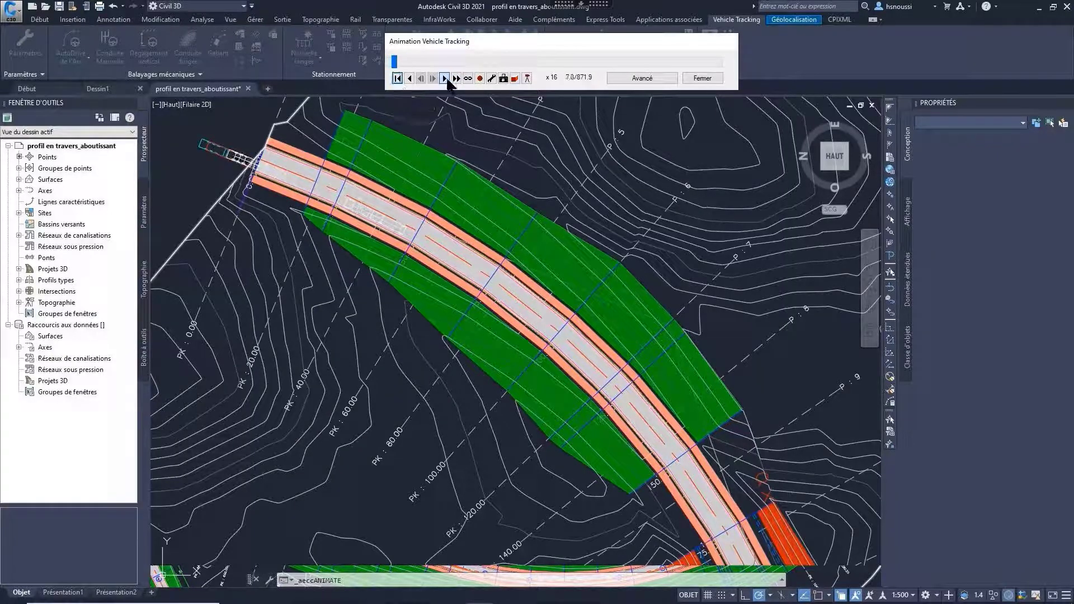
pyautogui.click(398, 79)
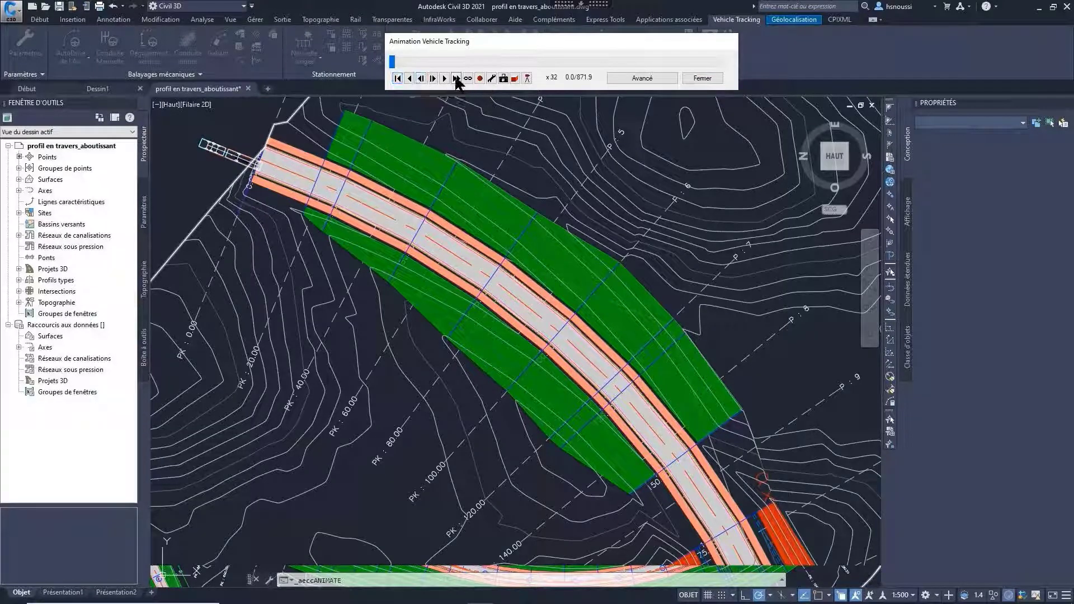
# Step: Play the truck's animation in a 3D view at x8 speed and close it without saving the view
pyautogui.click(504, 79)
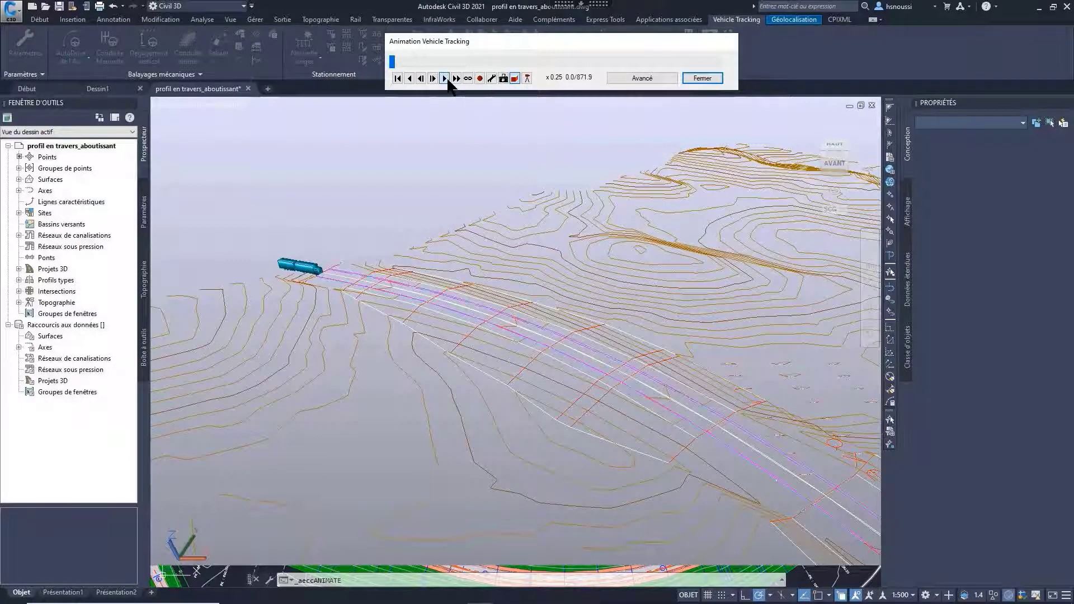
pyautogui.click(446, 78)
pyautogui.click(456, 78)
pyautogui.click(456, 80)
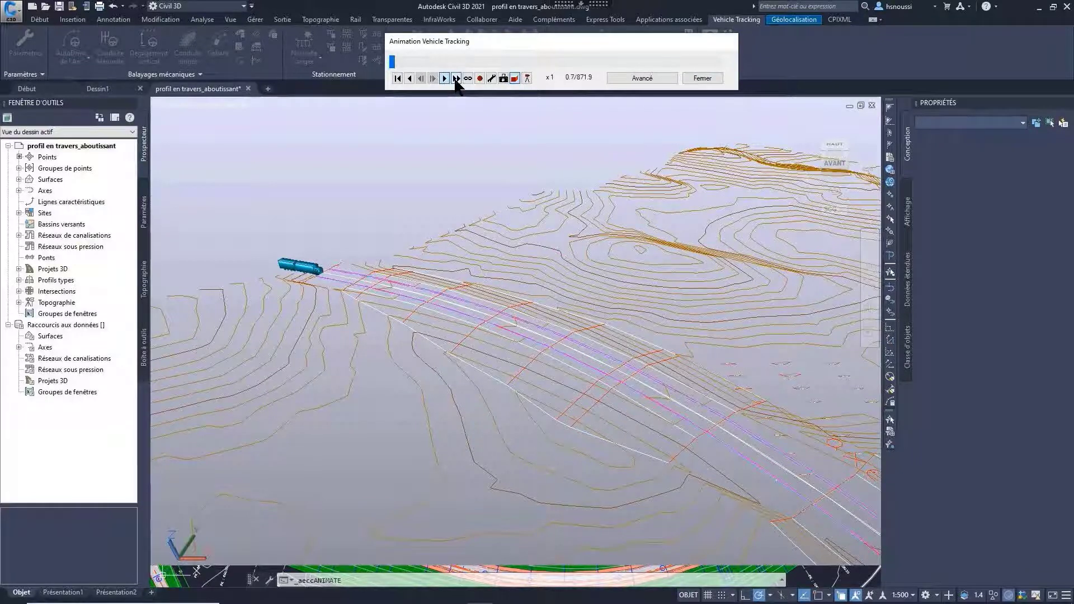
pyautogui.click(456, 80)
pyautogui.click(456, 78)
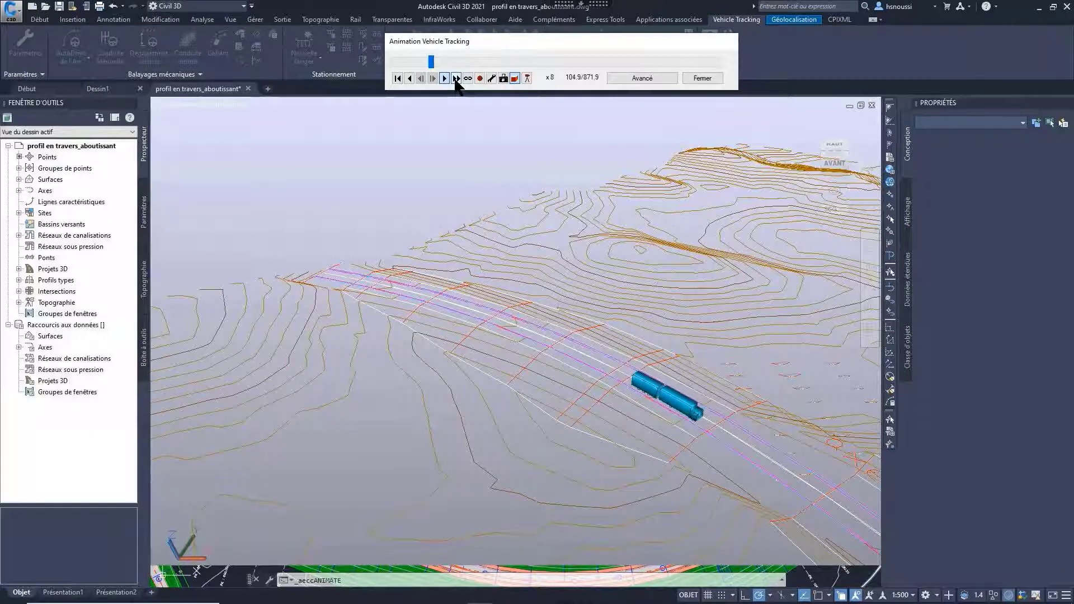
pyautogui.click(694, 78)
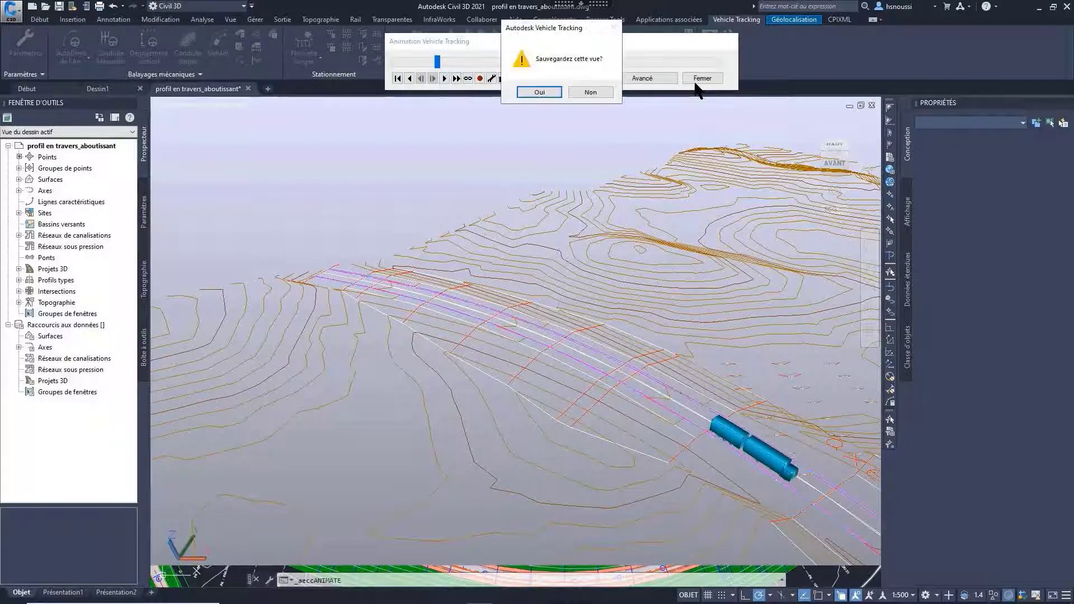
pyautogui.click(590, 96)
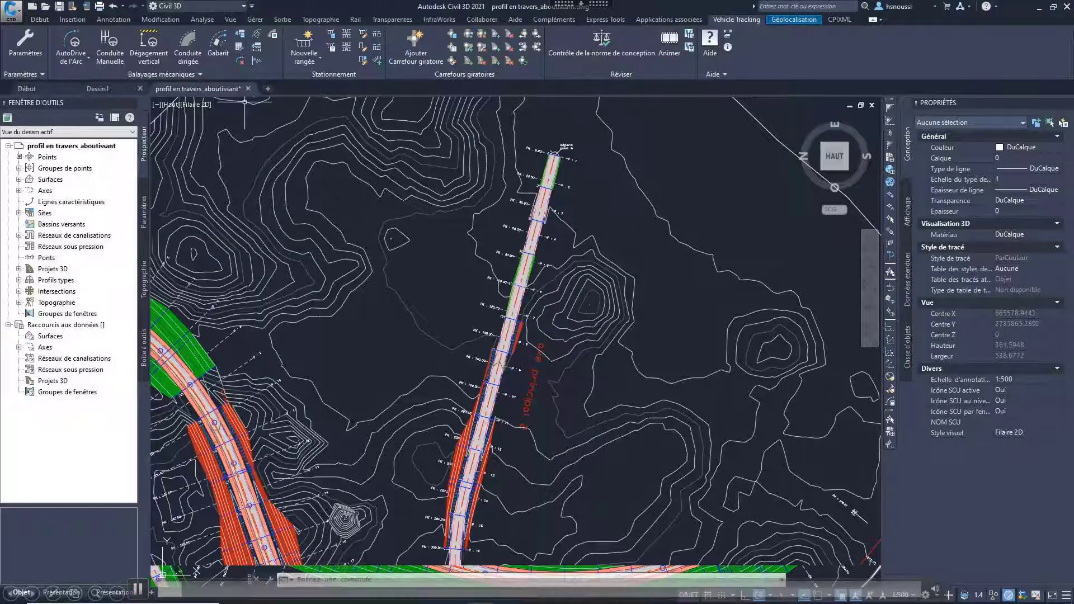
# Step: Start another follow-drive path, choosing the Airbus A320-100 (Model 111 - CFM56) from the aircraft library instead of the default vehicle
pyautogui.click(185, 74)
pyautogui.click(57, 88)
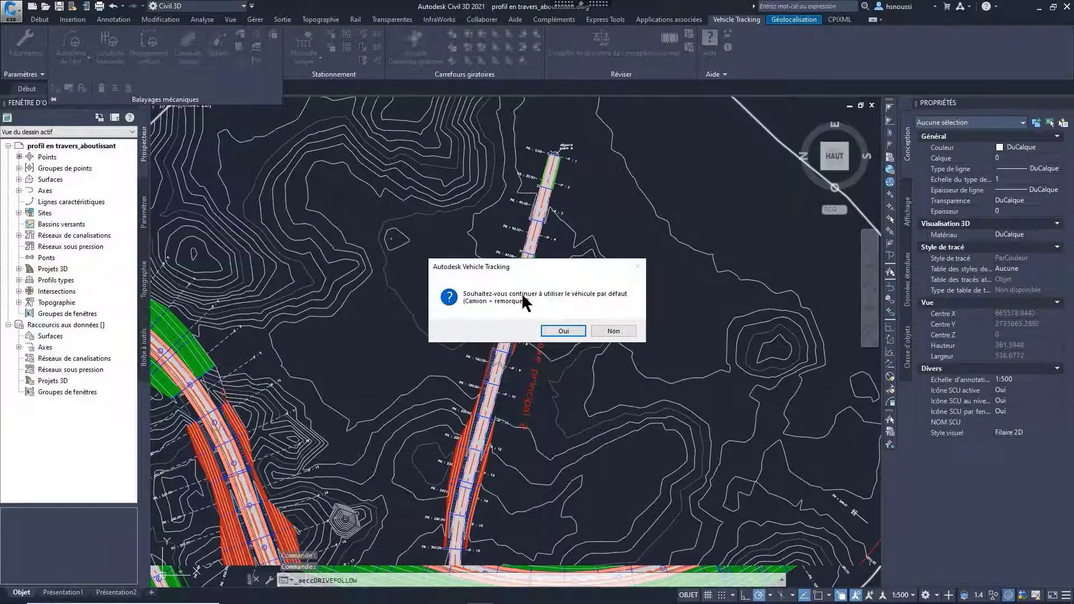
pyautogui.click(614, 331)
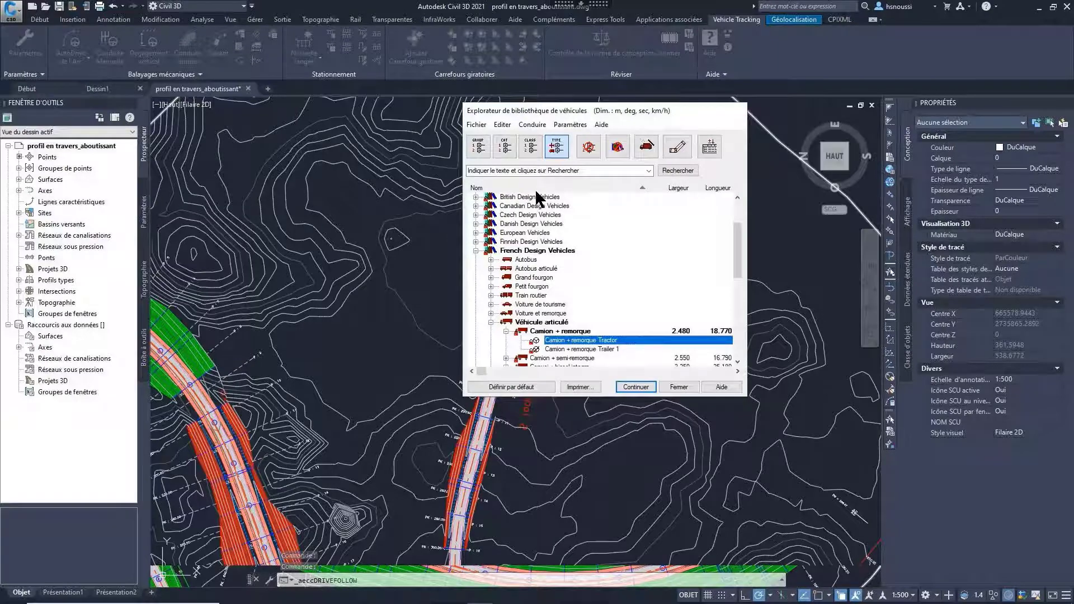
pyautogui.click(477, 250)
pyautogui.scroll(3, 476, 240)
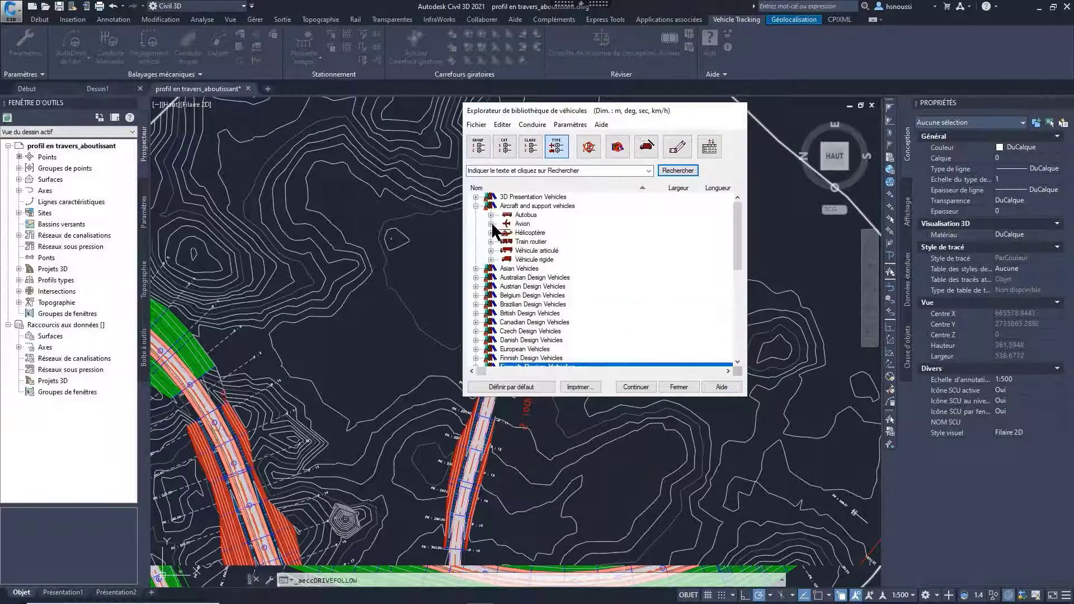
pyautogui.click(491, 216)
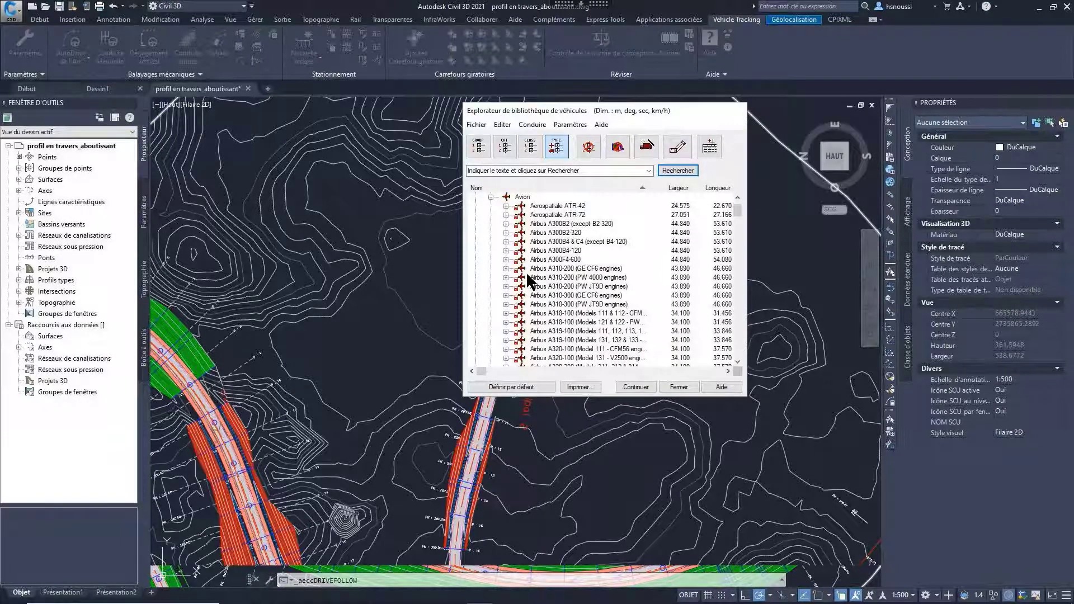
pyautogui.click(613, 349)
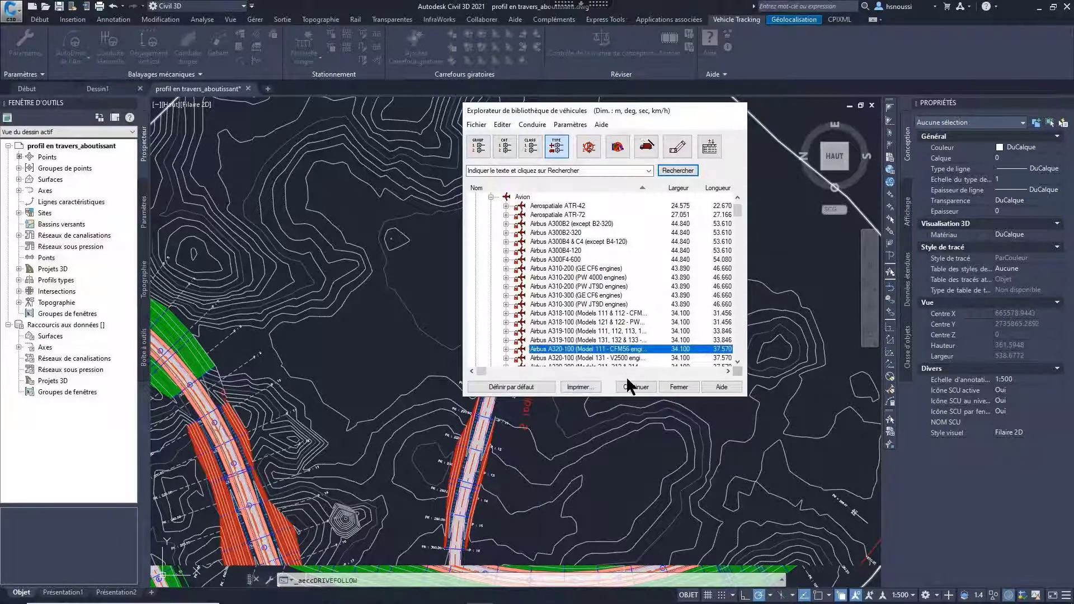
pyautogui.click(638, 388)
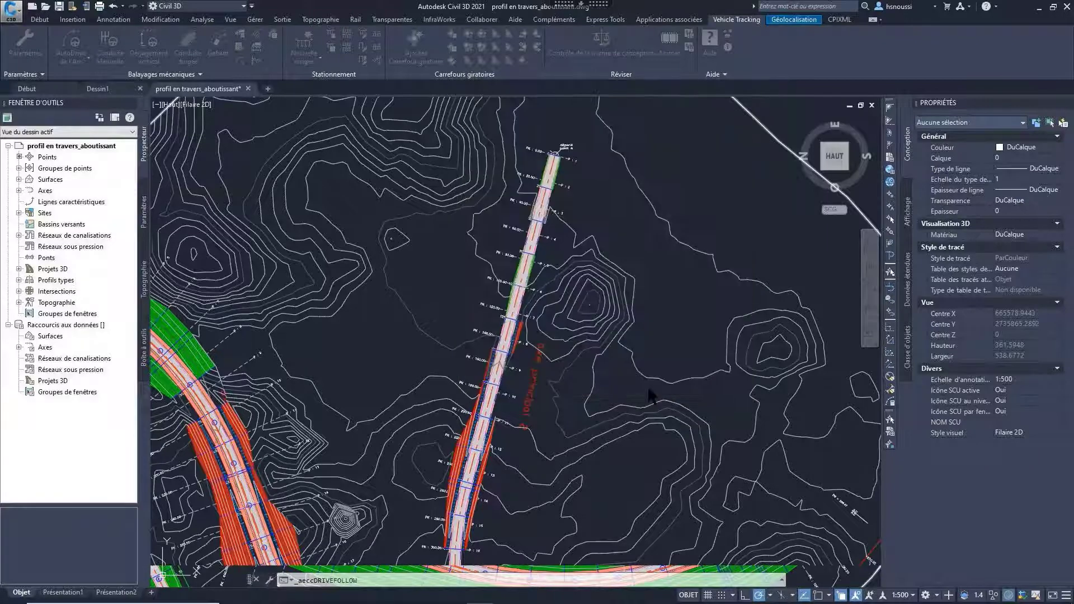
# Step: Generate the aircraft's path along the "axe principal" road from its far end, tracking the frontmost axle without a left offset
pyautogui.click(552, 164)
pyautogui.click(614, 218)
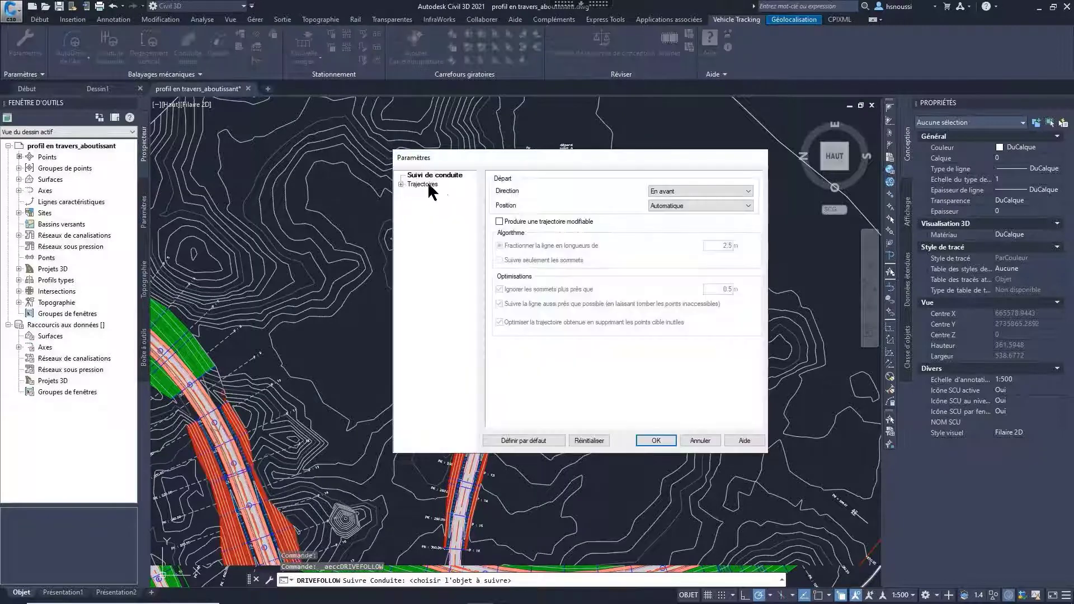
pyautogui.click(422, 184)
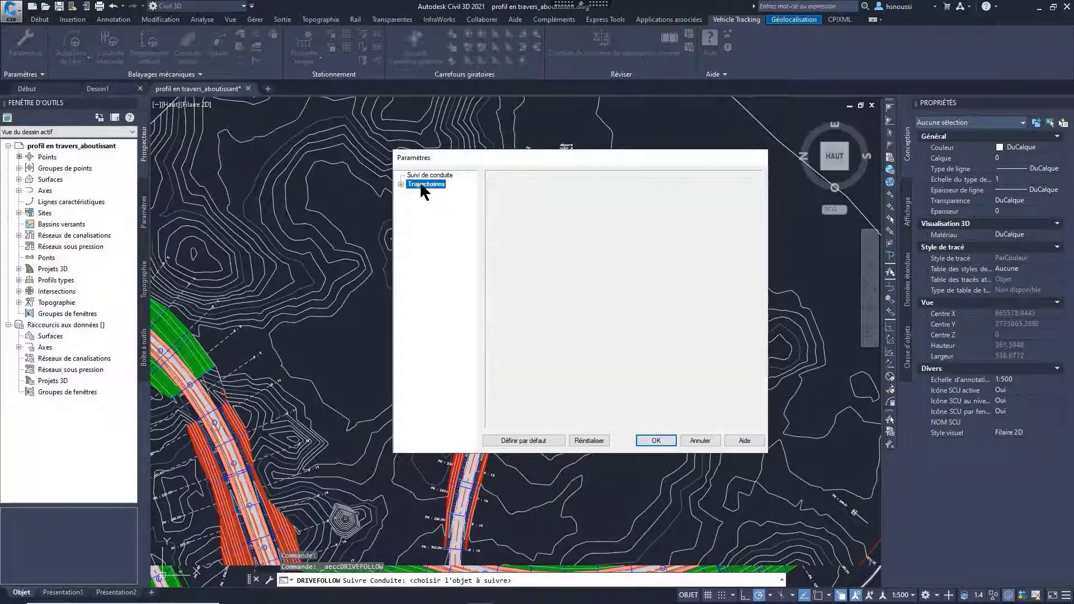
pyautogui.click(650, 438)
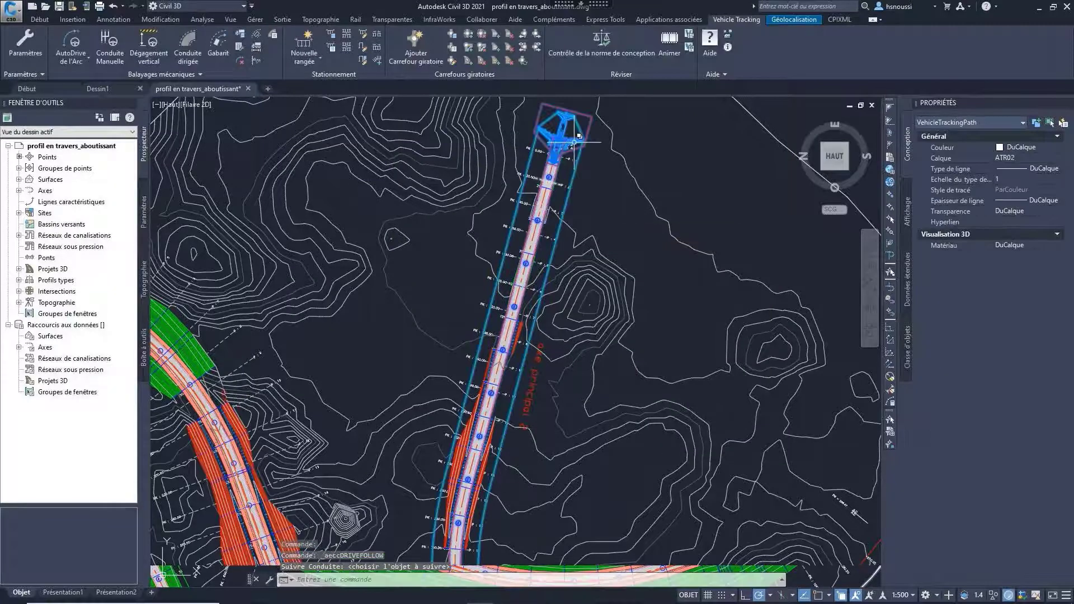
# Step: Play the aircraft's animation along its path at up to x32 speed, stop it and rewind it to the start
pyautogui.click(662, 52)
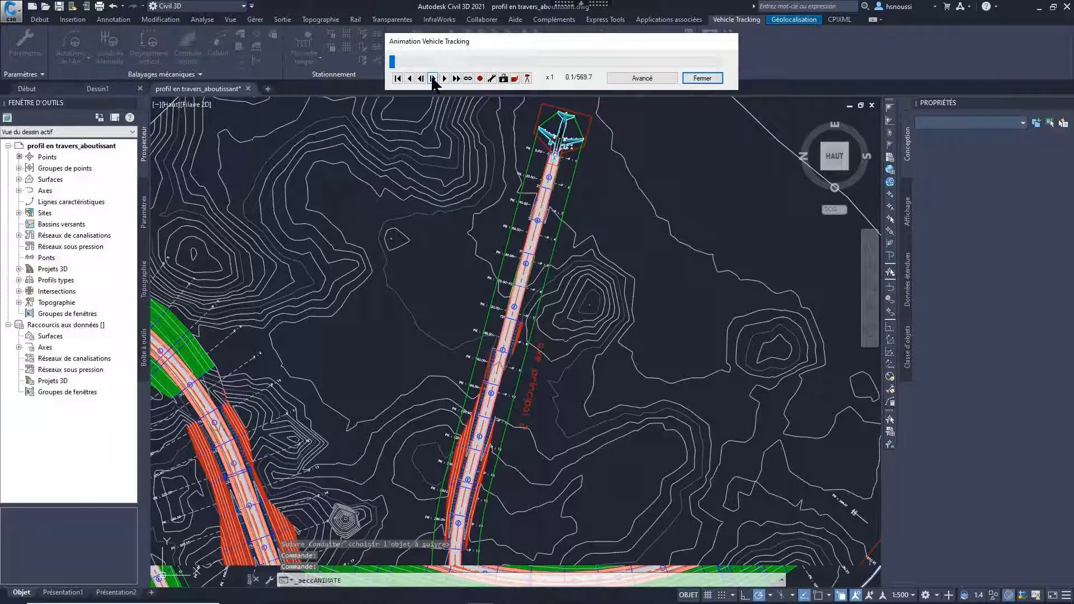
pyautogui.click(456, 78)
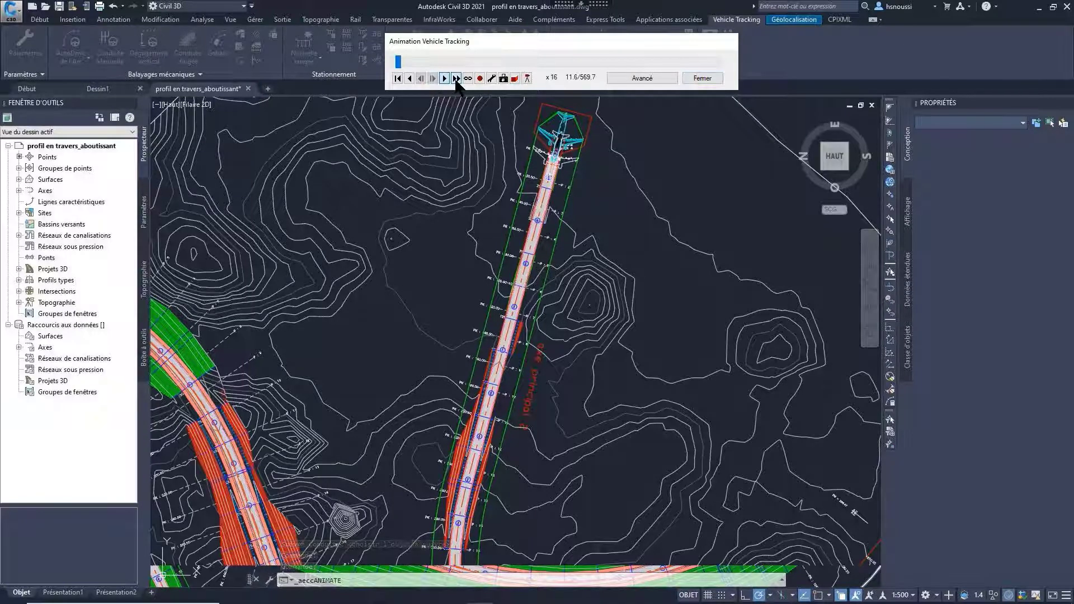
pyautogui.click(456, 78)
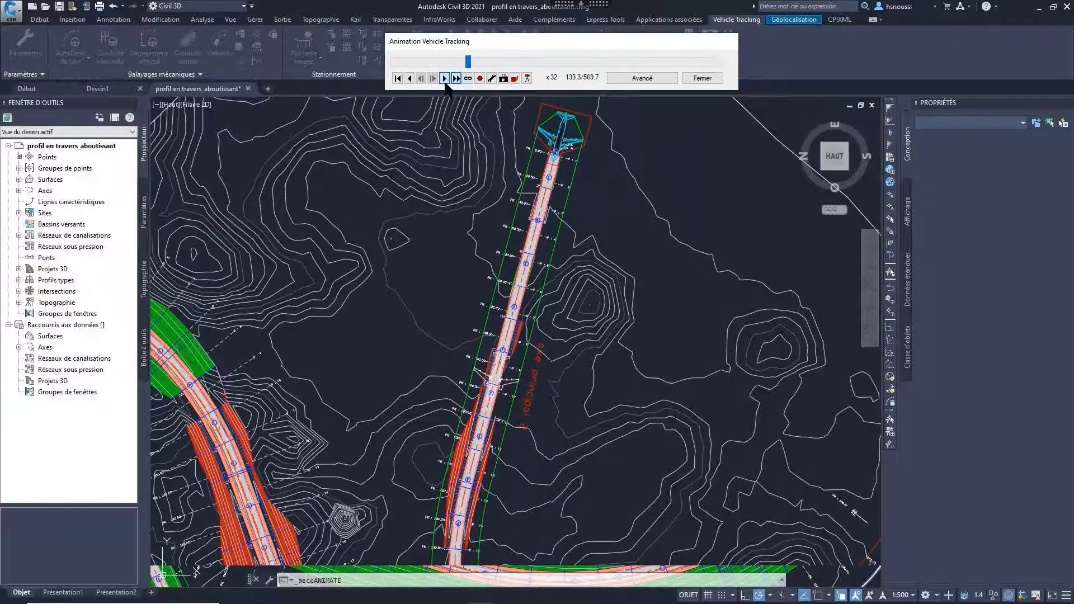
pyautogui.click(445, 78)
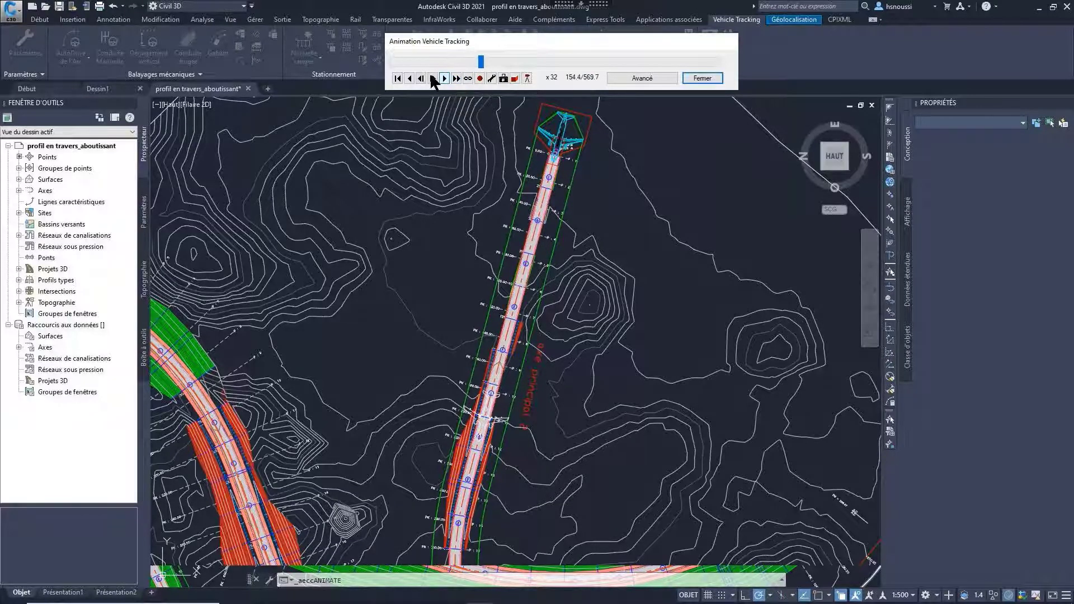
pyautogui.click(397, 78)
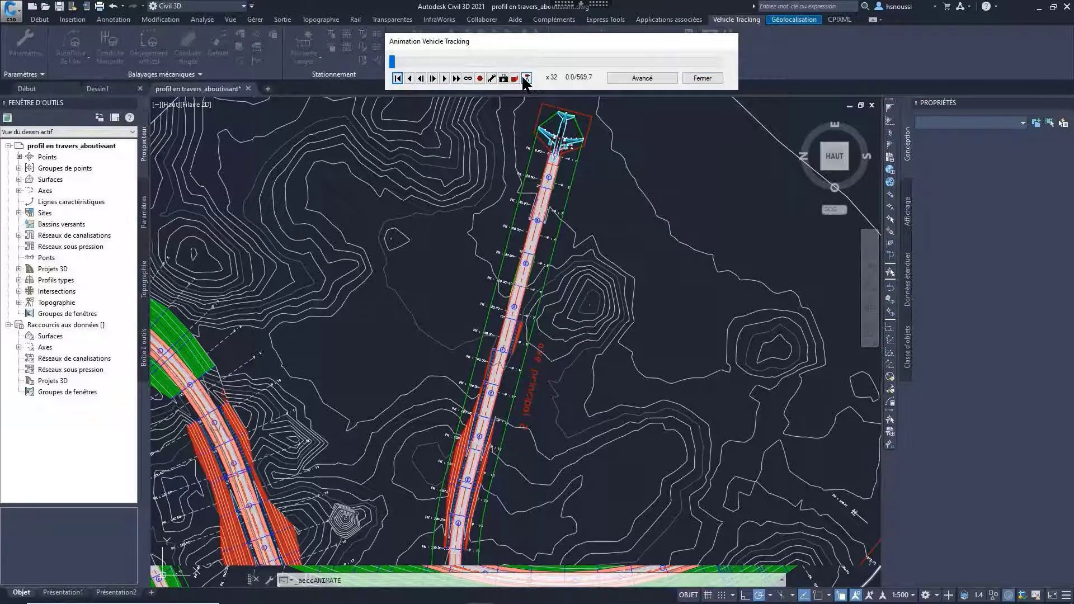
# Step: Play the aircraft's animation in a 3D view at x32 speed and close the animation
pyautogui.click(526, 79)
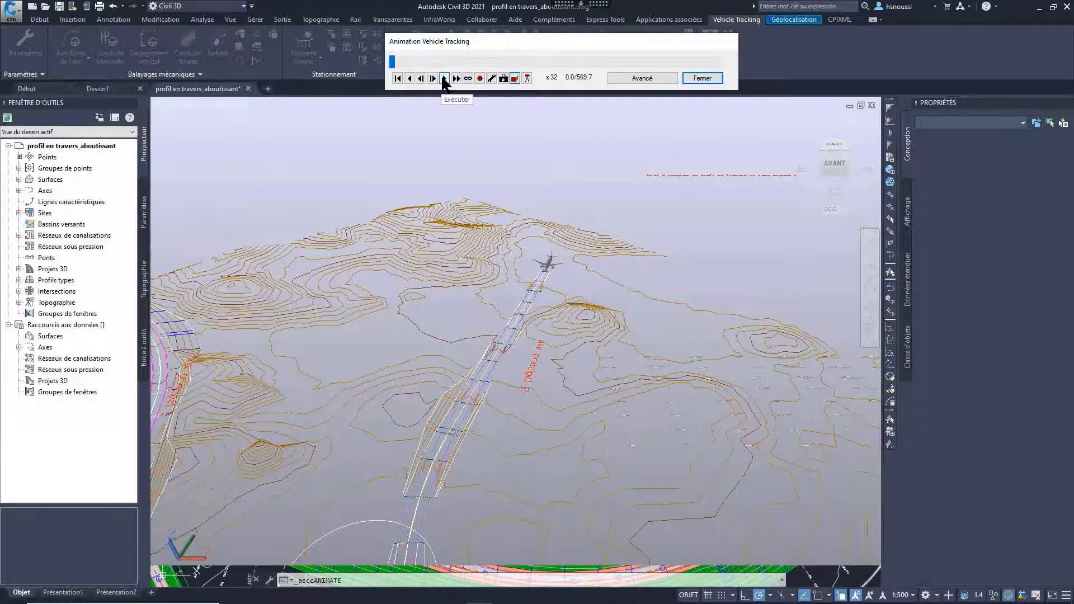
pyautogui.click(444, 79)
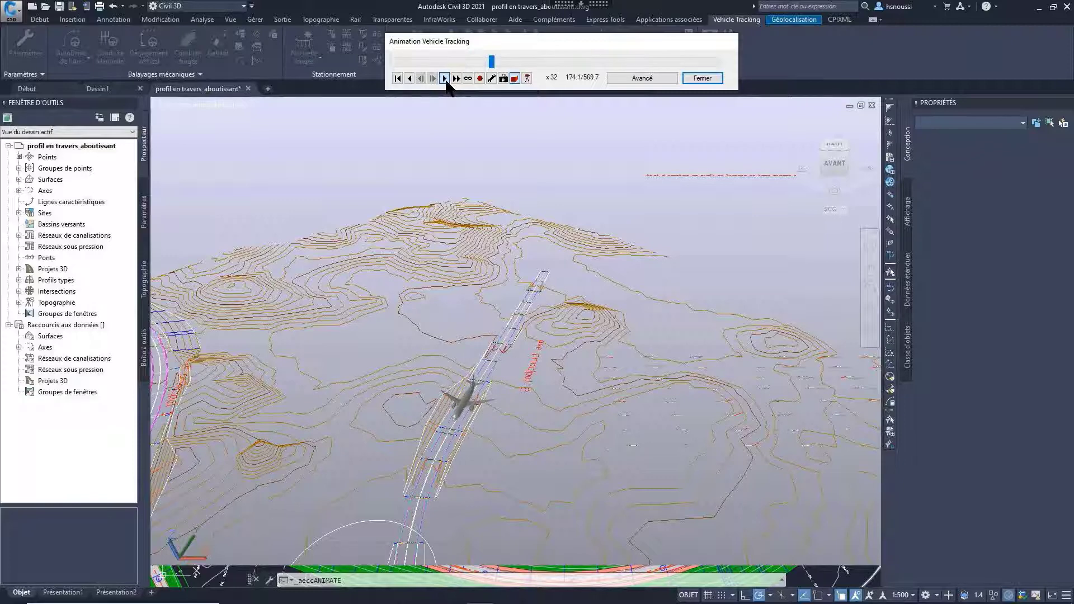
pyautogui.click(703, 78)
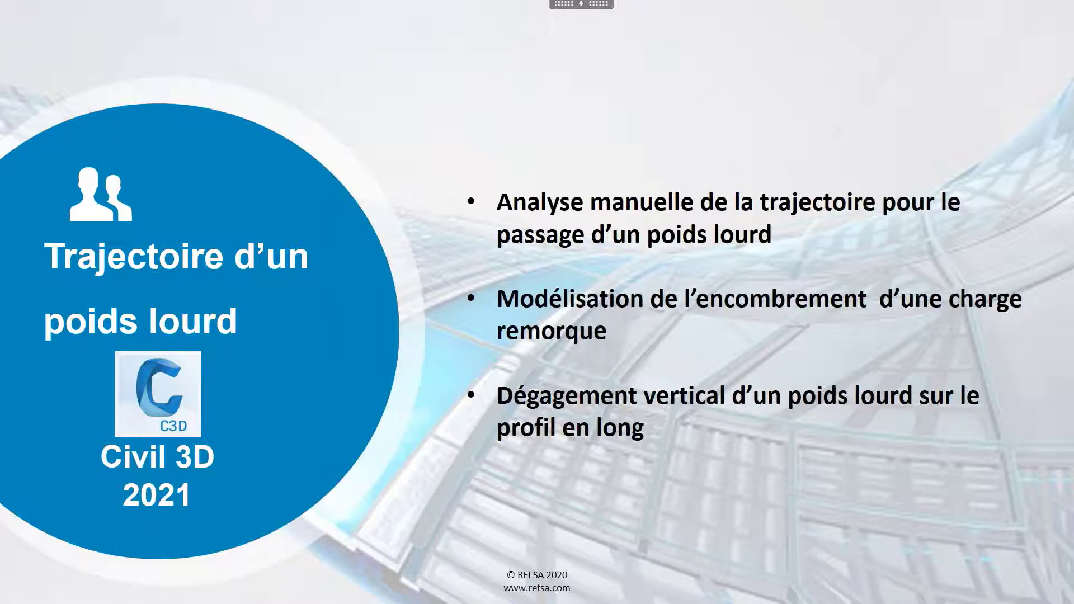
pyautogui.press('Right')
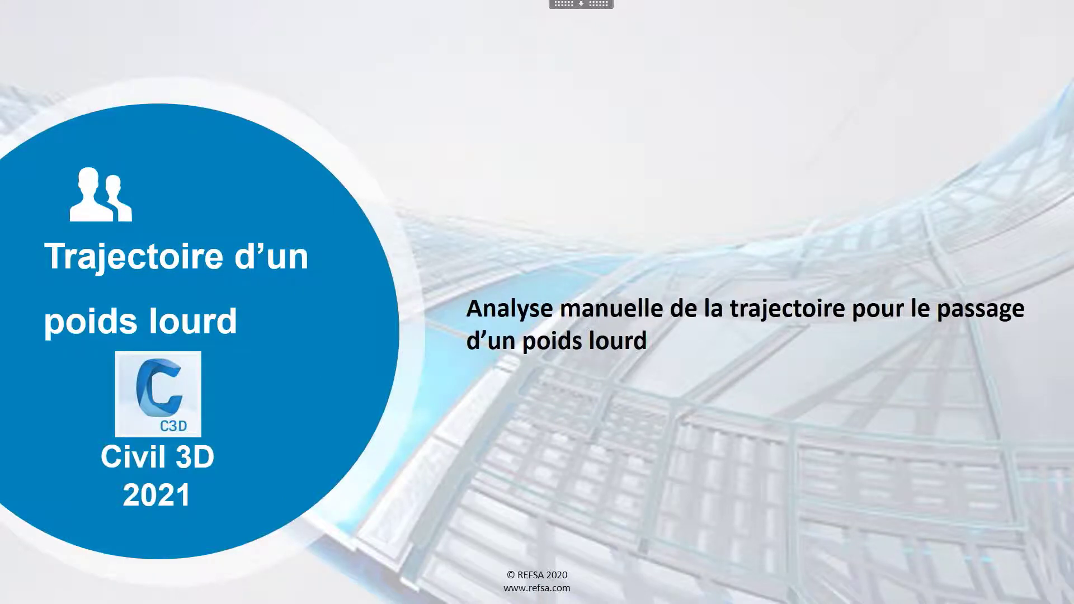
pyautogui.hotkey('alt', 'Tab')
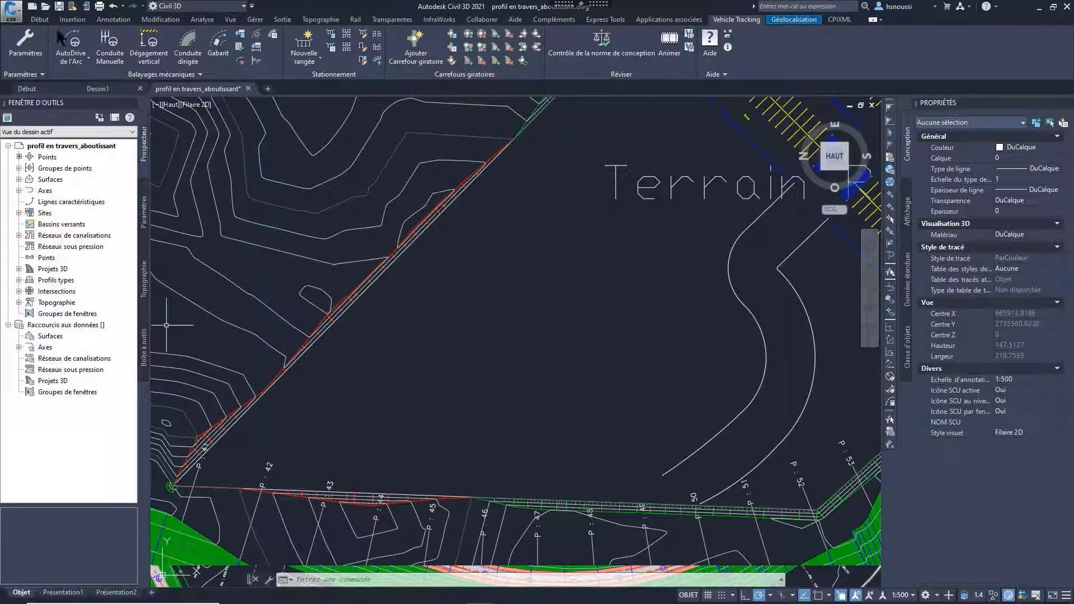
# Step: Start an AutoDrive arc path beside the road near P 42, using the French articulated vehicle Camion + semi-remorque
pyautogui.click(70, 45)
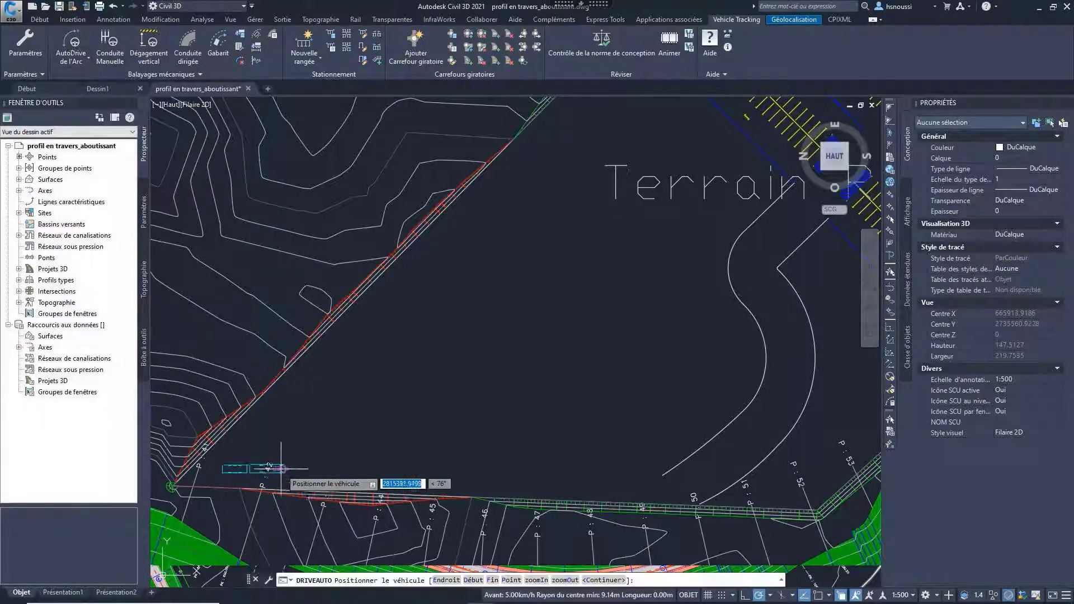
pyautogui.click(298, 463)
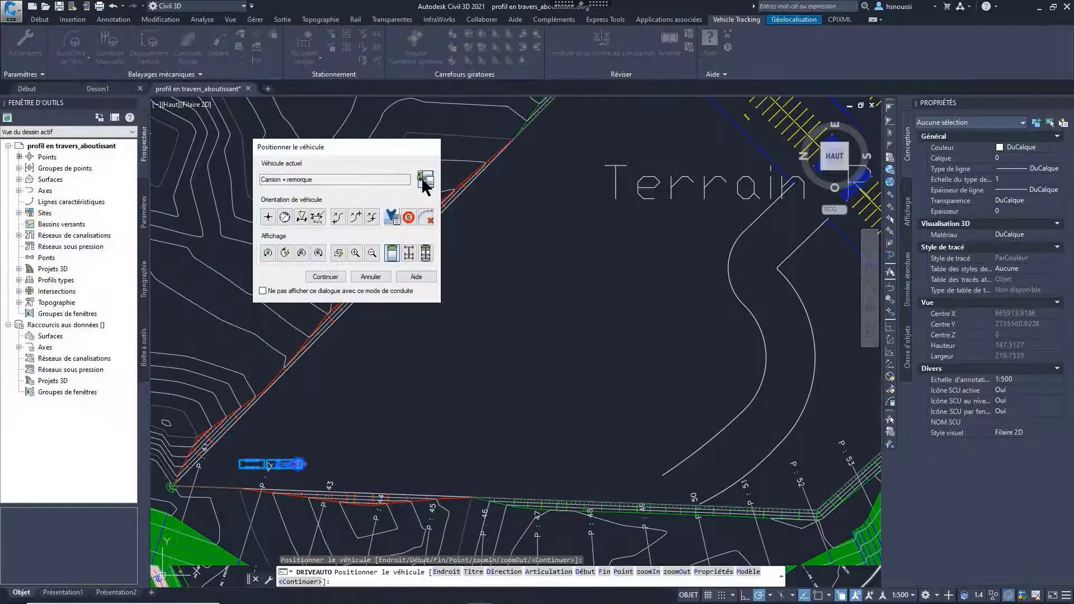
pyautogui.click(423, 180)
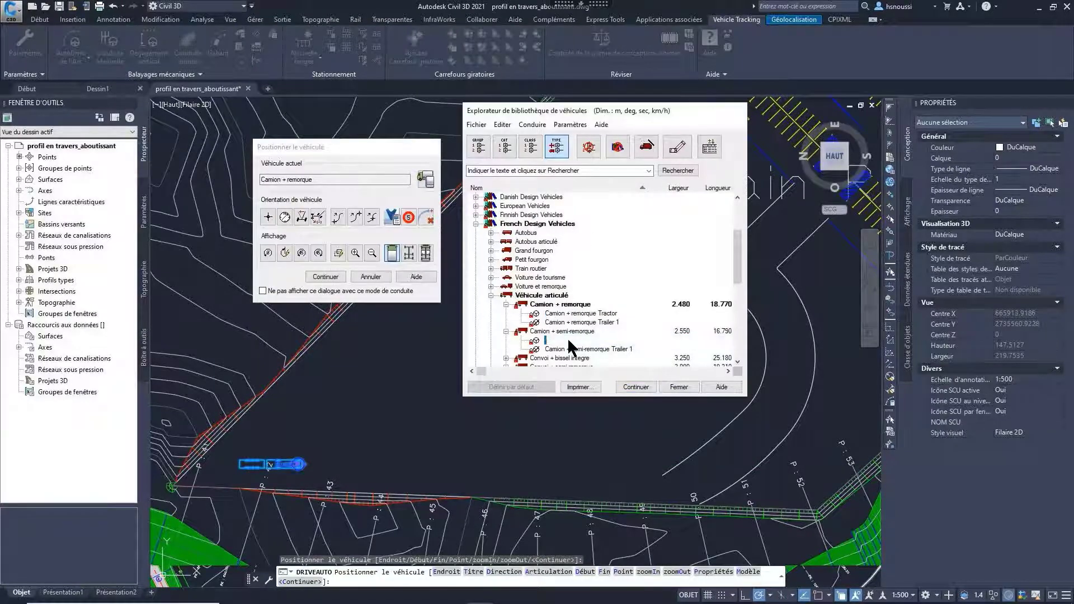
pyautogui.click(632, 385)
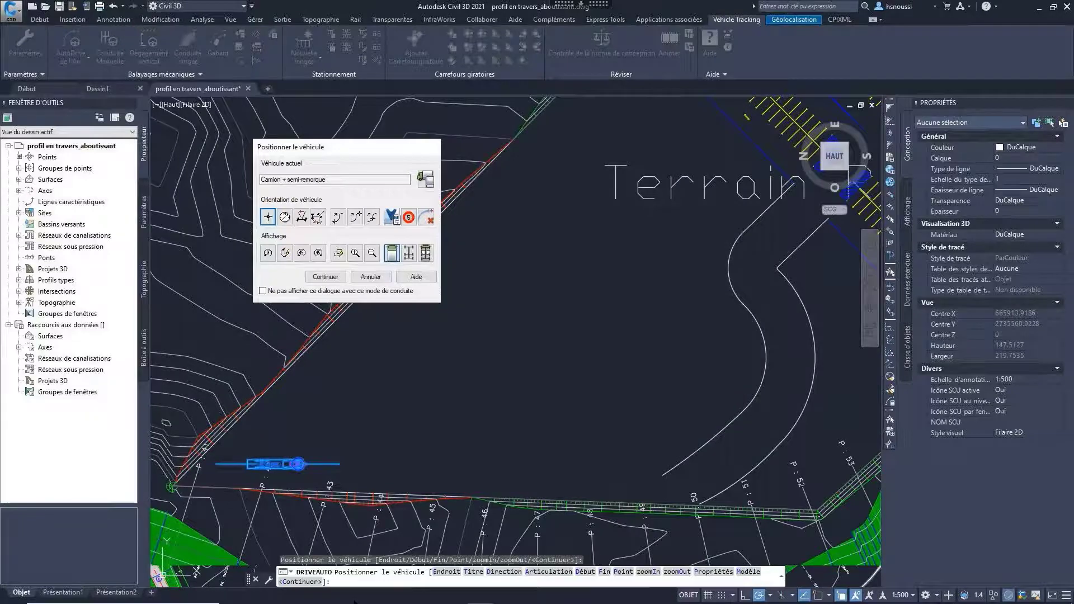
# Step: Set the path's final surface to "Surface -Fini" and accept the vehicle's starting position
pyautogui.click(392, 217)
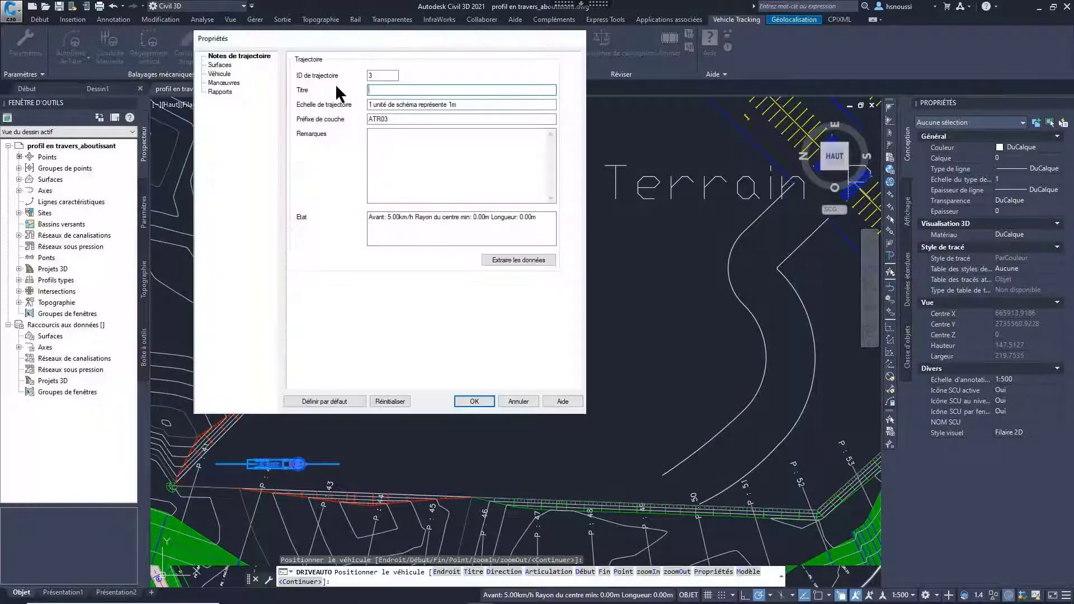
pyautogui.click(222, 65)
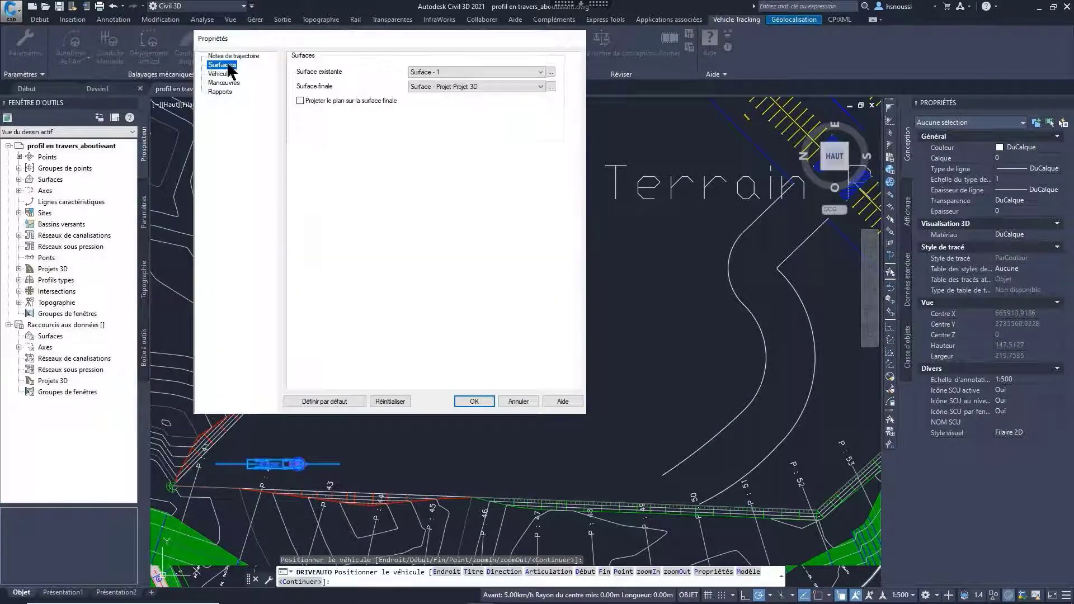
pyautogui.click(477, 85)
pyautogui.click(429, 122)
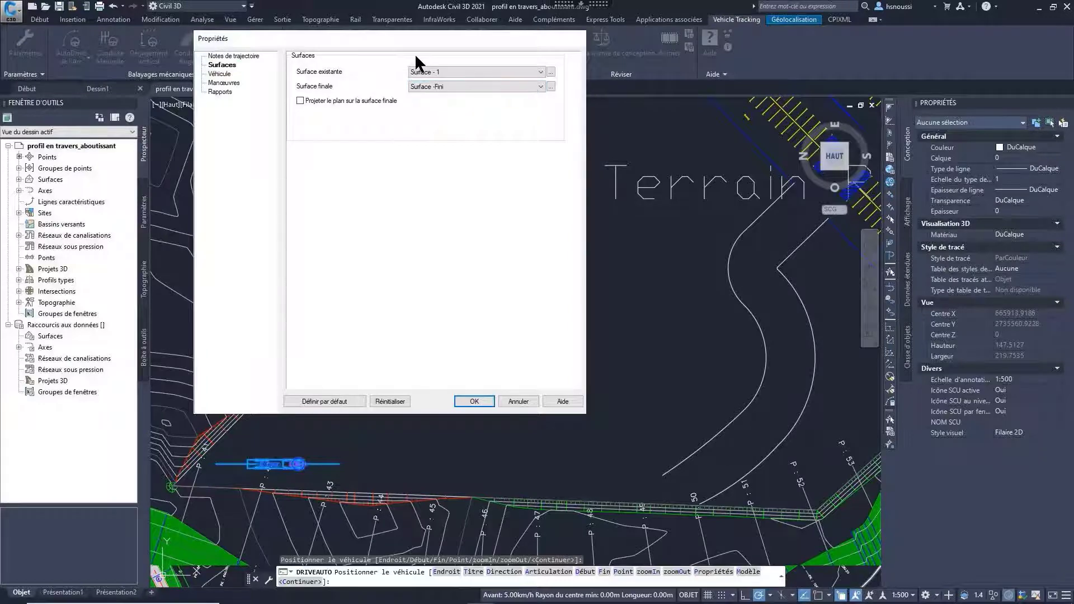
pyautogui.click(463, 399)
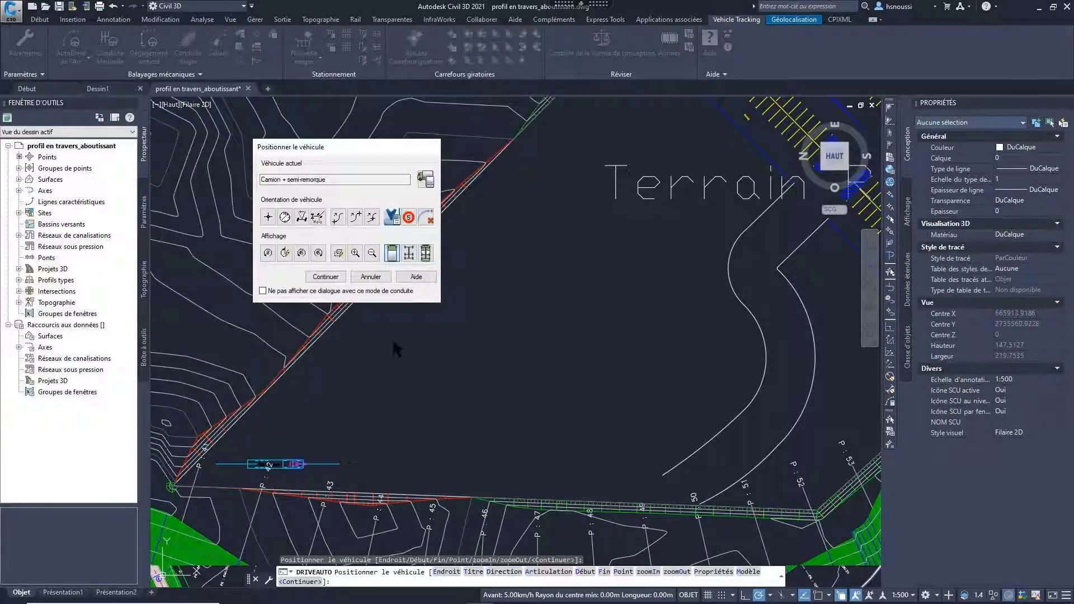
pyautogui.click(314, 275)
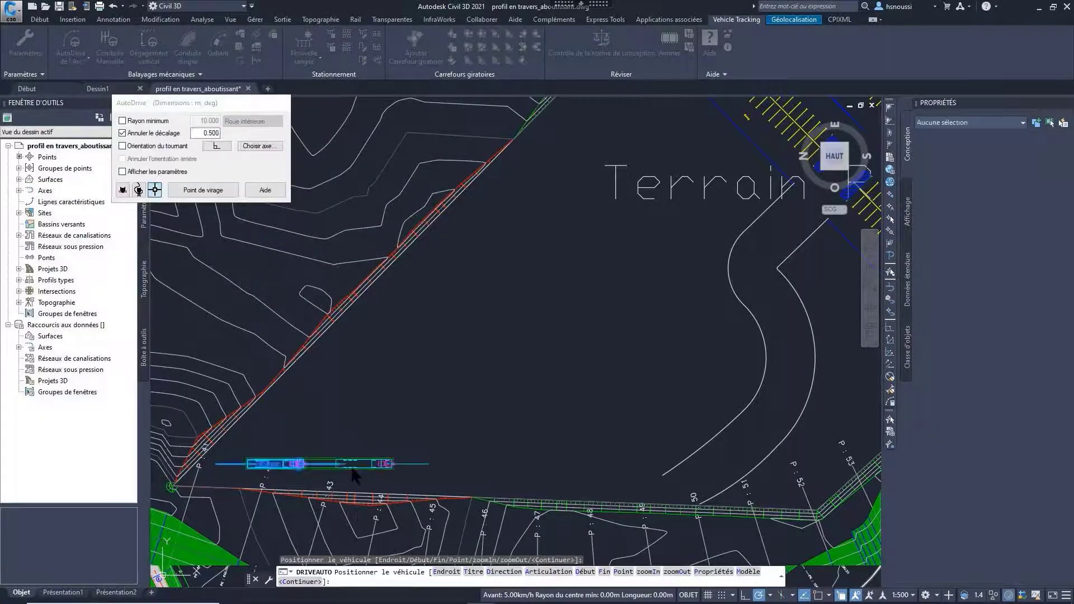
# Step: Drive the semi-trailer truck forward from its start, around a wide left loop and up toward the diagonal road
pyautogui.click(353, 470)
pyautogui.scroll(3, 376, 473)
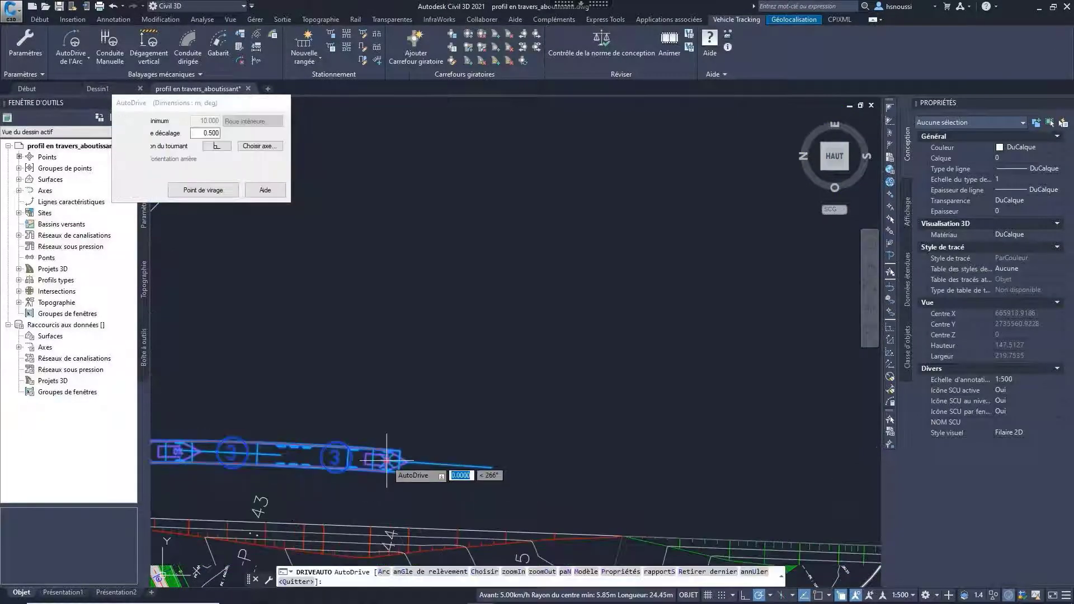
pyautogui.click(387, 460)
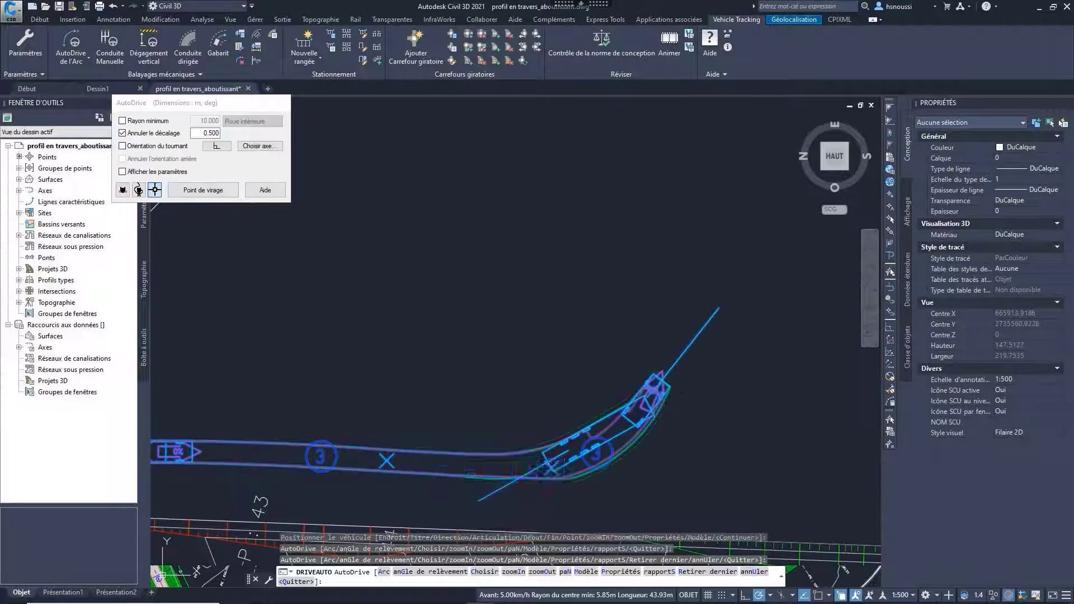
pyautogui.click(655, 389)
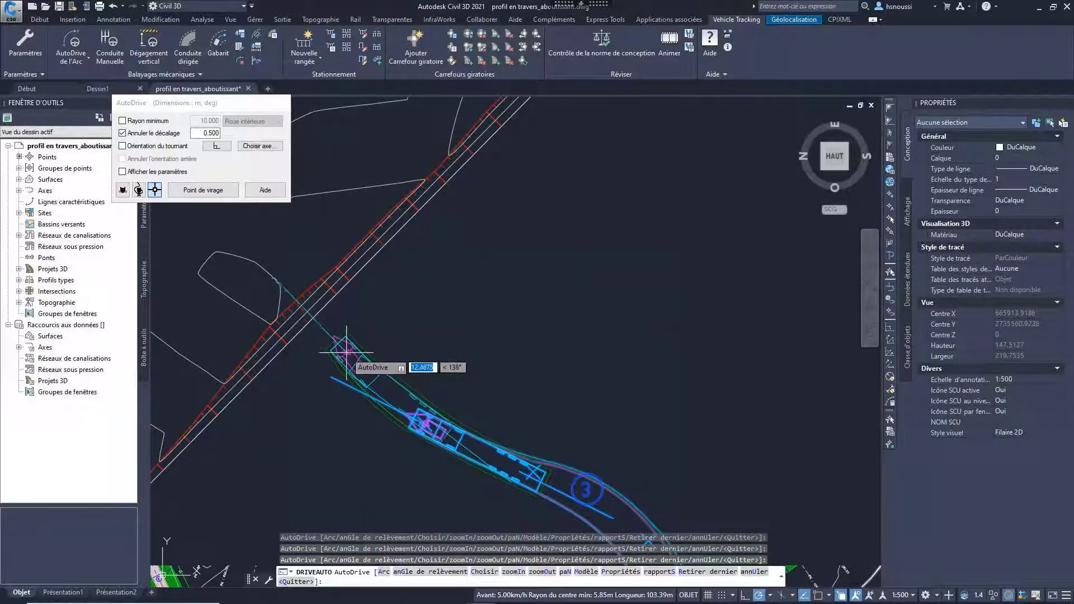
pyautogui.click(347, 353)
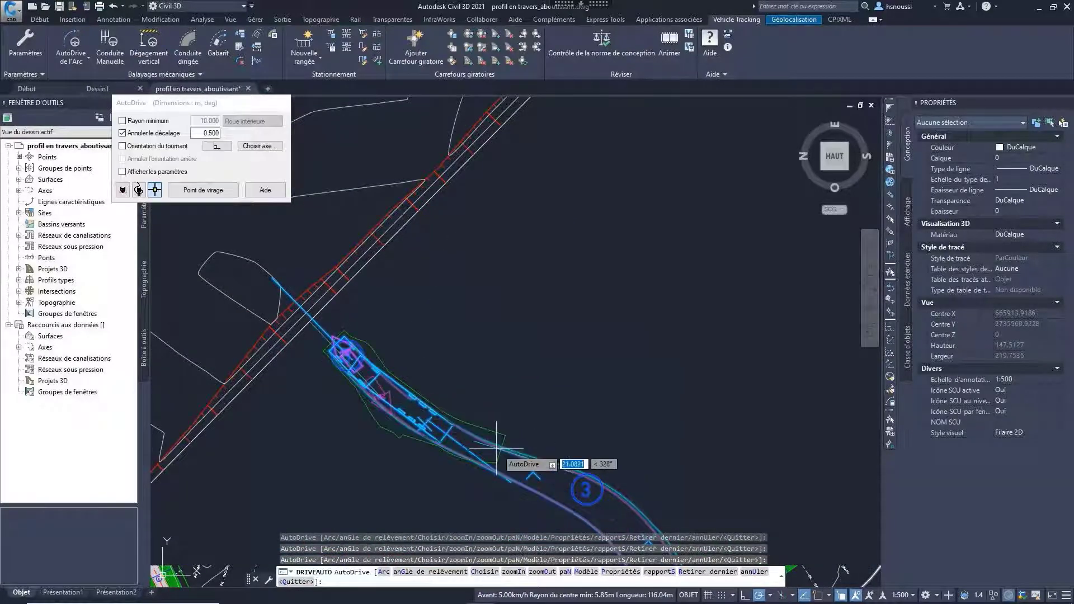
# Step: Reverse the truck out of the loop's end and drive it forward through an S-curve back toward its start, completing the path
pyautogui.click(542, 455)
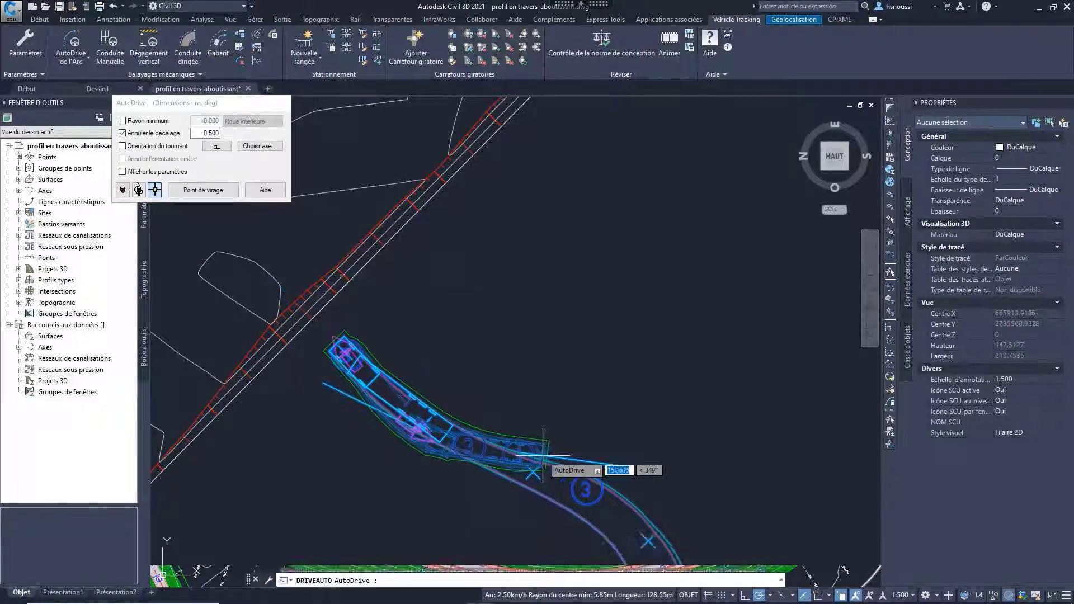
pyautogui.click(615, 448)
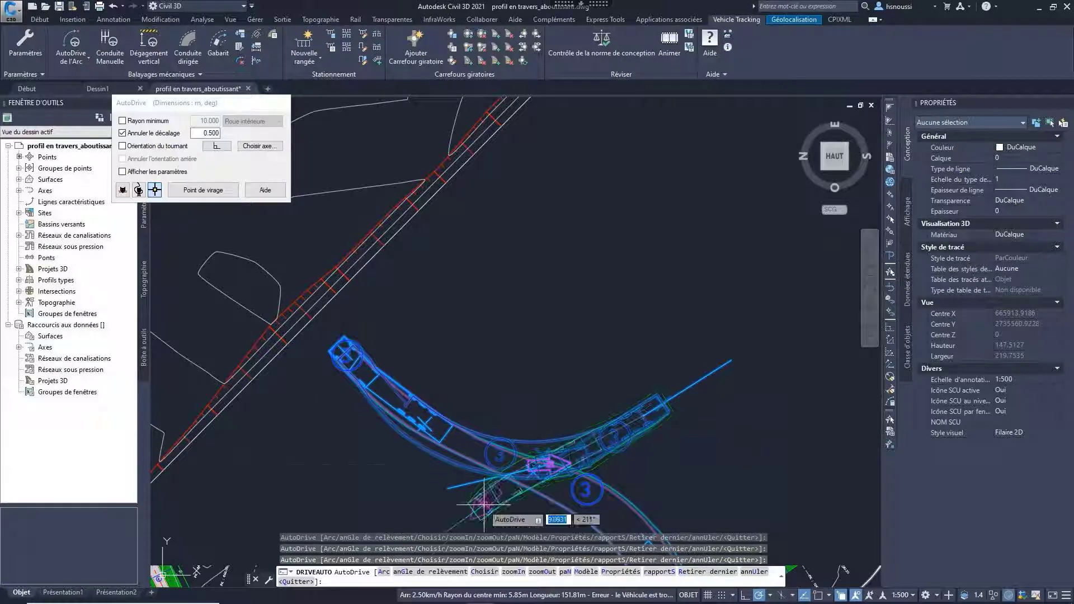
pyautogui.click(479, 510)
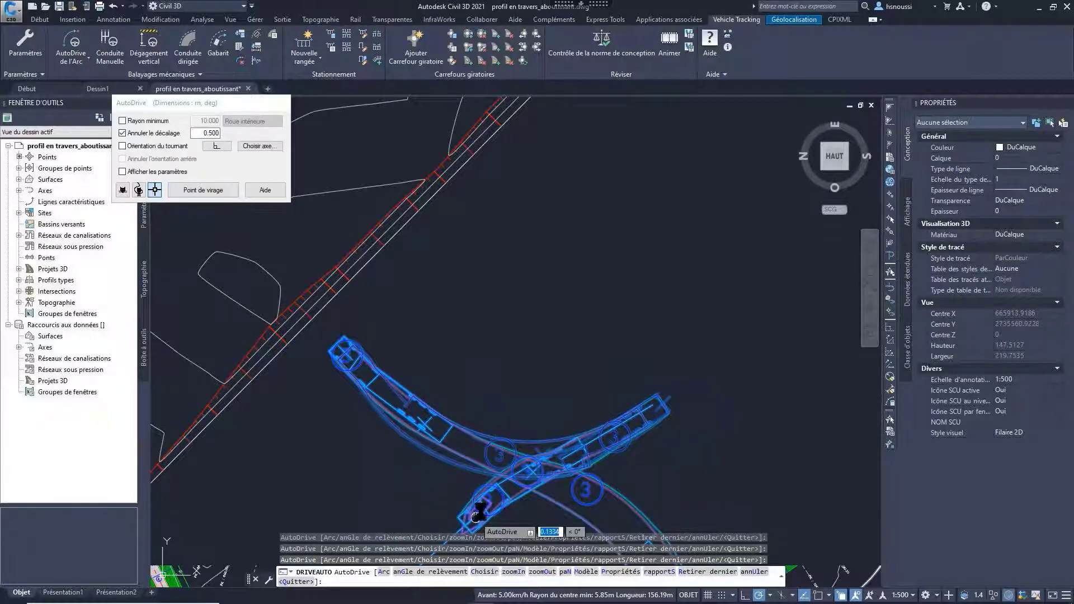
pyautogui.moveTo(476, 516)
pyautogui.mouseDown(button='middle')
pyautogui.moveTo(521, 388)
pyautogui.moveTo(537, 295)
pyautogui.mouseUp(button='middle')
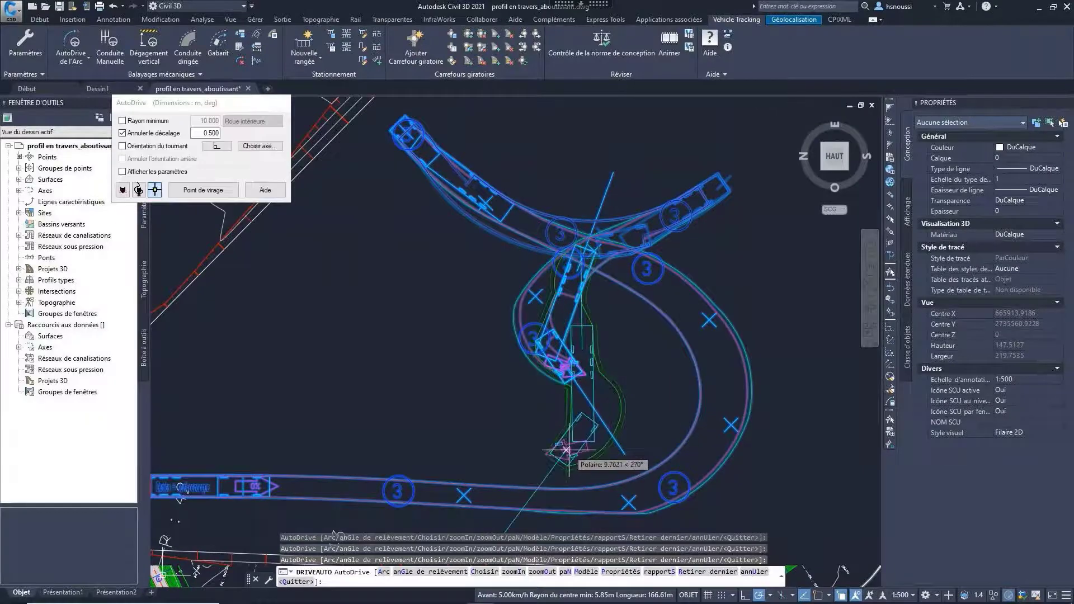
pyautogui.click(566, 450)
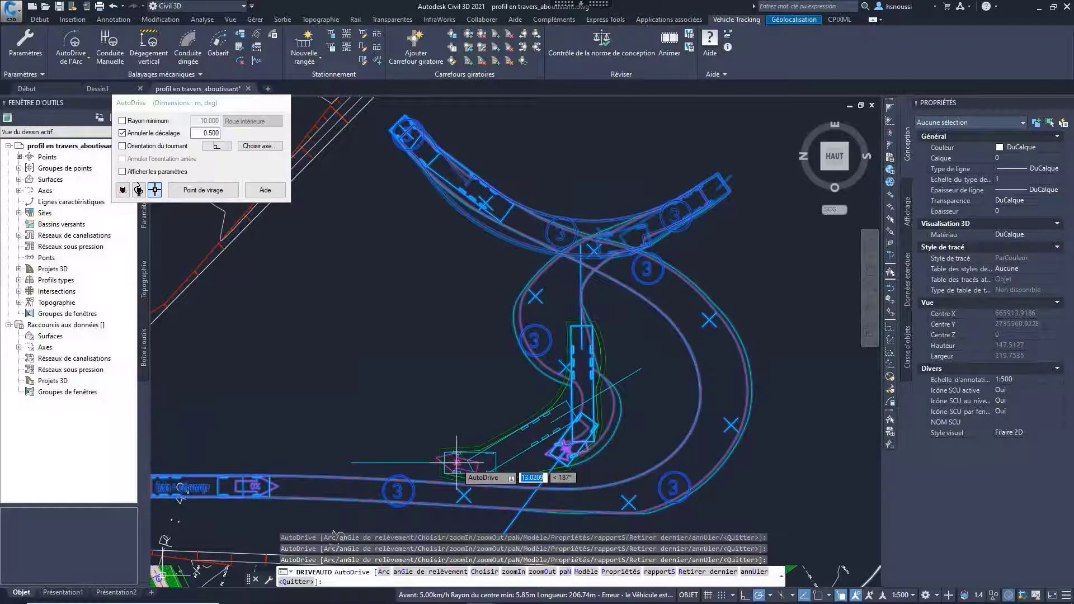
pyautogui.click(455, 462)
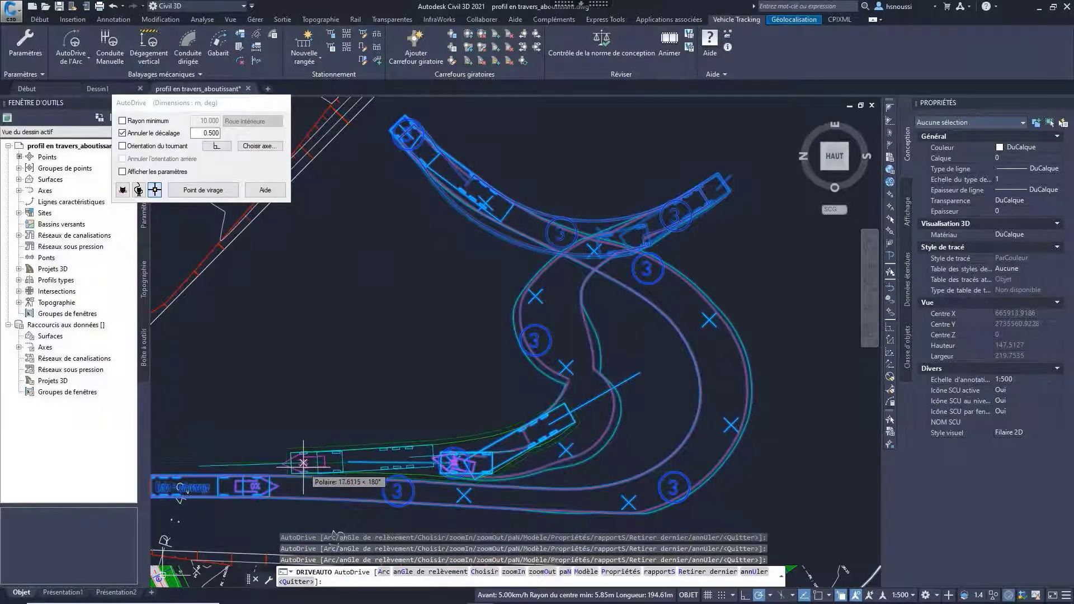
pyautogui.click(255, 447)
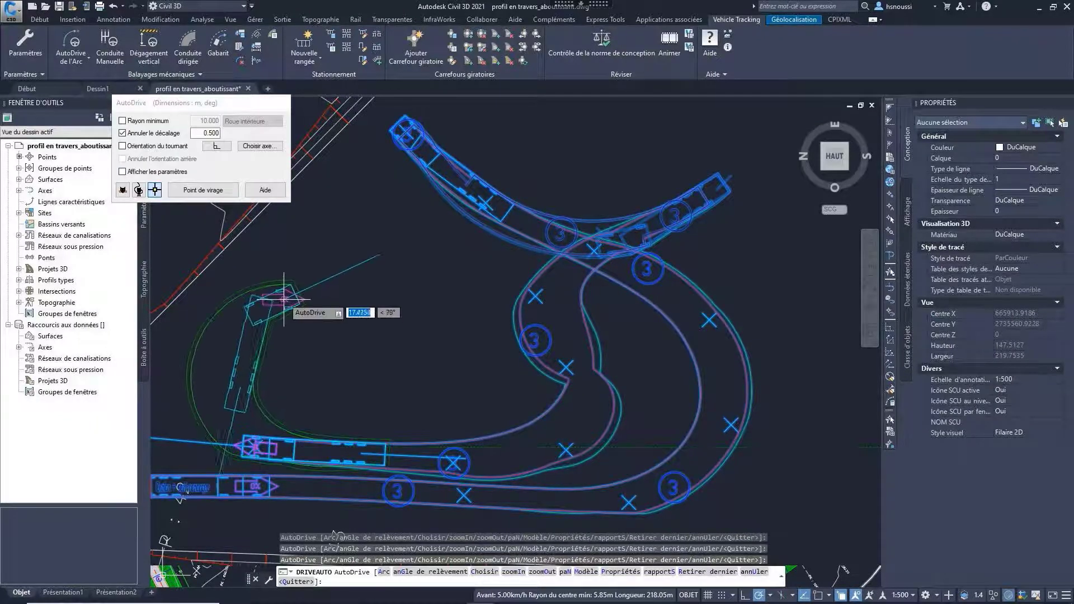
pyautogui.press('Escape')
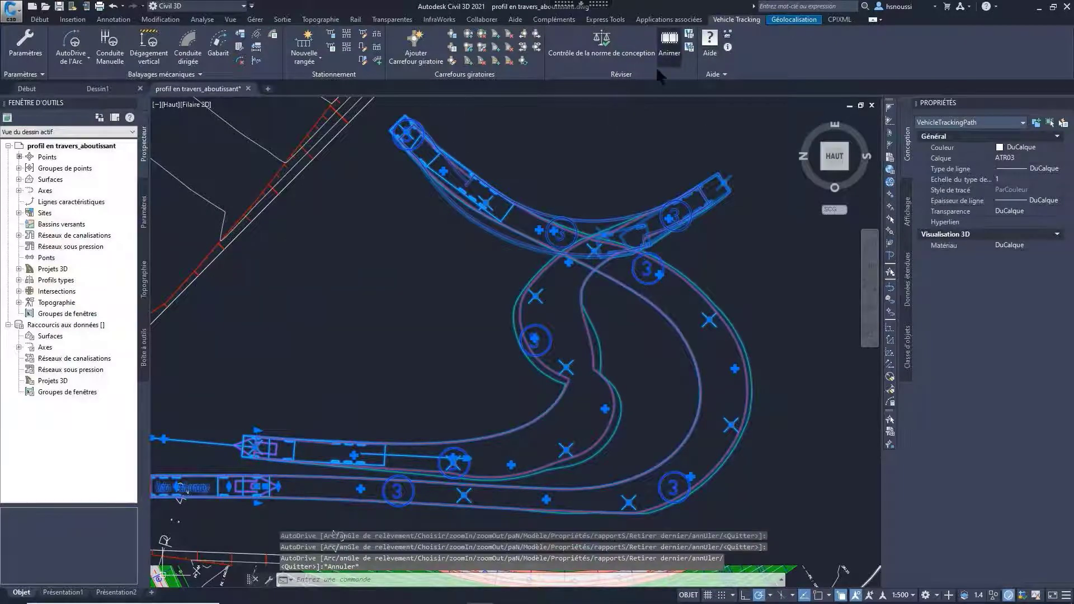
# Step: Play the semi-trailer truck's animation along its path in plan view at x8 speed
pyautogui.click(669, 48)
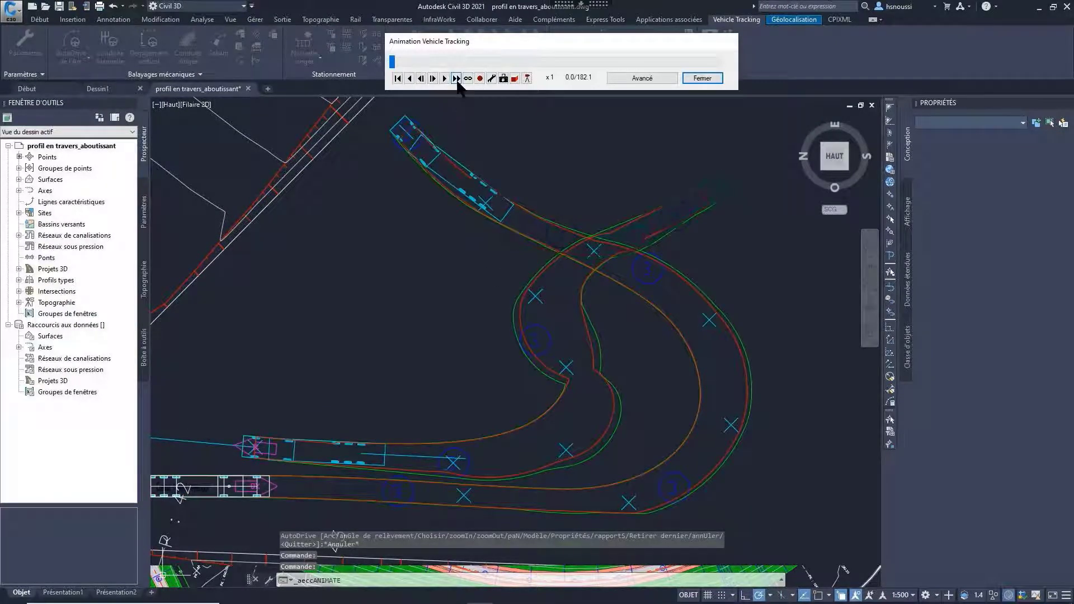
pyautogui.click(457, 78)
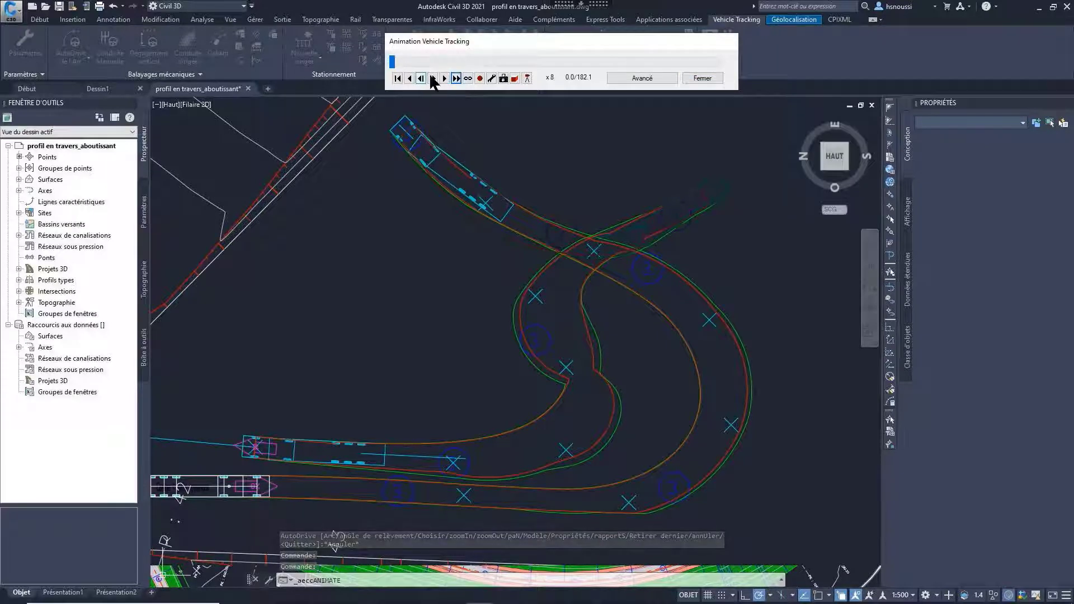
pyautogui.click(445, 78)
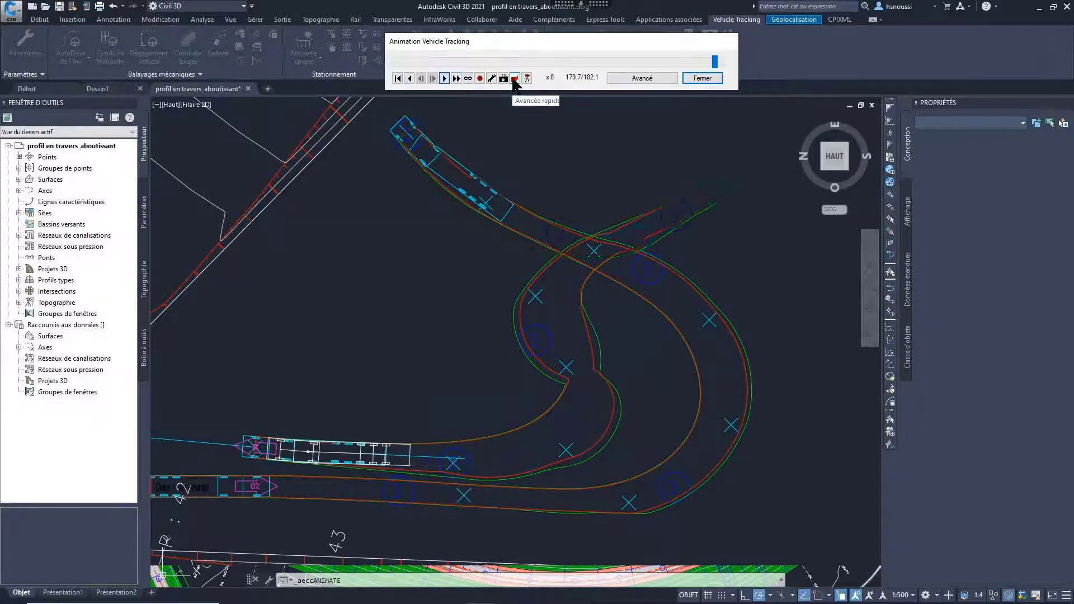
# Step: Play the semi-trailer truck's animation in a realistic 3D view, raising the playback speed above x1
pyautogui.click(515, 80)
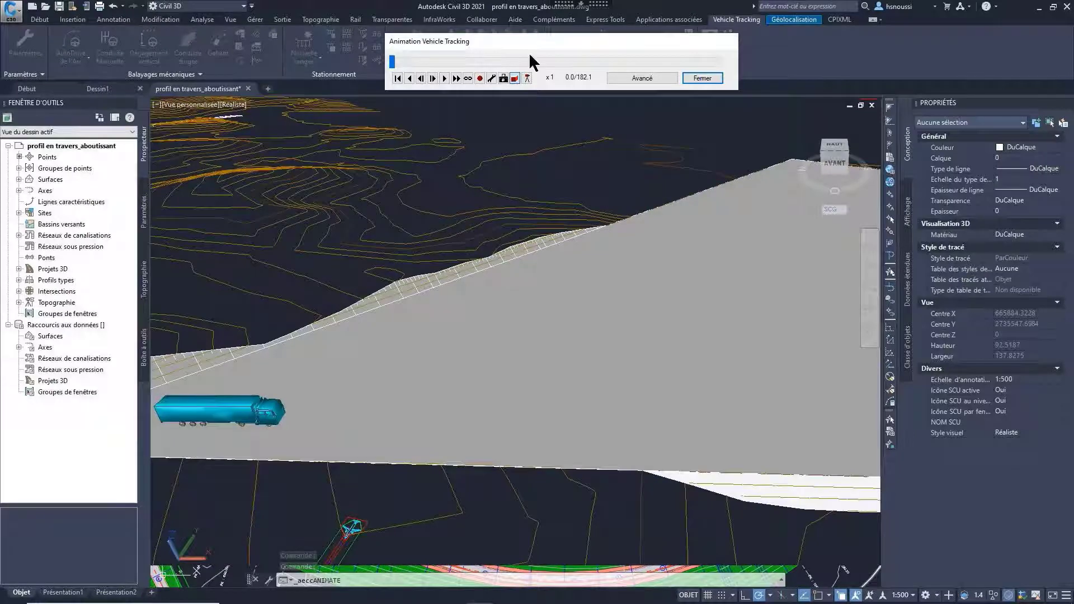
pyautogui.click(456, 79)
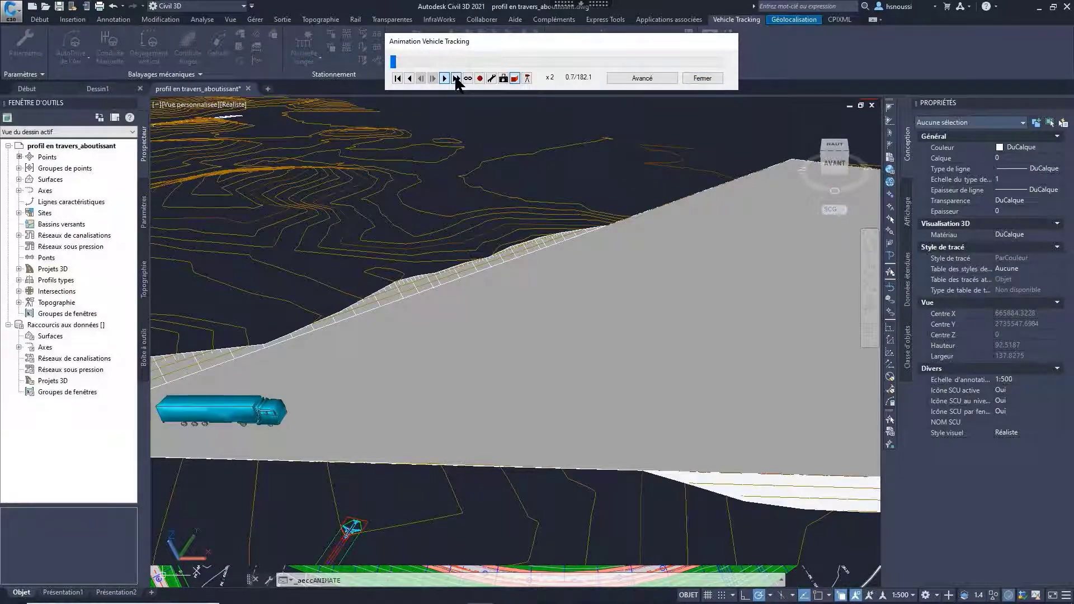
pyautogui.click(456, 79)
pyautogui.click(456, 79)
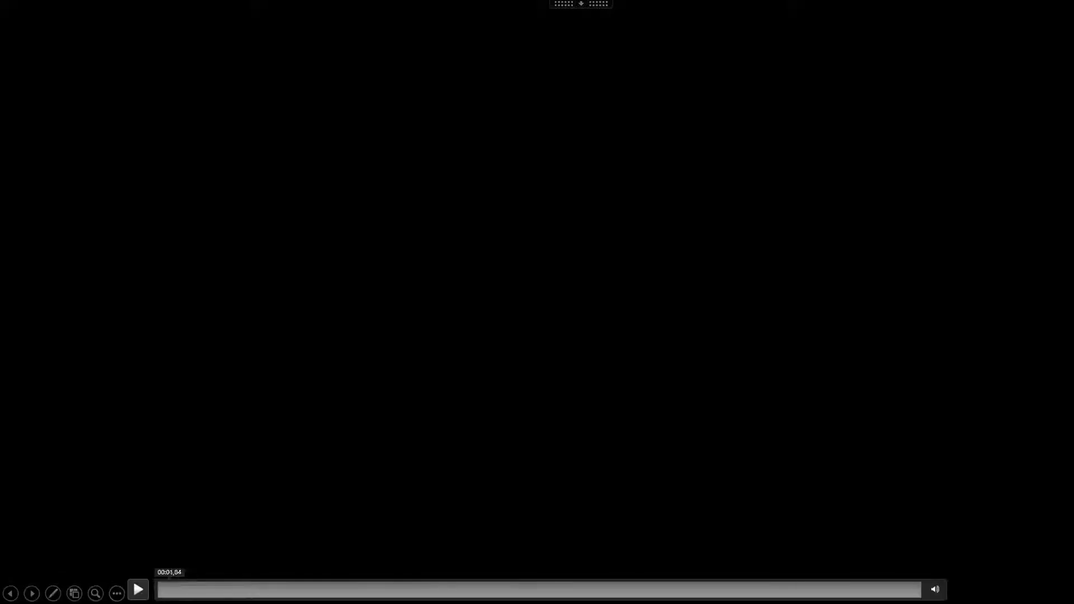
pyautogui.click(138, 590)
pyautogui.click(185, 594)
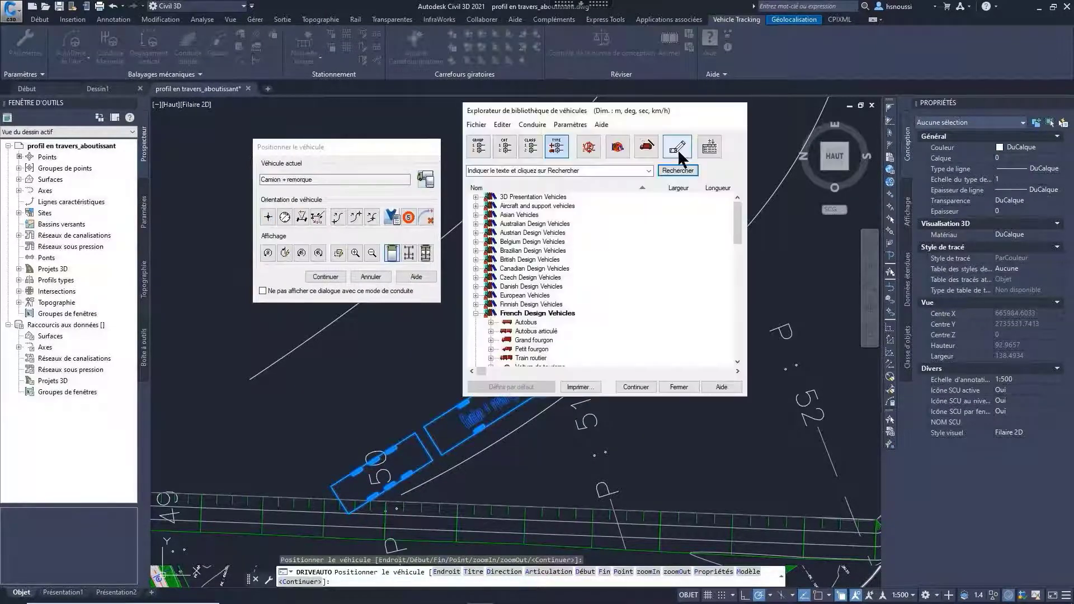
# Step: Display the vehicle diagram and start an edited copy of Camion + remorque from the French Design Vehicles, naming it Camion REFSA
pyautogui.moveTo(686, 151); pyautogui.dragTo(896, 109)
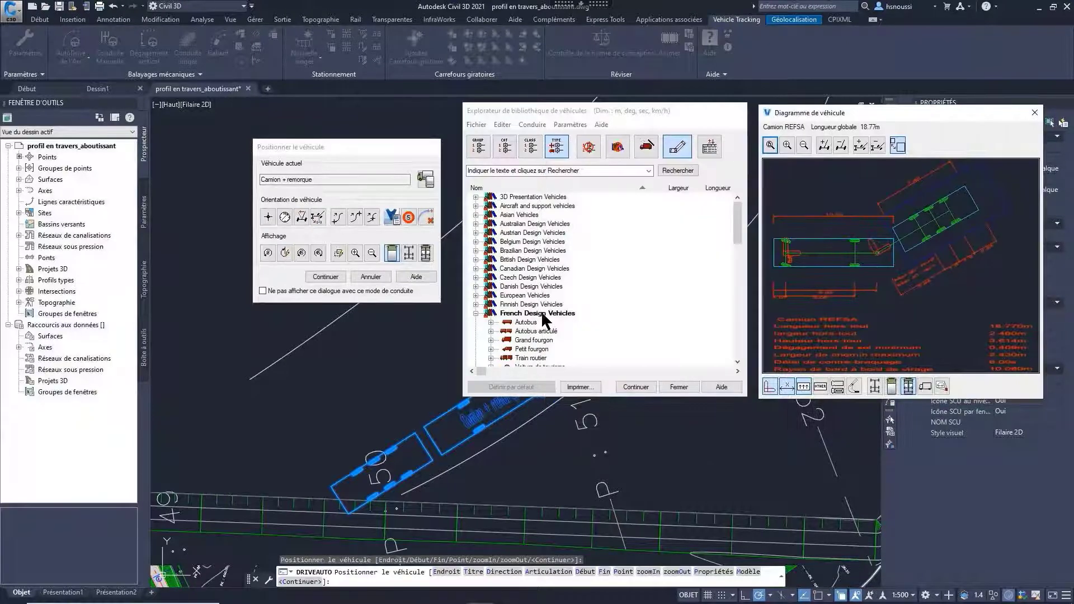
pyautogui.scroll(-3, 554, 314)
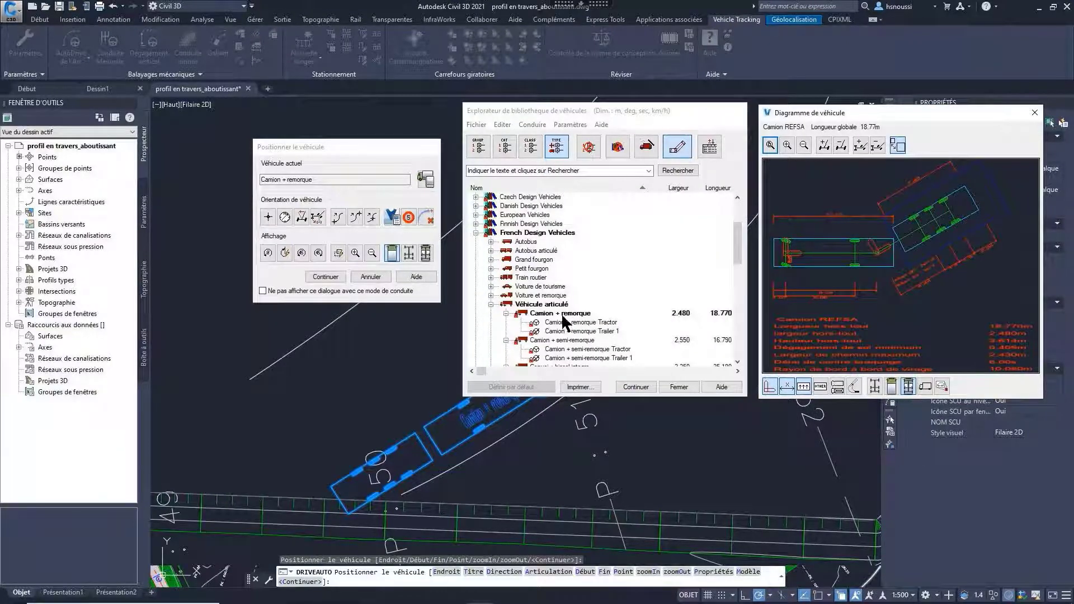
pyautogui.rightClick(562, 323)
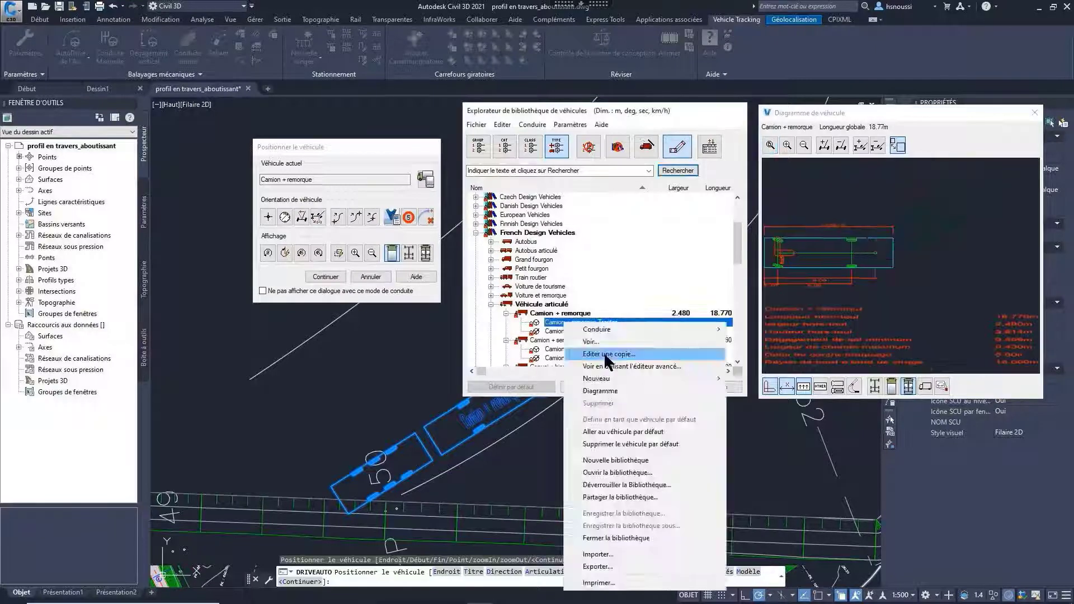
pyautogui.click(604, 351)
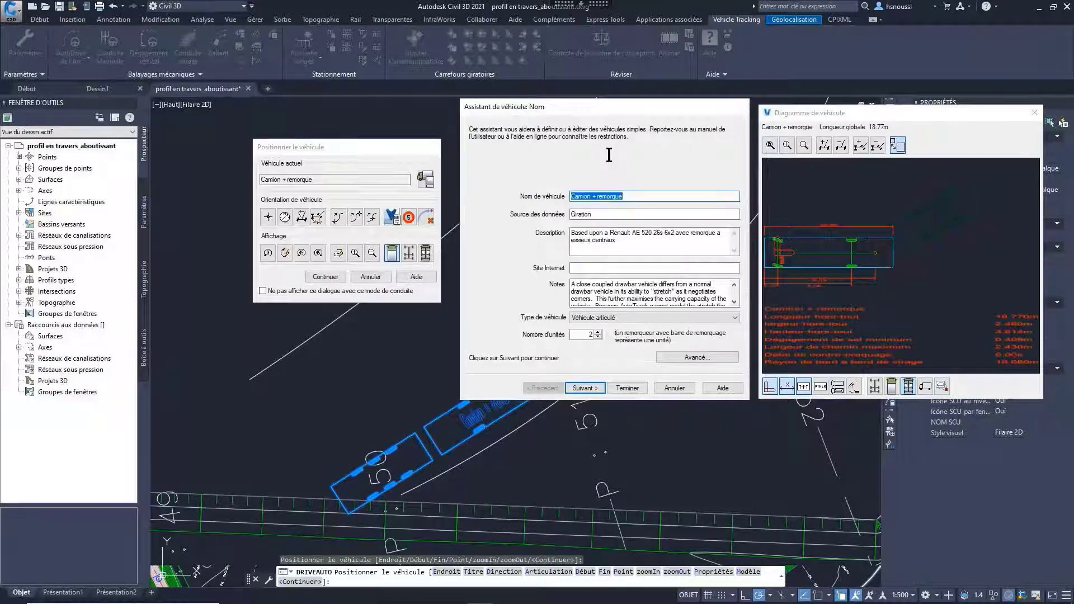
pyautogui.doubleClick(622, 196)
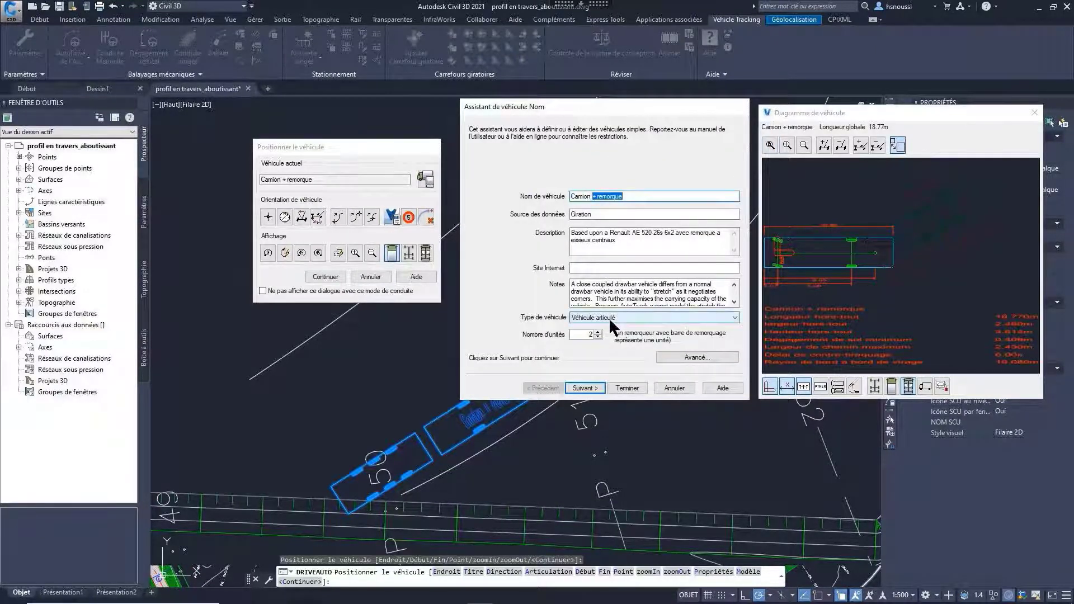
pyautogui.write('REFSA')
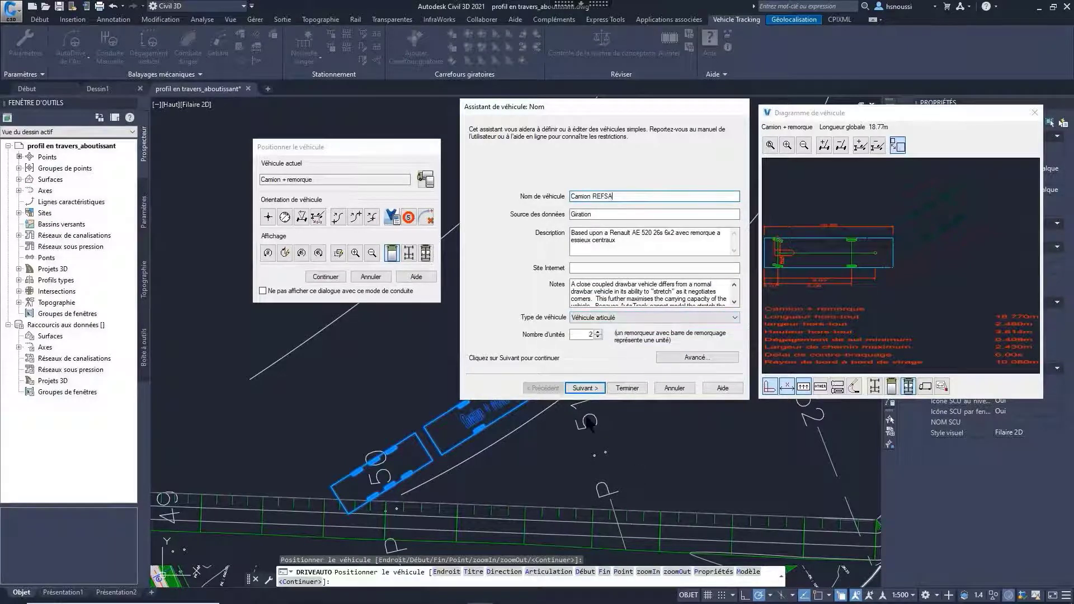
# Step: Advance through the tractor's settings to the axles of trailer 1 and open the trailer's advanced body and profile details
pyautogui.click(590, 390)
pyautogui.click(589, 390)
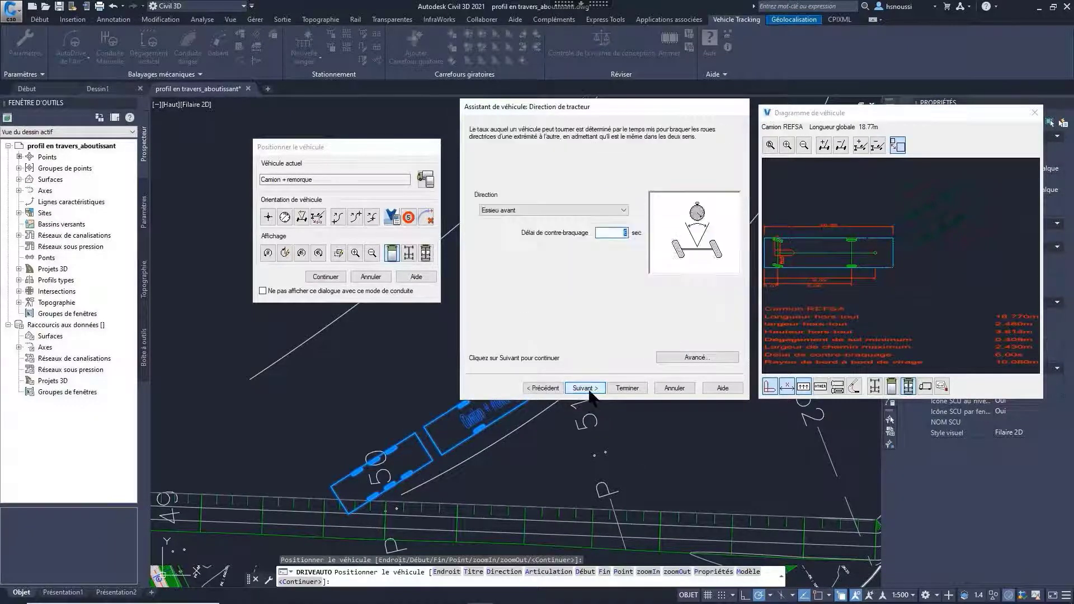
pyautogui.click(590, 390)
pyautogui.click(585, 387)
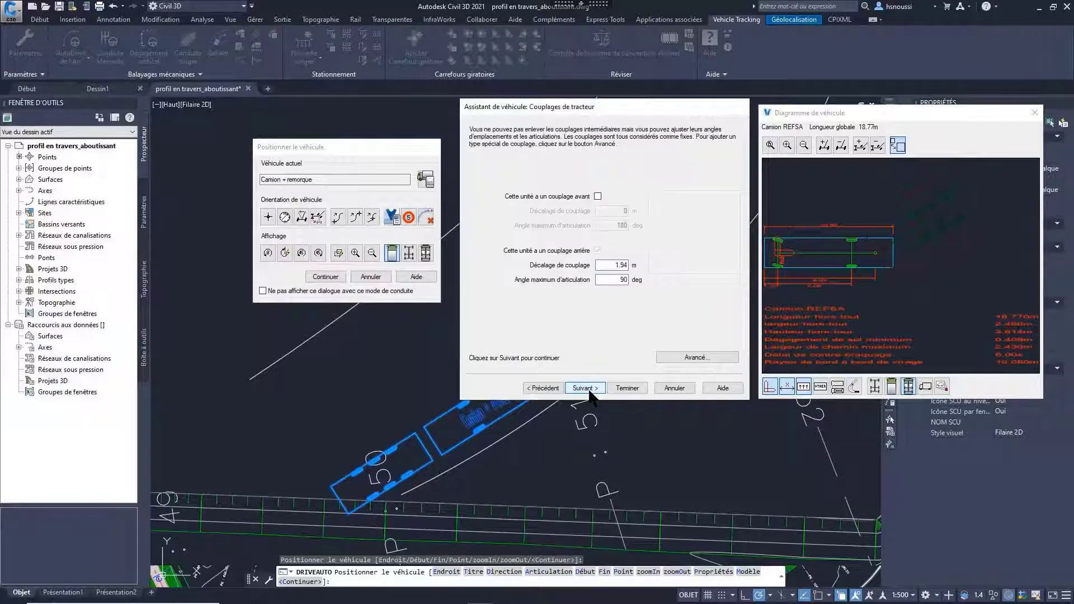
pyautogui.click(584, 387)
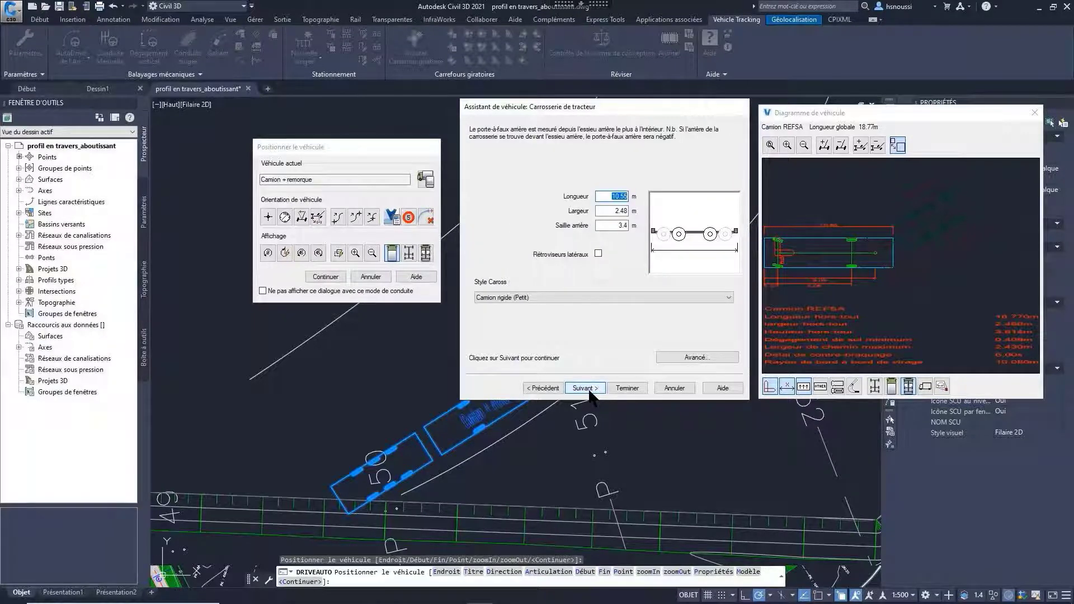
pyautogui.click(589, 390)
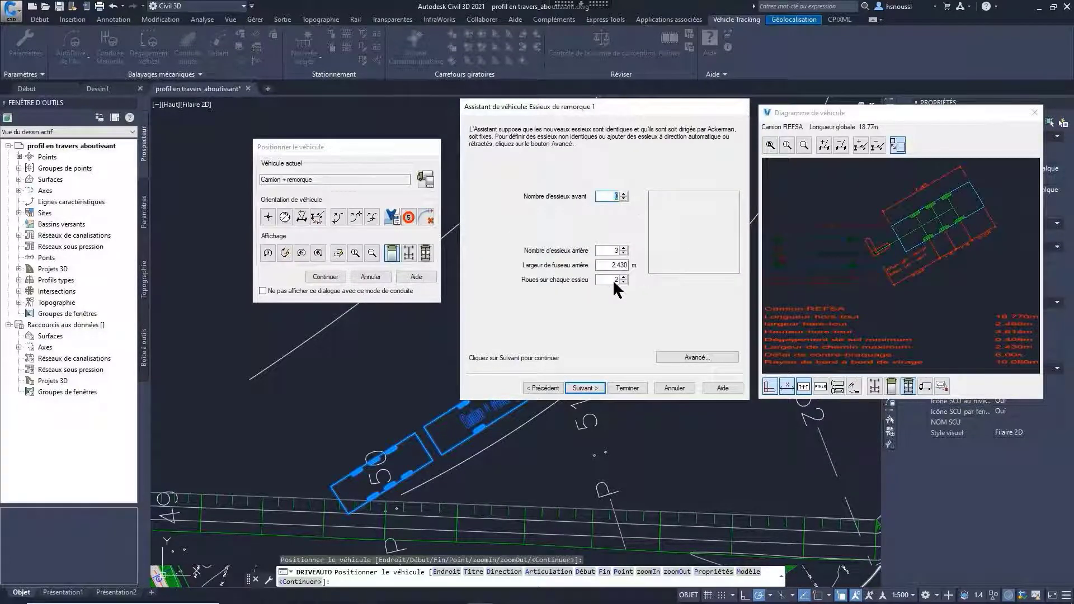
pyautogui.click(690, 356)
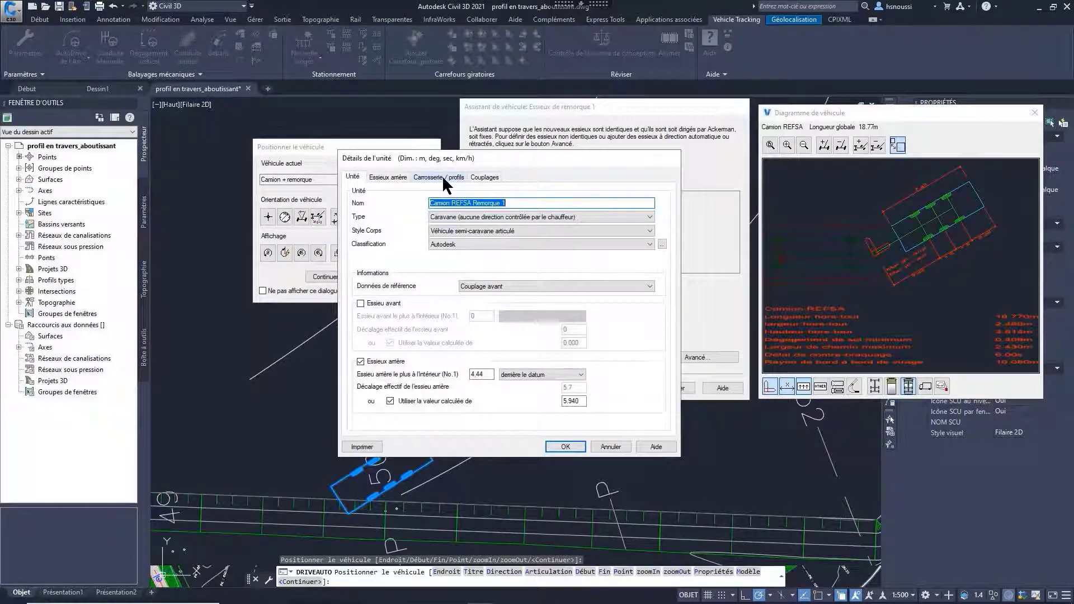
pyautogui.click(442, 175)
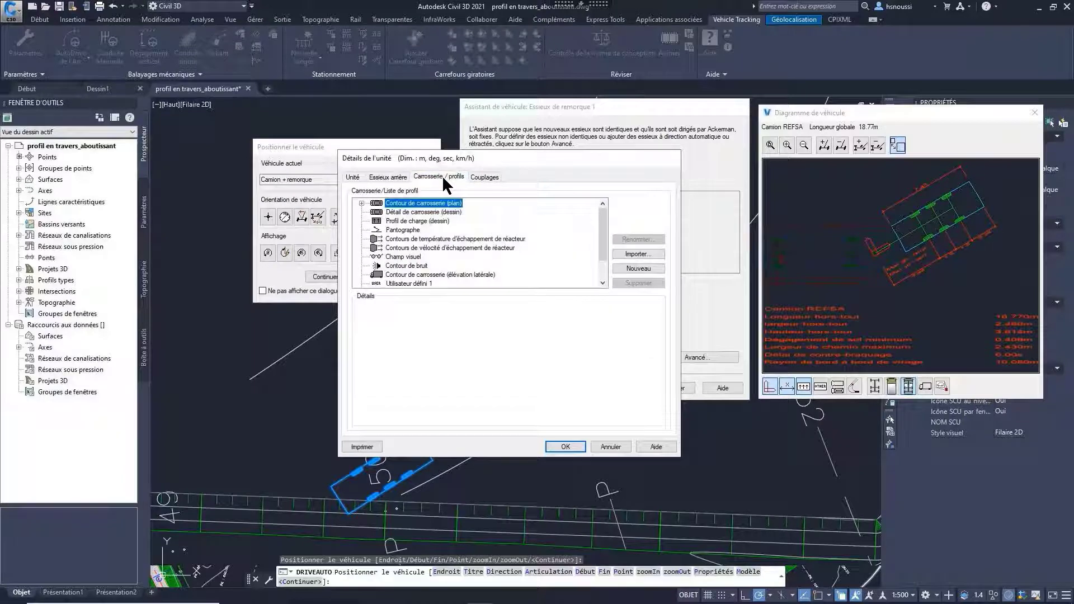
# Step: Add a new load profile named Charge REFSA to the trailer
pyautogui.click(416, 222)
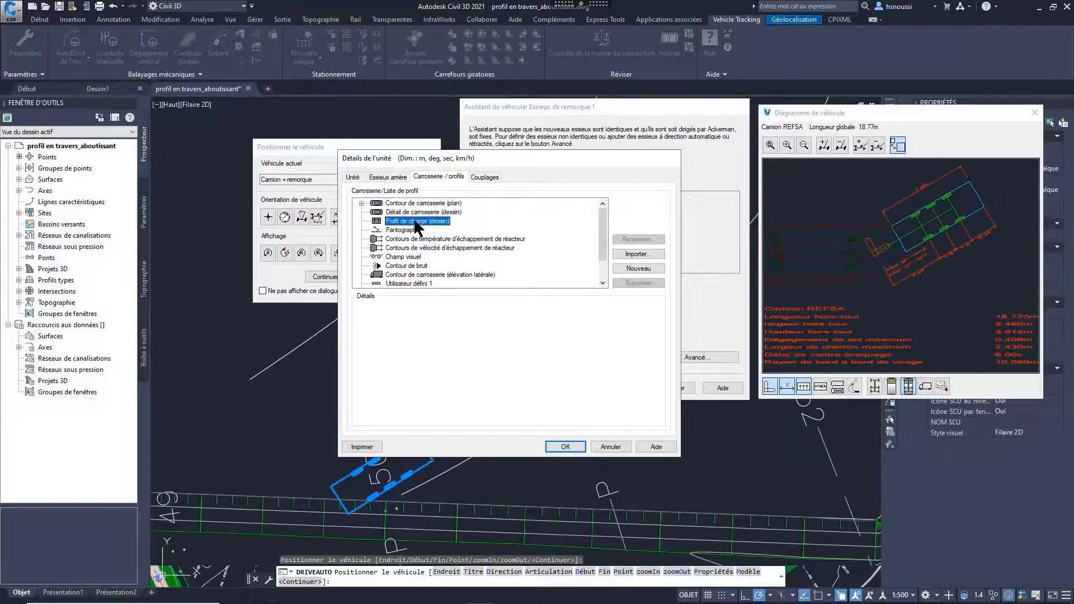
pyautogui.click(633, 267)
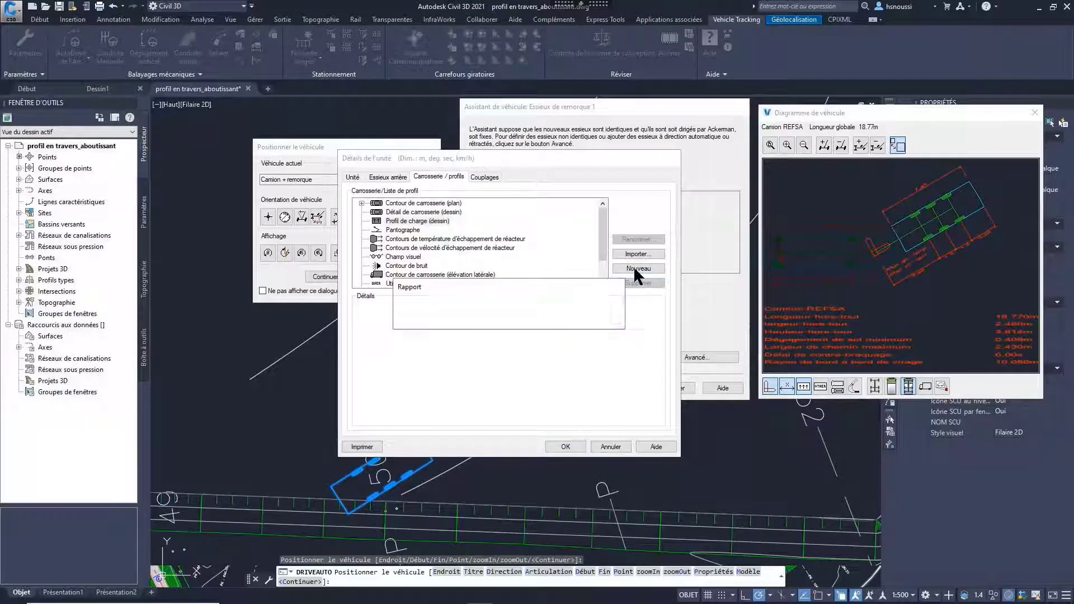
pyautogui.click(487, 304)
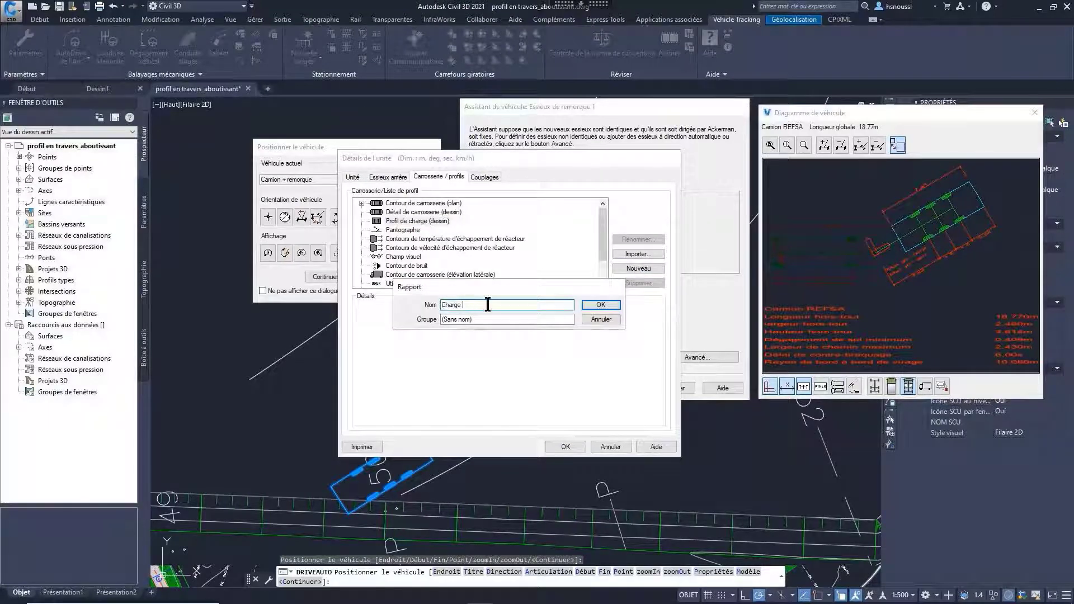
pyautogui.write('REFSA')
pyautogui.click(592, 302)
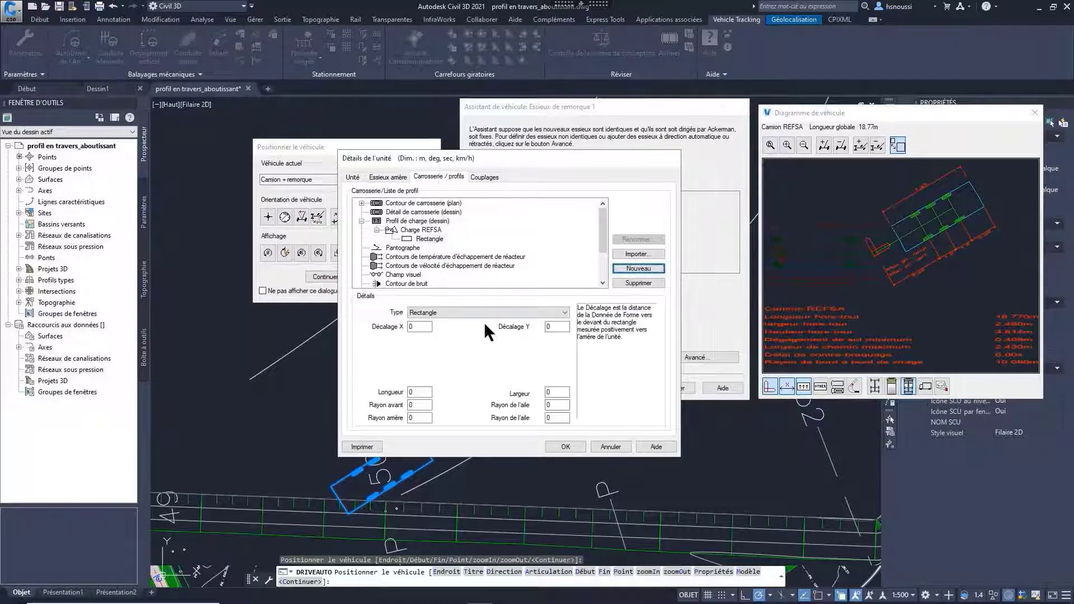
# Step: Set the Charge REFSA load rectangle's length and width to 10 m each
pyautogui.click(416, 393)
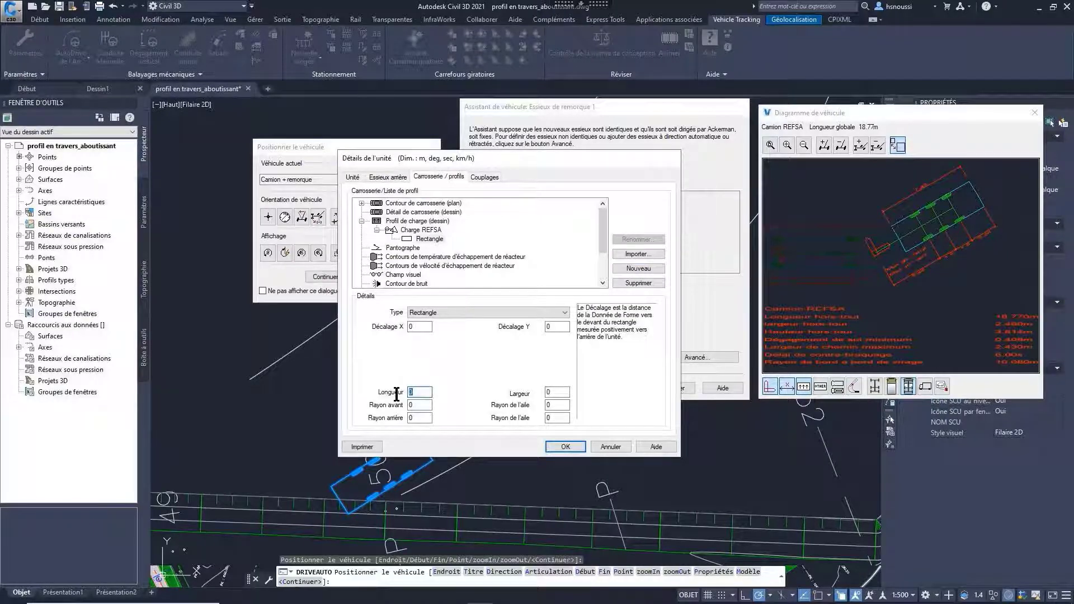
pyautogui.doubleClick(552, 392)
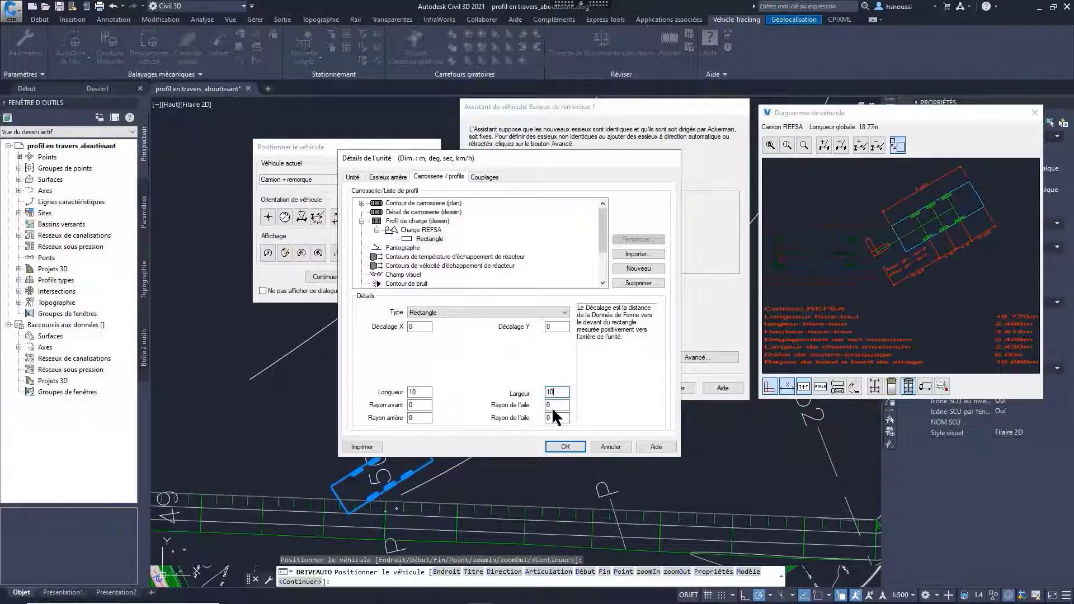
pyautogui.click(552, 407)
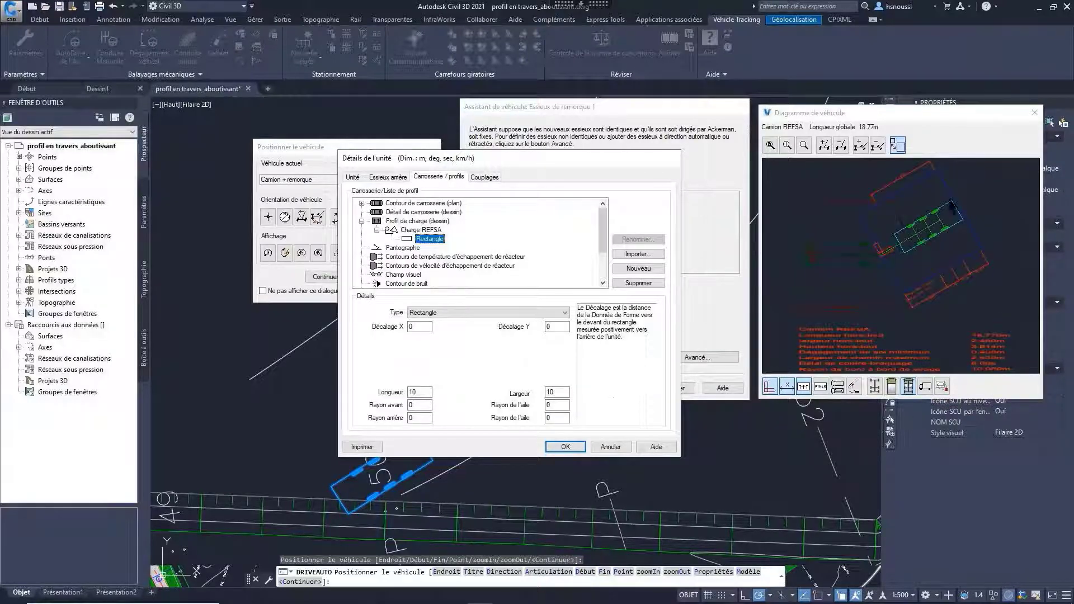
# Step: Set the load rectangle's X offset to 2 m and its width to 5 m
pyautogui.doubleClick(414, 327)
pyautogui.write('2')
pyautogui.click(555, 393)
pyautogui.click(526, 313)
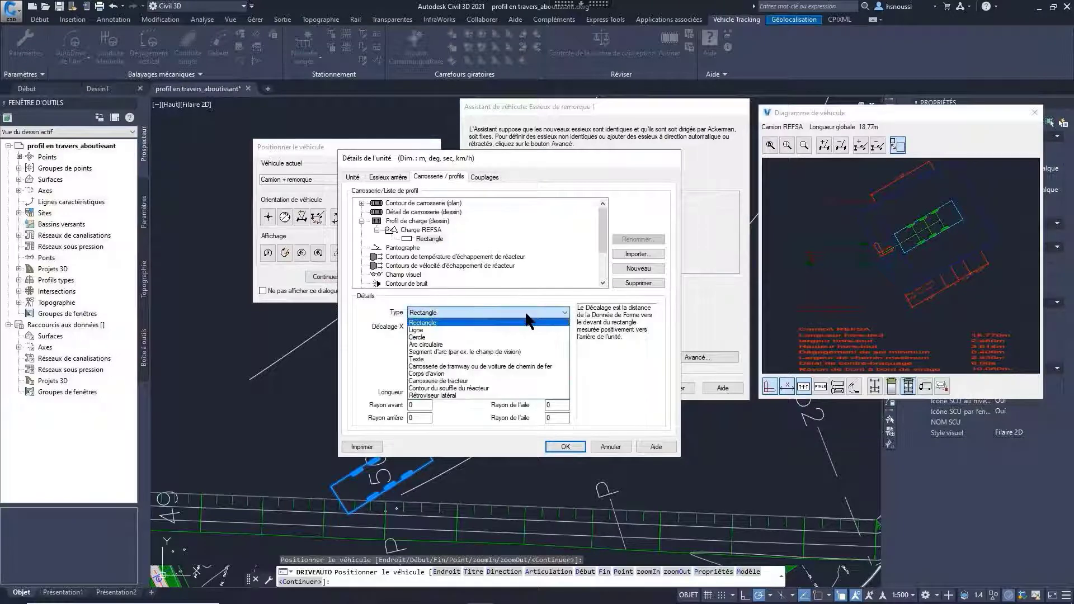
pyautogui.click(461, 419)
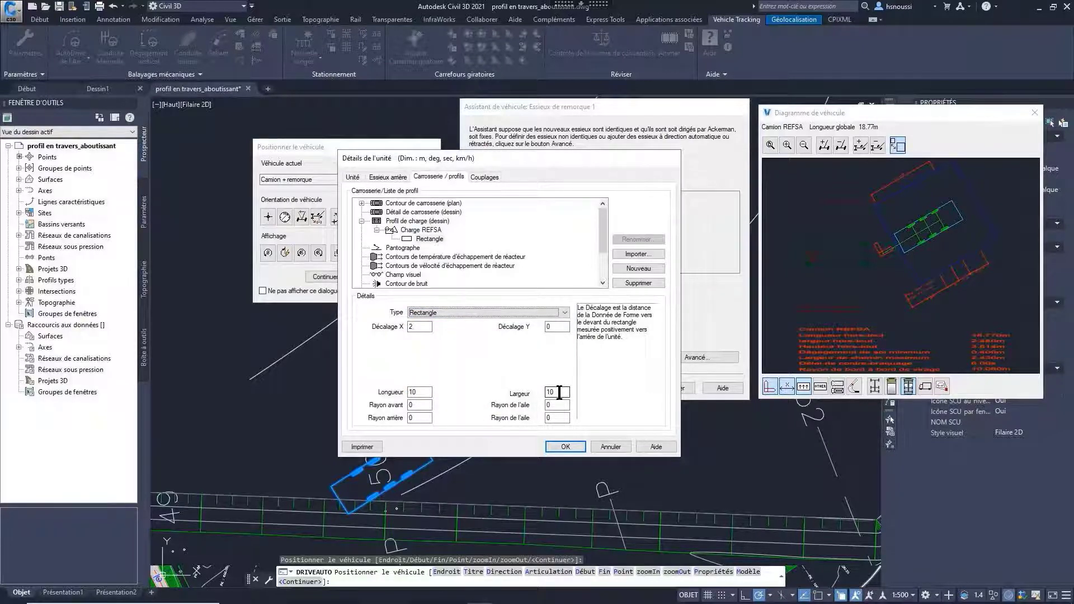
pyautogui.moveTo(559, 393); pyautogui.dragTo(542, 398)
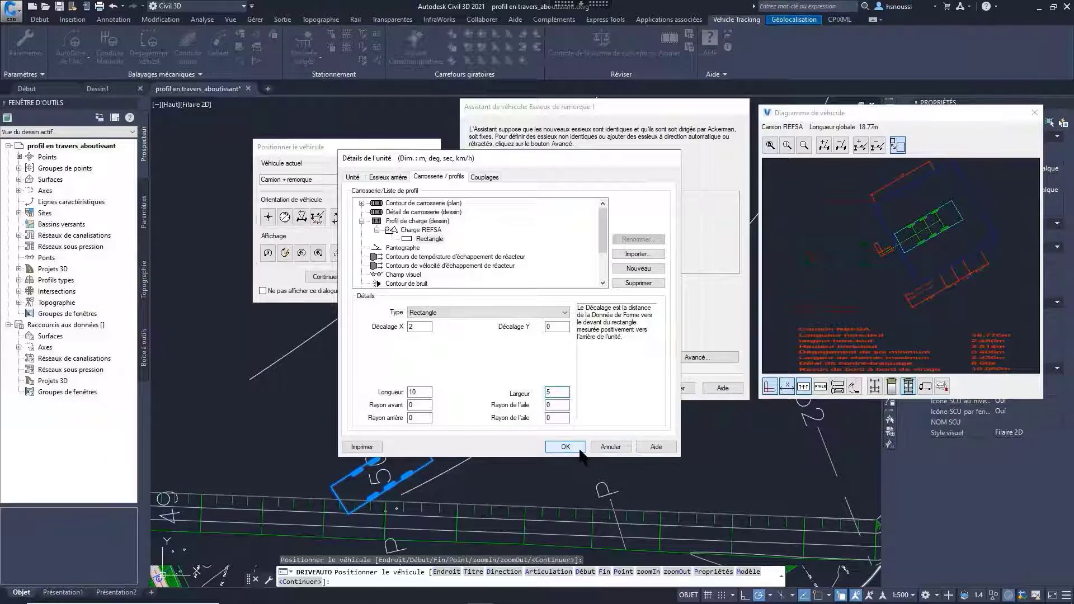
pyautogui.click(561, 407)
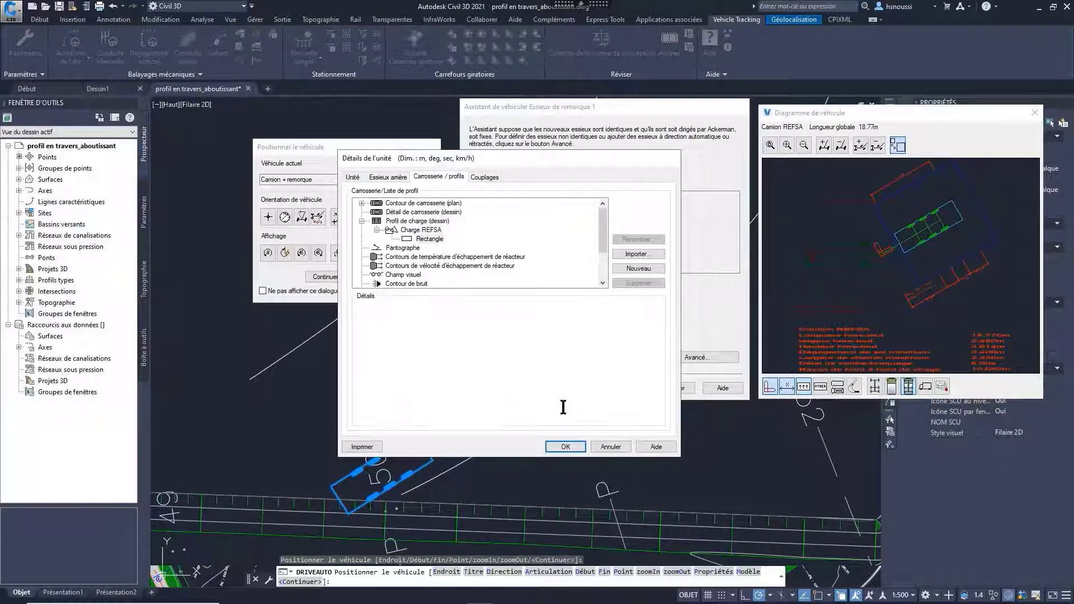
# Step: Accept the trailer details, finish the Camion REFSA definition and make it the vehicle being positioned
pyautogui.click(556, 447)
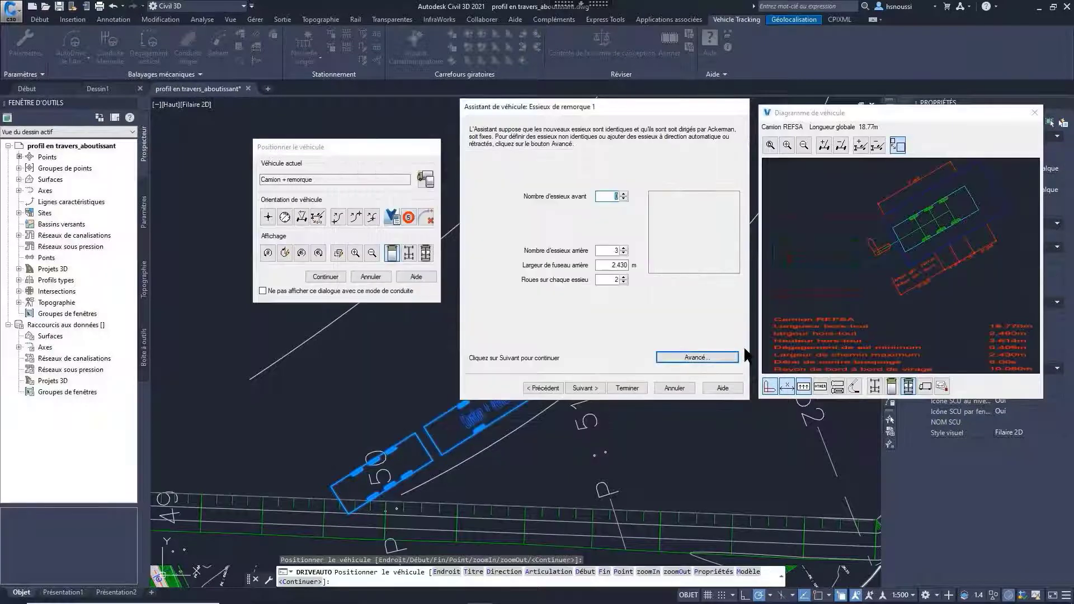
pyautogui.click(625, 386)
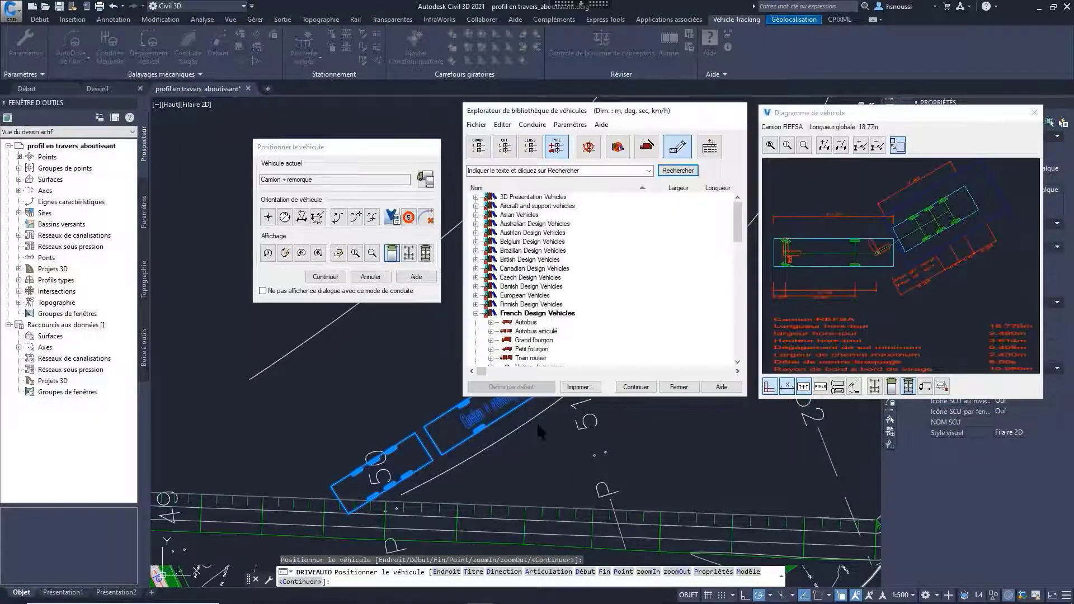
pyautogui.click(649, 390)
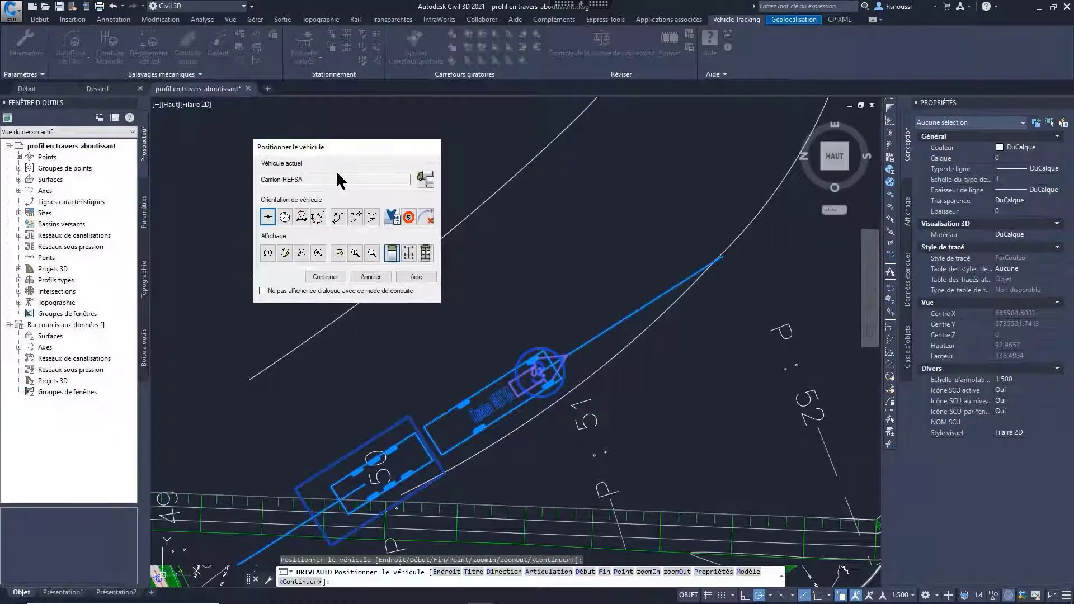
# Step: Accept the truck's start position and drive it forward with AutoDrive along the curved road up to the approach of the junction
pyautogui.click(325, 277)
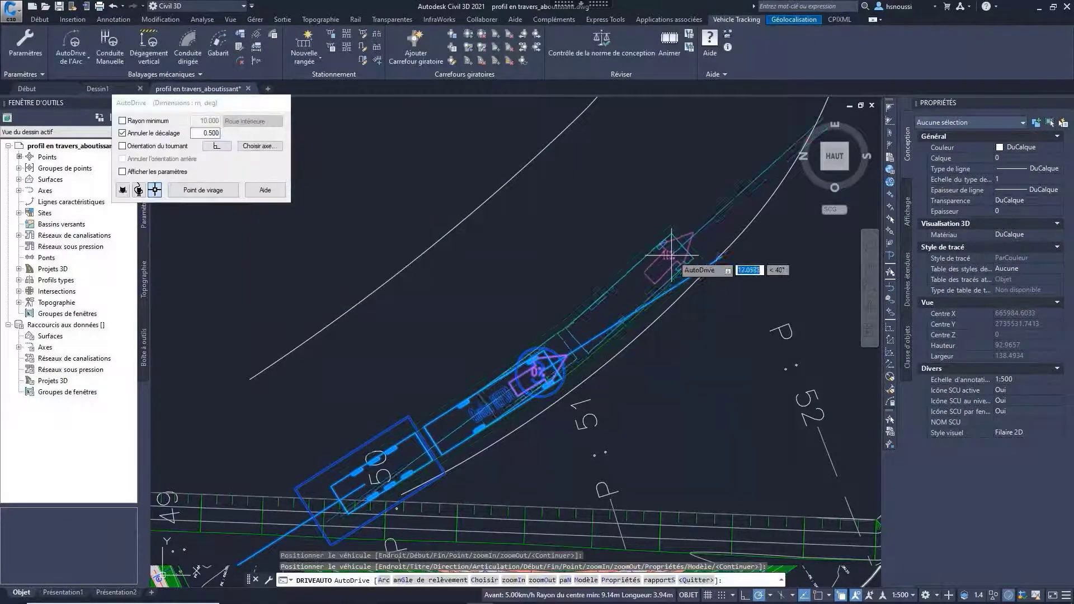
pyautogui.click(680, 253)
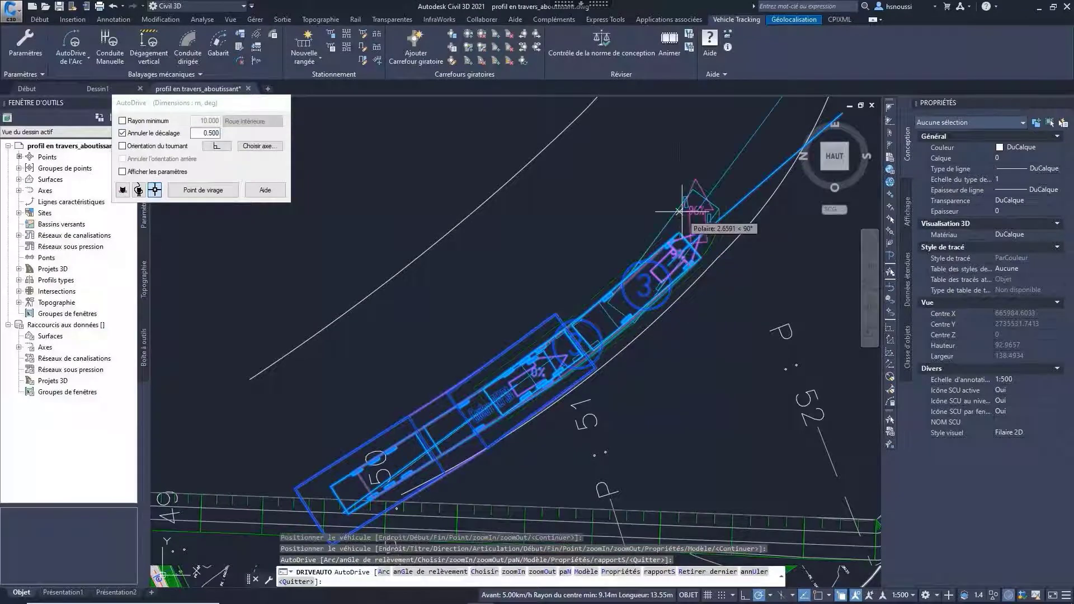
pyautogui.moveTo(688, 202); pyautogui.dragTo(578, 383, button='middle')
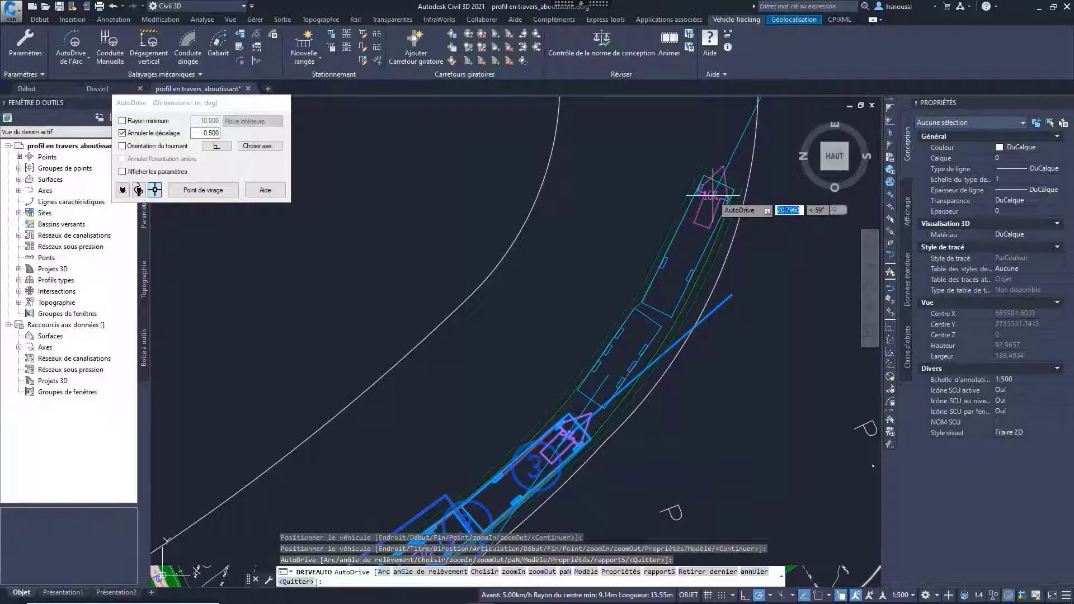
pyautogui.click(713, 195)
pyautogui.moveTo(714, 195); pyautogui.dragTo(619, 338, button='middle')
pyautogui.click(595, 224)
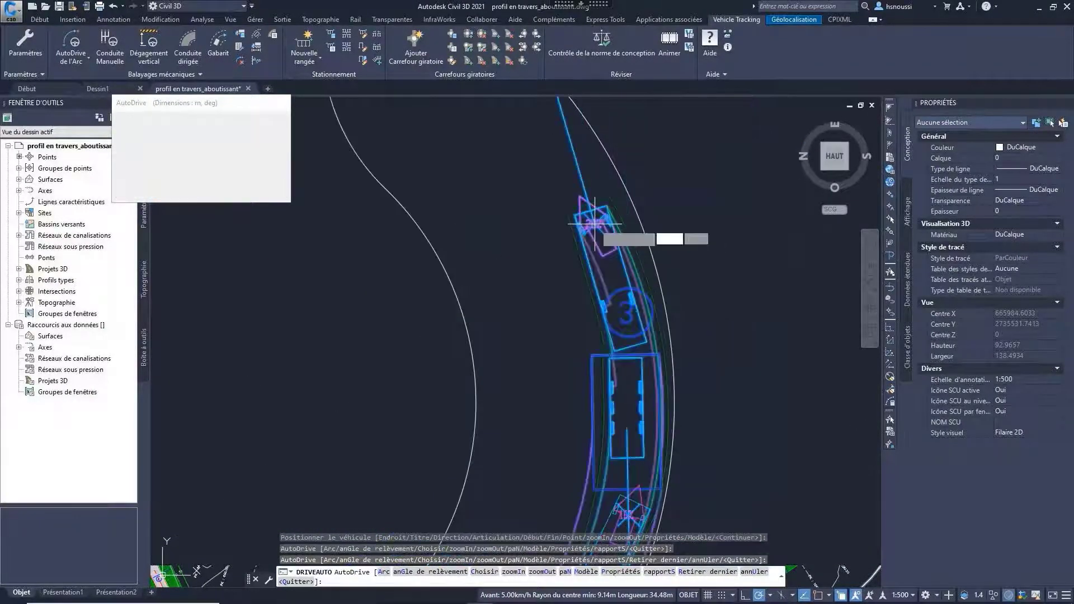
pyautogui.moveTo(595, 224); pyautogui.dragTo(657, 463, button='middle')
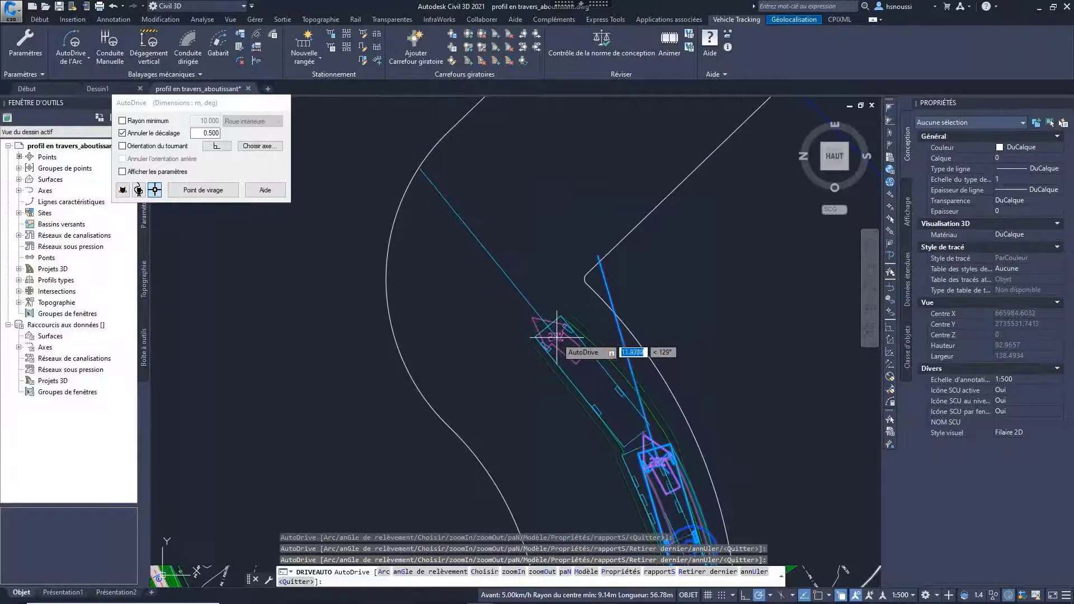
pyautogui.click(555, 336)
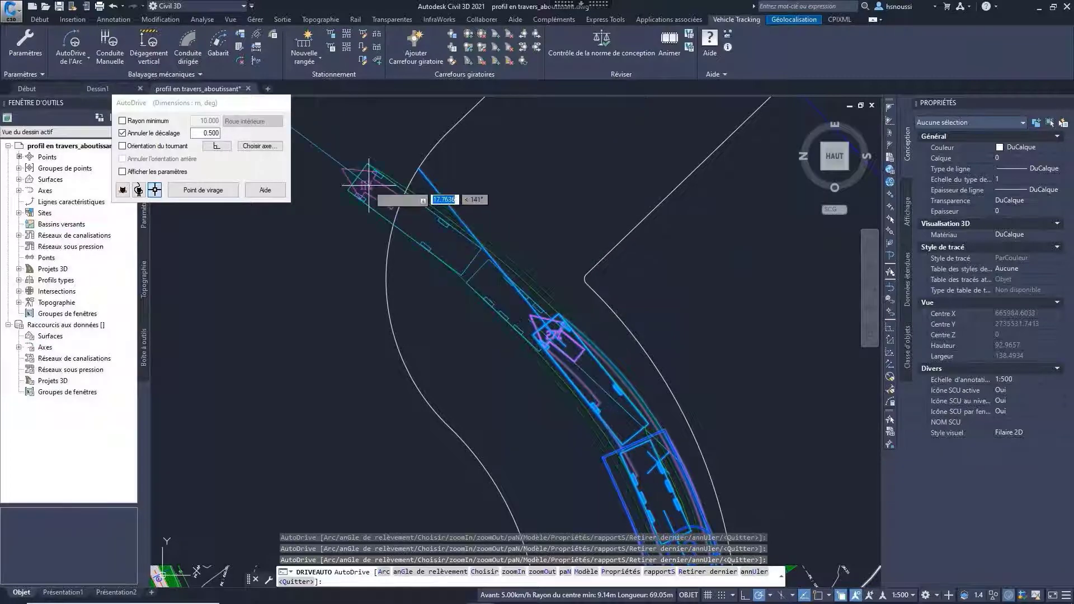
# Step: Choose the road edge at the junction corner as the turn's reference axis and drive the truck forward into the turn
pyautogui.click(261, 146)
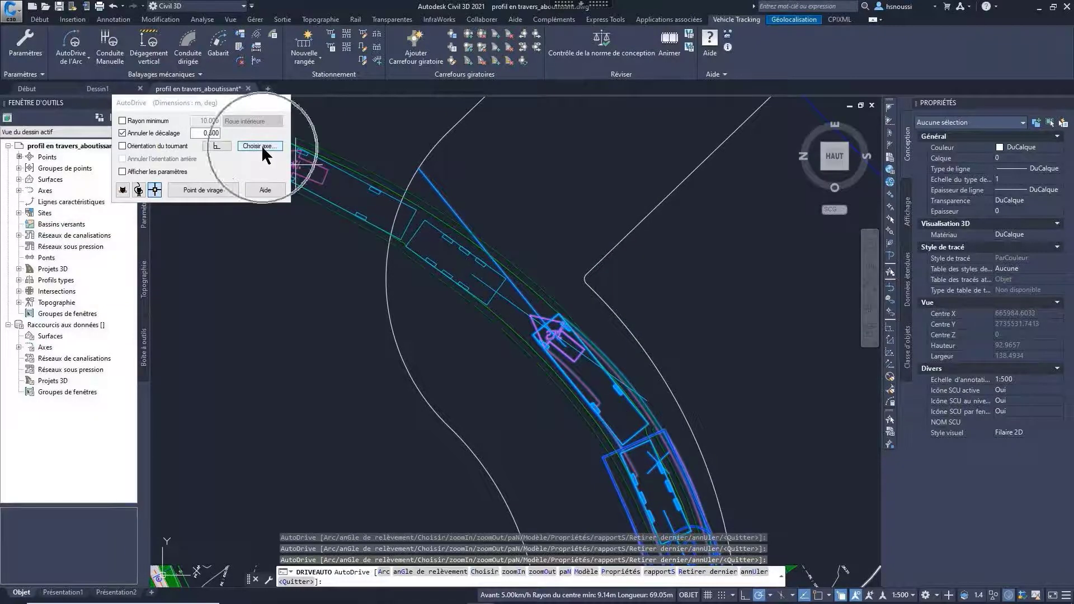
pyautogui.click(590, 267)
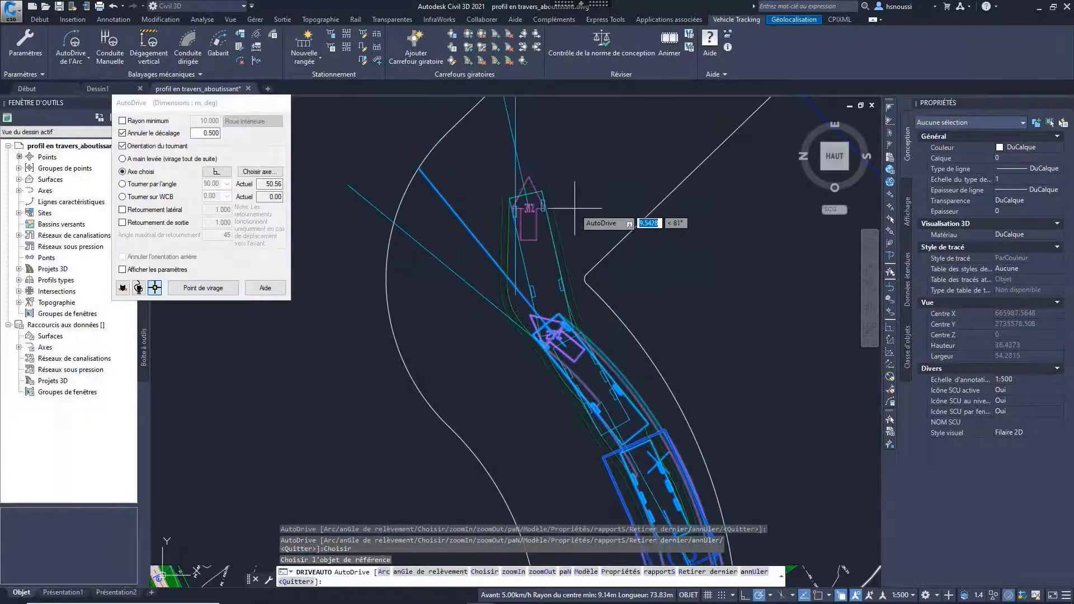
pyautogui.click(603, 194)
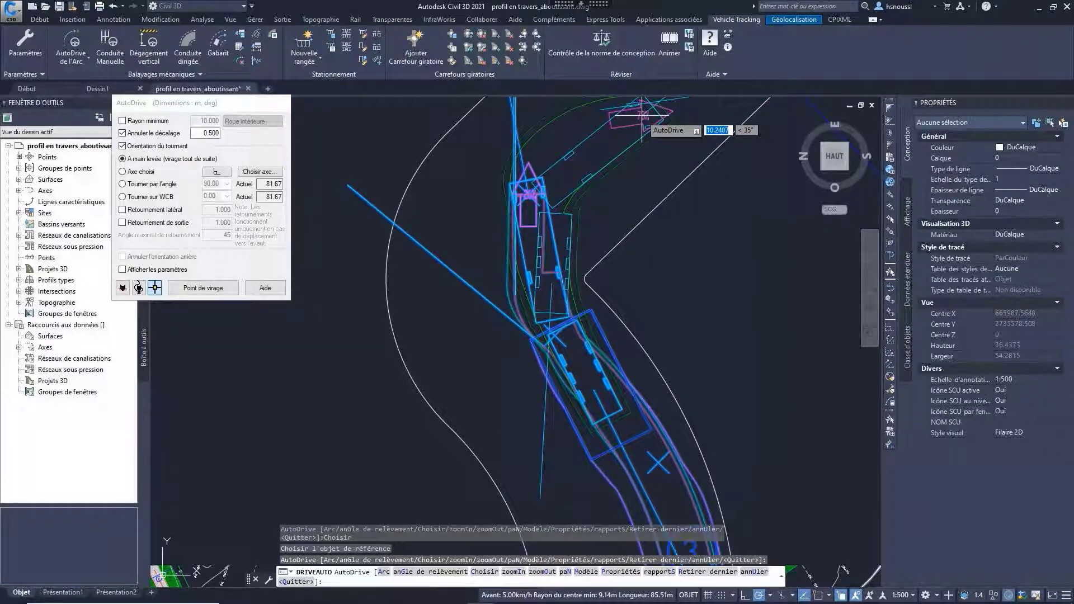
# Step: Drive the truck through the junction turn and along the straight road towards the parking area, and end the path there
pyautogui.click(642, 116)
pyautogui.moveTo(629, 128); pyautogui.dragTo(502, 378, button='middle')
pyautogui.scroll(2, 504, 375)
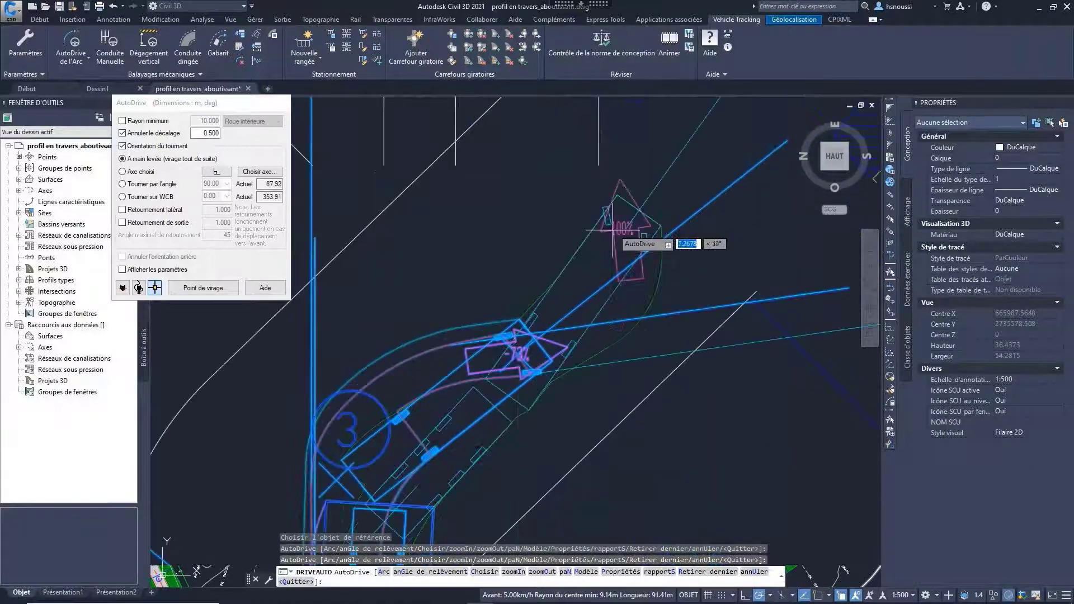
pyautogui.scroll(-2, 643, 207)
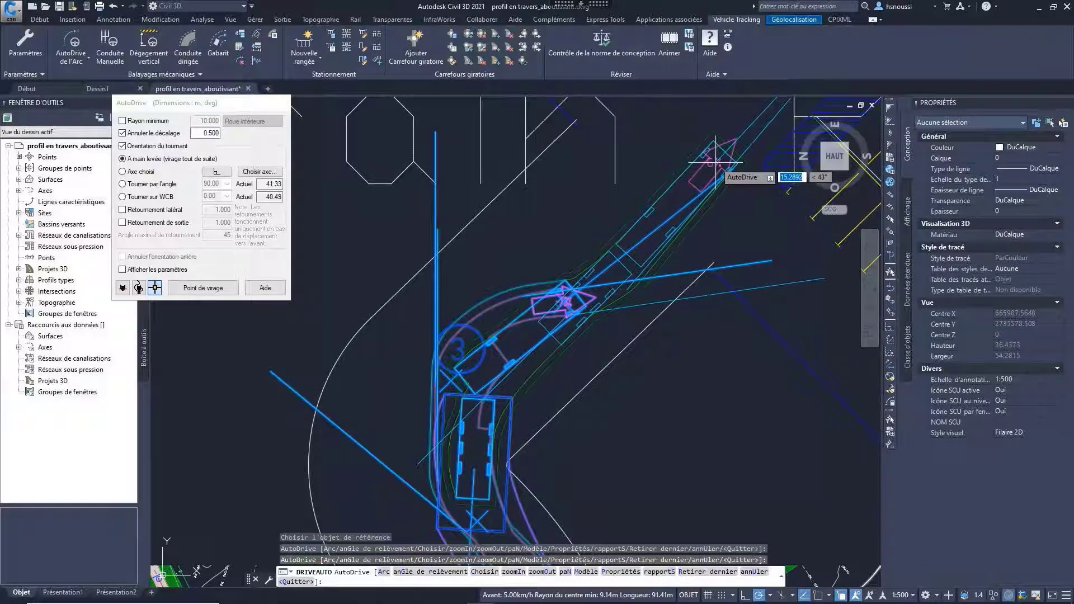
pyautogui.click(717, 162)
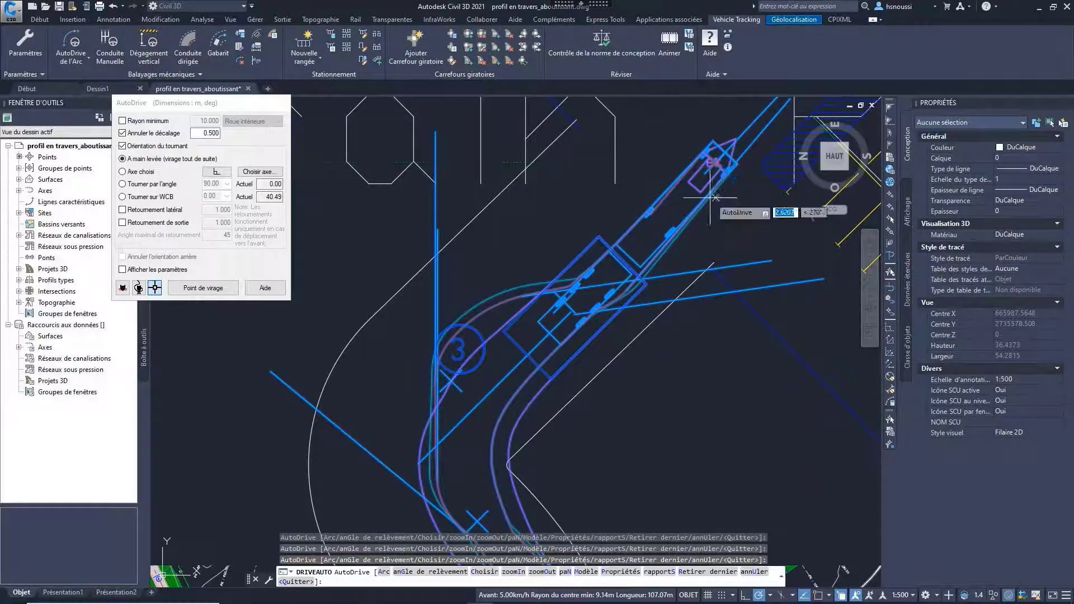
pyautogui.press('Escape')
# Step: Play the animation of the truck's path along the curved road and speed up its playback
pyautogui.moveTo(627, 500); pyautogui.dragTo(621, 319, button='middle')
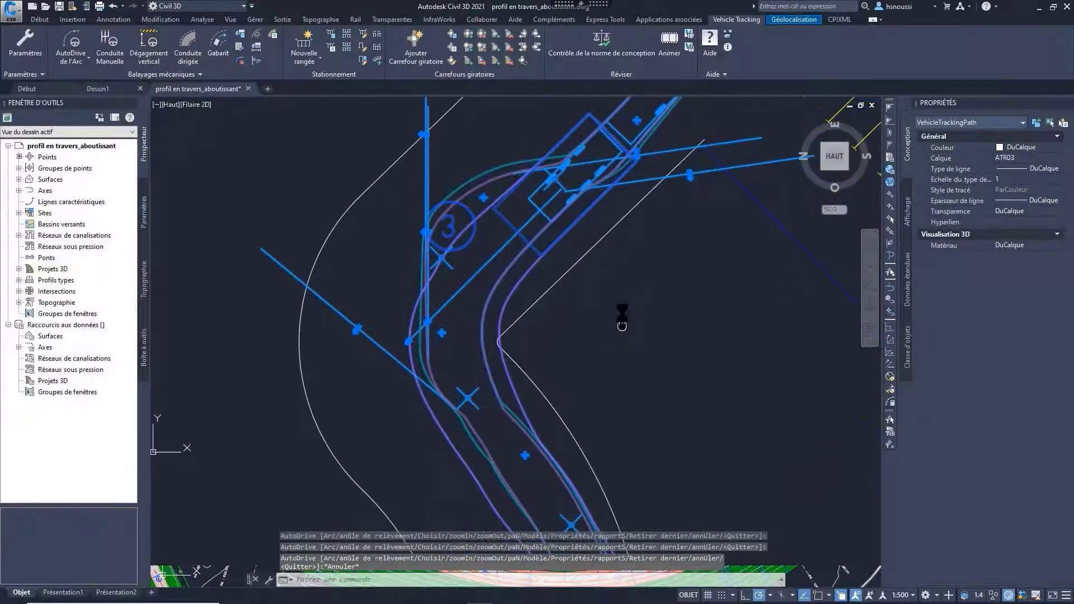
pyautogui.scroll(-5, 634, 347)
pyautogui.scroll(-3, 634, 346)
pyautogui.scroll(6, 609, 268)
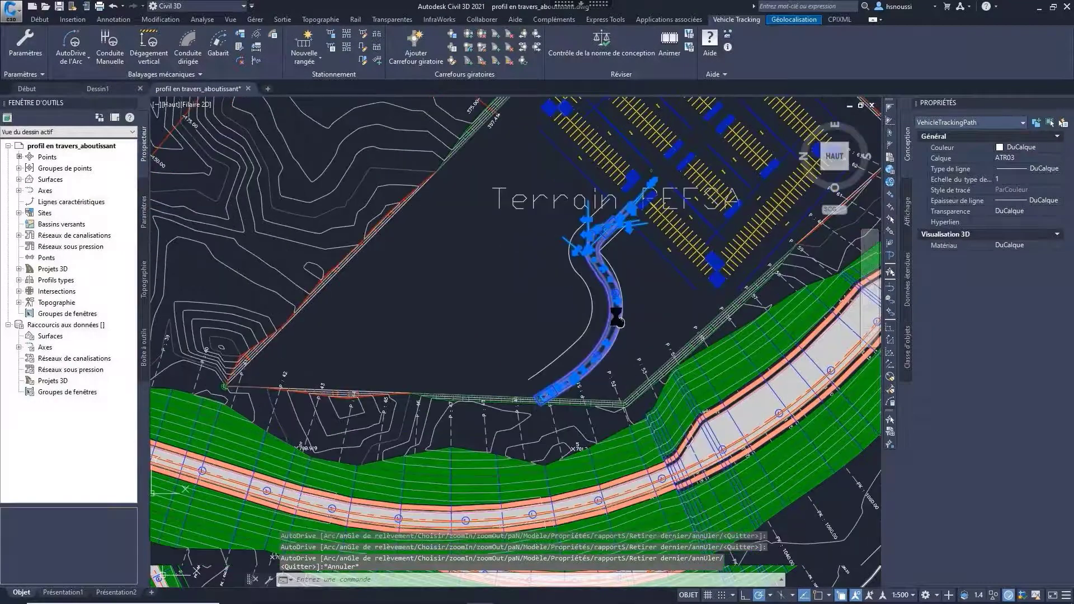
pyautogui.moveTo(676, 247)
pyautogui.mouseDown(button='middle')
pyautogui.moveTo(670, 235)
pyautogui.moveTo(635, 317)
pyautogui.mouseUp(button='middle')
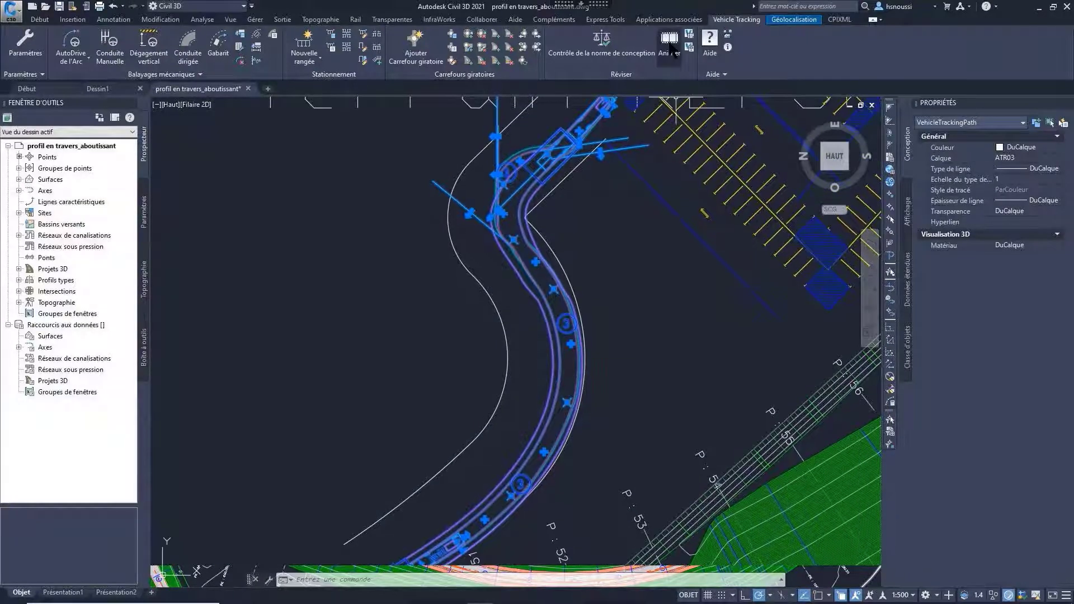
pyautogui.click(669, 46)
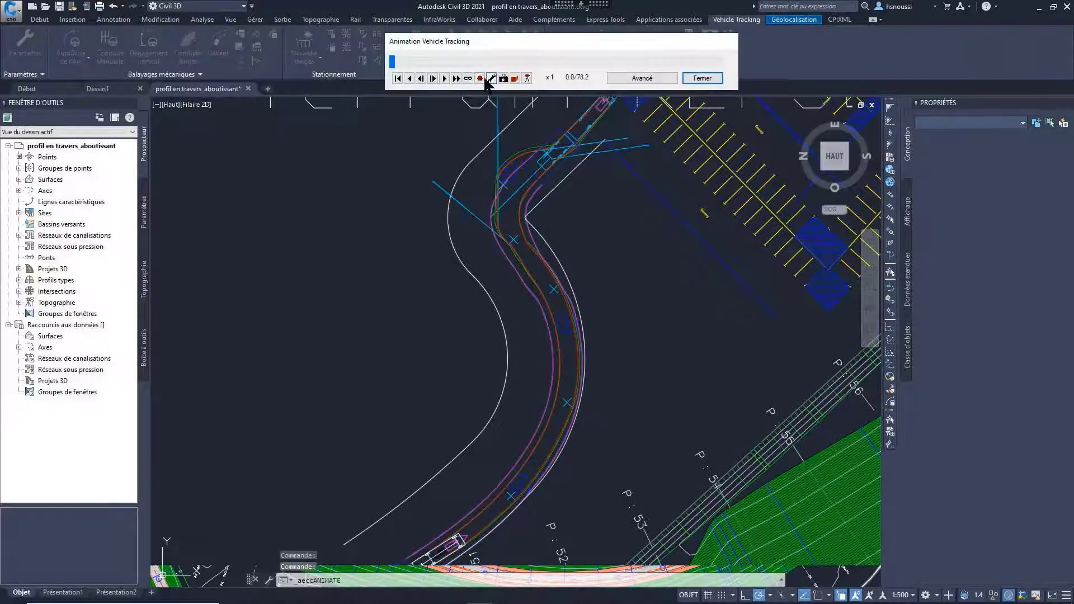
pyautogui.click(445, 79)
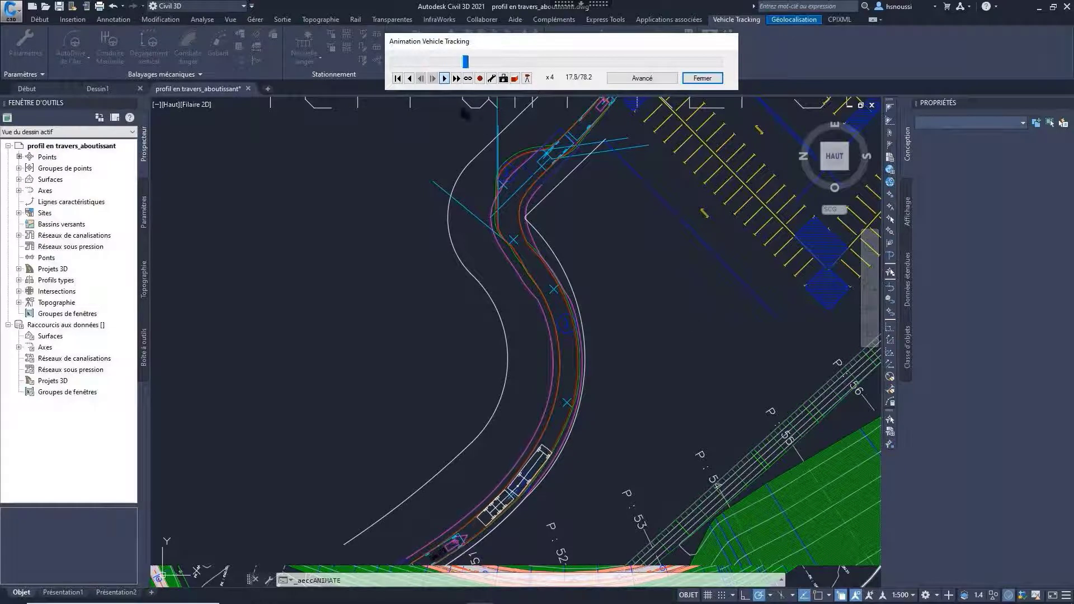
pyautogui.click(456, 78)
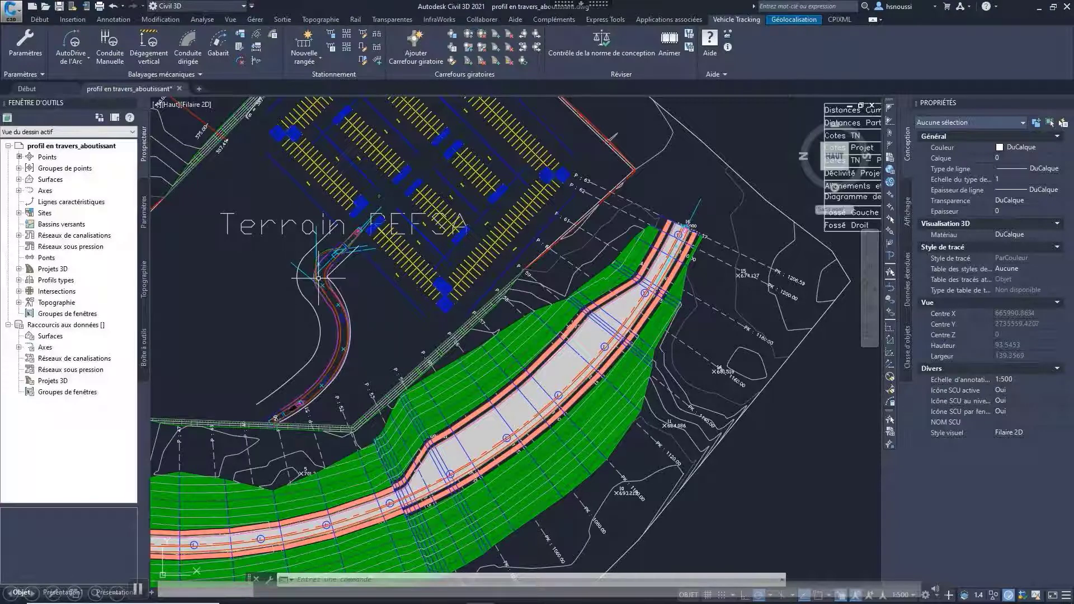
# Step: Run a vertical clearance analysis on the small profile view's profile line with the default Camion + remorque vehicle and default height and ground clearance values
pyautogui.click(156, 56)
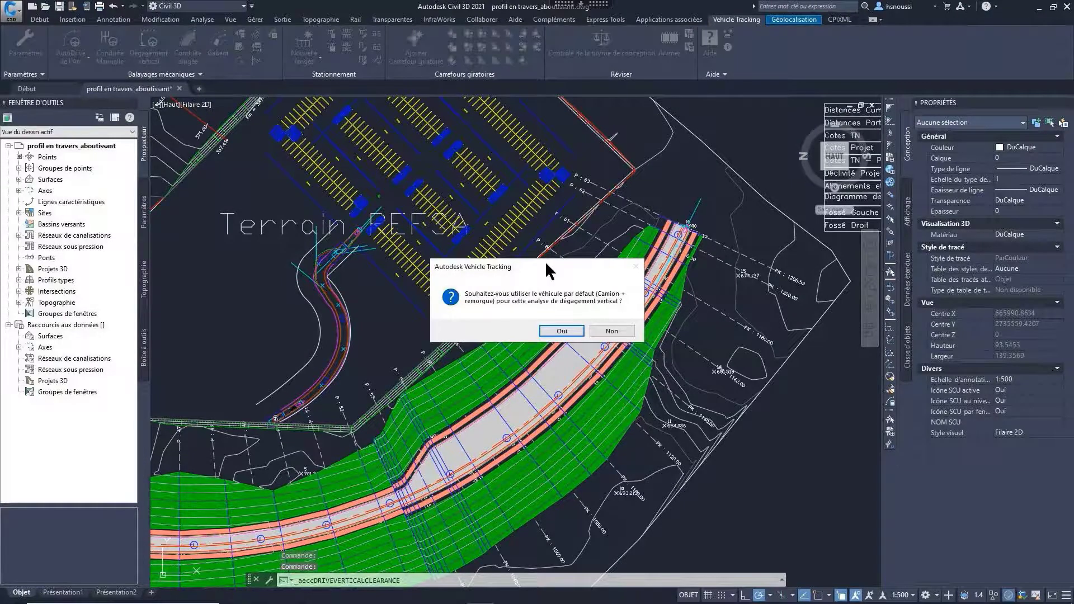
pyautogui.click(564, 332)
pyautogui.scroll(-10, 436, 361)
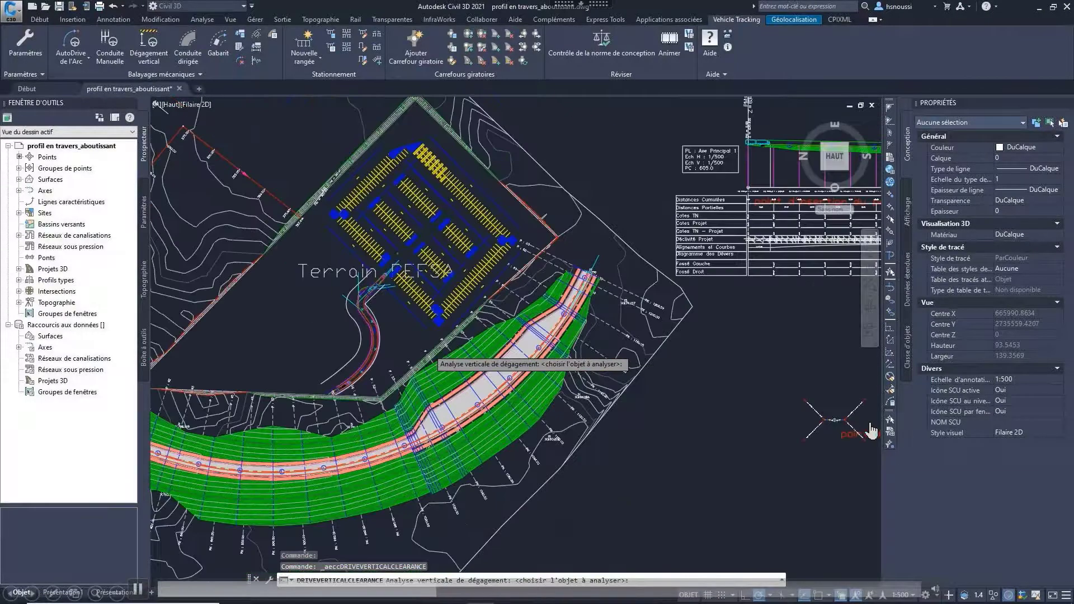
pyautogui.moveTo(749, 501); pyautogui.dragTo(569, 448, button='middle')
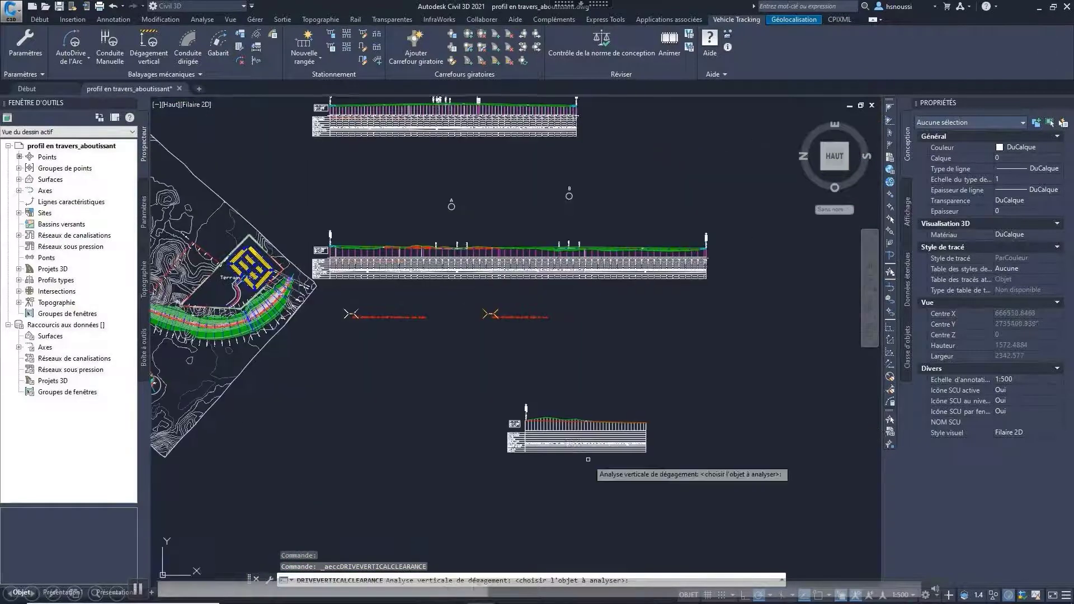
pyautogui.scroll(4, 585, 461)
pyautogui.click(464, 365)
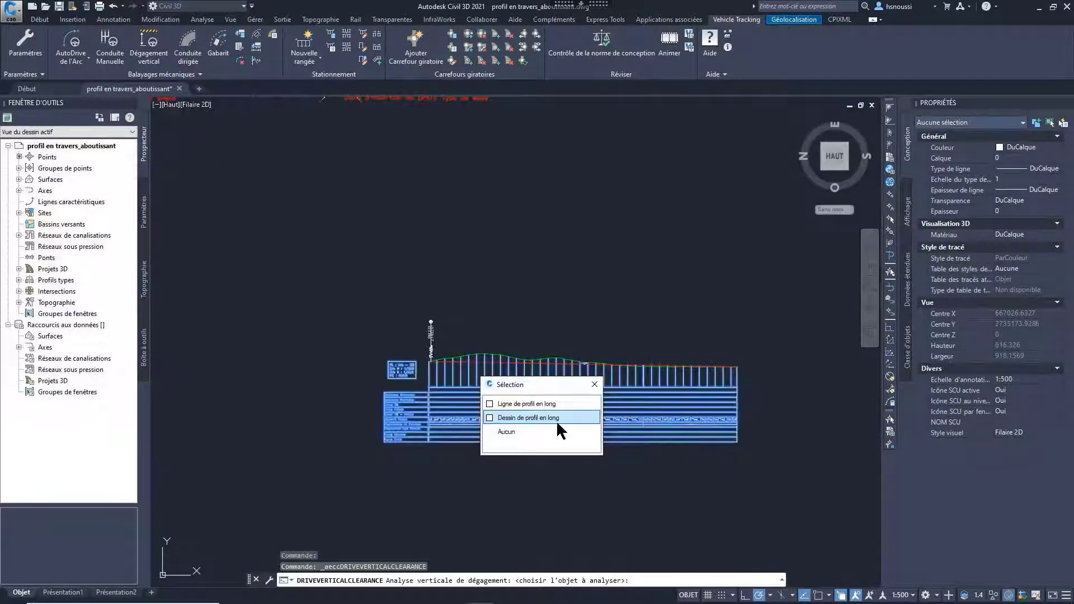
pyautogui.click(528, 404)
pyautogui.click(535, 331)
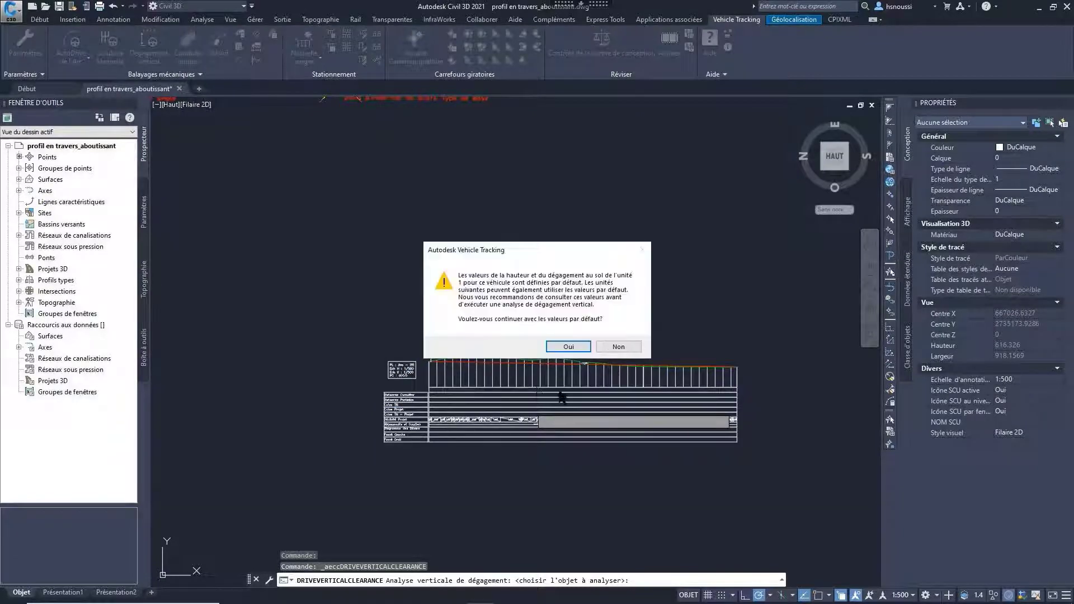
pyautogui.click(576, 342)
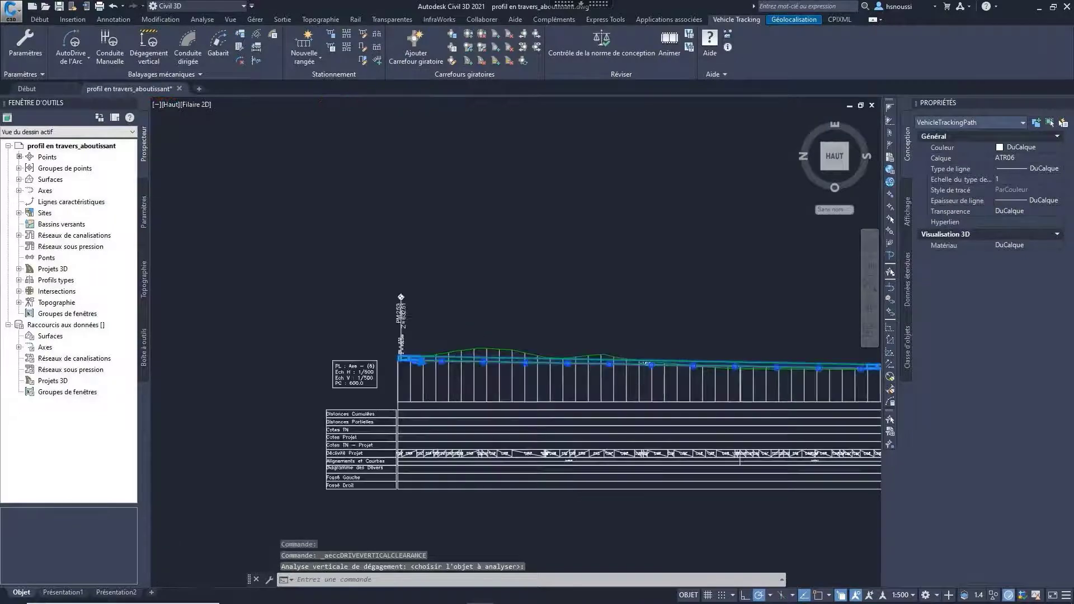
# Step: Examine the truck's vertical clearance envelope along the longitudinal profile from its start to its end
pyautogui.scroll(5, 433, 362)
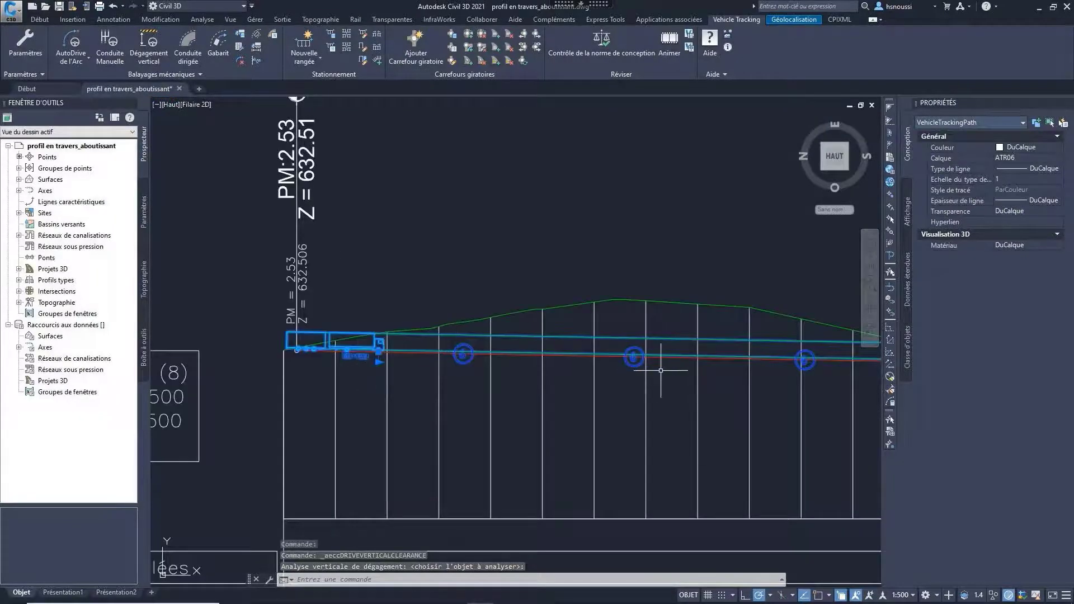
pyautogui.moveTo(661, 371)
pyautogui.mouseDown(button='middle')
pyautogui.moveTo(290, 377)
pyautogui.moveTo(451, 388)
pyautogui.moveTo(357, 389)
pyautogui.mouseUp(button='middle')
pyautogui.moveTo(733, 401)
pyautogui.mouseDown(button='middle')
pyautogui.moveTo(373, 408)
pyautogui.moveTo(679, 403)
pyautogui.moveTo(359, 385)
pyautogui.mouseUp(button='middle')
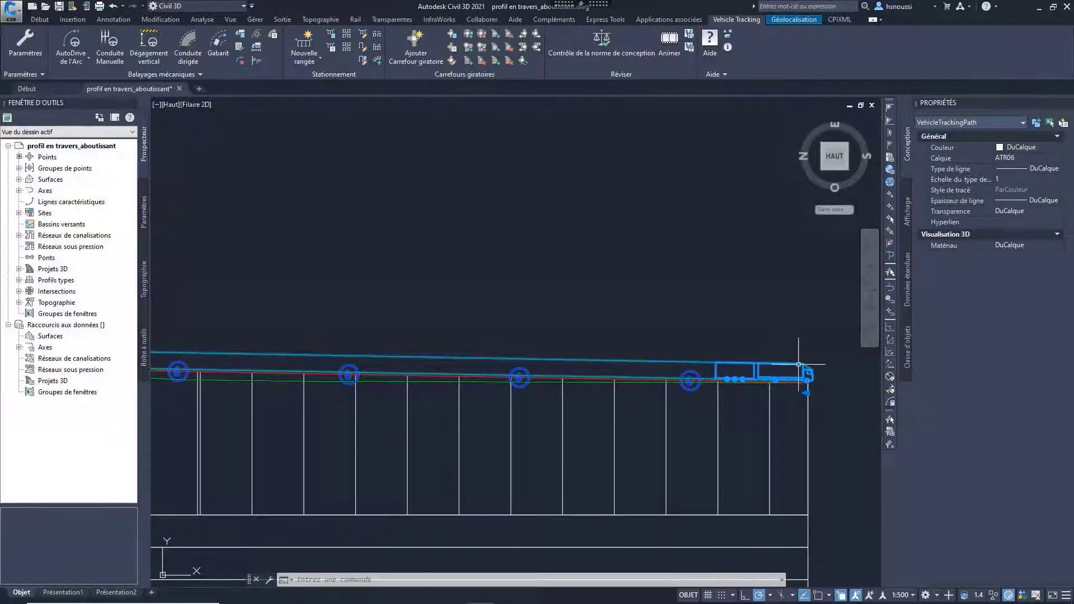
pyautogui.scroll(-6, 806, 372)
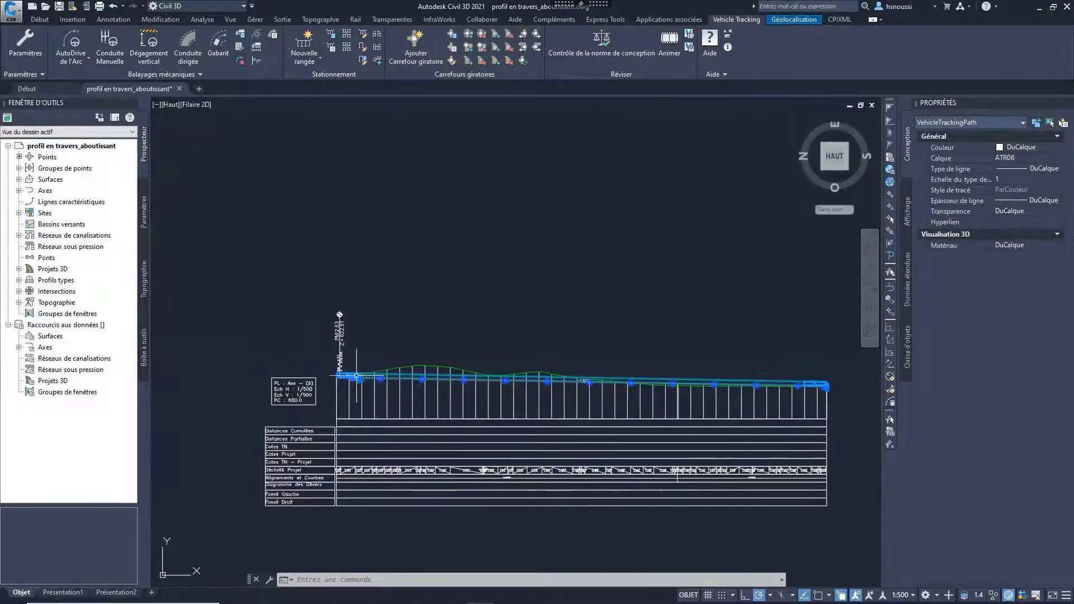
pyautogui.scroll(6, 357, 375)
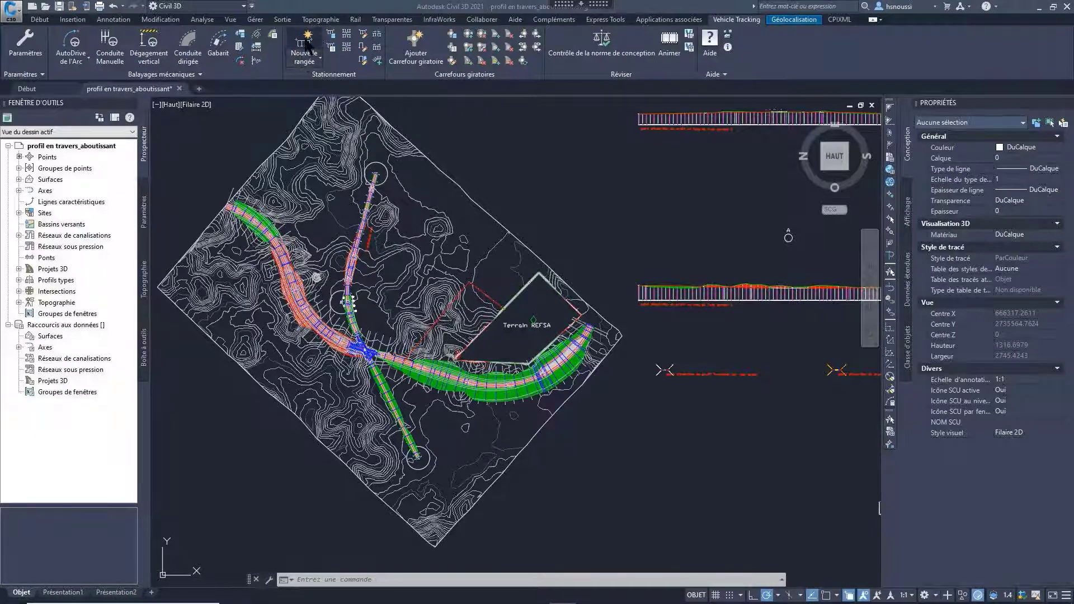
# Step: Start a new parking row, open the US standard ITE Guideline for Parking Facility Location and Design for editing, and name it Norme REFSA
pyautogui.click(308, 64)
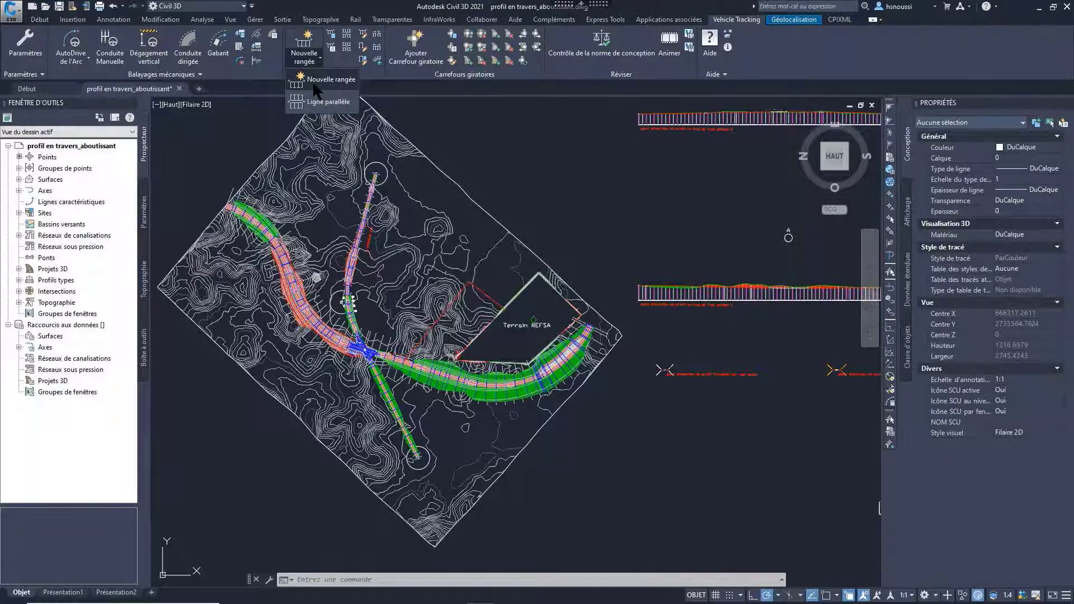
pyautogui.click(315, 85)
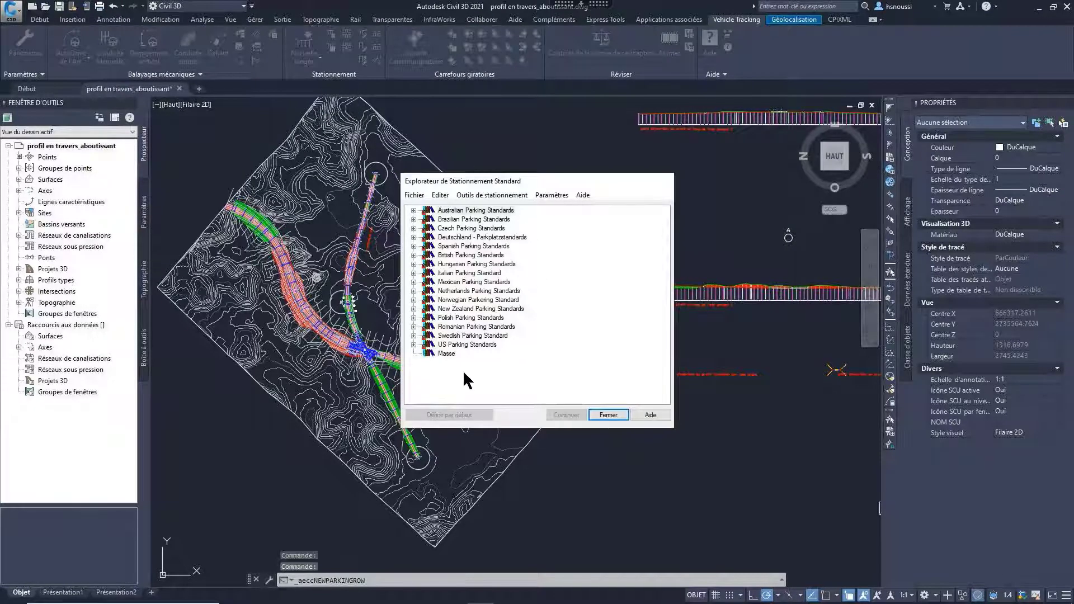
pyautogui.click(414, 344)
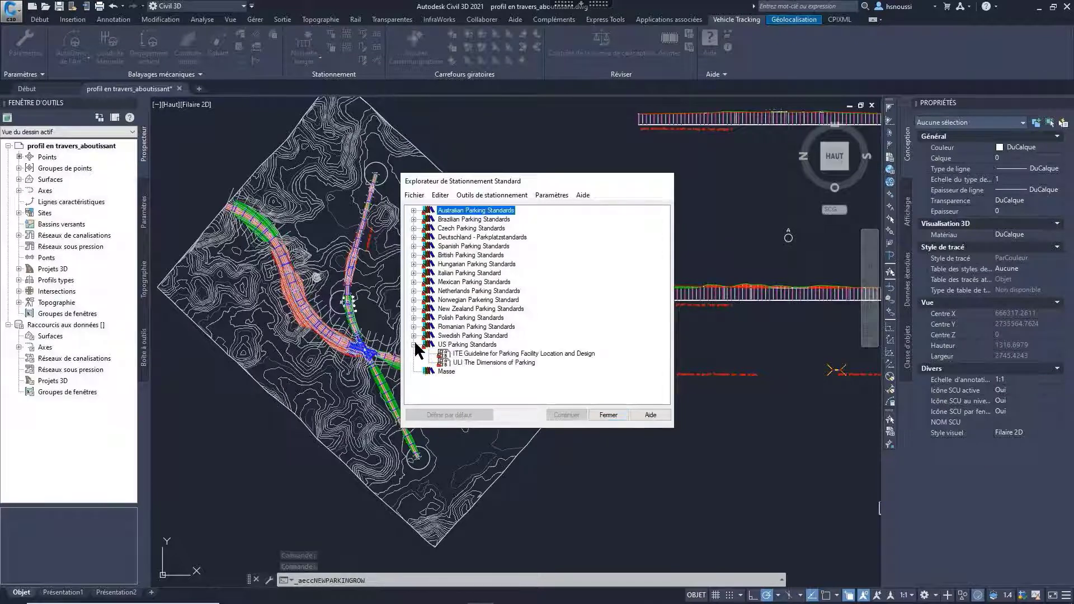
pyautogui.click(479, 355)
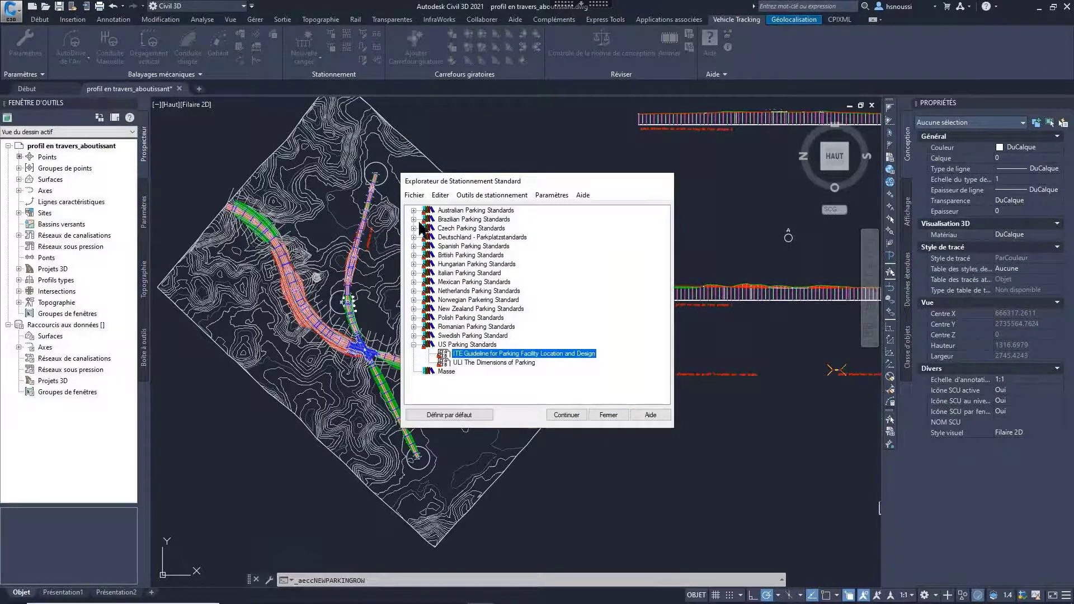
pyautogui.rightClick(480, 358)
pyautogui.click(526, 386)
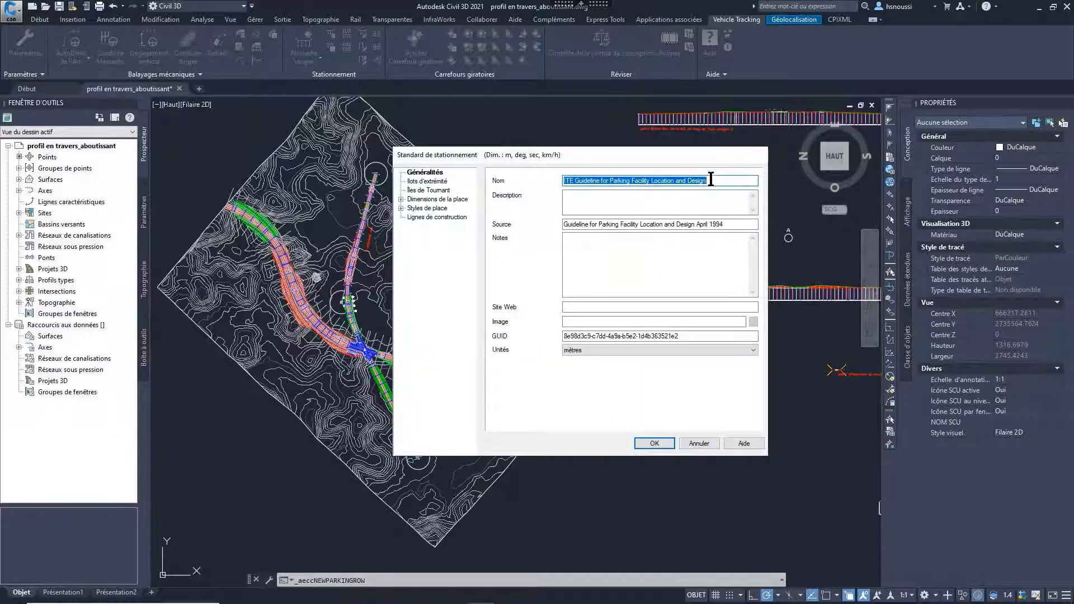
pyautogui.write('Norme REFSA')
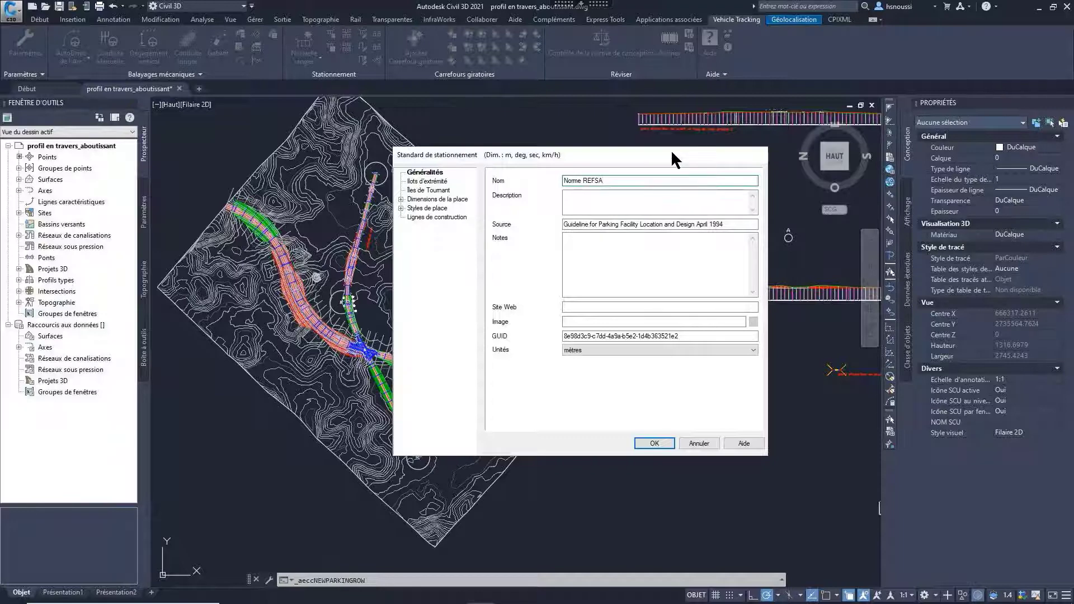
# Step: Review the end island and bay dimension settings, and rename service type A as Voiture REFSA
pyautogui.click(434, 182)
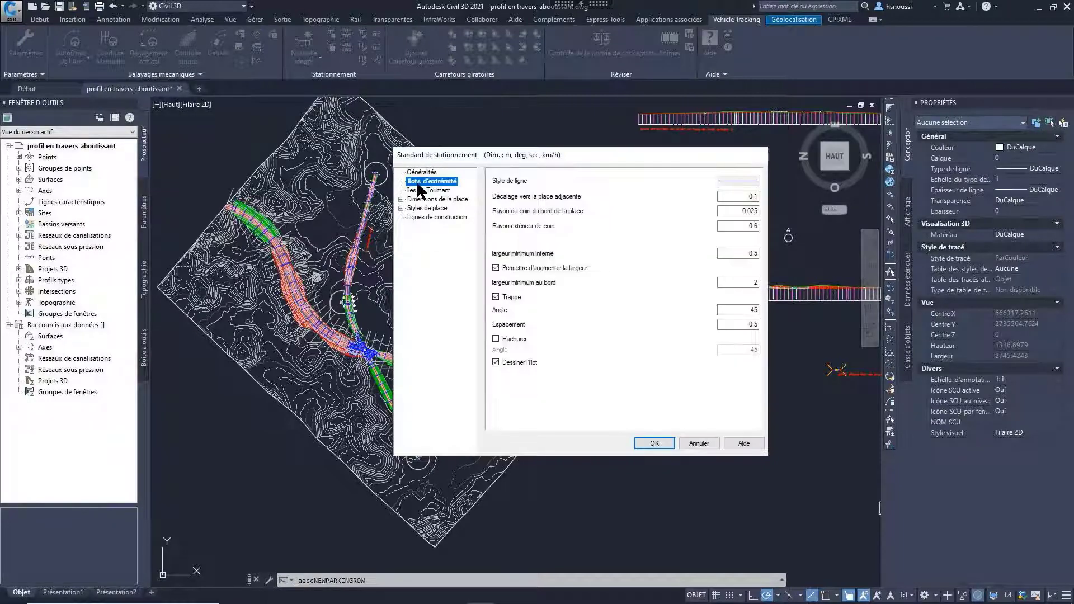
pyautogui.press('ctrl')
pyautogui.doubleClick(435, 199)
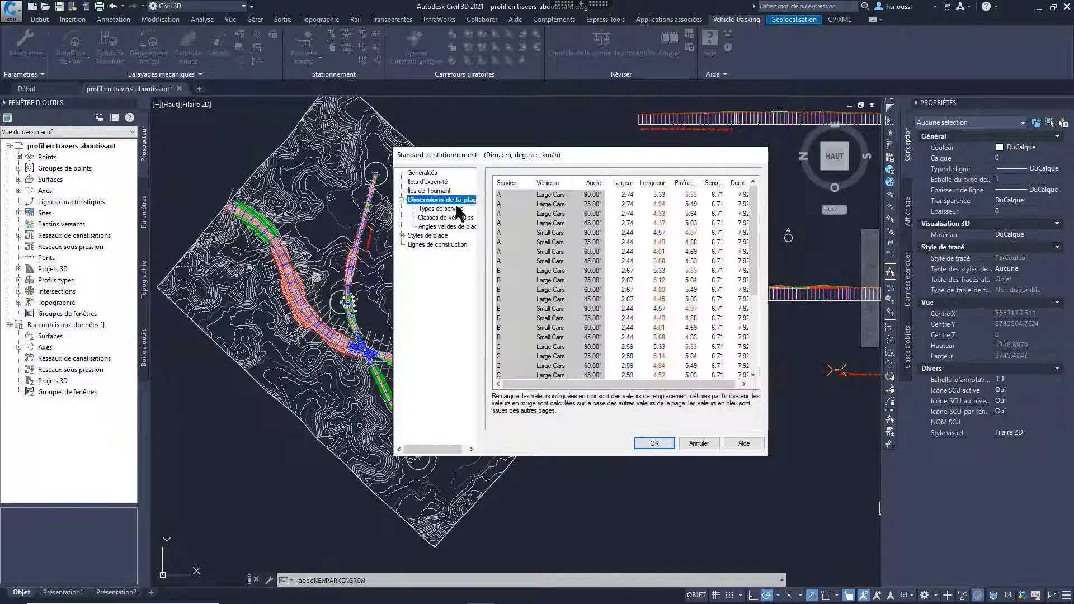
pyautogui.click(456, 209)
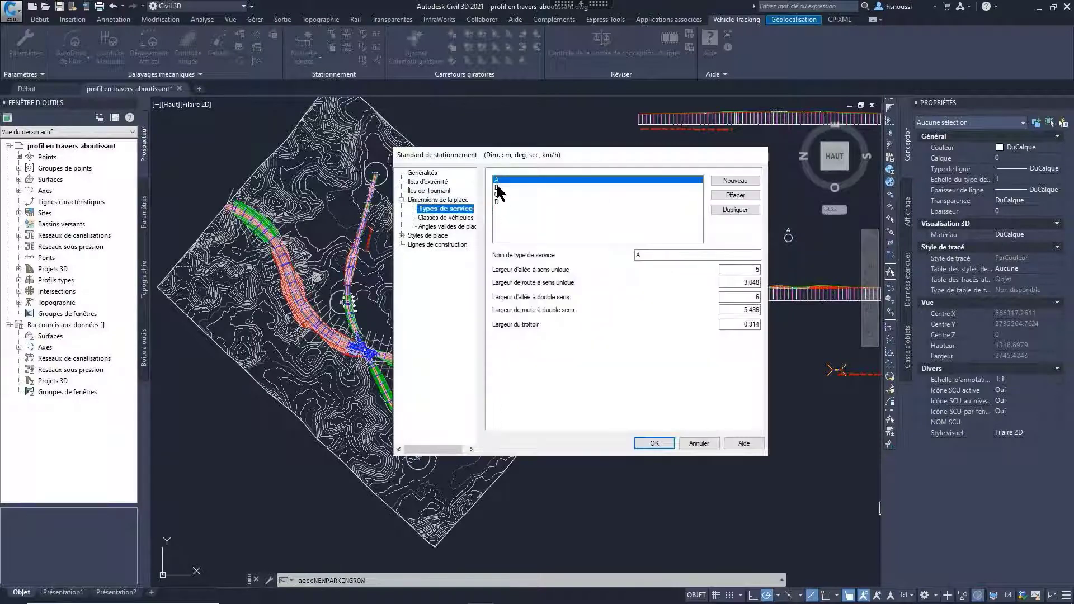
pyautogui.doubleClick(652, 256)
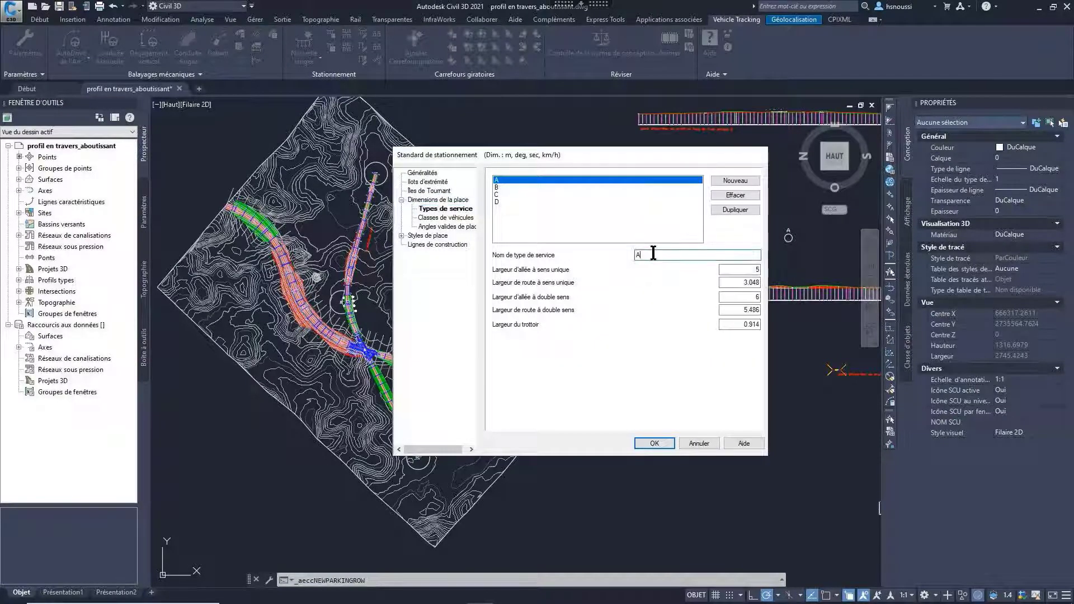
pyautogui.write('Vo')
pyautogui.write('e REFSA')
# Step: Rename service type B as Voiture Standard
pyautogui.click(496, 188)
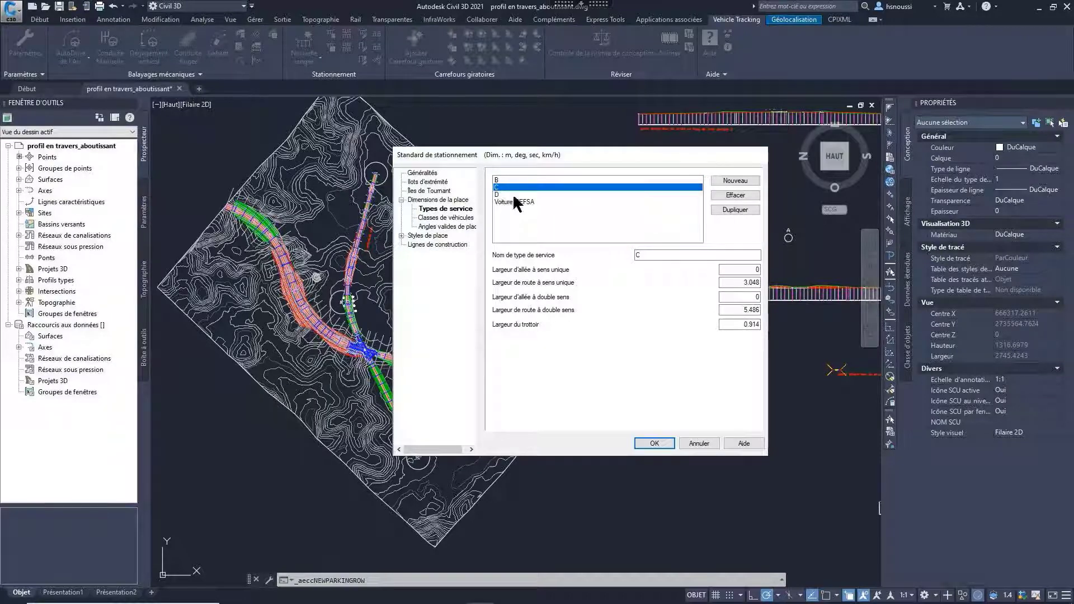
pyautogui.click(497, 180)
pyautogui.click(679, 255)
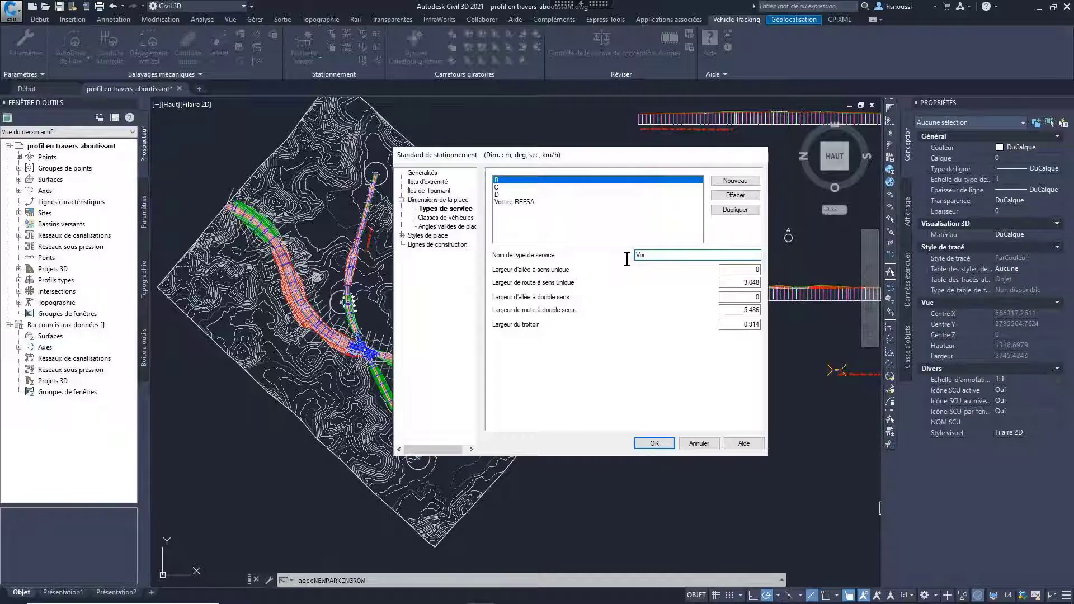
pyautogui.write('Voiture STR')
pyautogui.press('BackSpace')
pyautogui.press('BackSpace')
pyautogui.write('tandair')
pyautogui.press('BackSpace')
pyautogui.press('BackSpace')
pyautogui.write('rd')
# Step: Set the Large Cars vehicle class to a default bay length of 5.3 m and width of 2.6 m
pyautogui.click(436, 218)
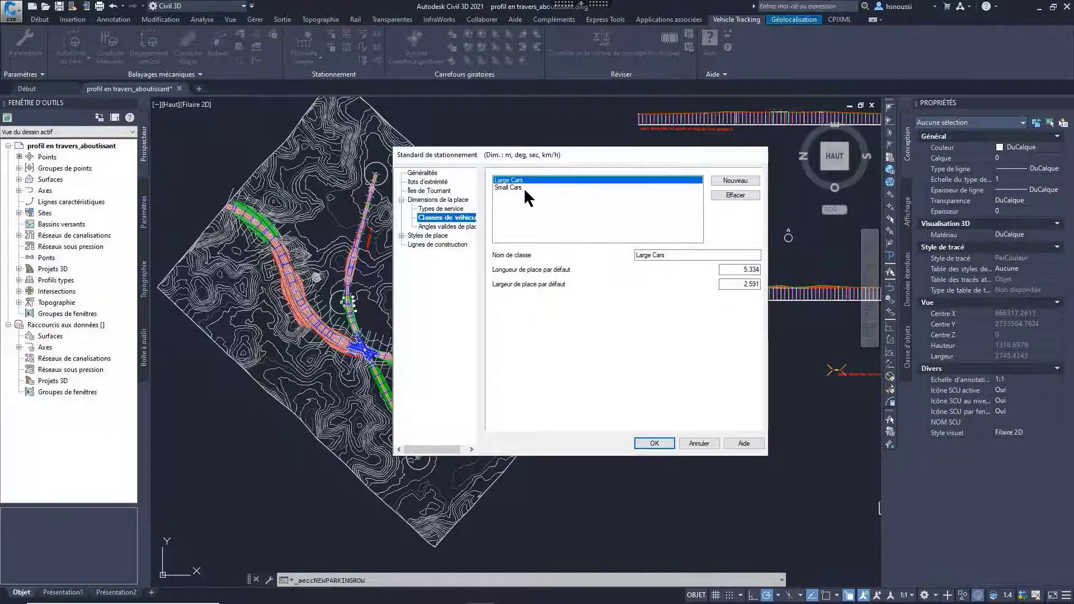
pyautogui.moveTo(742, 269); pyautogui.dragTo(768, 293)
pyautogui.write('5.3')
pyautogui.write('2.6')
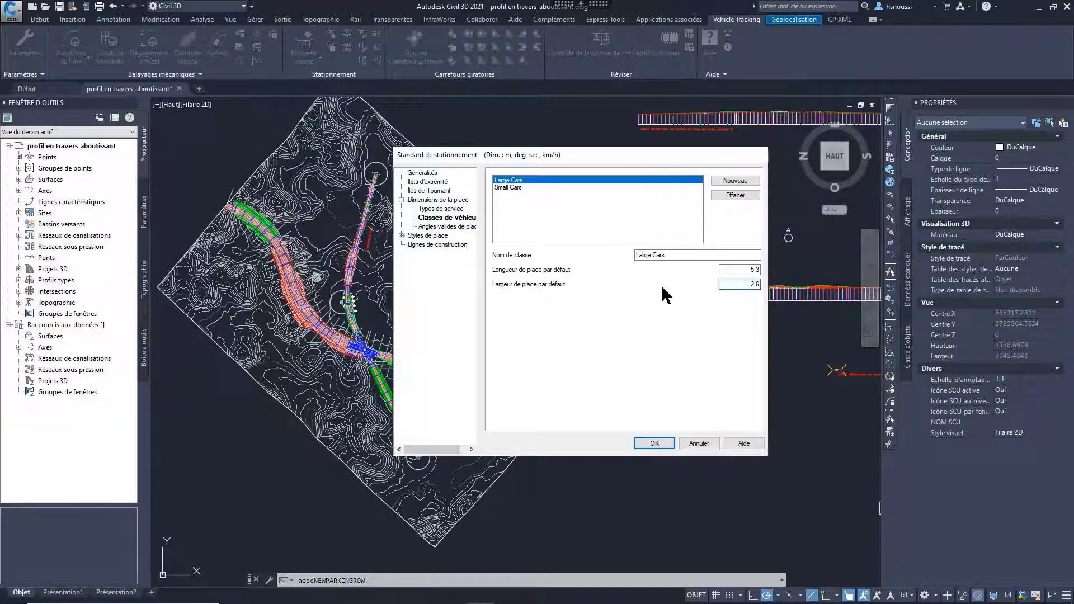
# Step: Set the Small Cars vehicle class to a default bay length of 4.5 m and width of 2.2 m
pyautogui.click(509, 187)
pyautogui.moveTo(745, 269); pyautogui.dragTo(764, 273)
pyautogui.write('4')
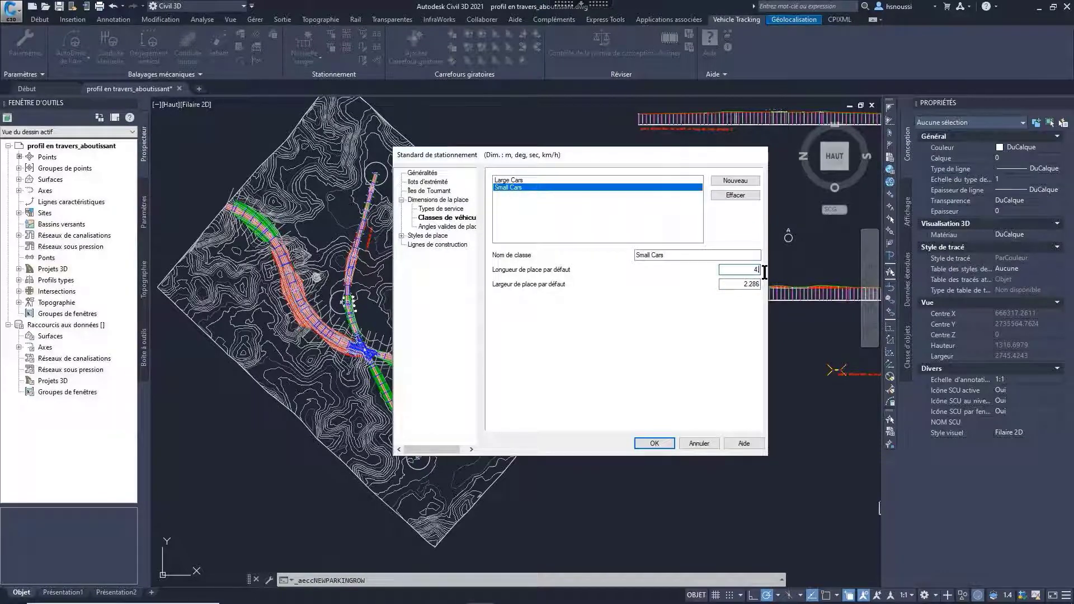
pyautogui.write('.5')
pyautogui.press('Tab')
pyautogui.write('2.2')
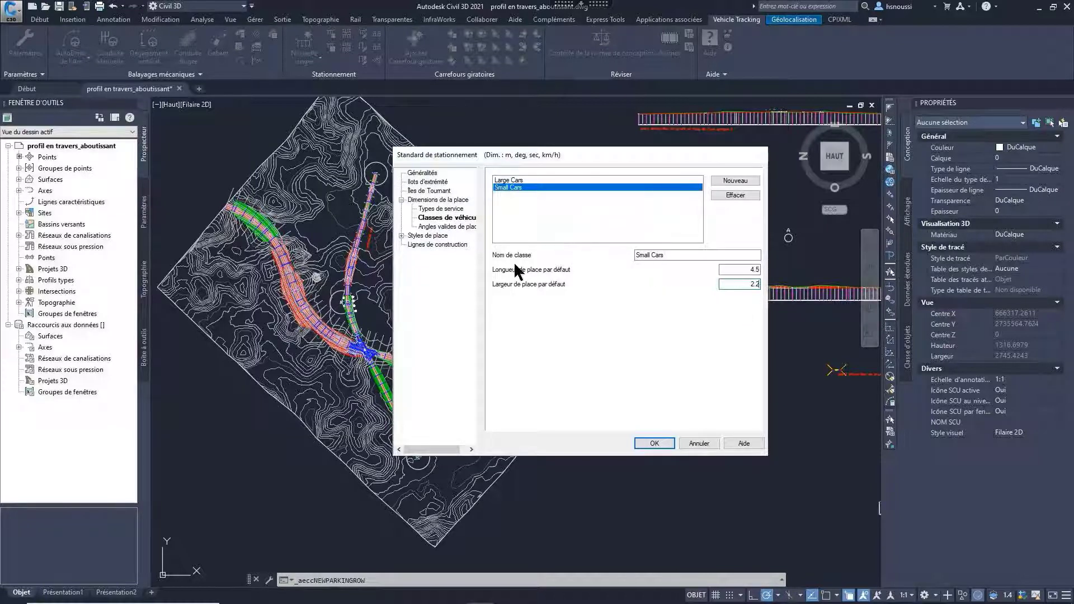
# Step: Adjust the Large Cars class's default bay dimensions, check the valid bay angles, and save the parking standard
pyautogui.click(507, 180)
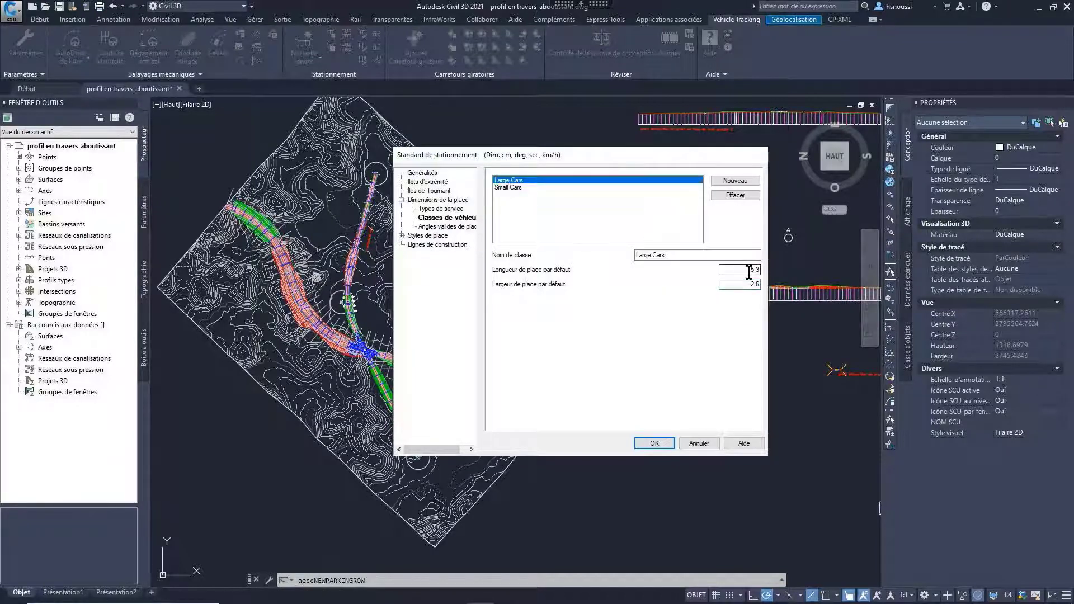
pyautogui.moveTo(750, 270)
pyautogui.mouseDown()
pyautogui.moveTo(773, 273)
pyautogui.moveTo(766, 285)
pyautogui.mouseUp()
pyautogui.write('5')
pyautogui.write('2')
pyautogui.click(461, 226)
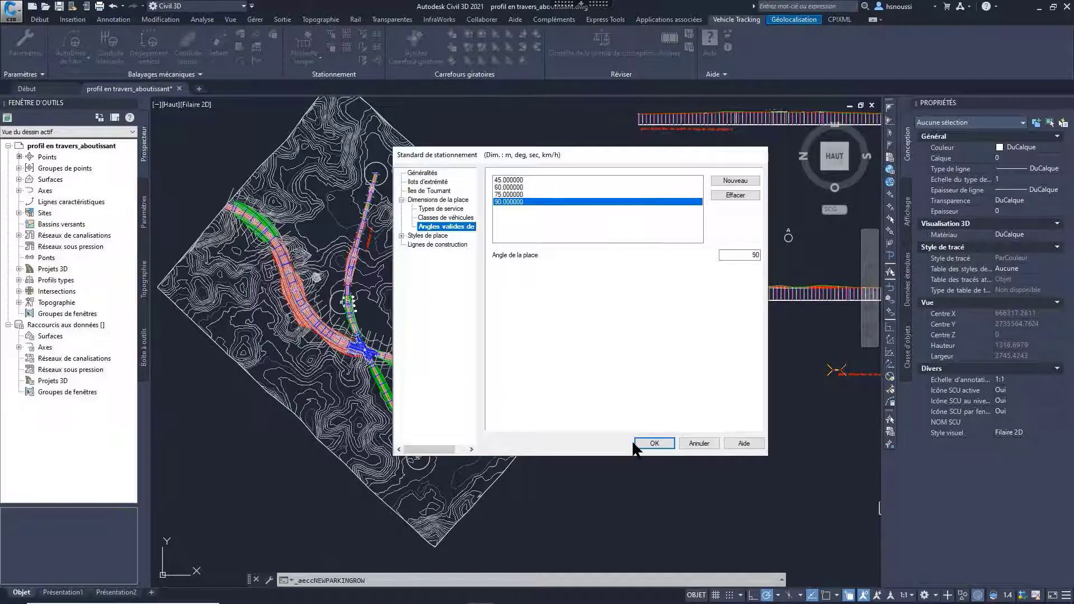
pyautogui.click(652, 445)
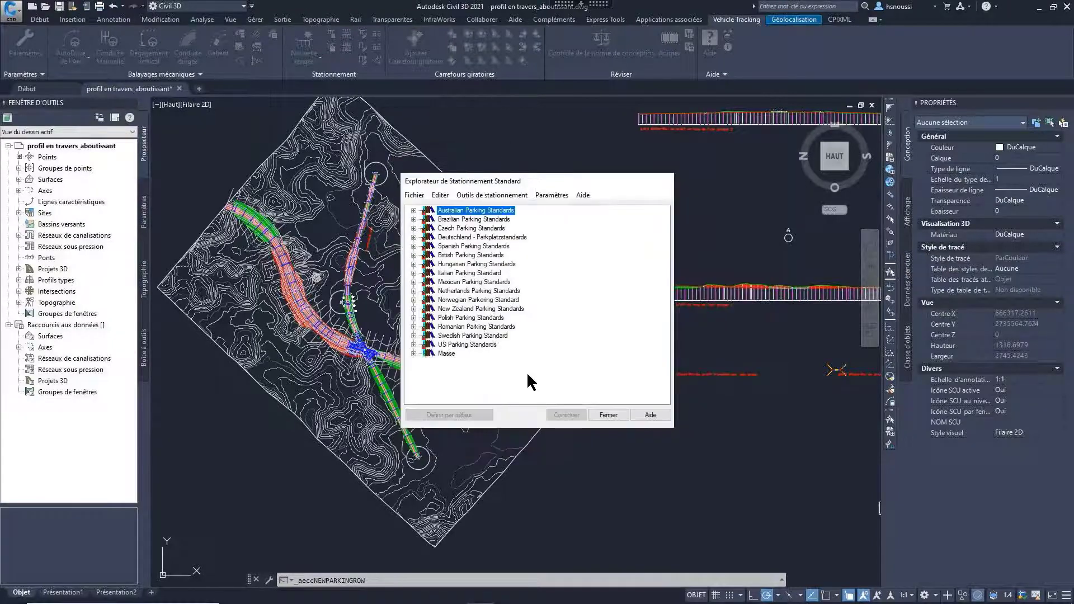
# Step: Choose the Norme REFSA standard from the Masse group for the new parking row
pyautogui.click(413, 354)
pyautogui.click(473, 363)
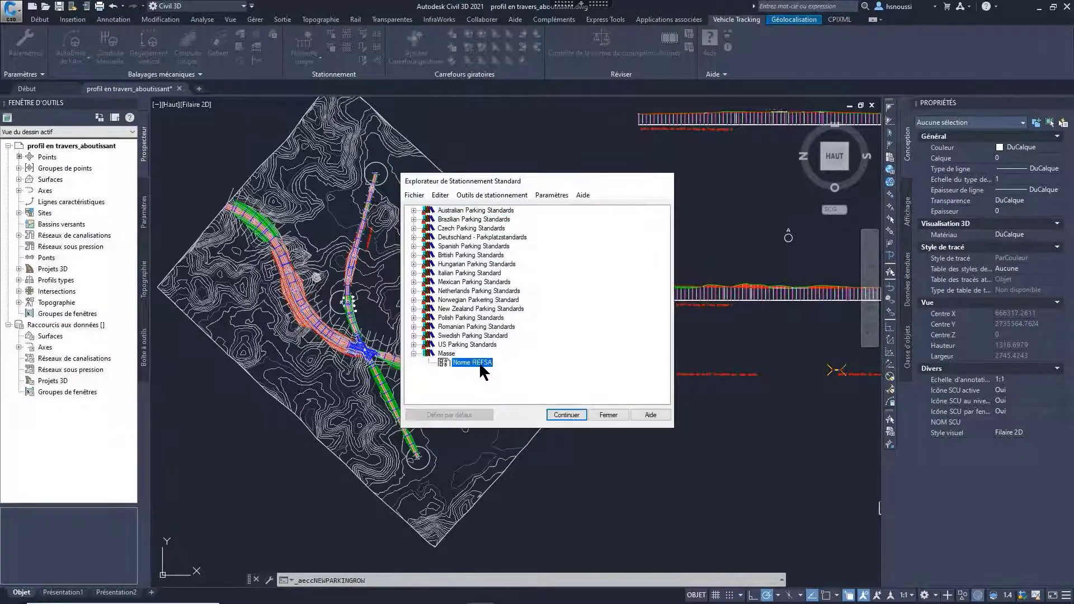
pyautogui.click(565, 416)
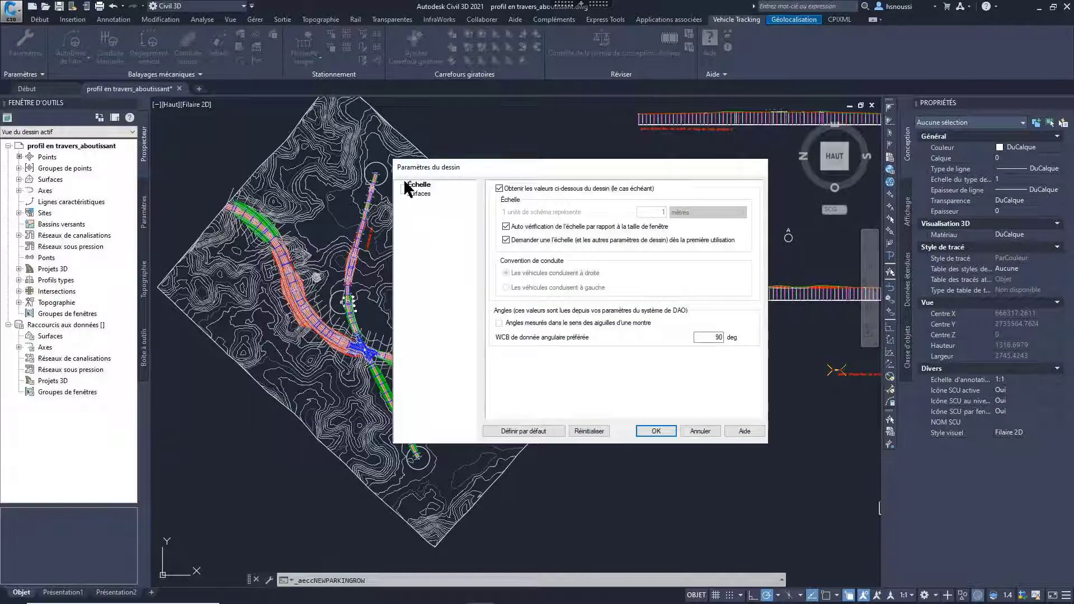
# Step: Set the final surface in the drawing settings to Surface -Fini and accept the settings
pyautogui.click(419, 192)
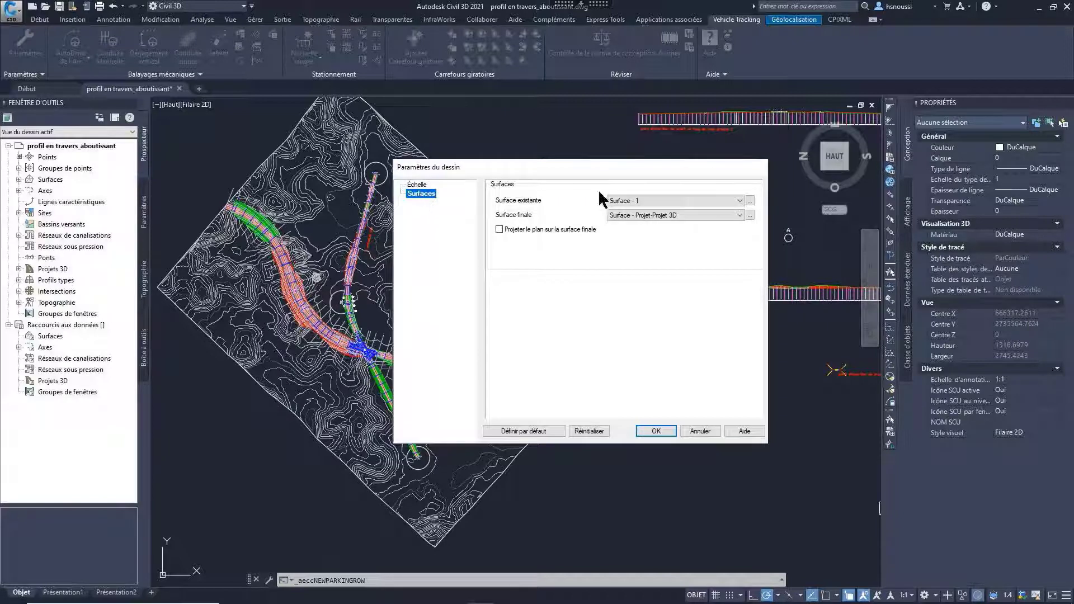
pyautogui.click(674, 216)
pyautogui.click(643, 255)
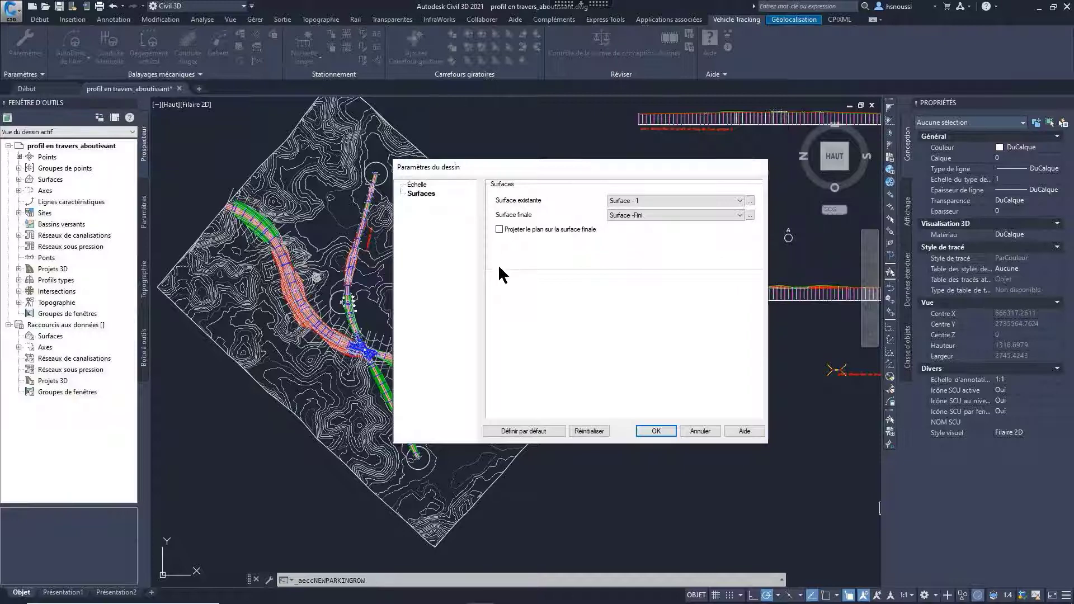
pyautogui.click(657, 431)
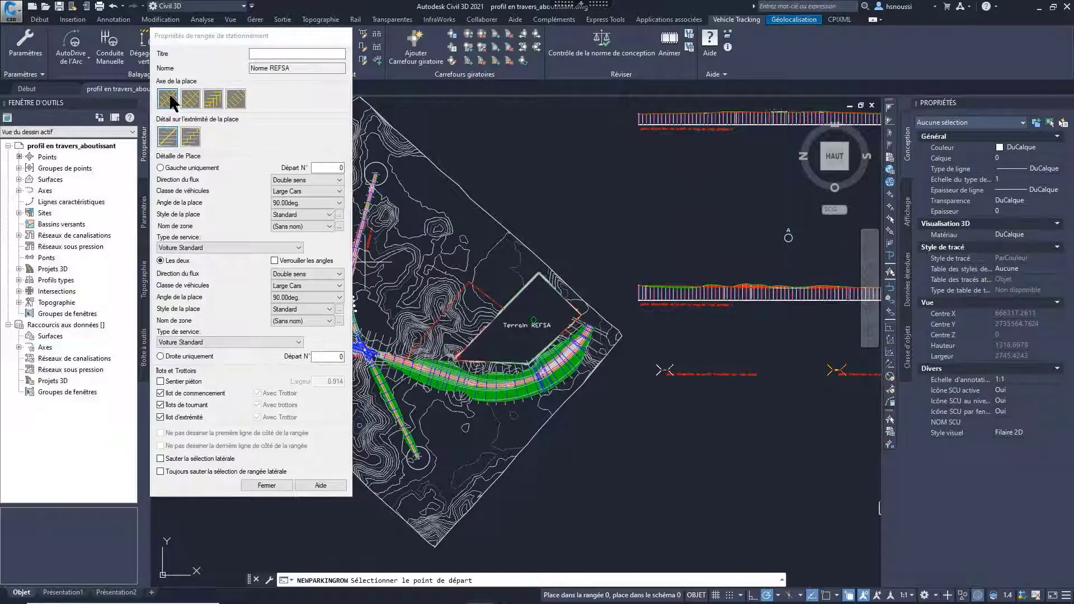
# Step: Title the parking row Parking REFSA and review its flow direction, vehicle class, bay angle, bay style and zone options
pyautogui.click(283, 54)
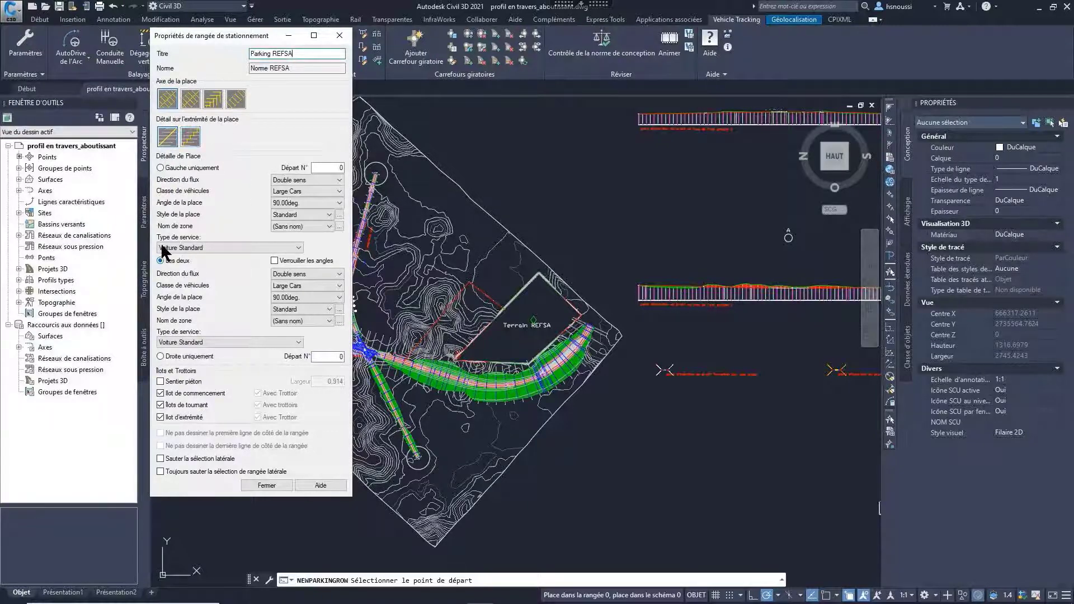
pyautogui.click(339, 179)
pyautogui.click(342, 181)
pyautogui.click(337, 191)
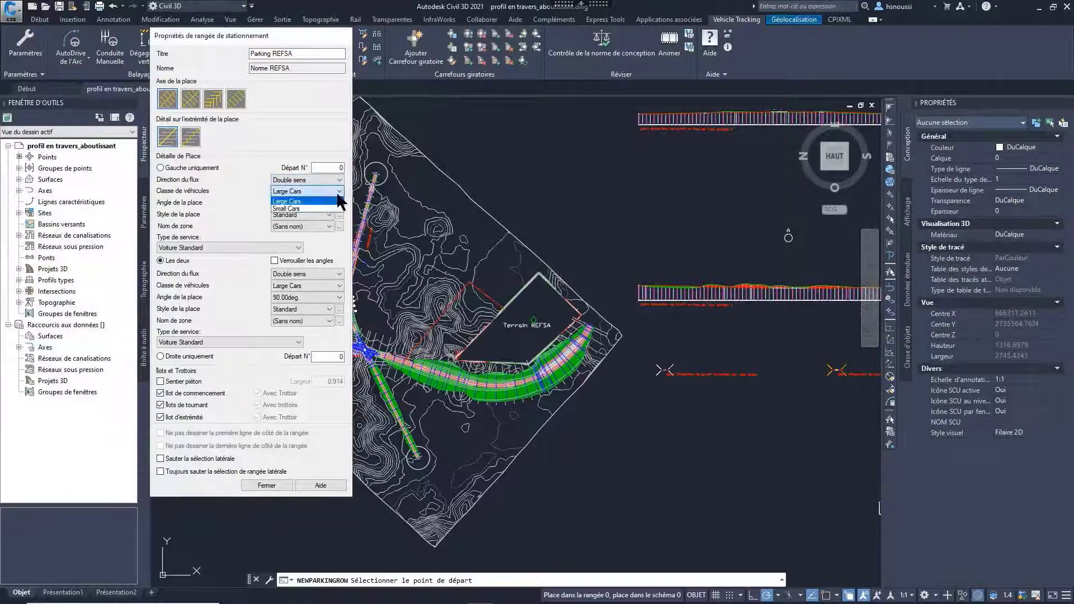
pyautogui.click(338, 191)
pyautogui.click(334, 202)
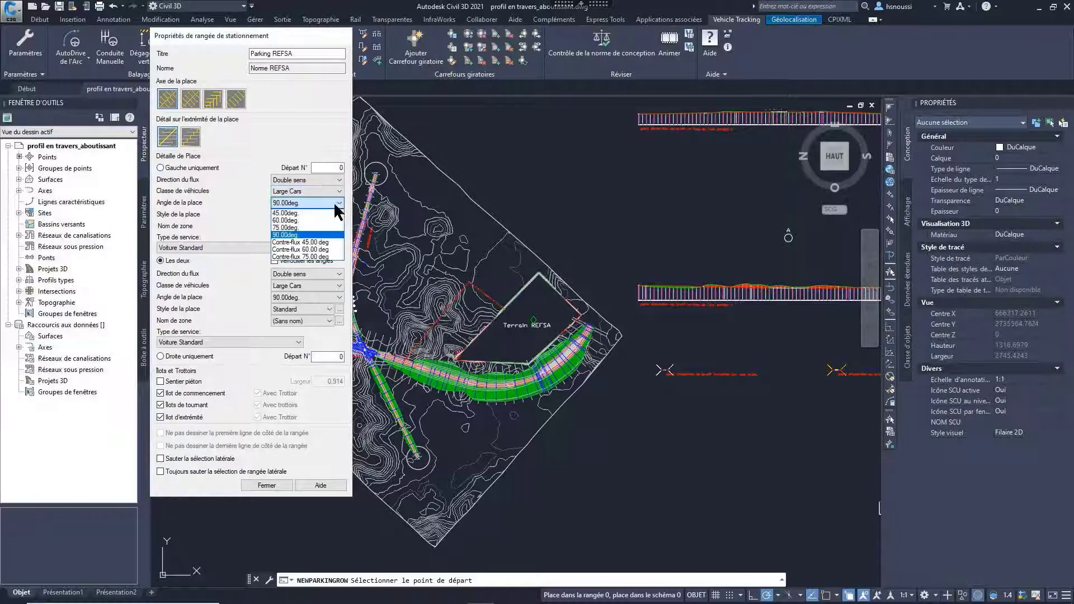
pyautogui.click(334, 201)
pyautogui.click(310, 215)
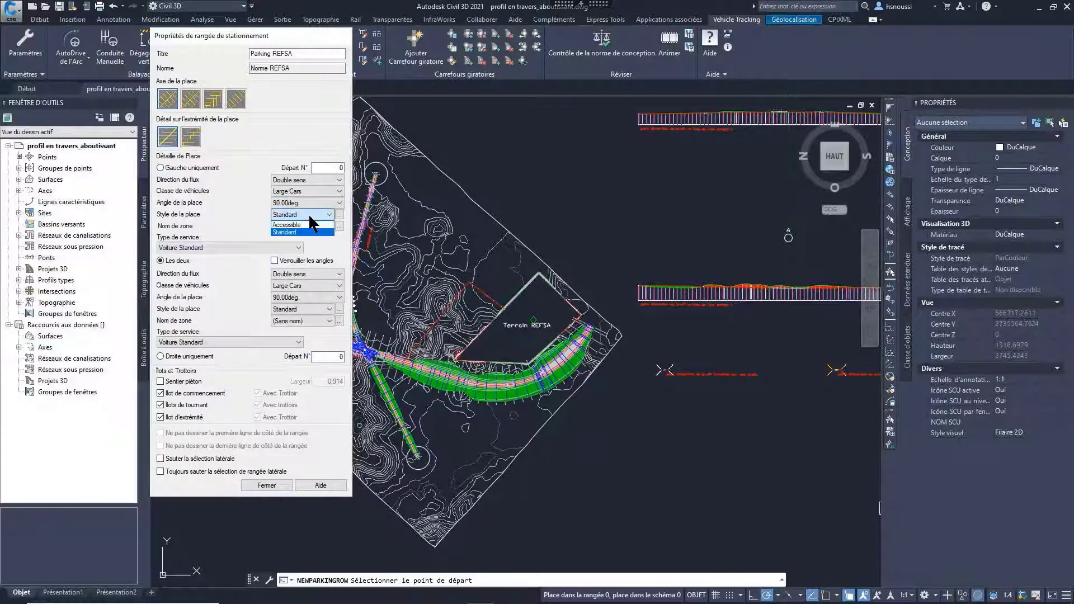
pyautogui.click(309, 217)
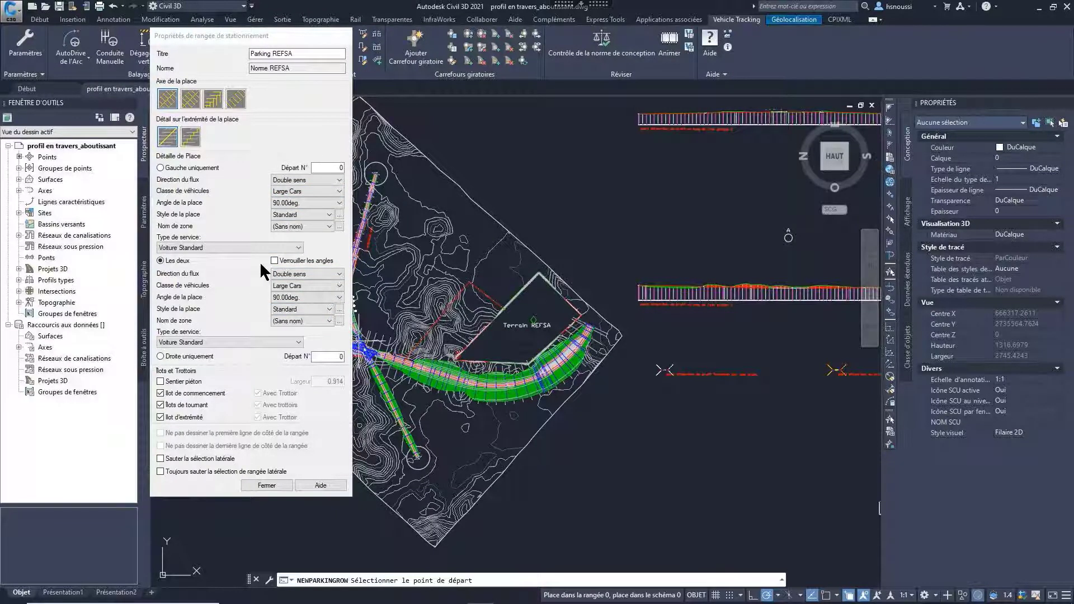
pyautogui.click(326, 228)
pyautogui.click(325, 230)
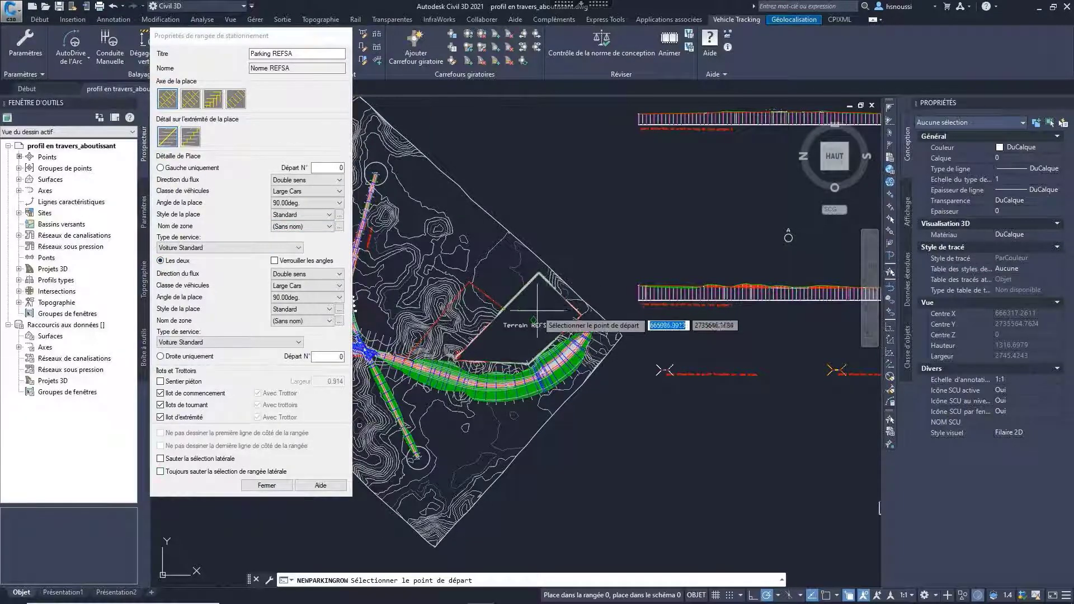
# Step: Draw a double-sided four-segment parking row as a rectangular loop inside Terrain REFSA, starting at the upper corner with a segment about 119 m long
pyautogui.scroll(5, 542, 297)
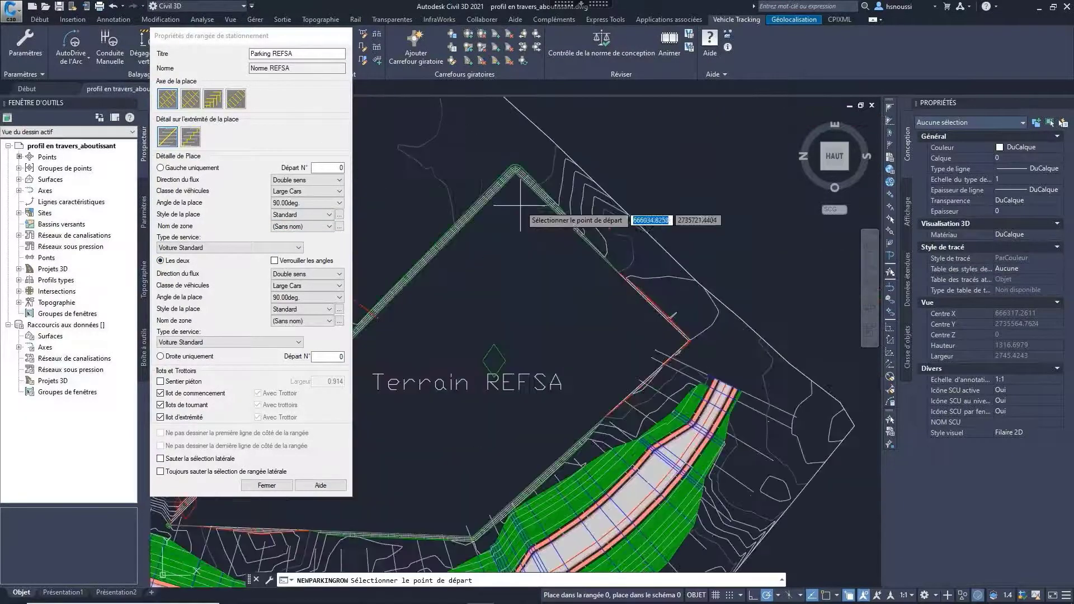
pyautogui.click(523, 206)
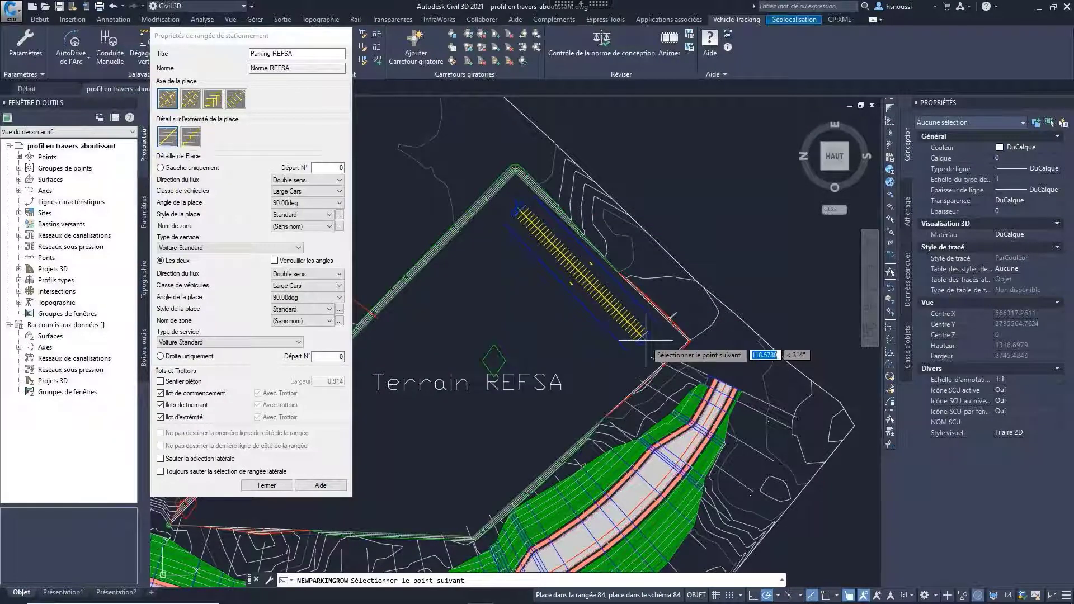
pyautogui.click(647, 338)
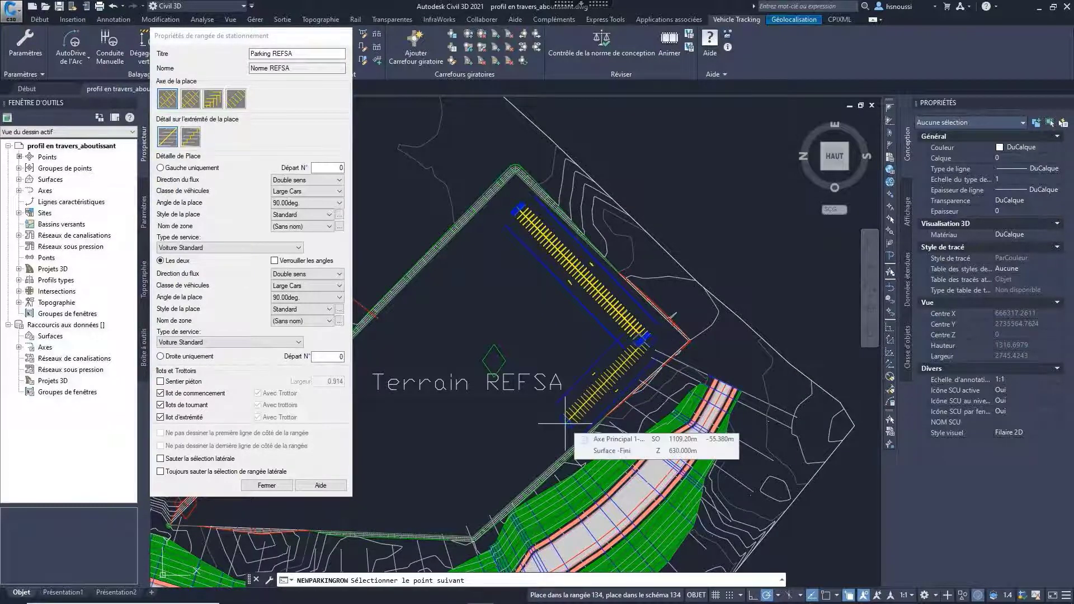
pyautogui.click(584, 400)
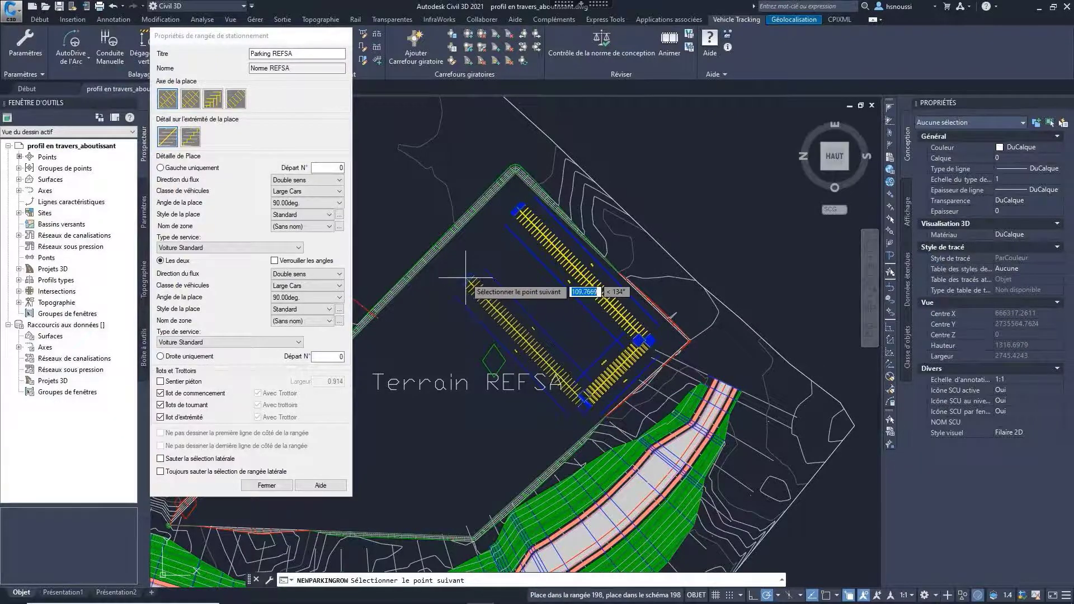
pyautogui.click(453, 266)
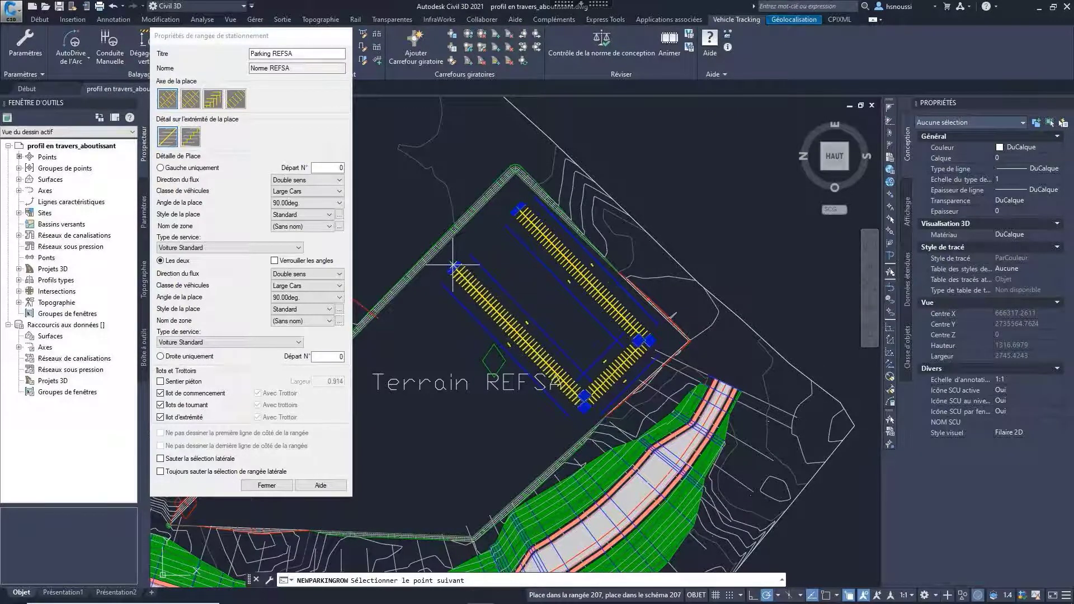
pyautogui.click(507, 212)
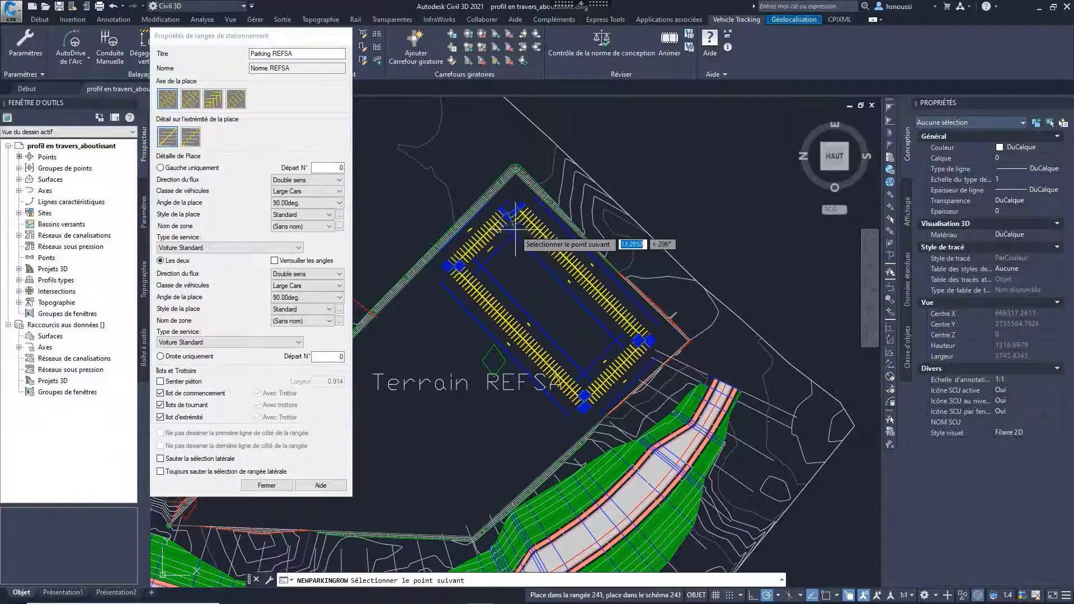
pyautogui.scroll(2, 514, 230)
pyautogui.press('Return')
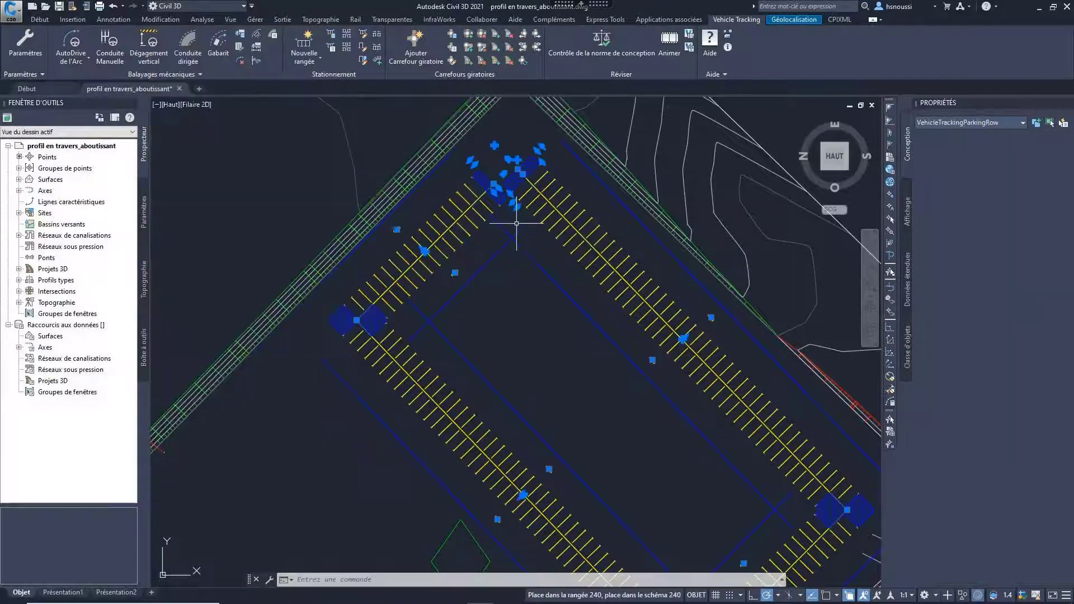
# Step: Reposition the end point of the parking loop's last segment at the upper corner near its starting island
pyautogui.scroll(1, 493, 187)
pyautogui.scroll(1, 493, 187)
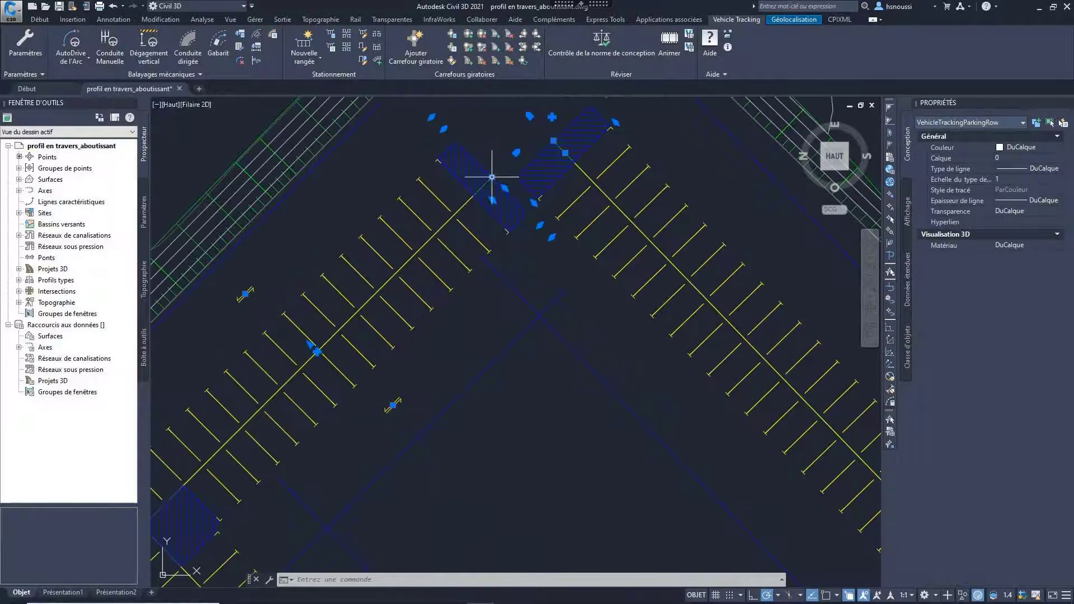
pyautogui.click(492, 177)
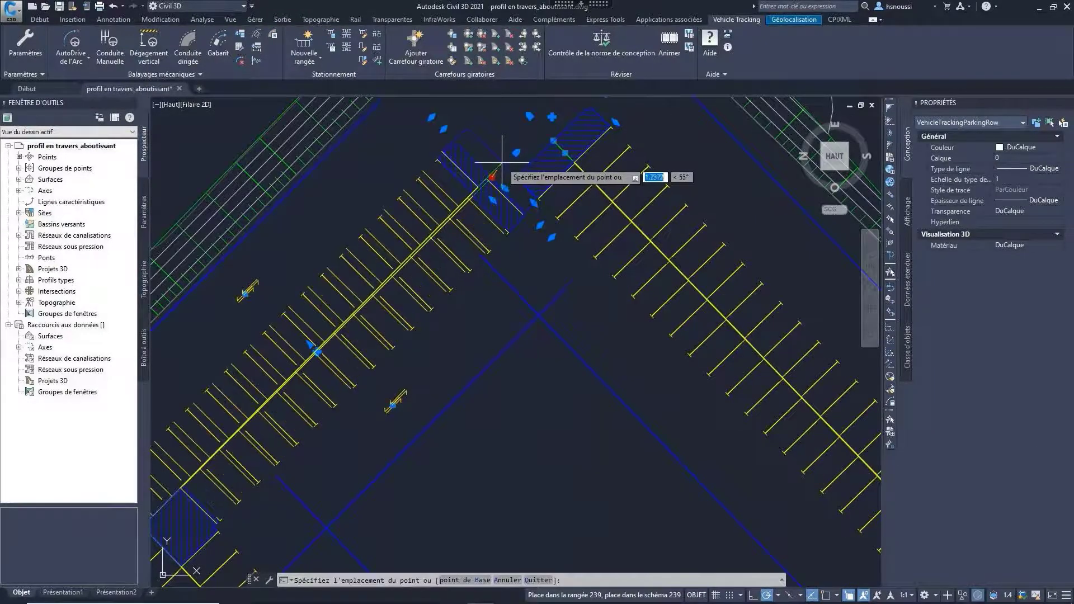
pyautogui.click(499, 188)
pyautogui.moveTo(511, 376); pyautogui.dragTo(500, 424, button='middle')
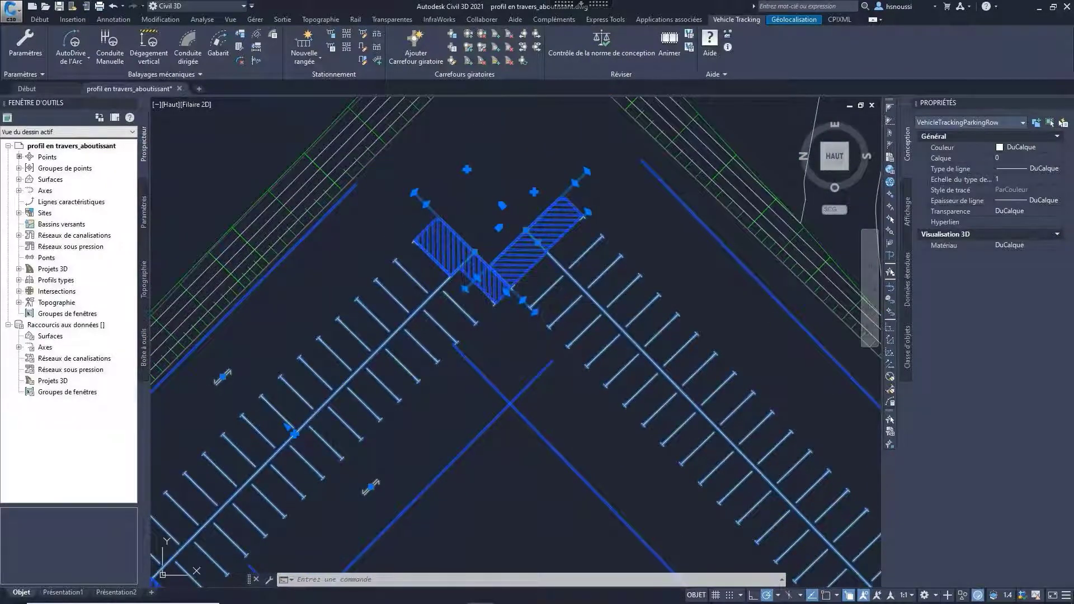
# Step: Reshape the starting island to fill the gap at the loop's upper corner and shift the row's start point slightly inward
pyautogui.click(465, 288)
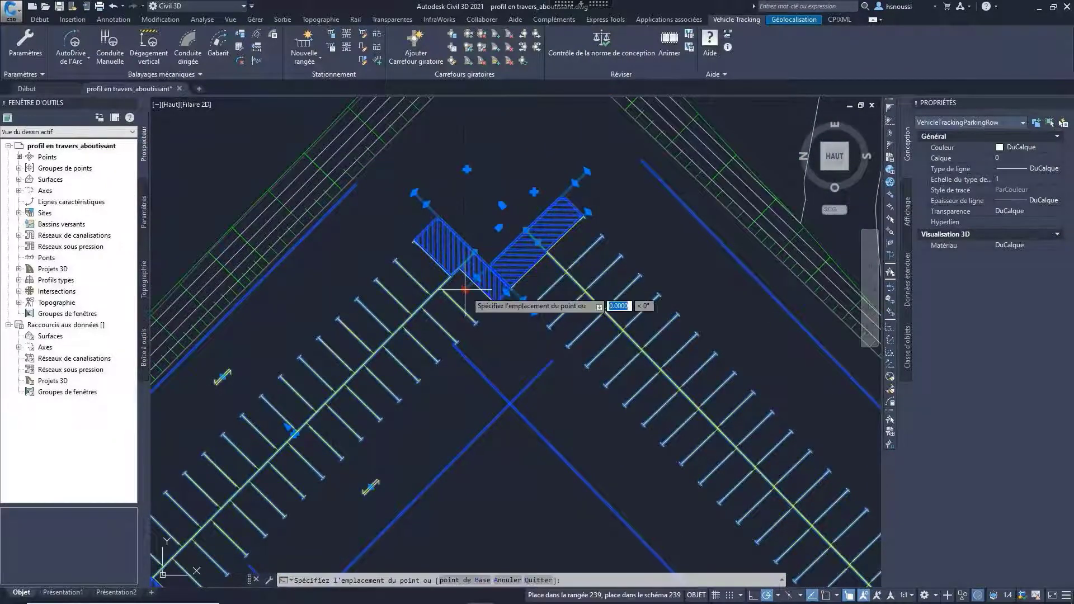
pyautogui.click(416, 214)
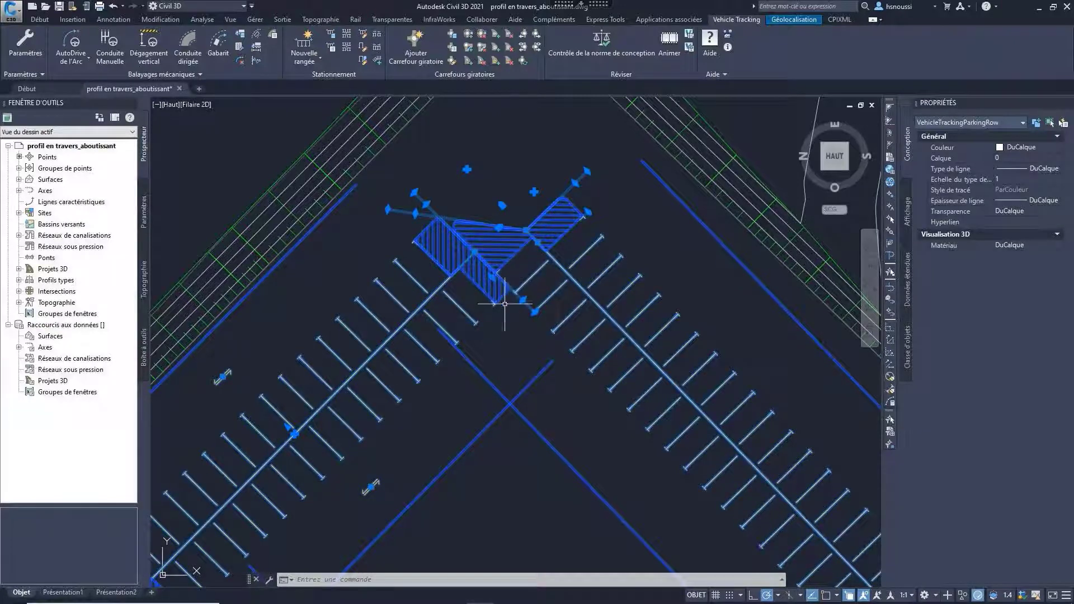
pyautogui.click(526, 230)
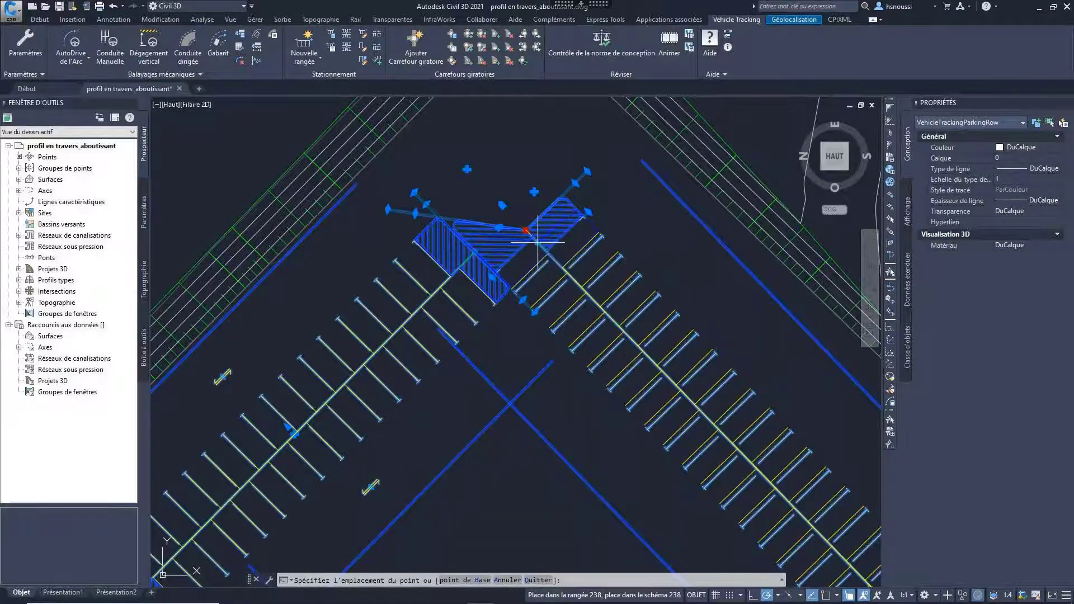
pyautogui.click(538, 243)
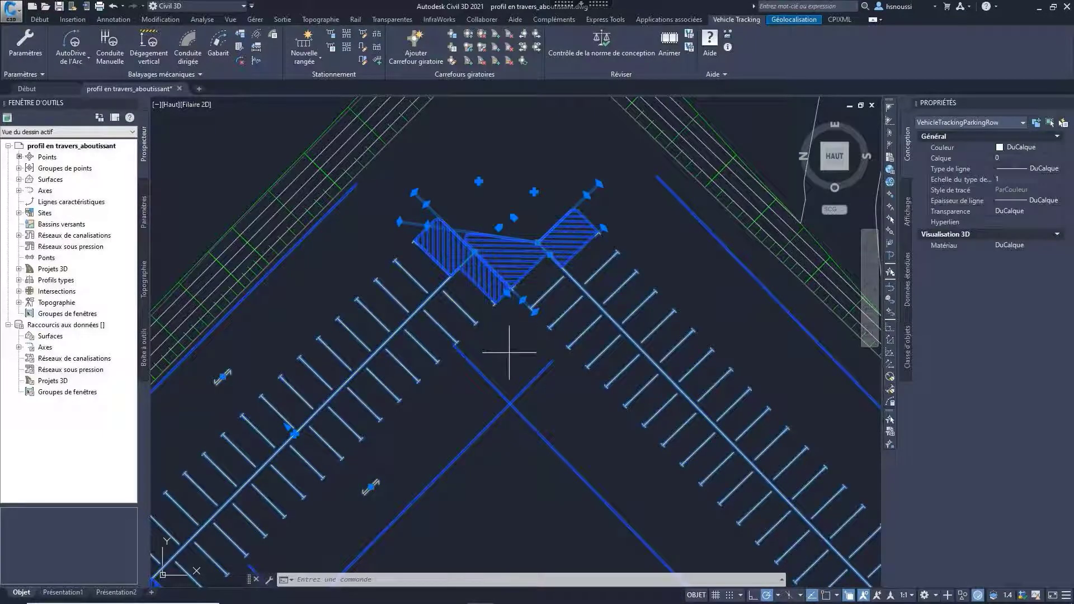
pyautogui.scroll(-3, 511, 292)
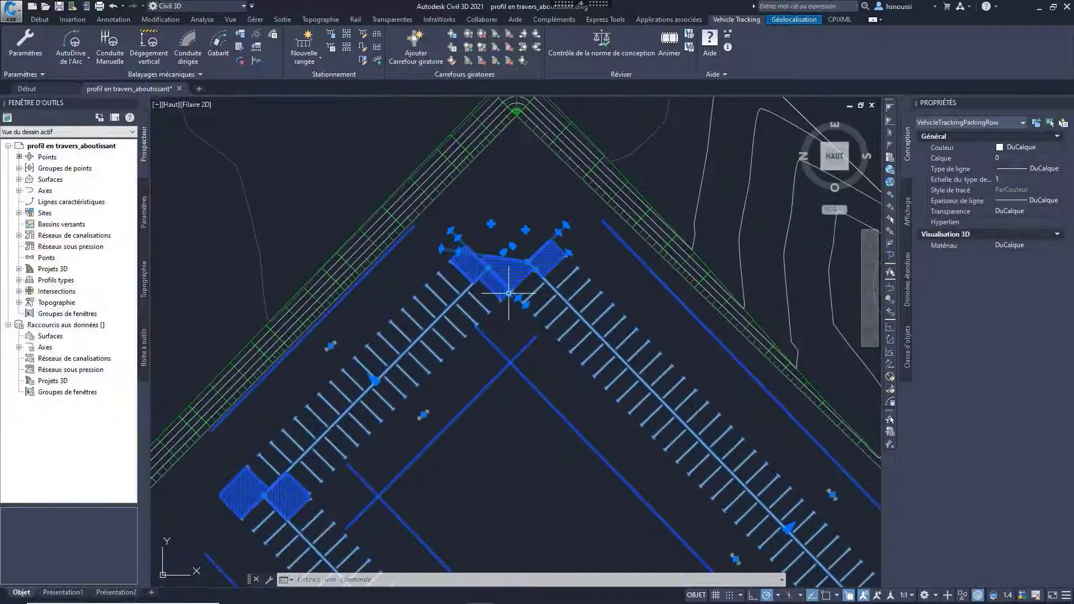
pyautogui.press('Escape')
# Step: Draw a single straight double-sided parking row using the Norme REFSA standard down the middle of the loop, parallel to its long sides
pyautogui.moveTo(527, 347)
pyautogui.mouseDown(button='middle')
pyautogui.moveTo(490, 363)
pyautogui.moveTo(482, 346)
pyautogui.mouseUp(button='middle')
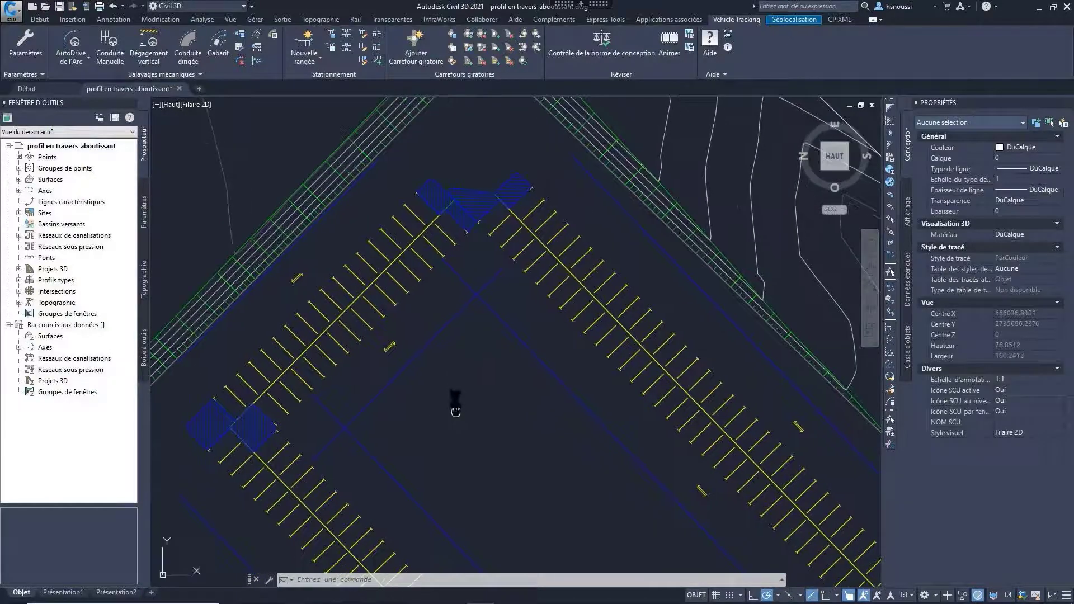
pyautogui.moveTo(456, 412); pyautogui.dragTo(445, 296, button='middle')
pyautogui.scroll(-2, 445, 296)
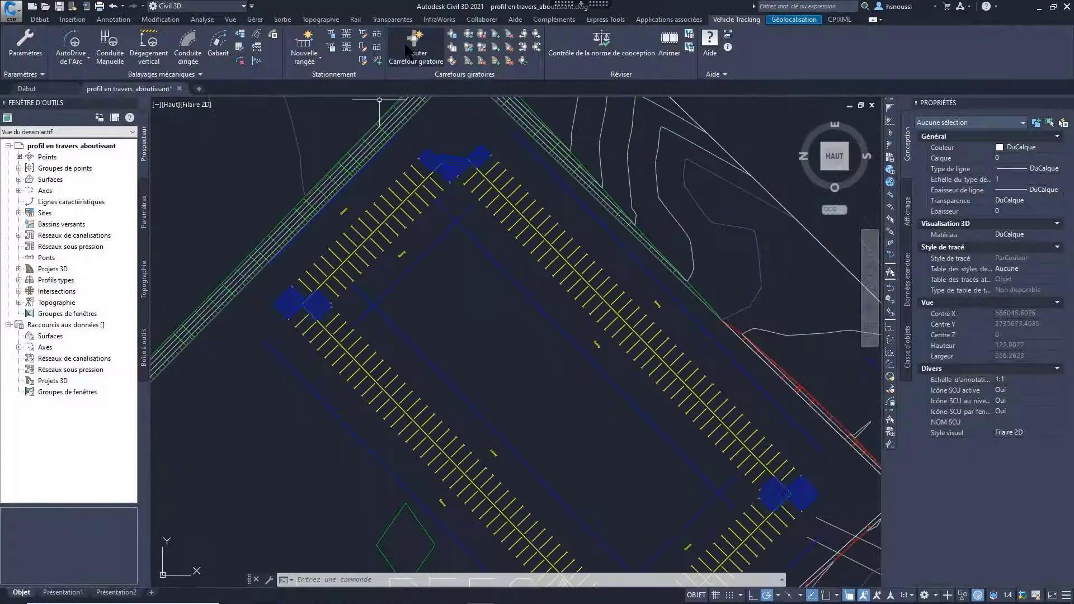
pyautogui.click(296, 54)
pyautogui.click(414, 353)
pyautogui.click(444, 363)
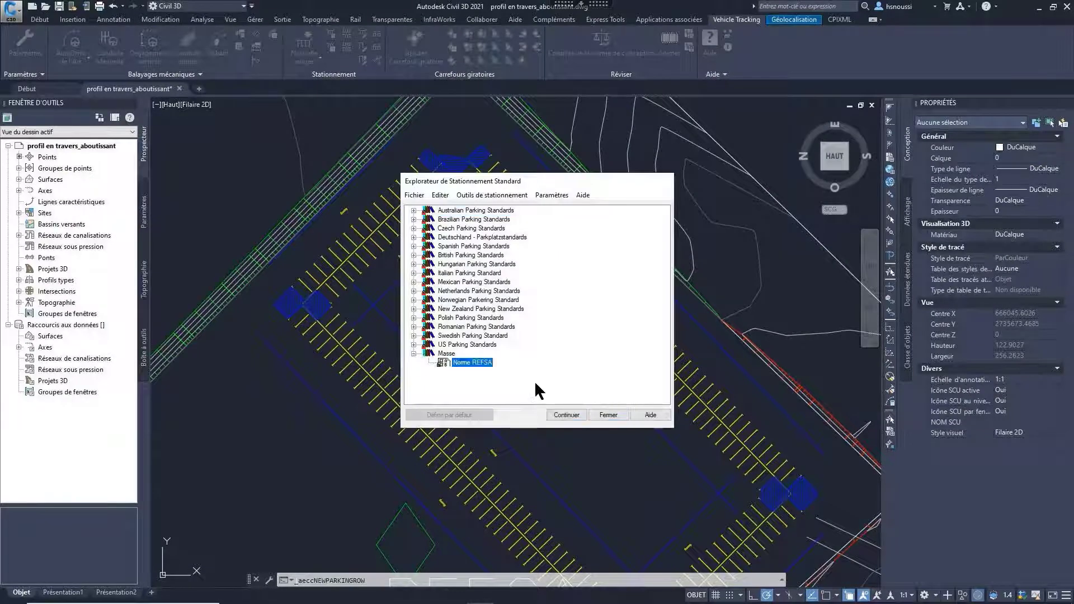
pyautogui.click(573, 417)
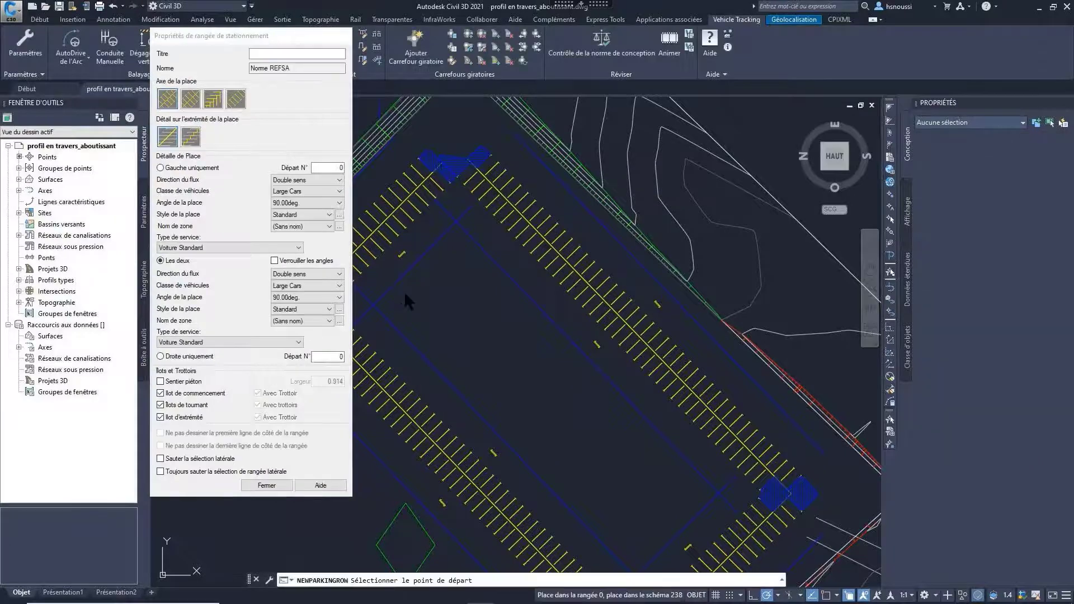
pyautogui.click(421, 270)
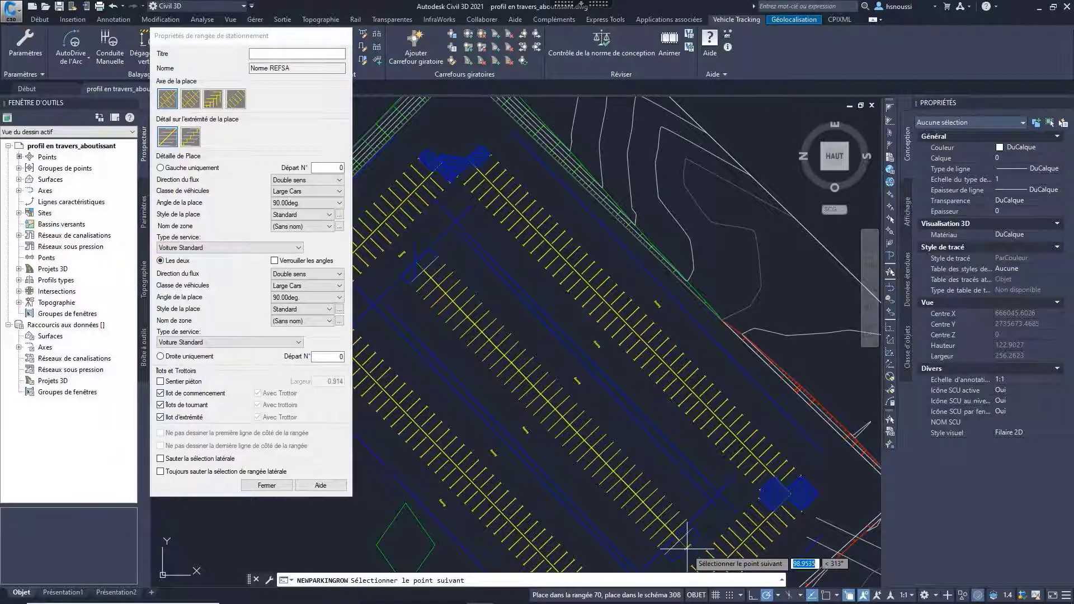
pyautogui.click(675, 536)
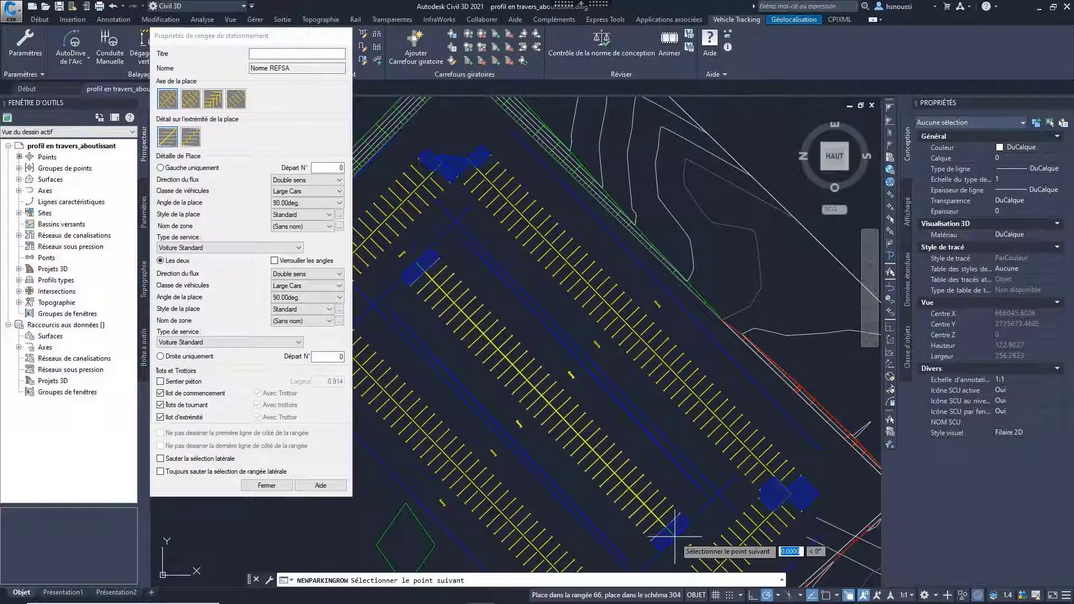
pyautogui.press('Return')
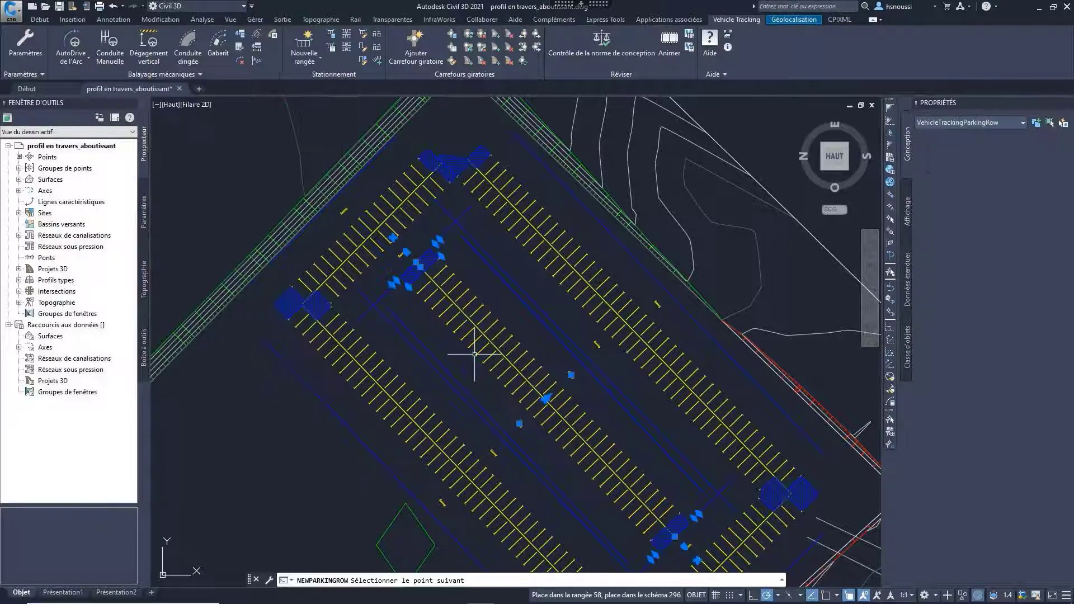
# Step: Lay out an access road about 66 m long from the green diamond across the outer and middle rows to the aisle beyond
pyautogui.scroll(-3, 483, 446)
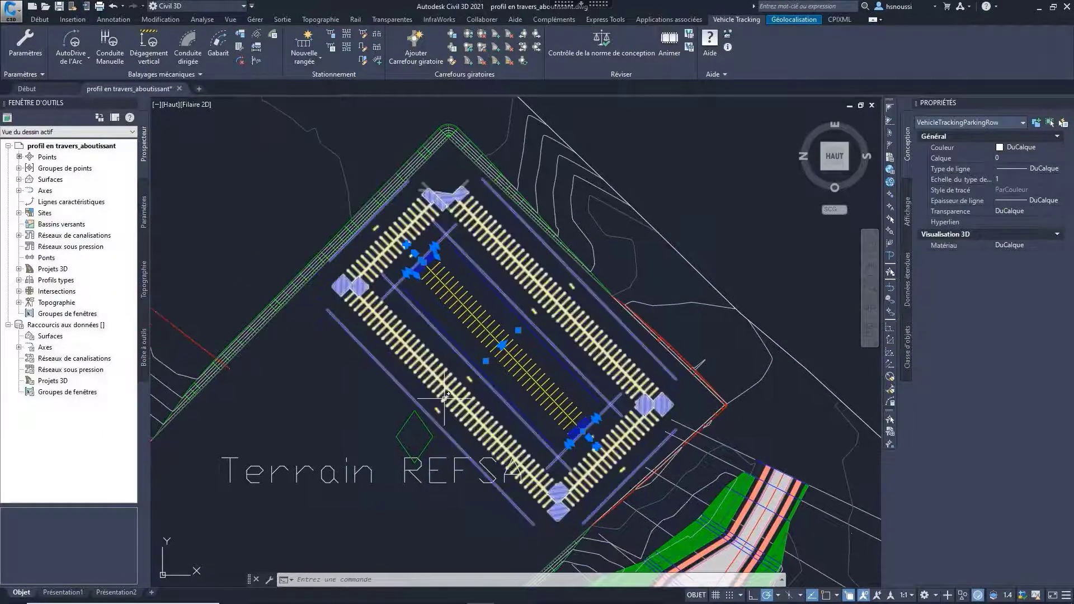
pyautogui.moveTo(445, 399); pyautogui.dragTo(436, 337, button='middle')
pyautogui.press('Escape')
pyautogui.scroll(4, 390, 330)
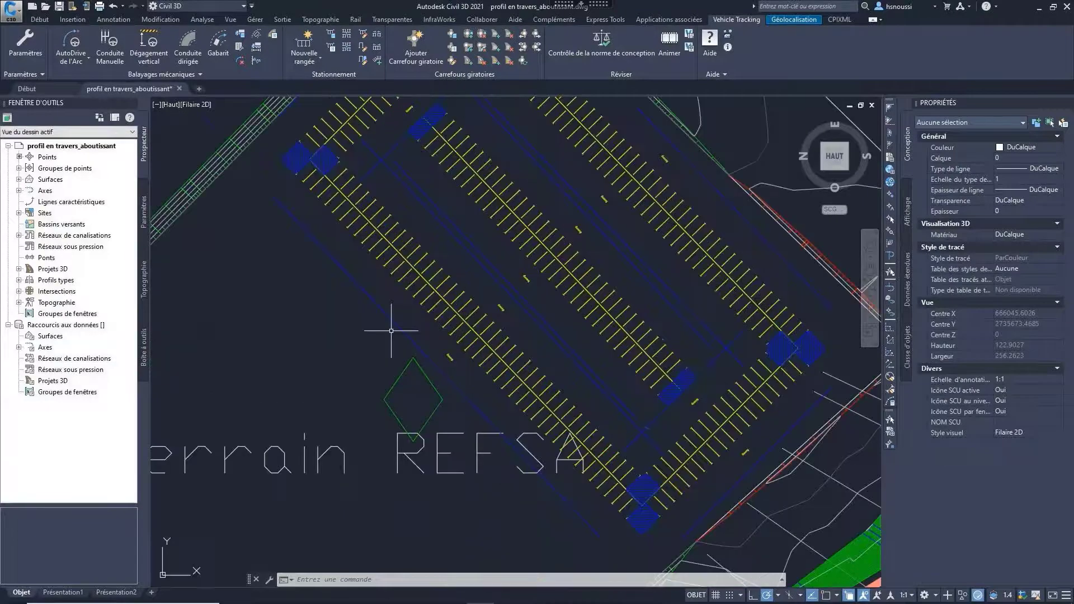
pyautogui.scroll(-2, 412, 352)
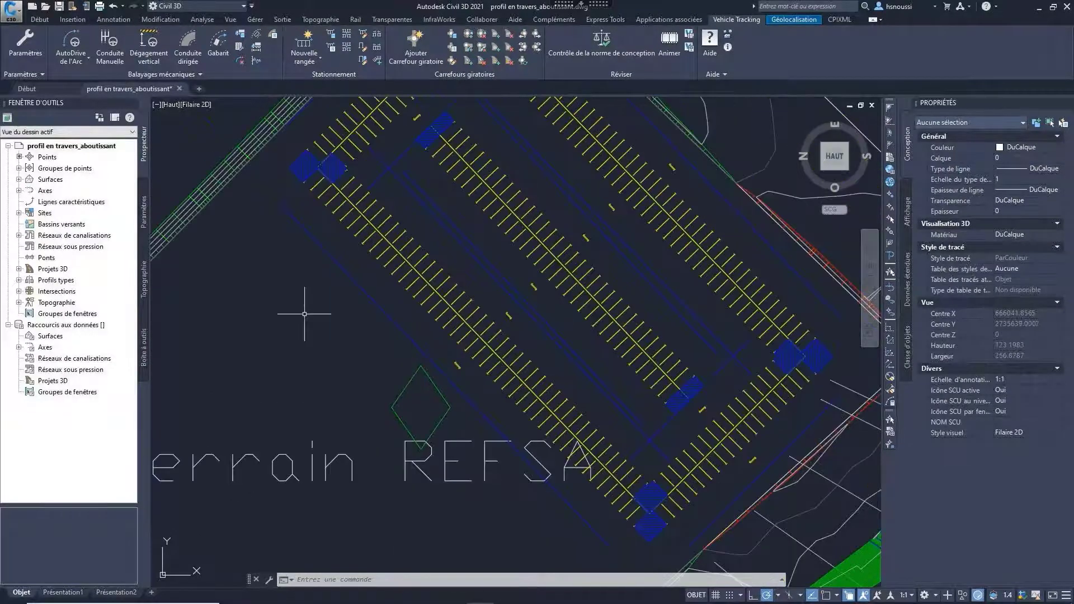
pyautogui.moveTo(301, 320); pyautogui.dragTo(280, 359, button='middle')
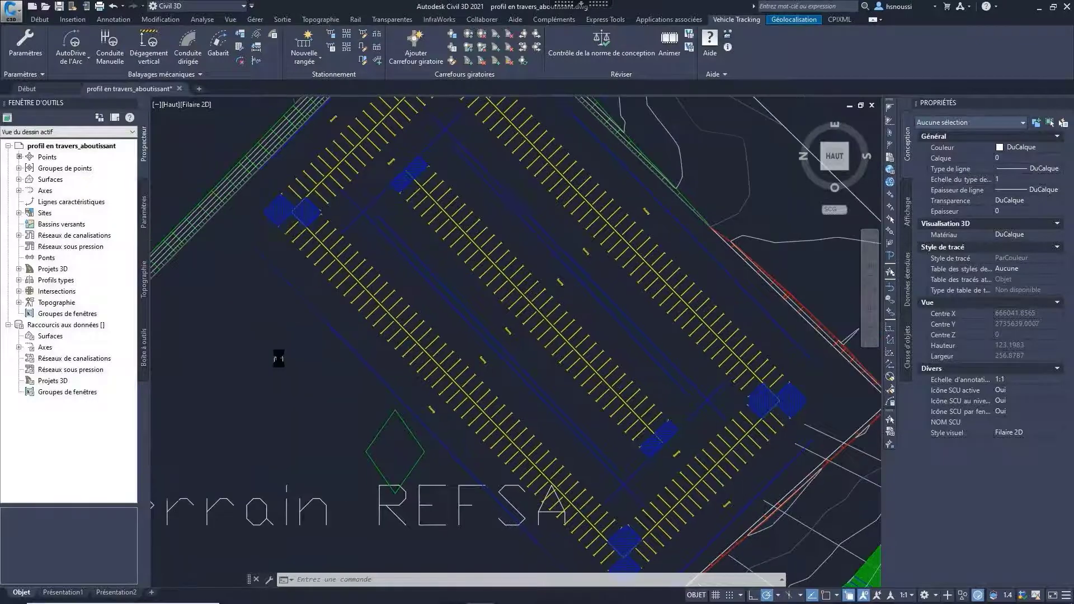
pyautogui.click(363, 59)
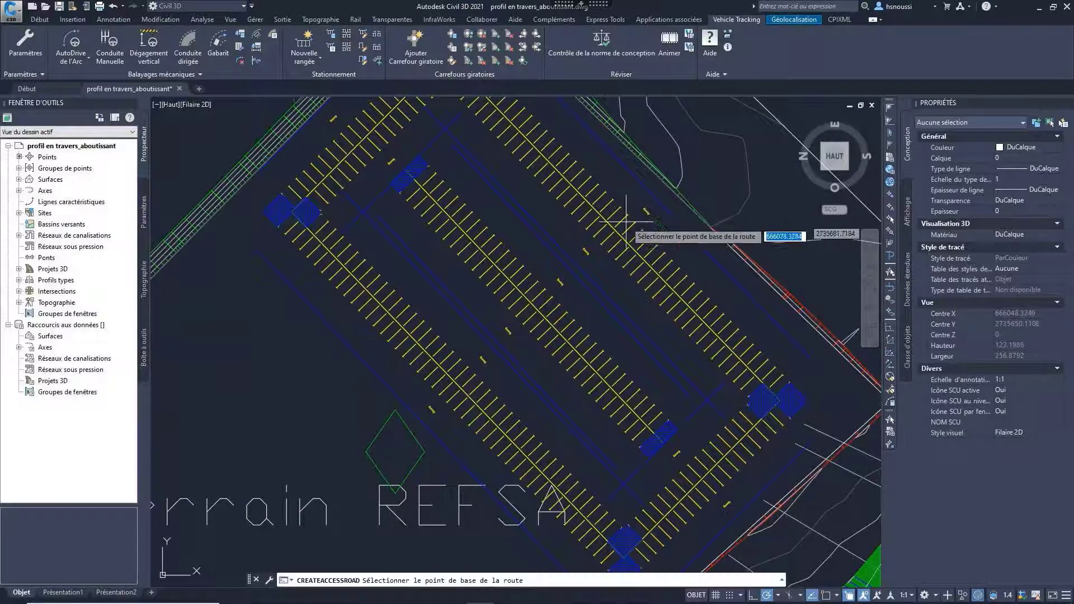
pyautogui.click(381, 447)
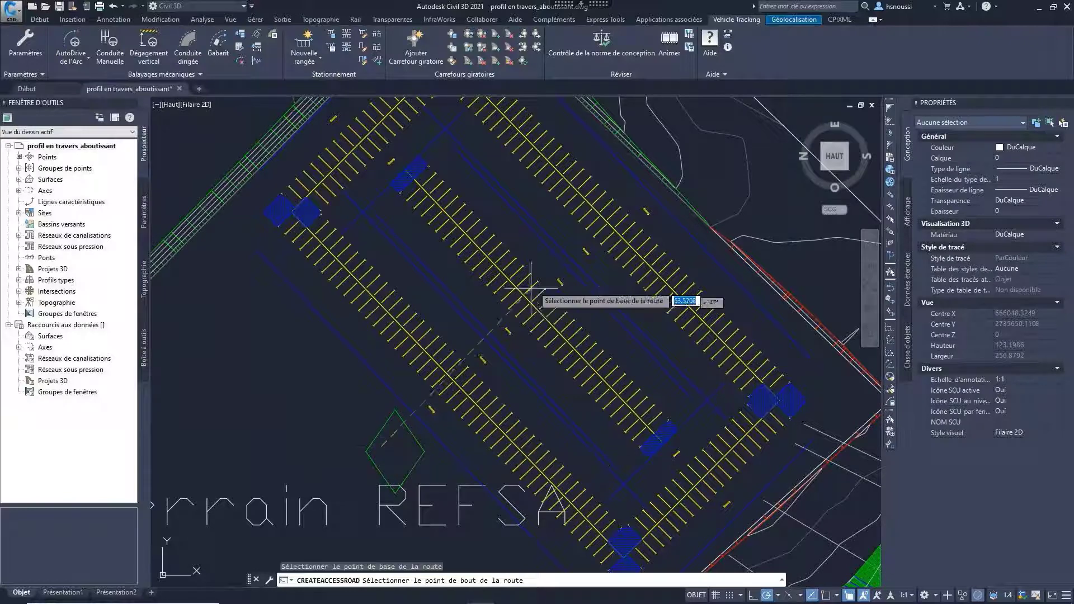
pyautogui.click(573, 266)
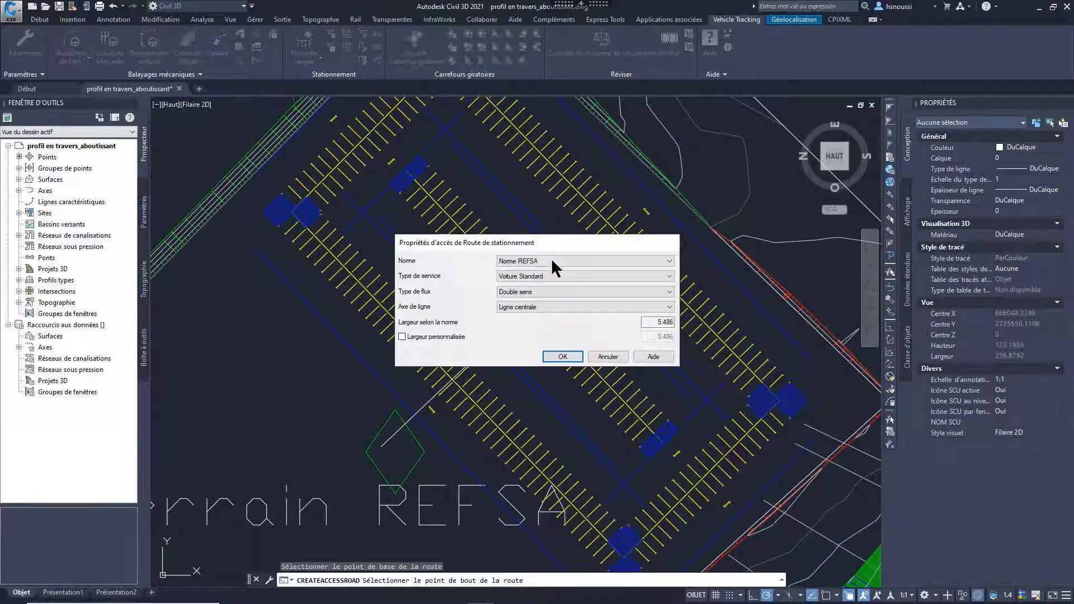
# Step: Create the access road with service type Voiture REFSA, two-way flow (Double sens) and the custom width option enabled
pyautogui.click(526, 277)
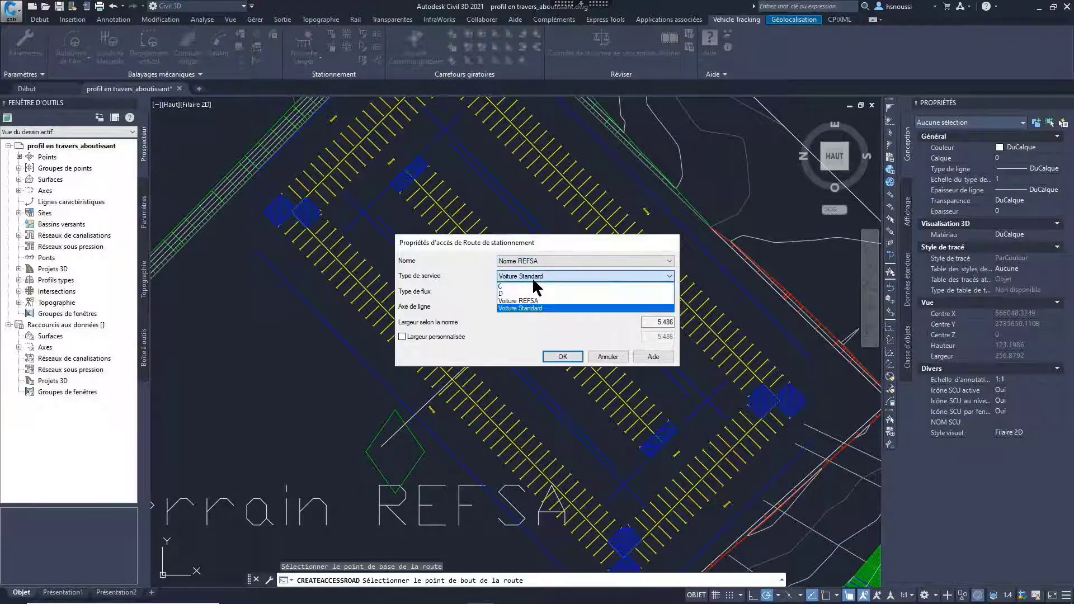
pyautogui.click(529, 300)
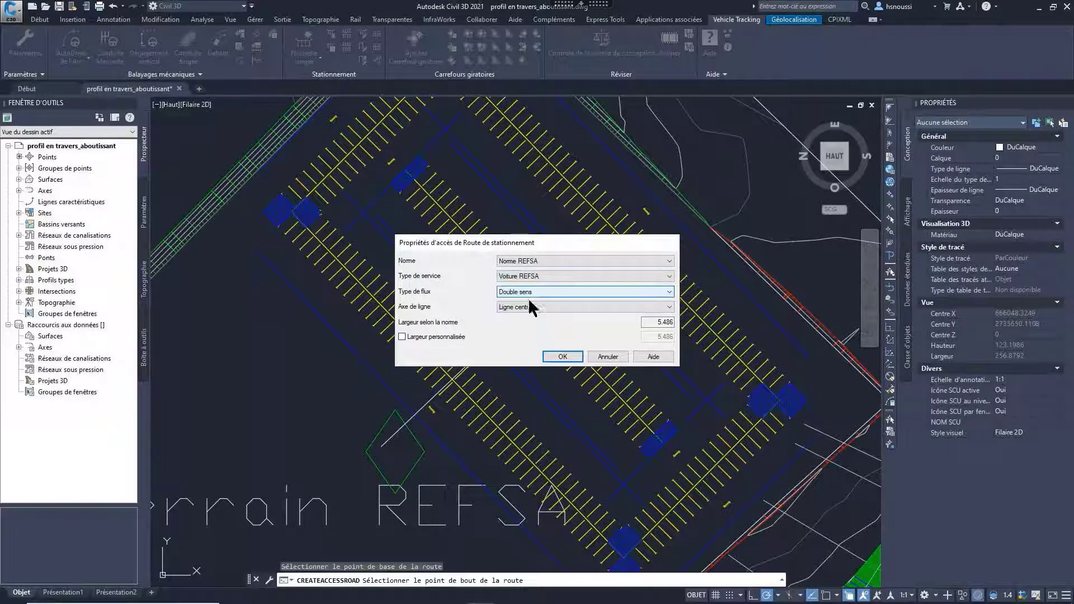
pyautogui.click(522, 289)
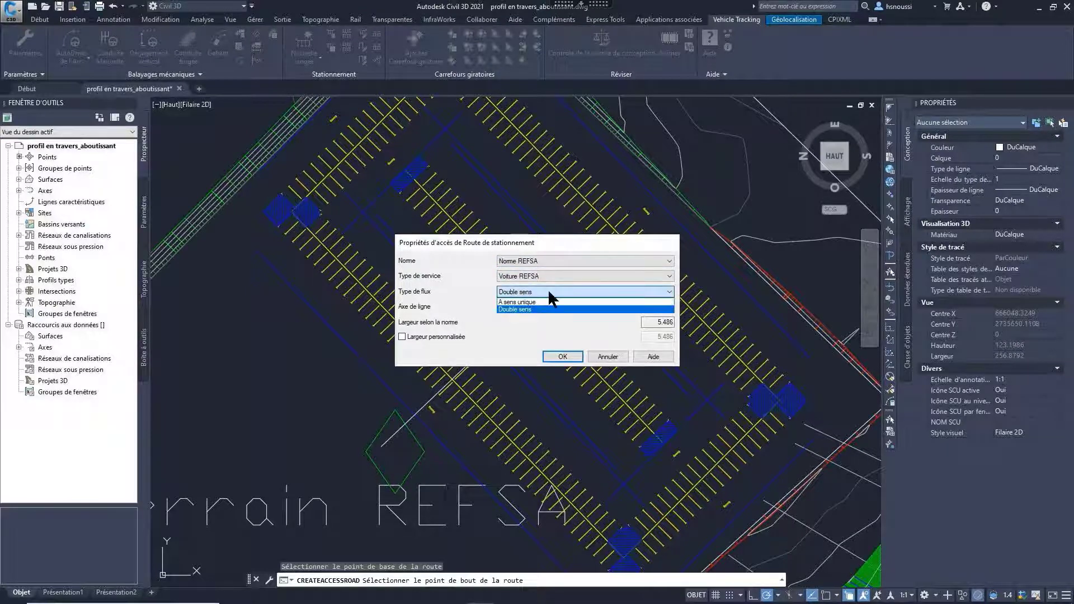
pyautogui.click(536, 308)
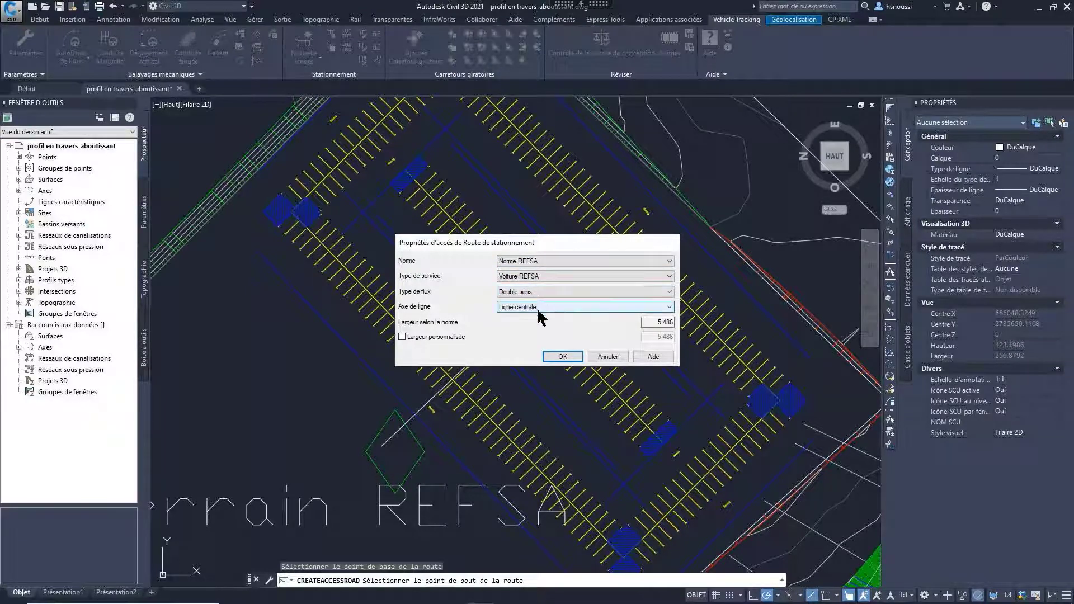
pyautogui.click(402, 338)
pyautogui.doubleClick(647, 339)
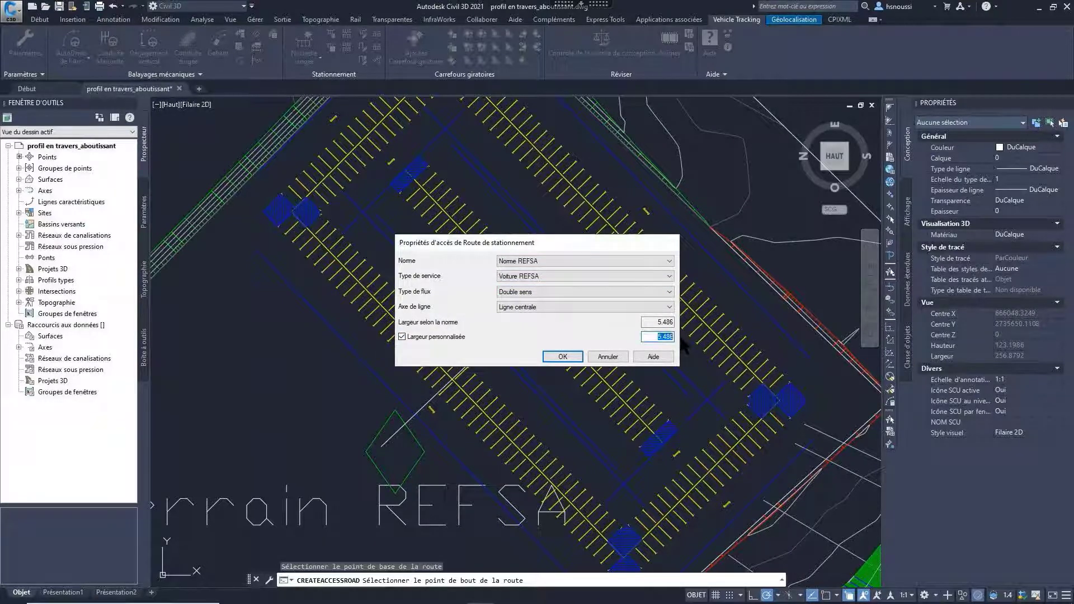
pyautogui.click(563, 357)
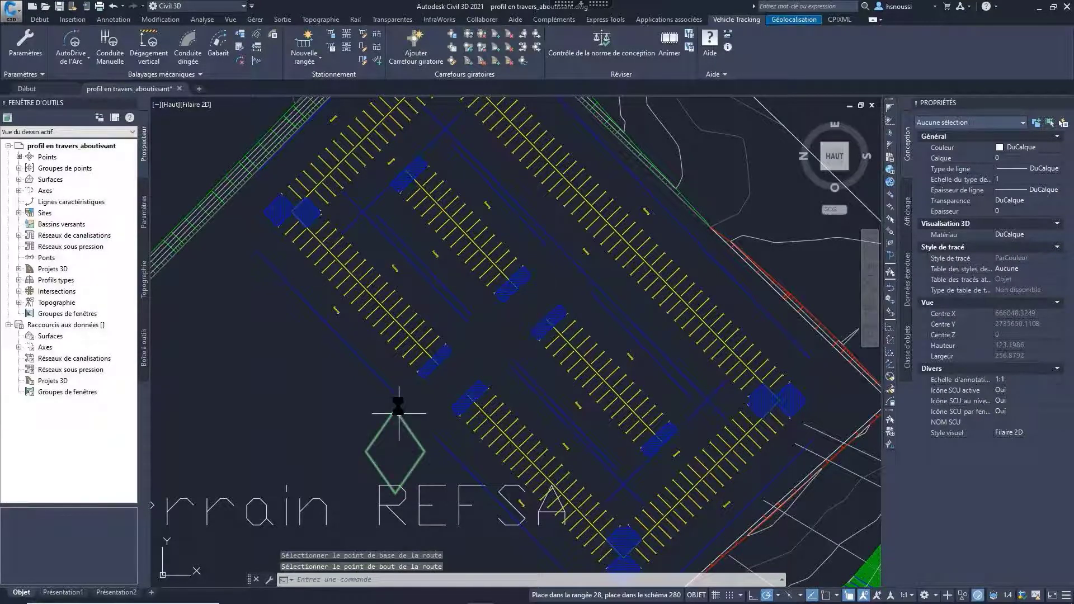
# Step: Review the properties of the outer parking row on the lower side of the access road and of its starting island
pyautogui.moveTo(398, 406); pyautogui.dragTo(398, 373, button='middle')
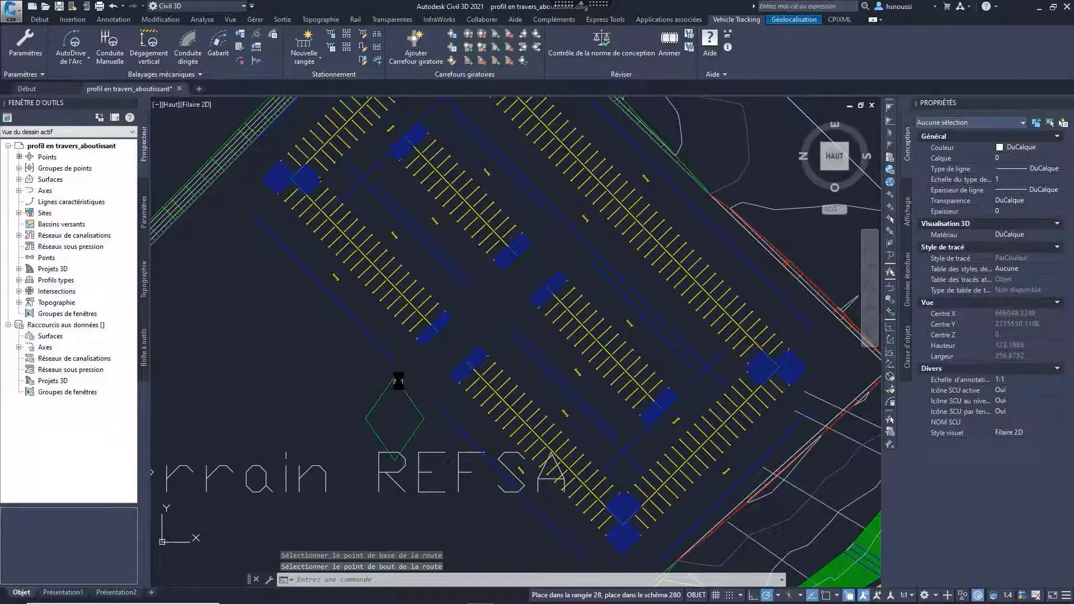
pyautogui.click(363, 59)
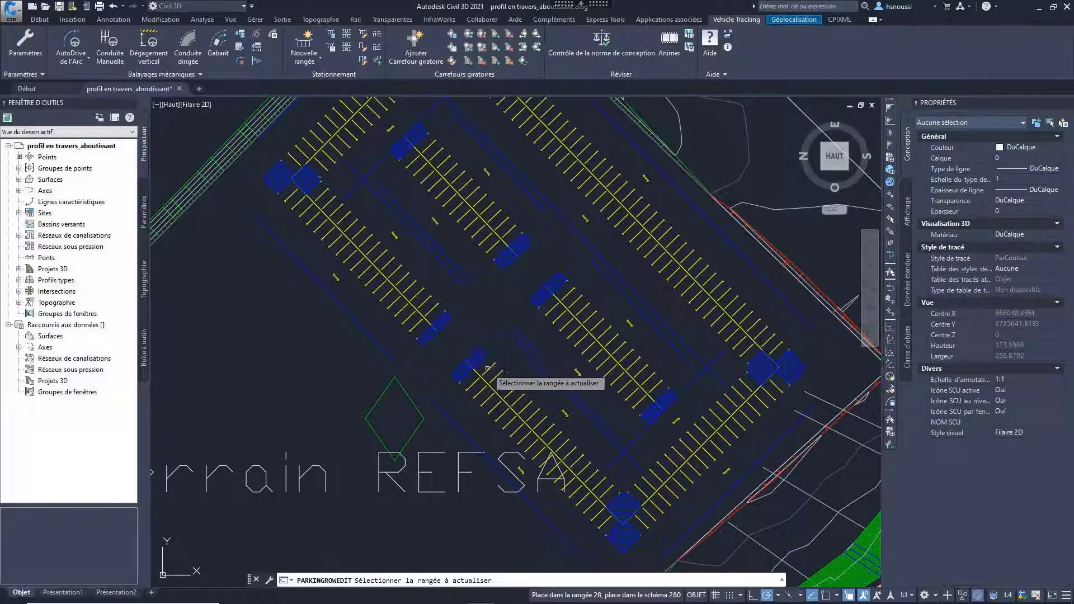
pyautogui.click(491, 381)
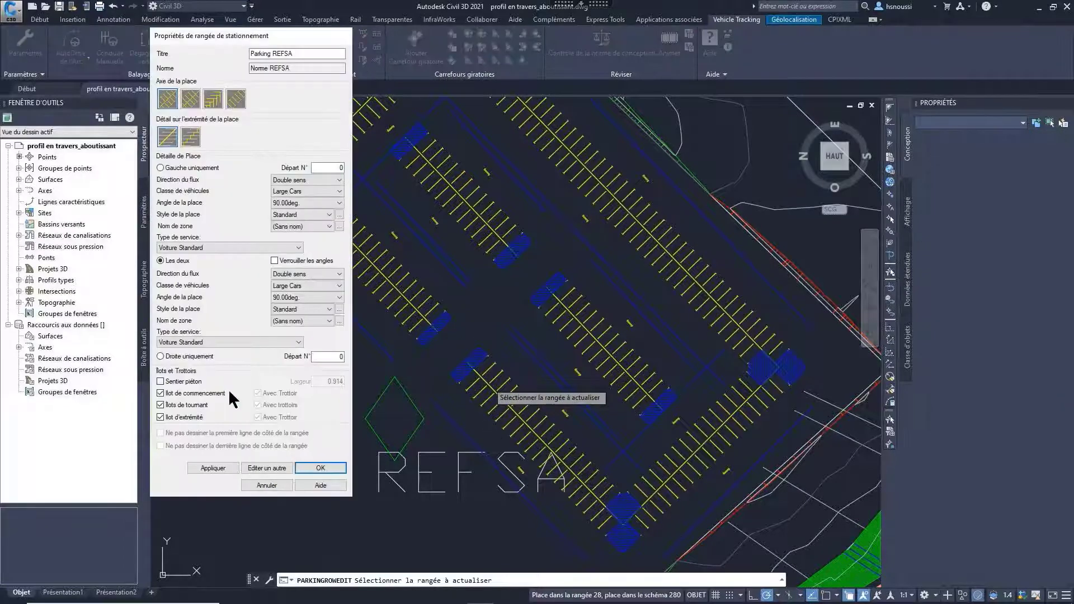
pyautogui.click(267, 485)
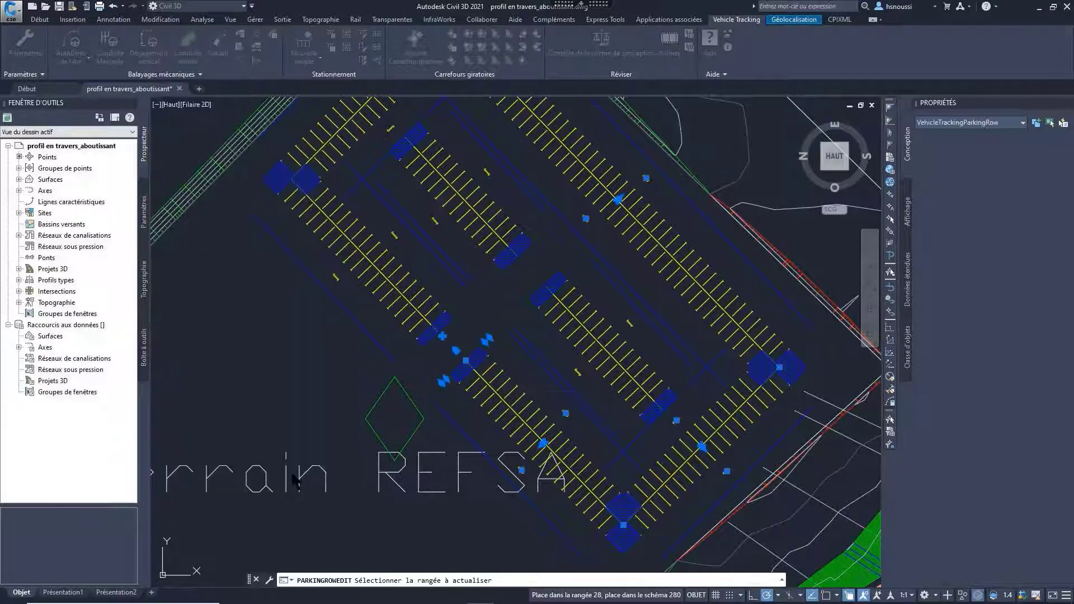
pyautogui.click(362, 59)
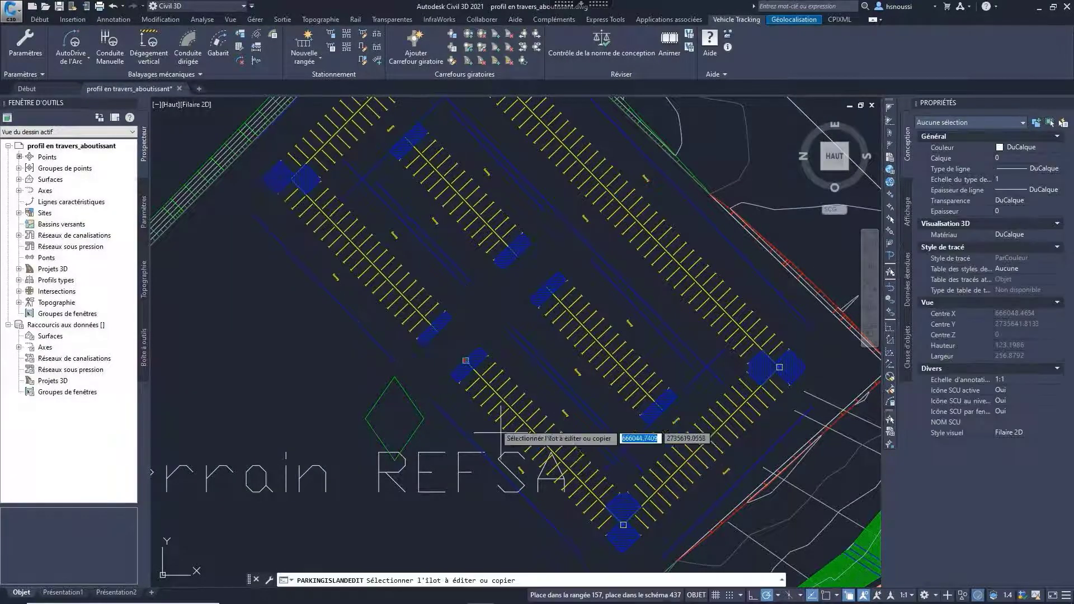
pyautogui.click(465, 363)
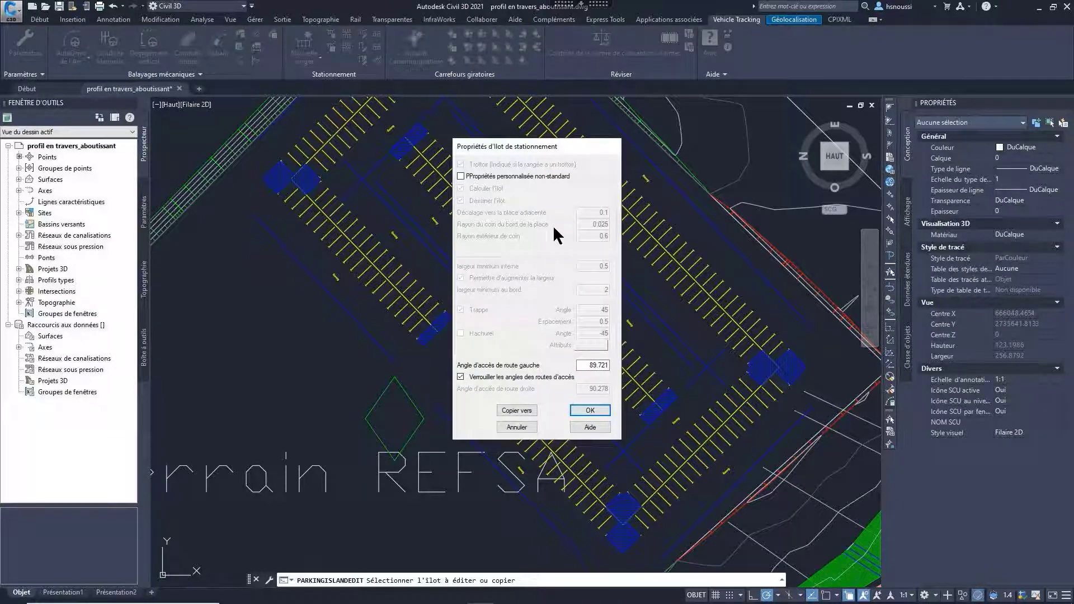
pyautogui.click(589, 411)
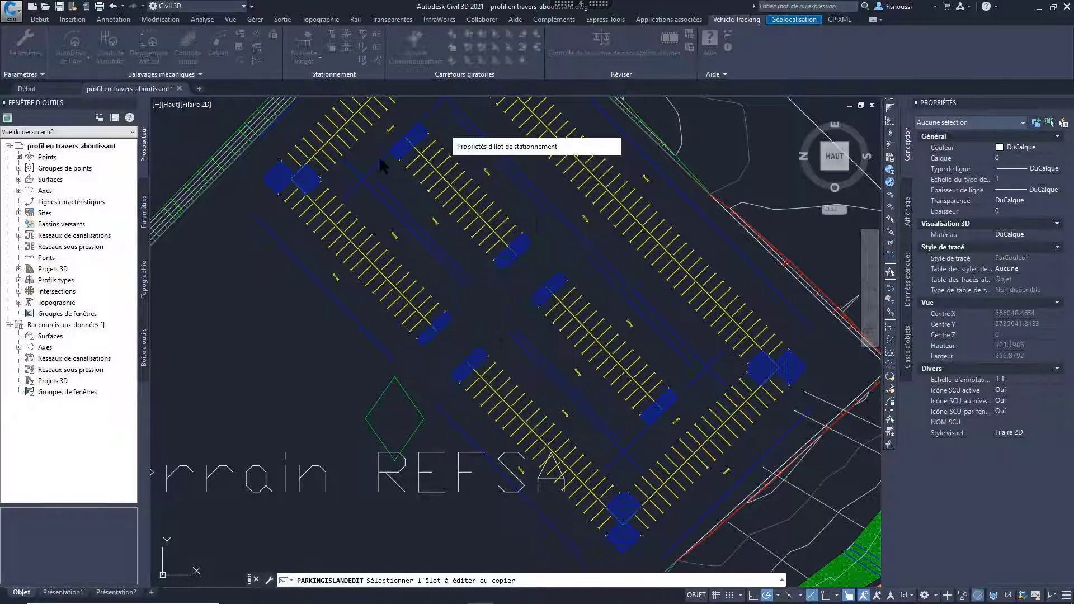
pyautogui.click(511, 428)
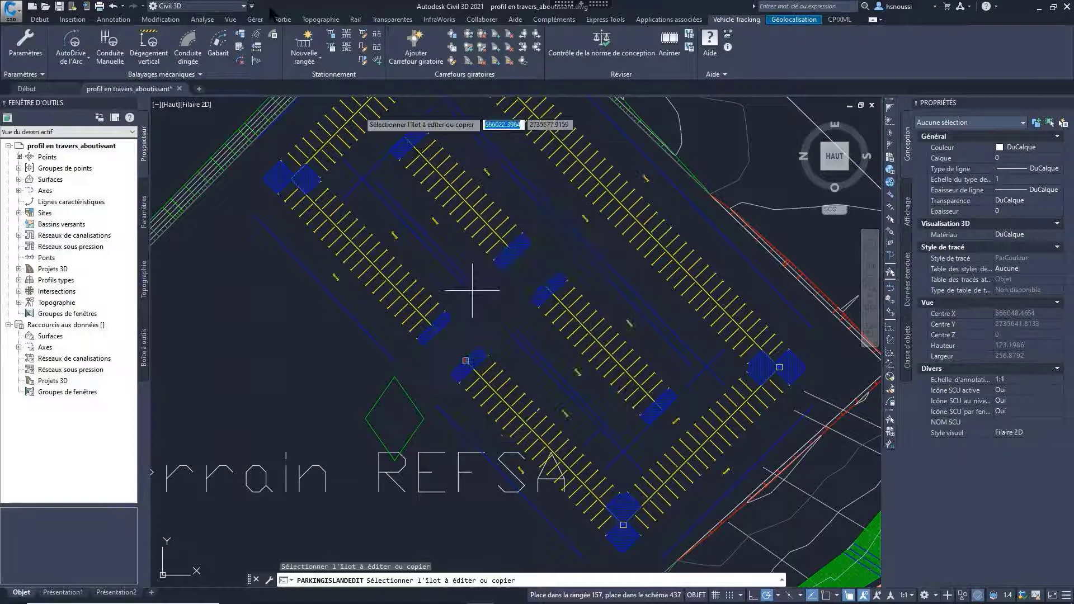
# Step: Edit the first bay beside the island at the access road and set its bay type to Accessible
pyautogui.click(363, 47)
pyautogui.scroll(5, 456, 295)
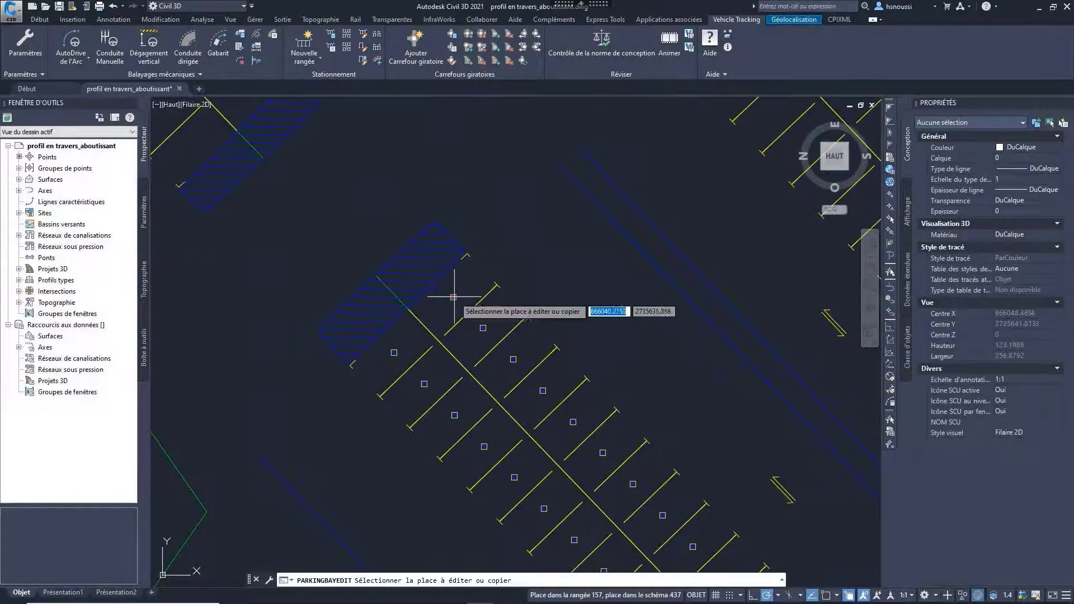
pyautogui.click(460, 314)
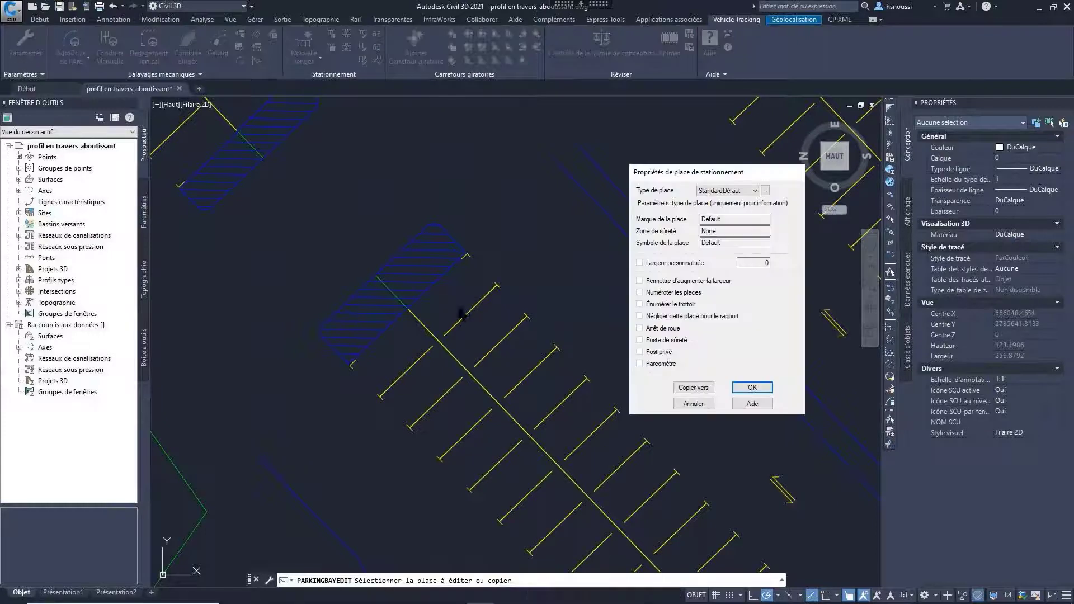
pyautogui.click(753, 192)
pyautogui.click(750, 199)
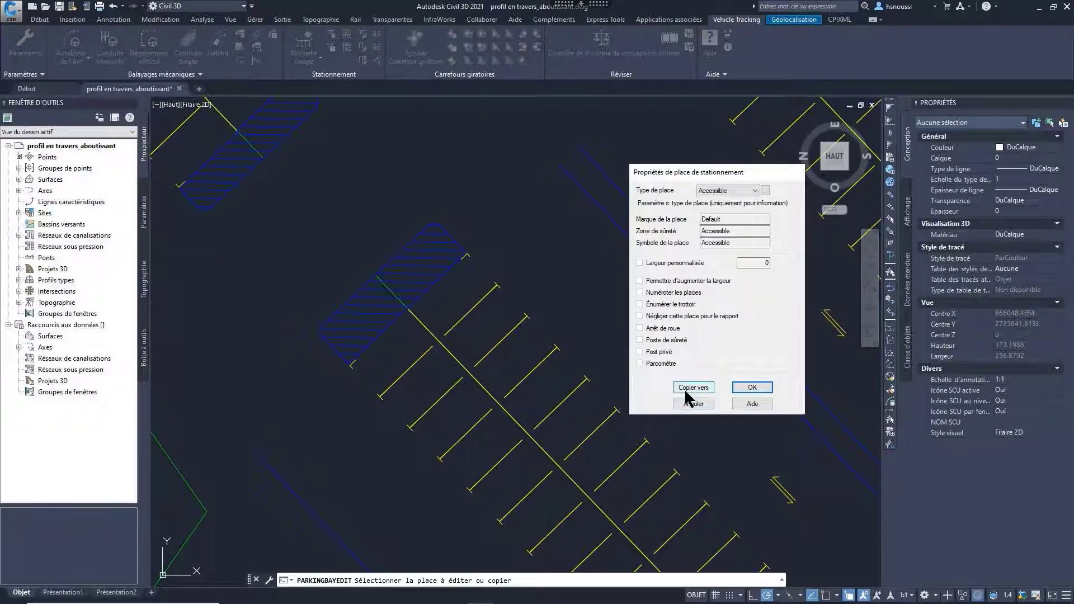
# Step: Copy the Accessible bay settings to the first five bays on the upper side of the outer row, starting at the island
pyautogui.click(687, 389)
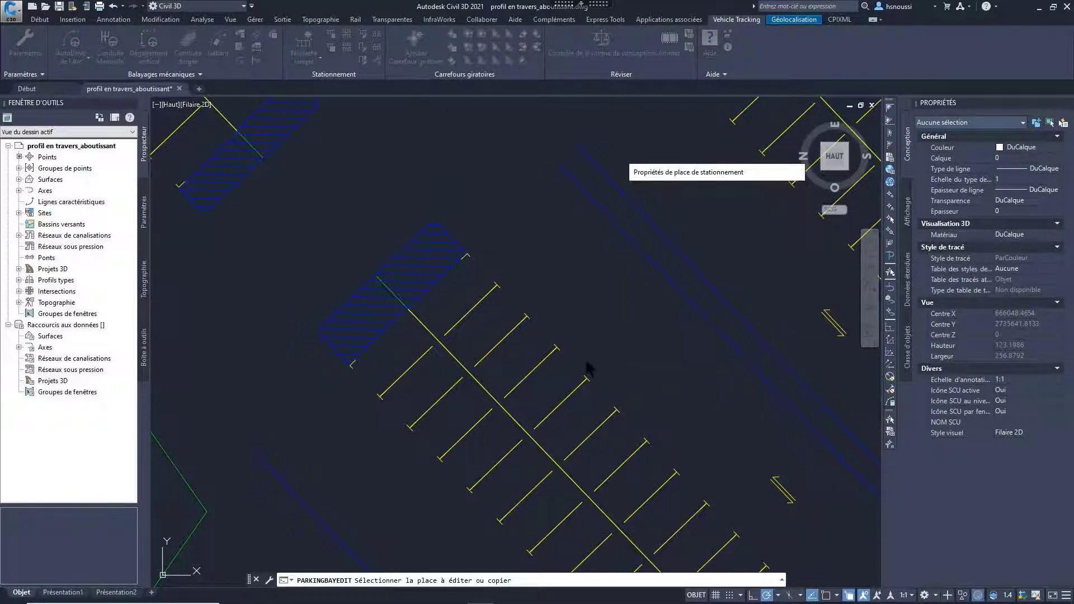
pyautogui.click(468, 312)
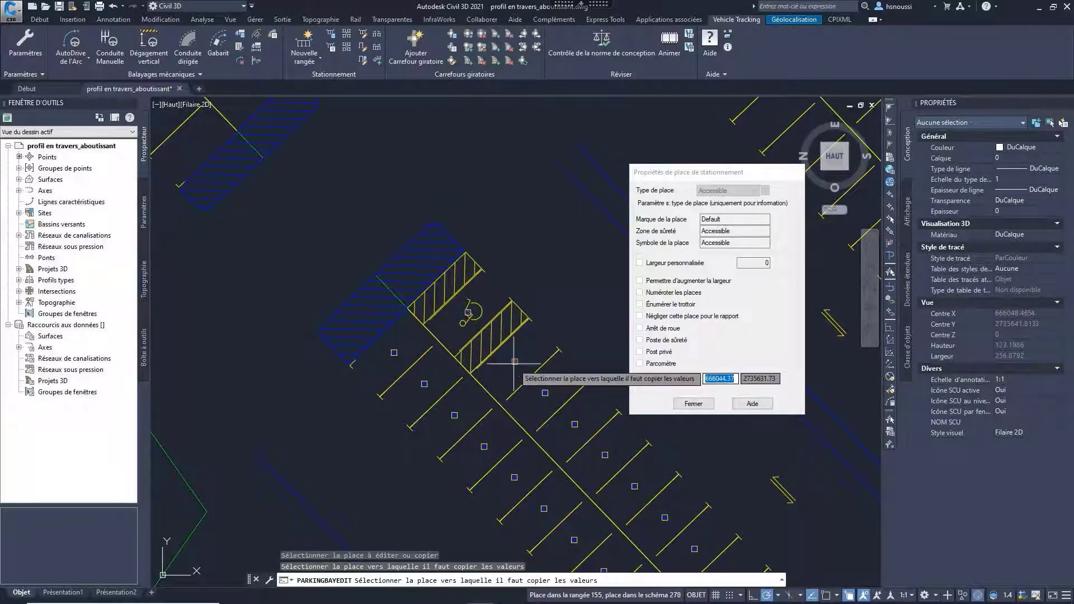
pyautogui.click(492, 363)
pyautogui.click(531, 381)
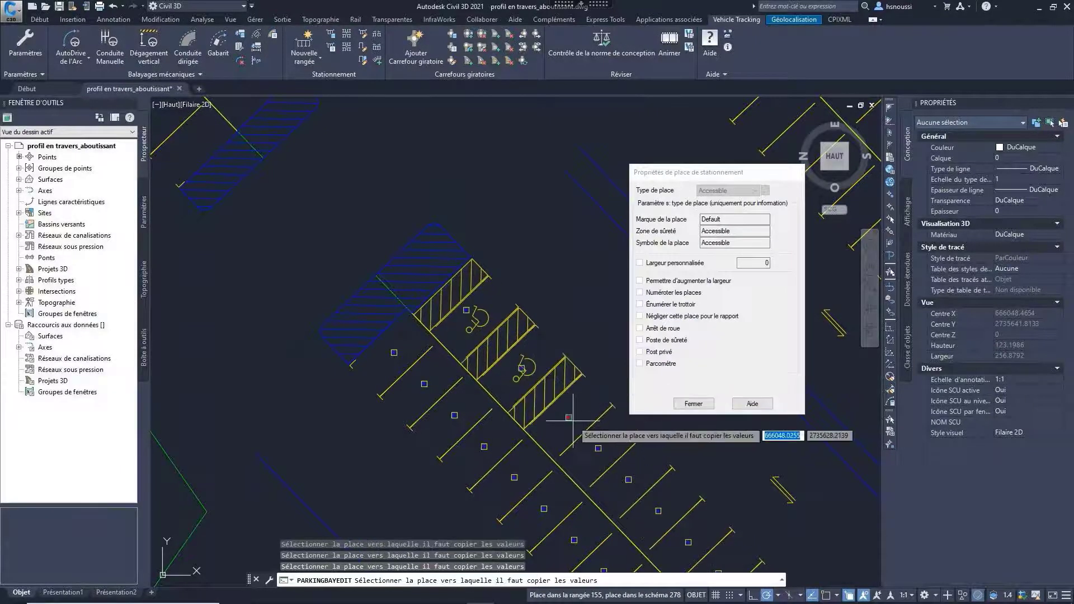
pyautogui.click(605, 447)
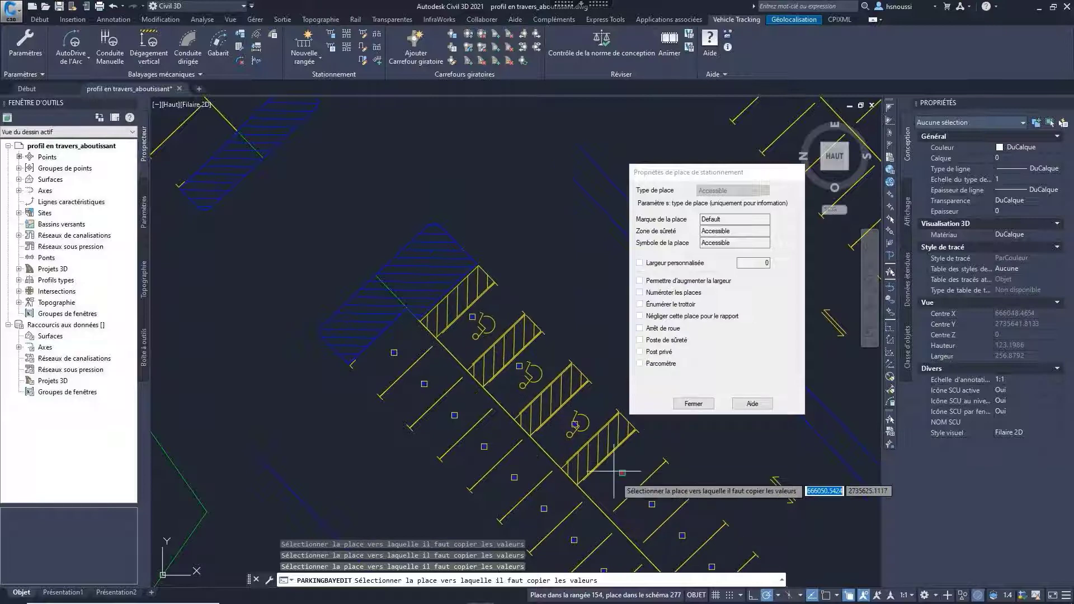
pyautogui.moveTo(622, 502); pyautogui.dragTo(470, 350, button='middle')
pyautogui.click(482, 335)
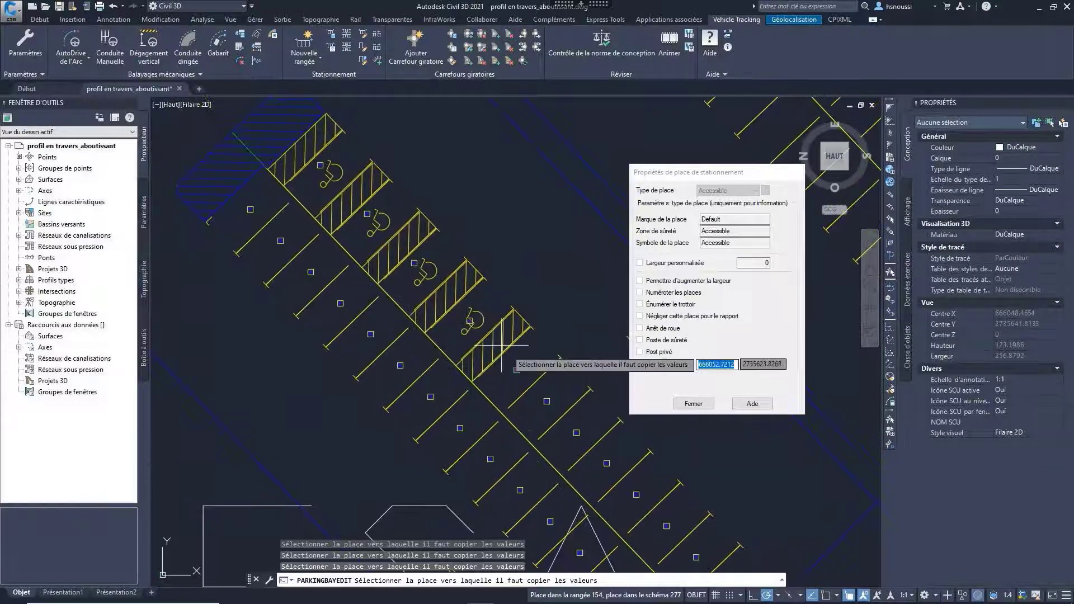
pyautogui.click(559, 413)
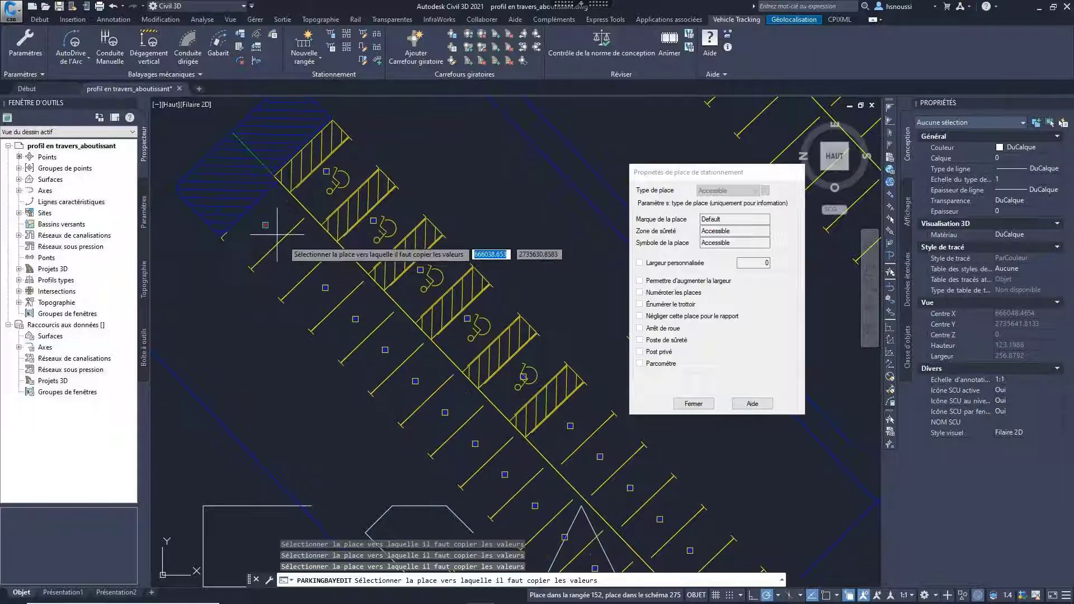
# Step: Copy the Accessible settings to the first five bays on the lower side of the same row and finish the bay editing
pyautogui.click(266, 235)
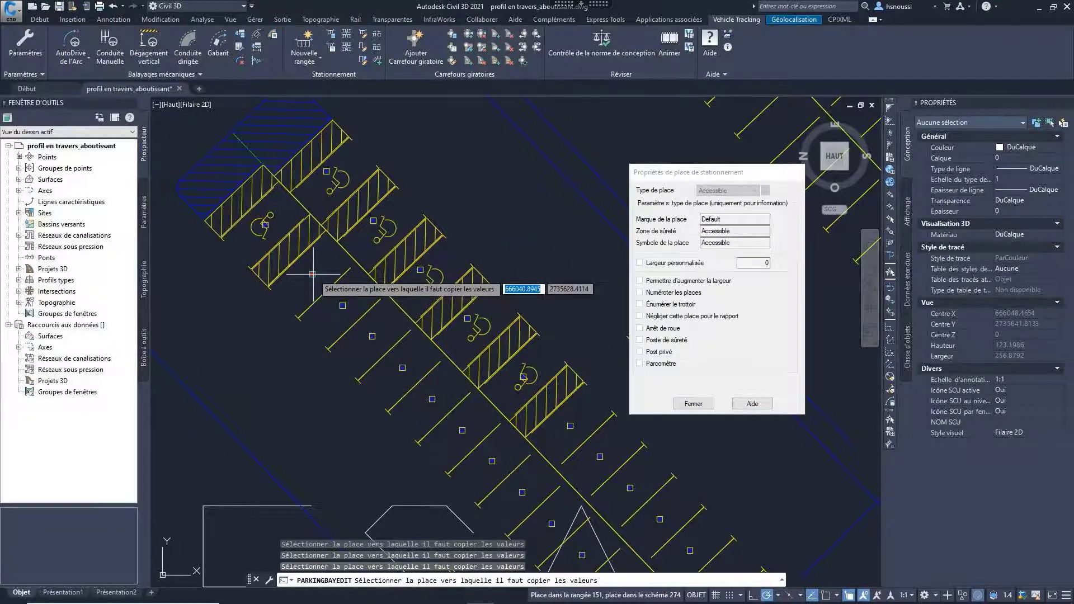
pyautogui.click(339, 310)
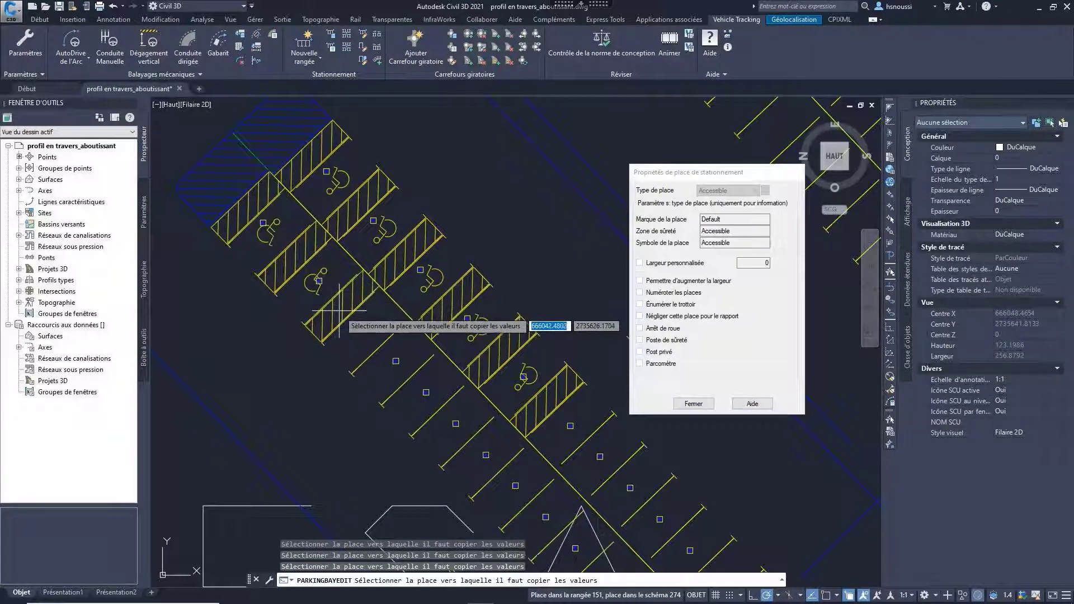
pyautogui.click(402, 368)
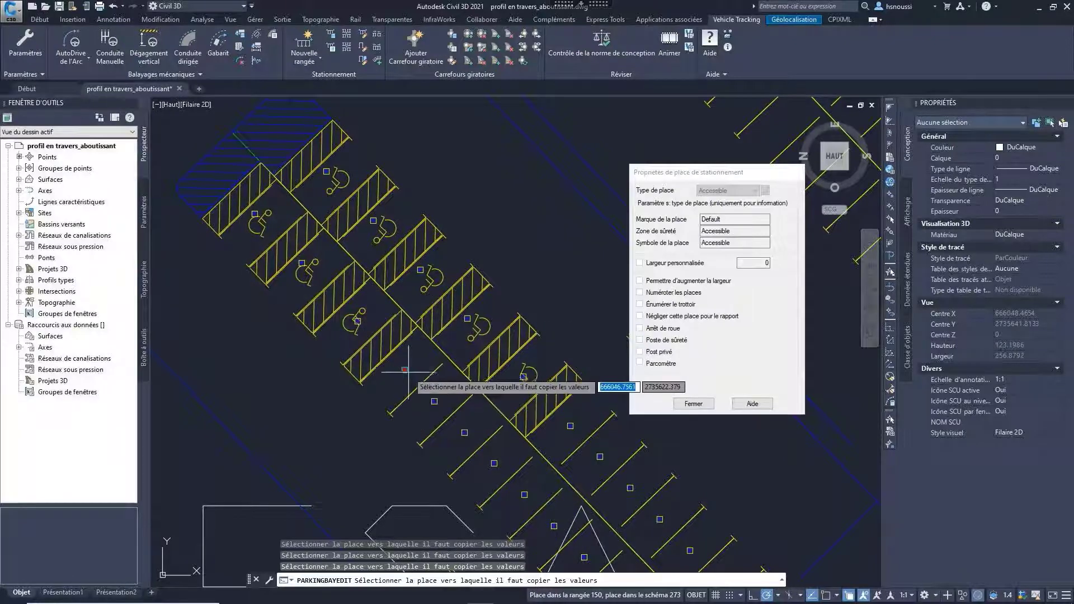
pyautogui.click(403, 368)
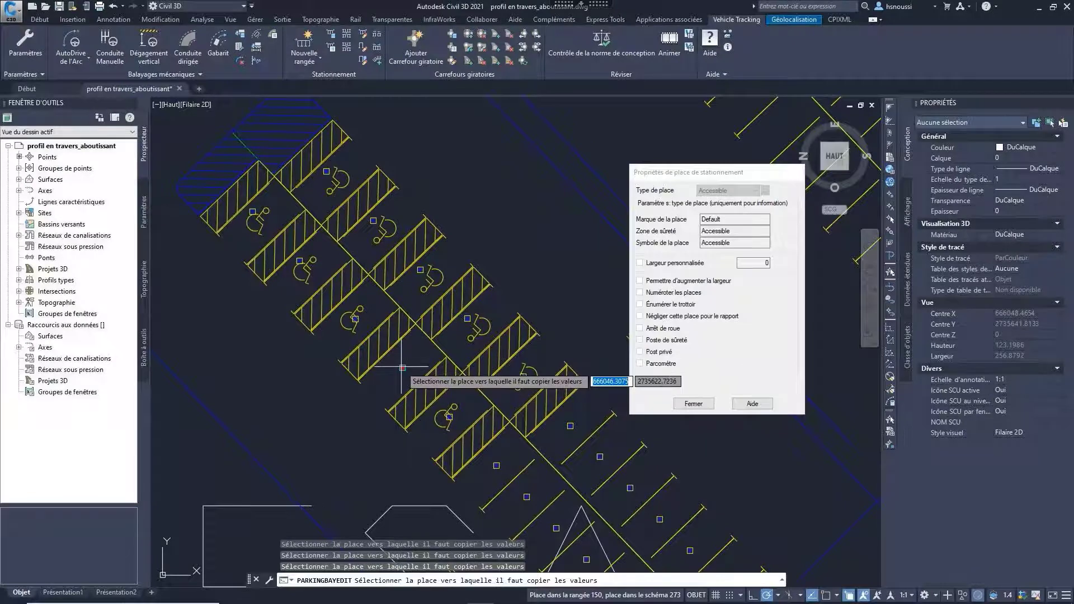
pyautogui.click(693, 403)
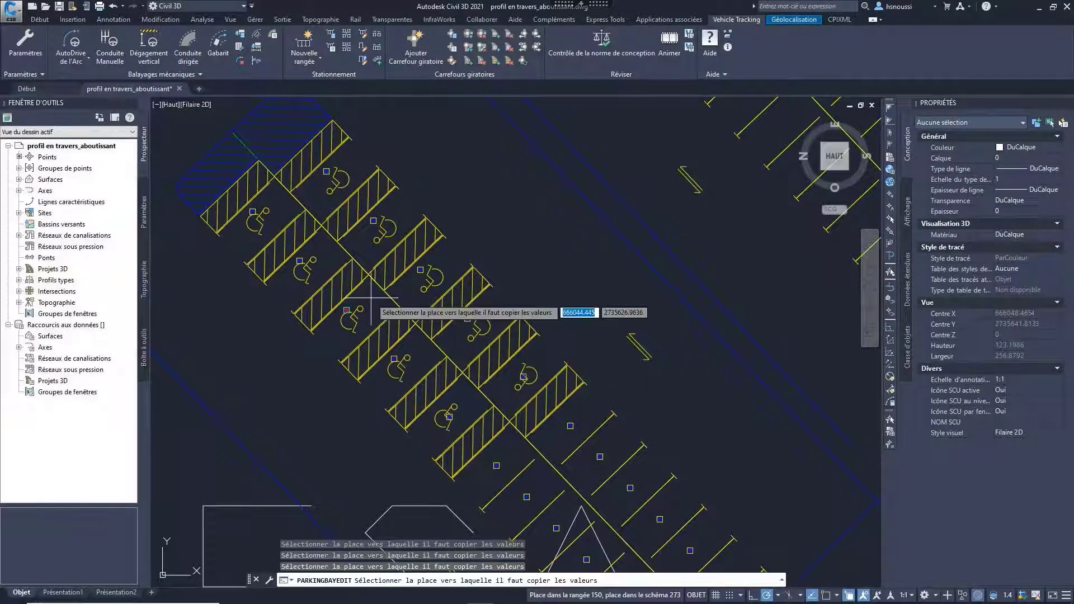
# Step: Generate the parking bay report, widen its name and bay type columns, and view its CSV export options without saving
pyautogui.scroll(-5, 371, 313)
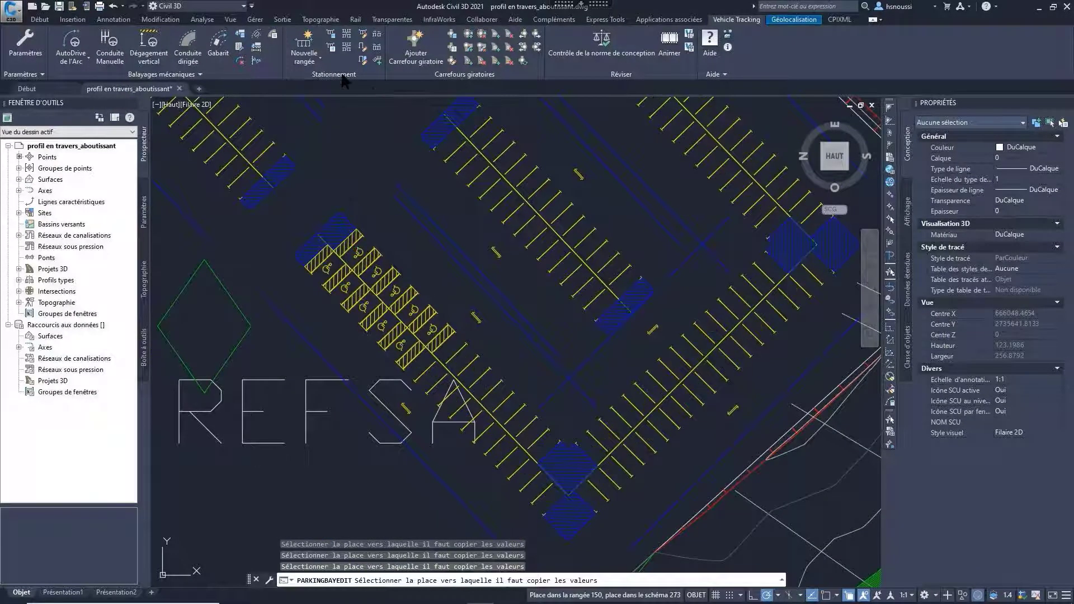
pyautogui.click(332, 47)
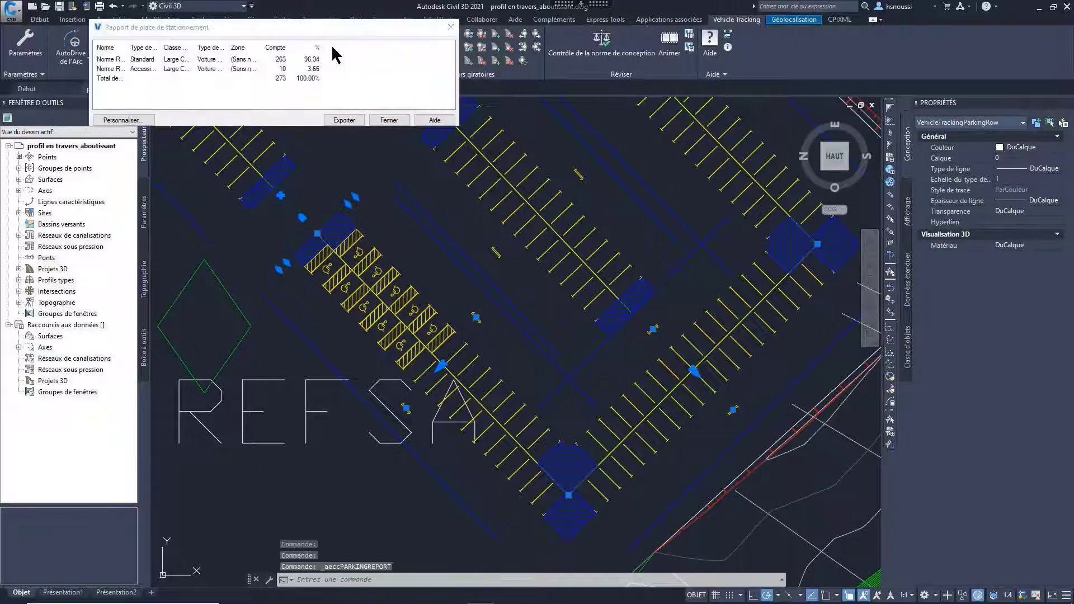
pyautogui.moveTo(128, 48); pyautogui.dragTo(231, 49)
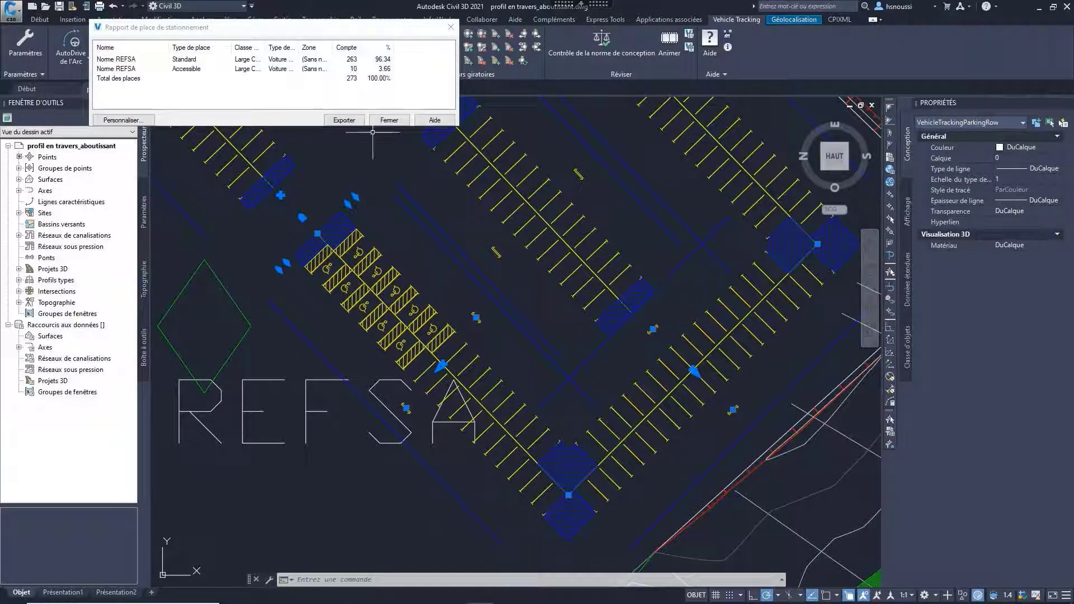
pyautogui.click(355, 122)
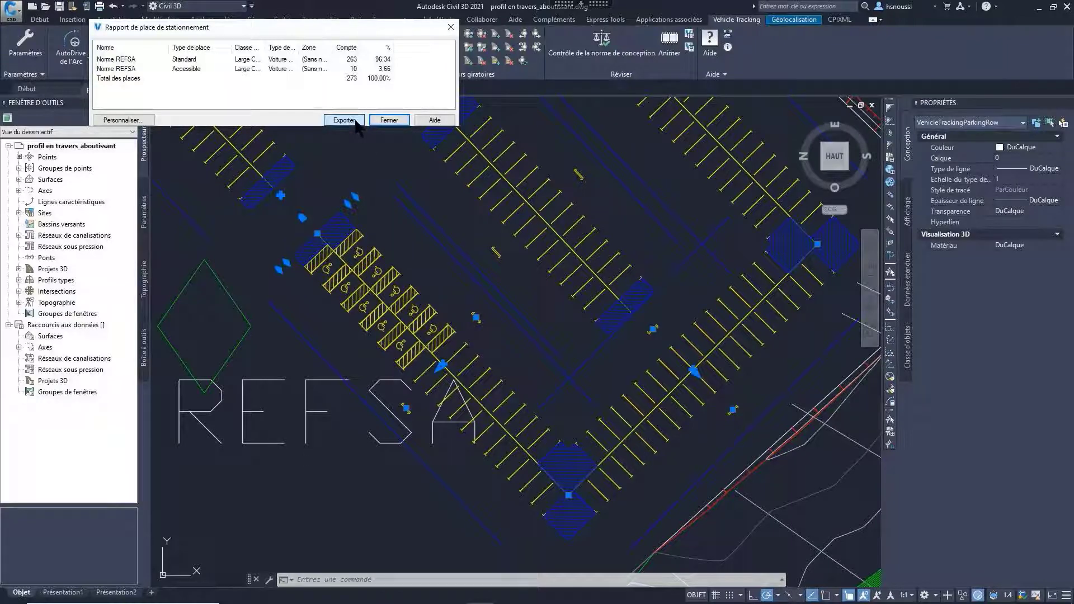
pyautogui.click(344, 120)
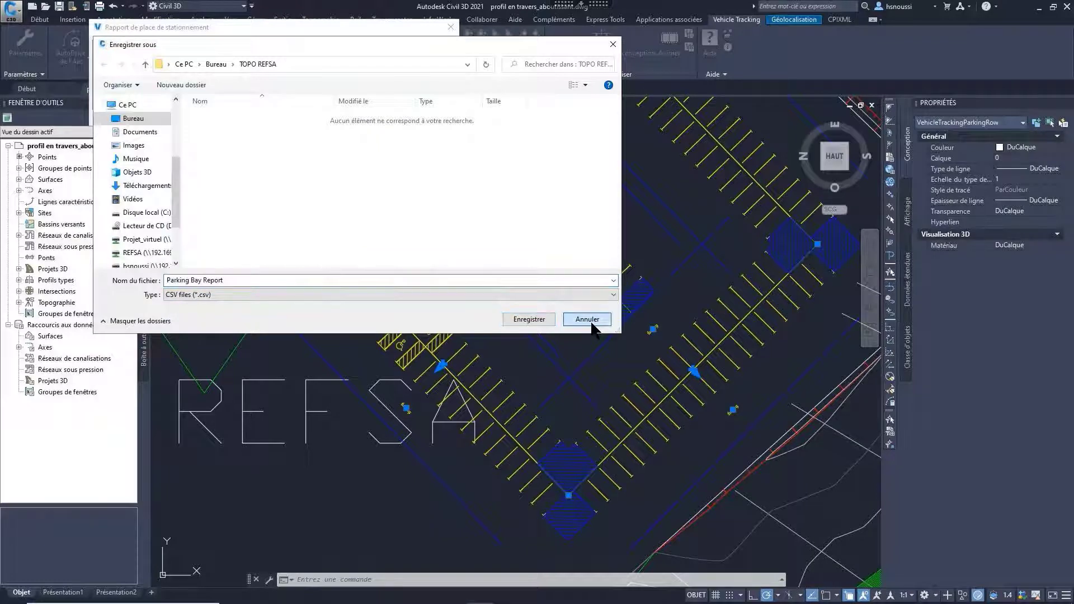
pyautogui.click(571, 320)
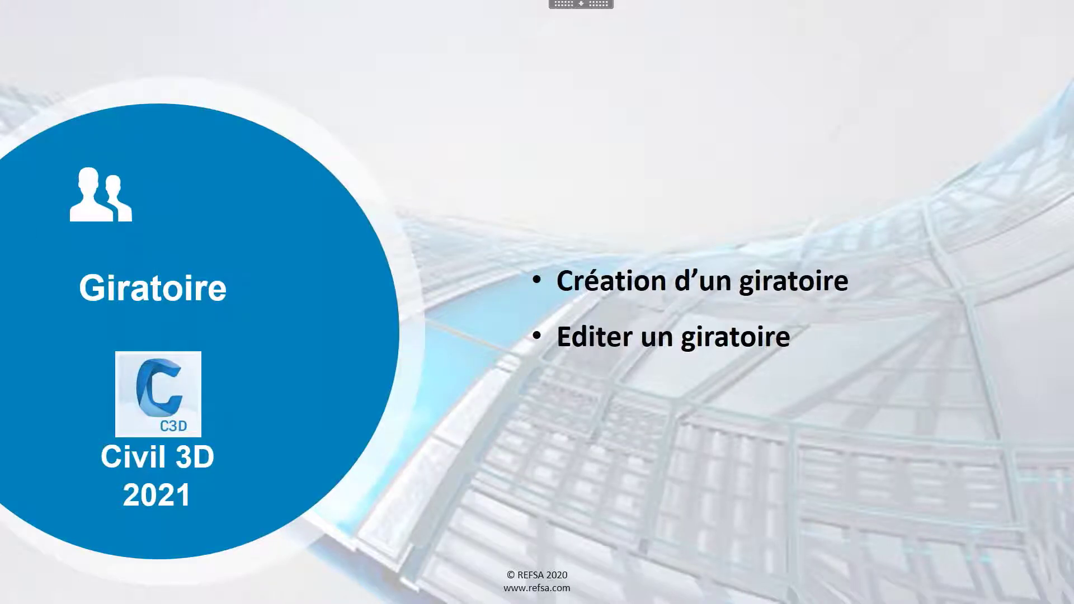
pyautogui.press('Right')
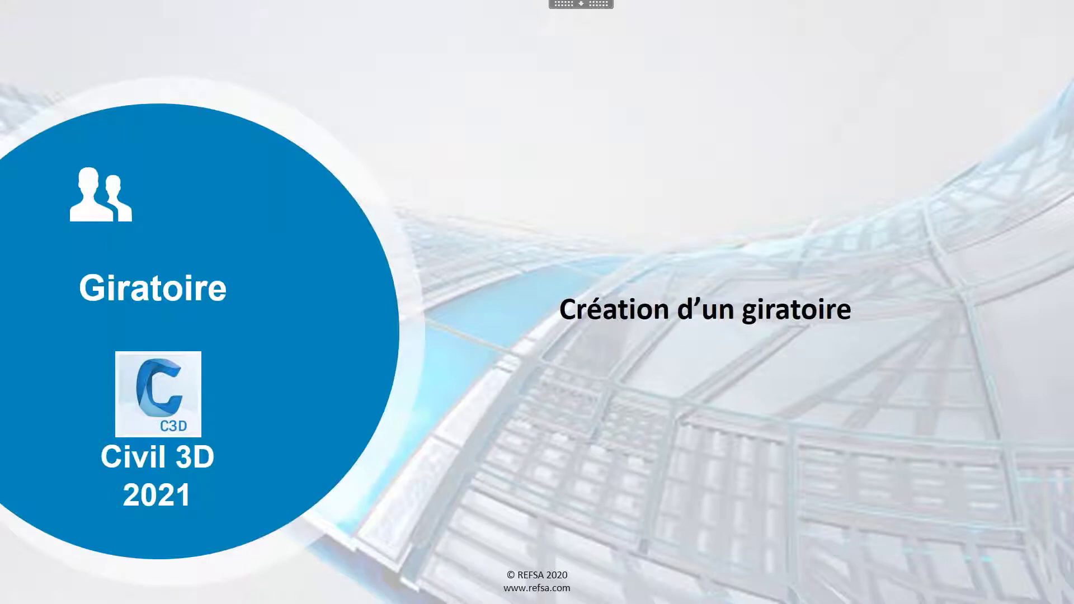
pyautogui.press('Right')
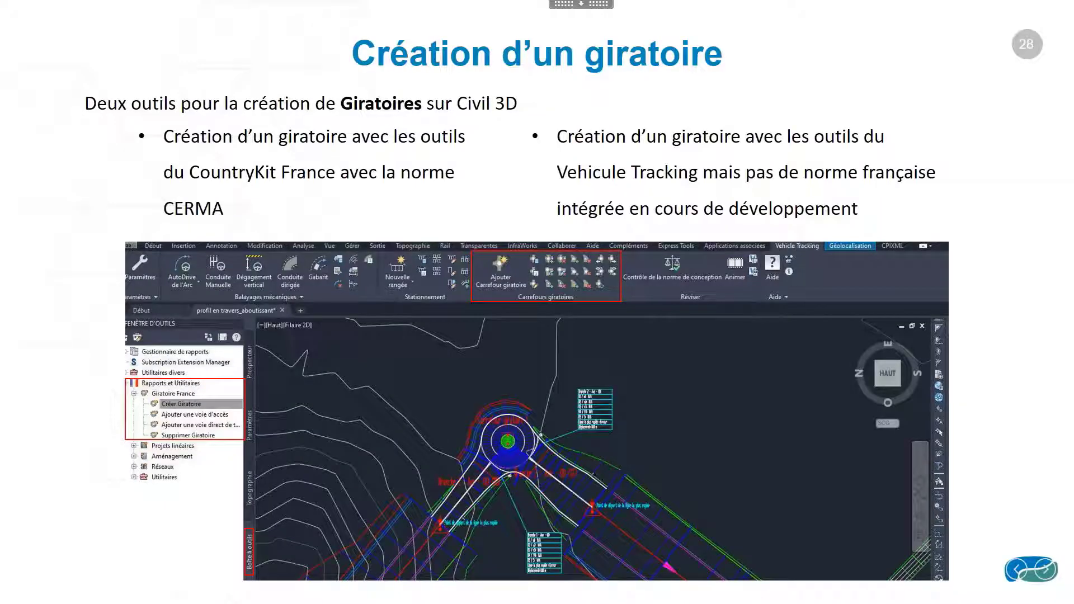
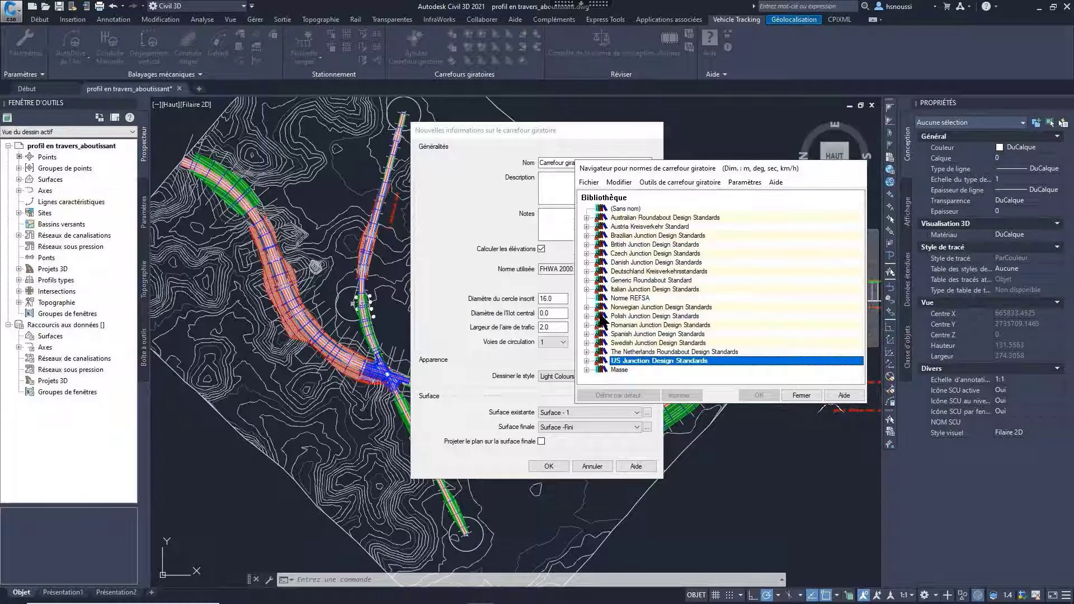
# Step: Examine the form for a new roundabout standards file with the Norme REFSA library selected, without creating a file
pyautogui.click(588, 182)
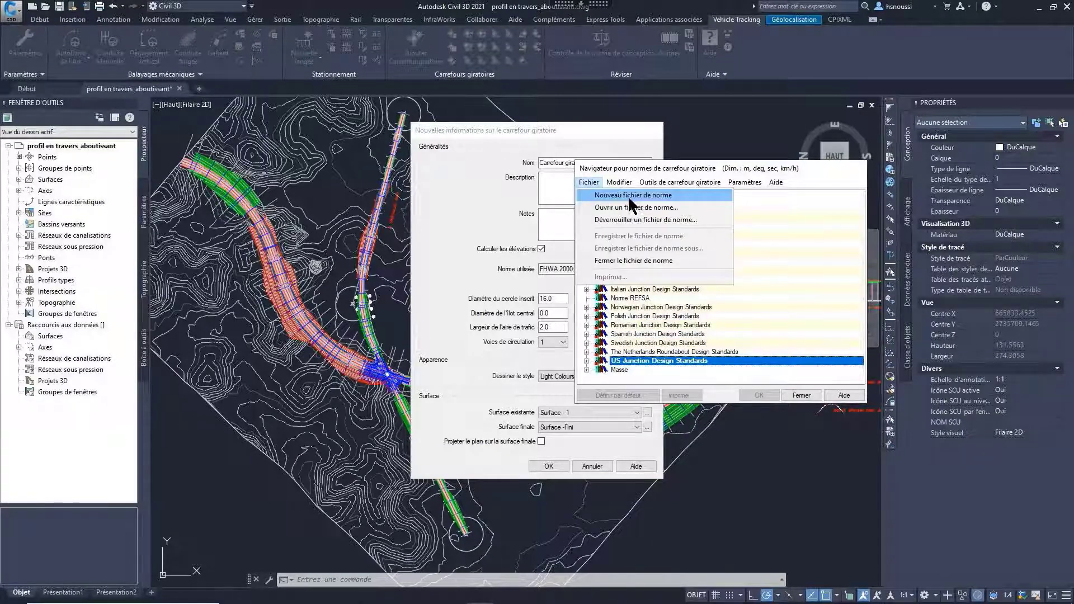
pyautogui.click(628, 300)
pyautogui.click(591, 182)
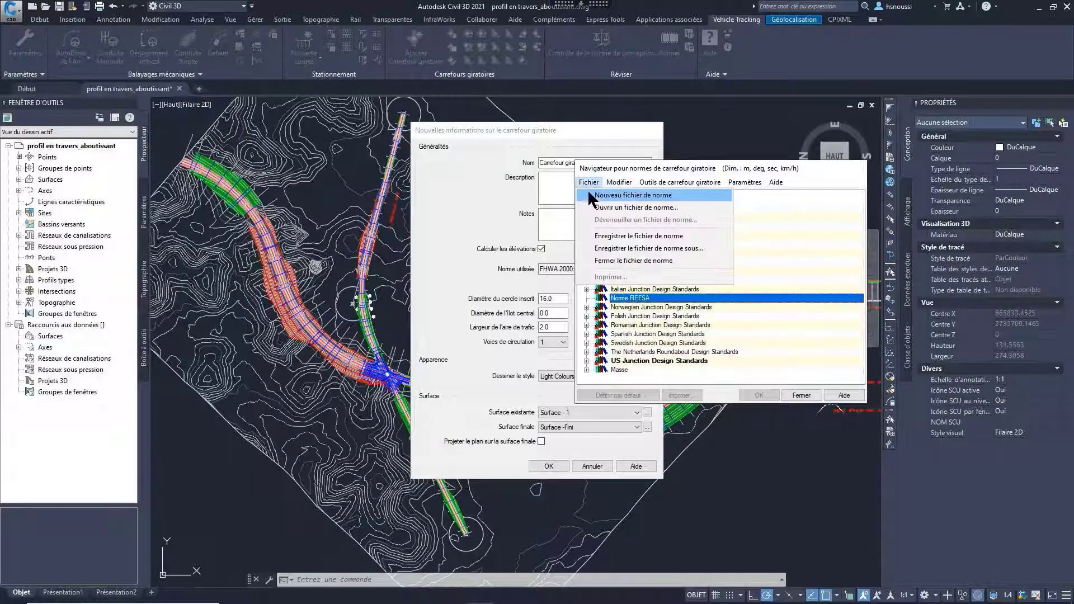
pyautogui.click(593, 195)
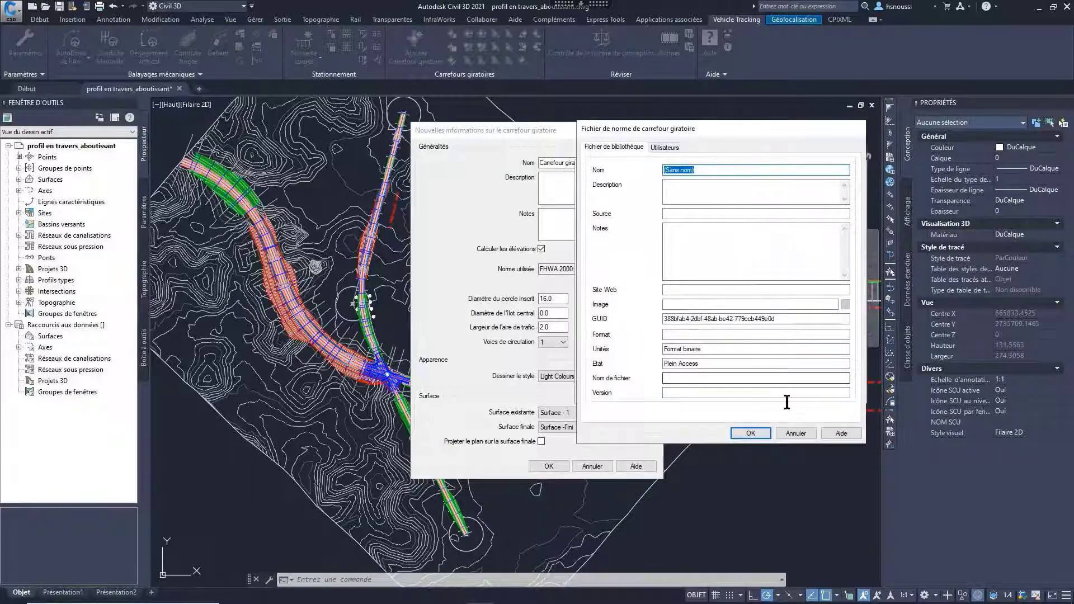
pyautogui.click(795, 434)
# Step: Examine a new standard's circle geometry, branch geometry, heights and slopes, and signage settings under Norme REFSA, without applying it
pyautogui.rightClick(624, 297)
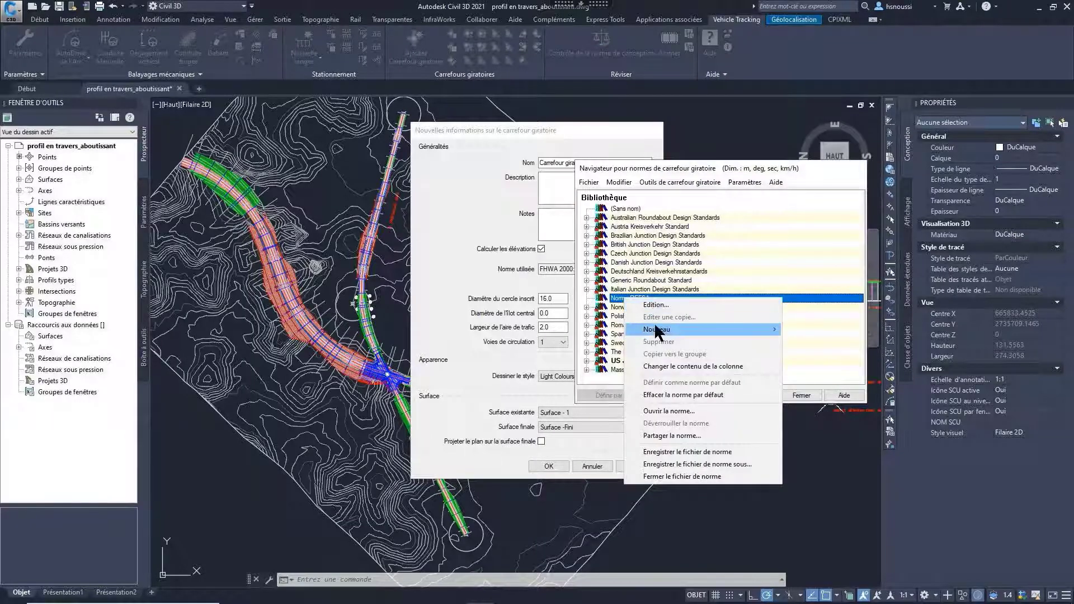
pyautogui.moveTo(656, 330)
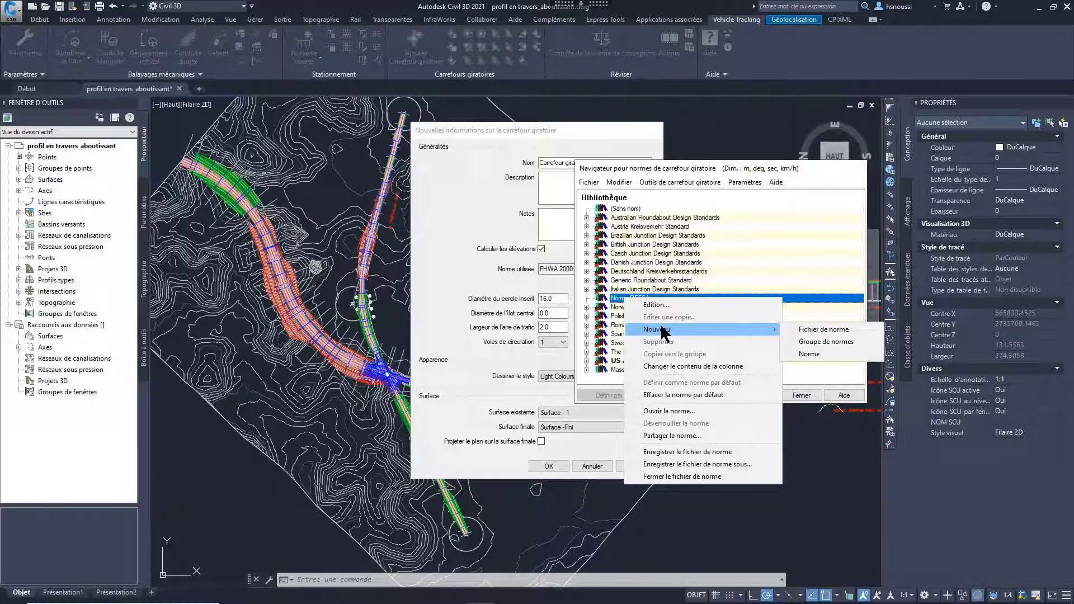
pyautogui.click(809, 354)
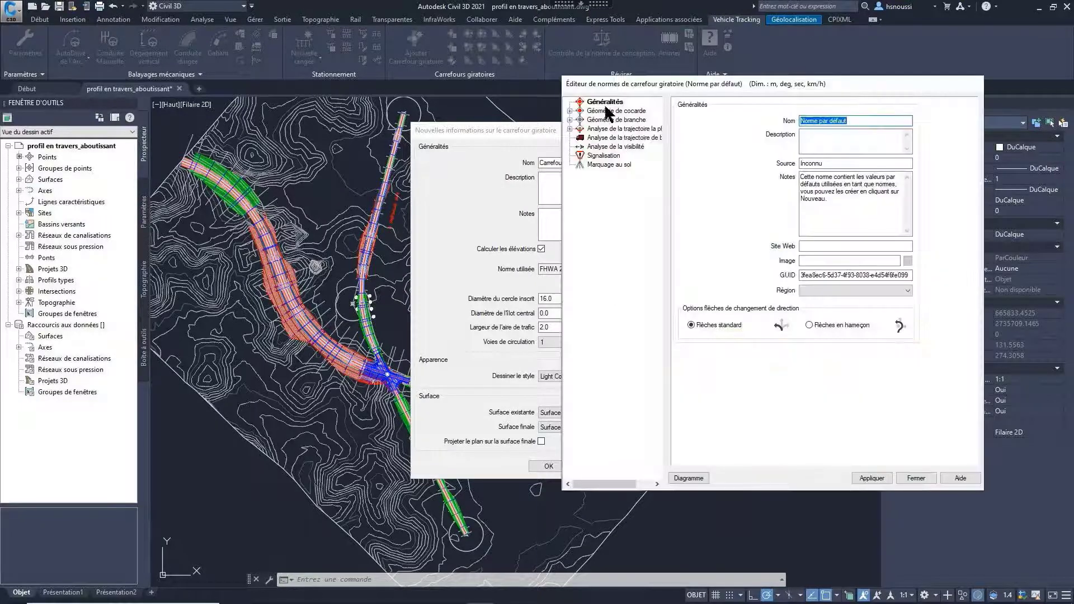
pyautogui.click(609, 111)
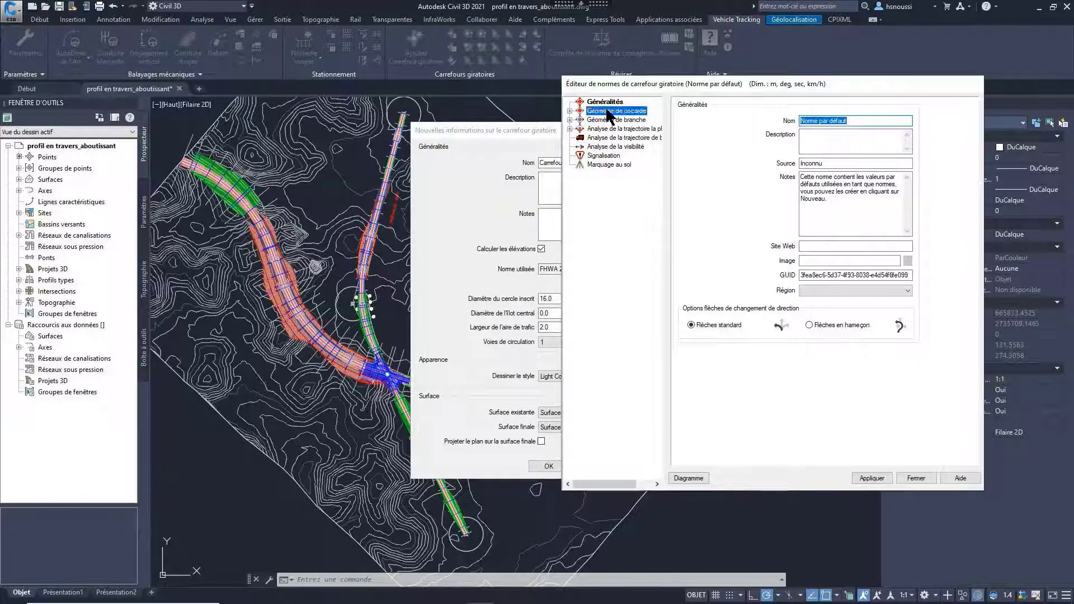
pyautogui.click(570, 111)
pyautogui.click(625, 137)
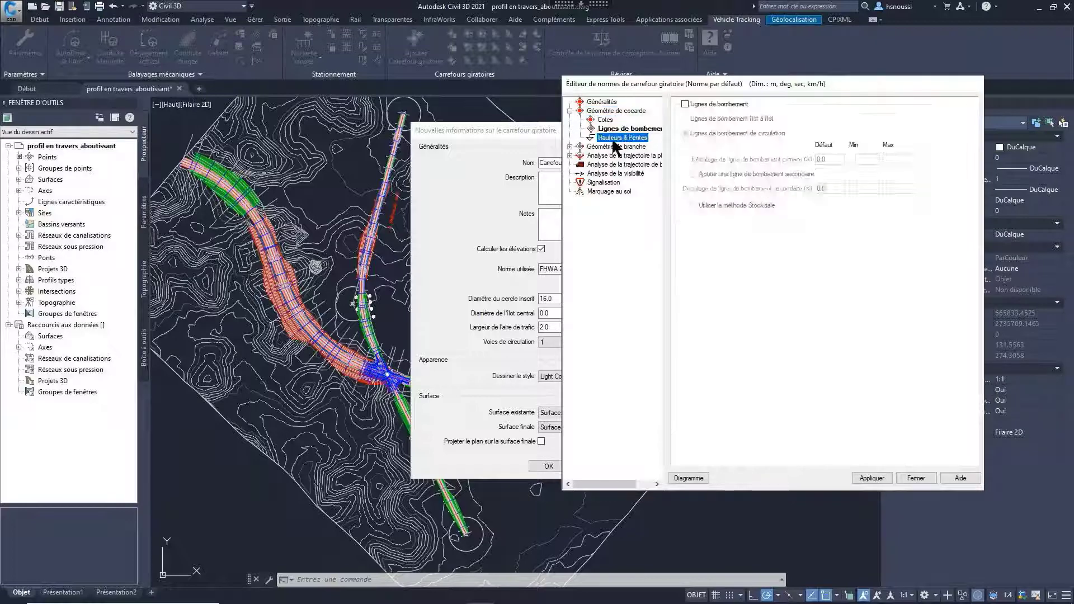
pyautogui.click(570, 146)
pyautogui.click(621, 236)
pyautogui.click(622, 200)
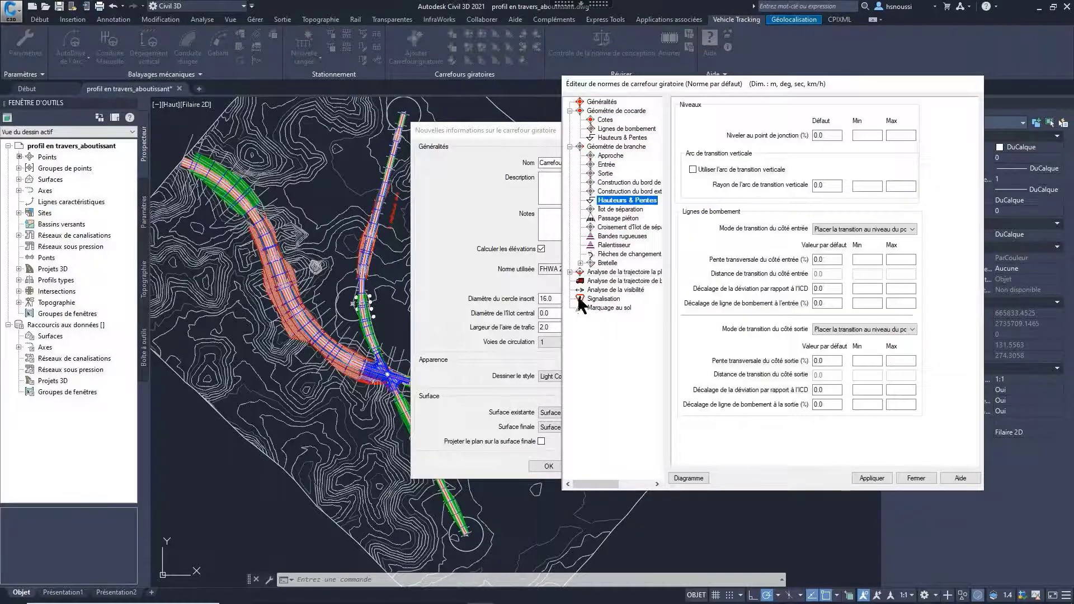
pyautogui.click(581, 299)
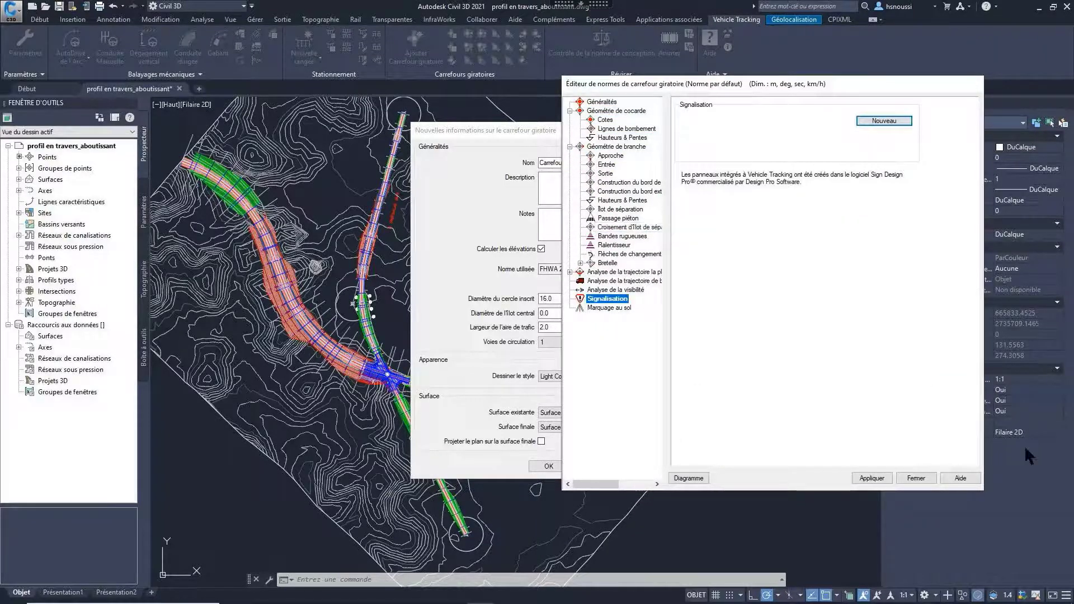
pyautogui.click(916, 478)
# Step: Examine the US Federal Highways Administration roundabout standards in the US Junction Design Standards library, and close the standards browser
pyautogui.click(586, 361)
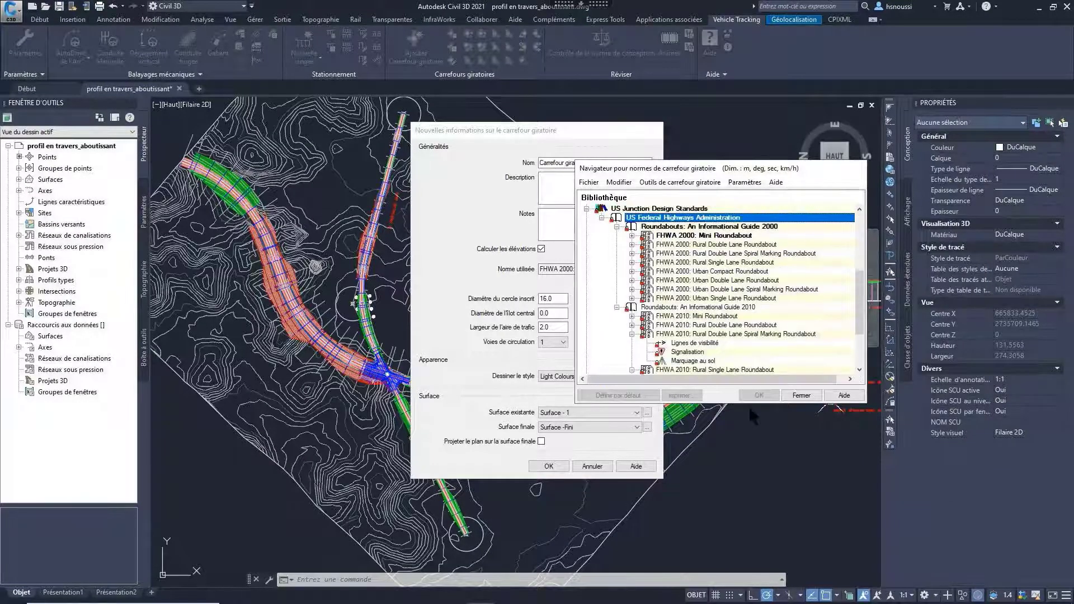
pyautogui.click(601, 217)
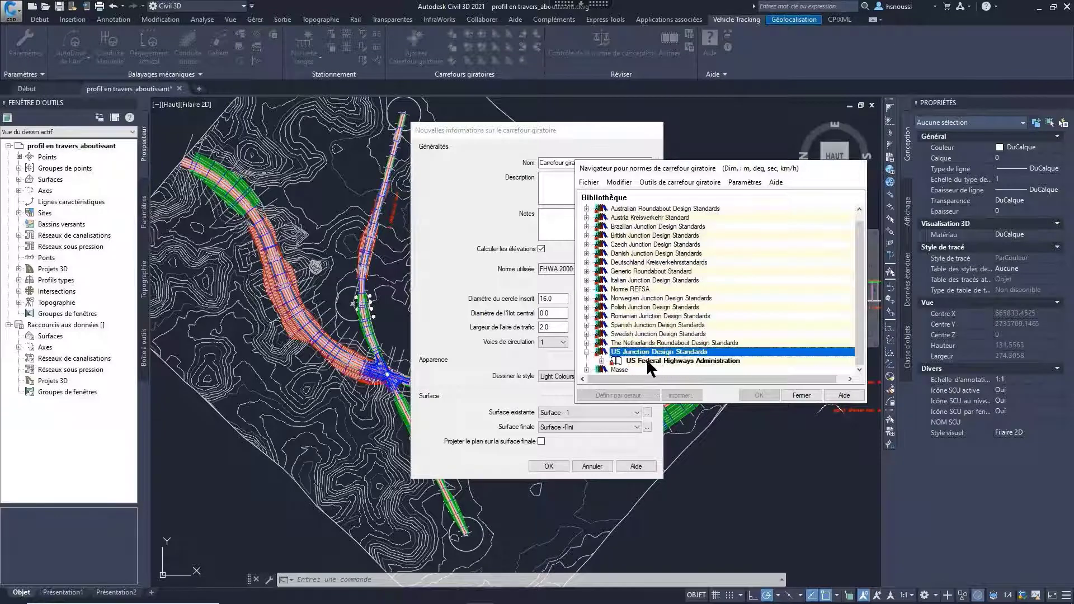
pyautogui.click(601, 361)
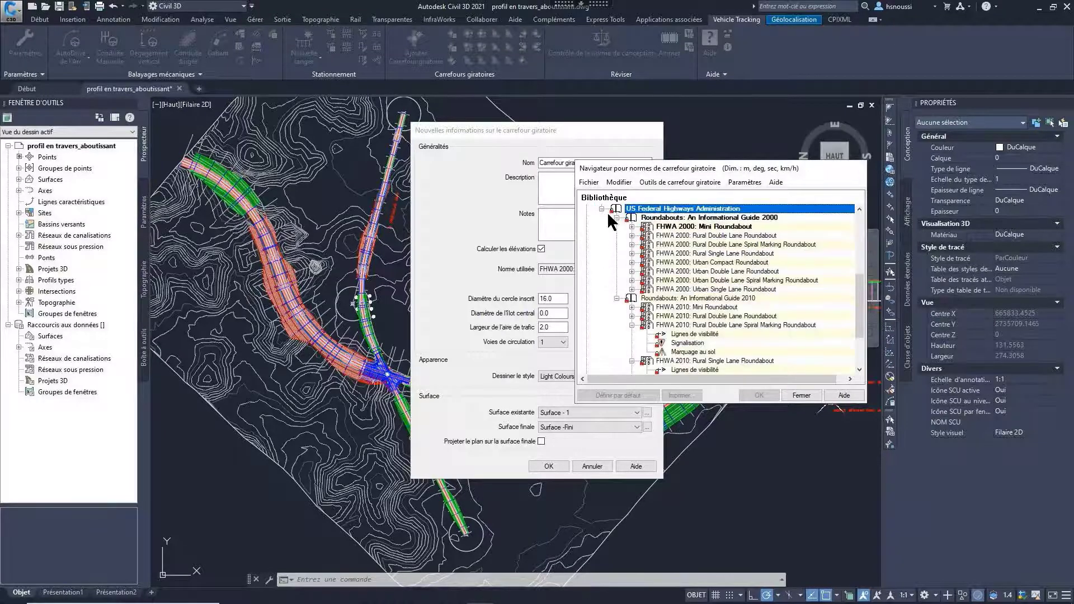
pyautogui.click(801, 395)
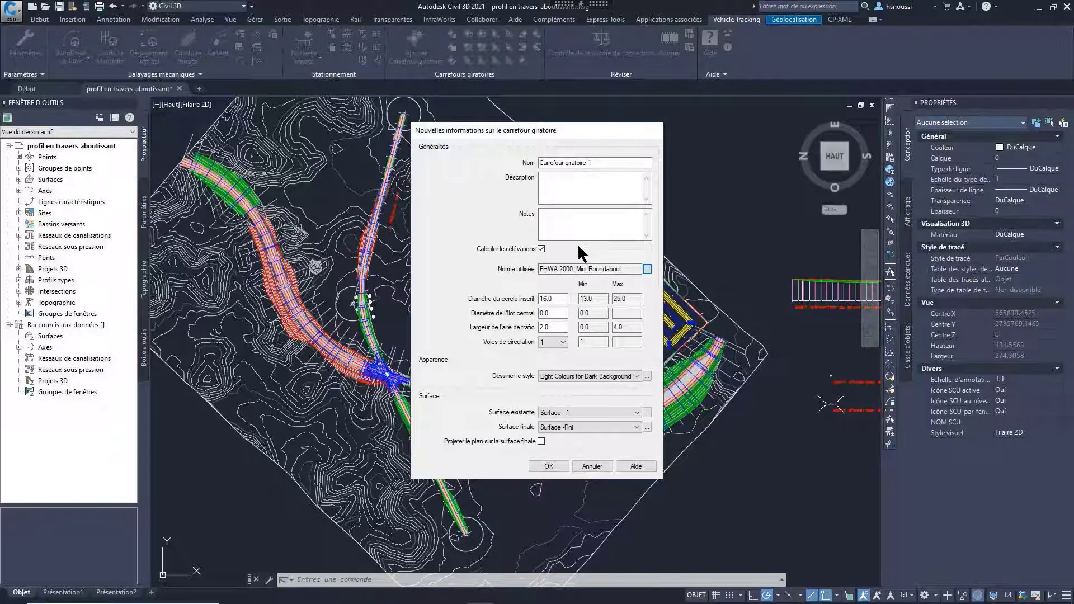
# Step: Enable projecting the plan onto the final surface, accept the roundabout settings, and place its centre at the bend of the red access axis
pyautogui.click(542, 440)
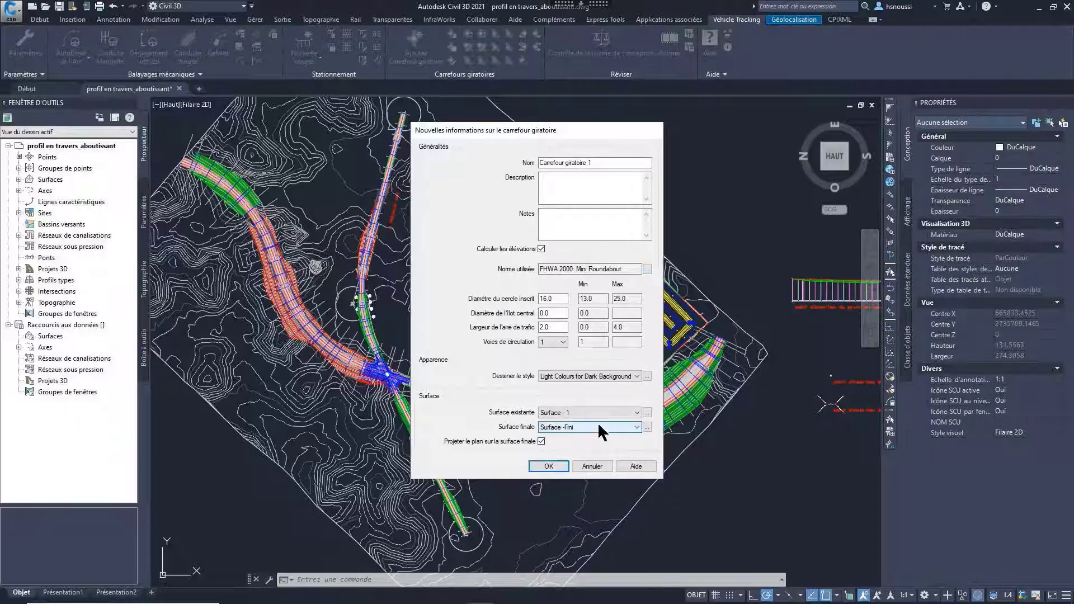
pyautogui.click(539, 466)
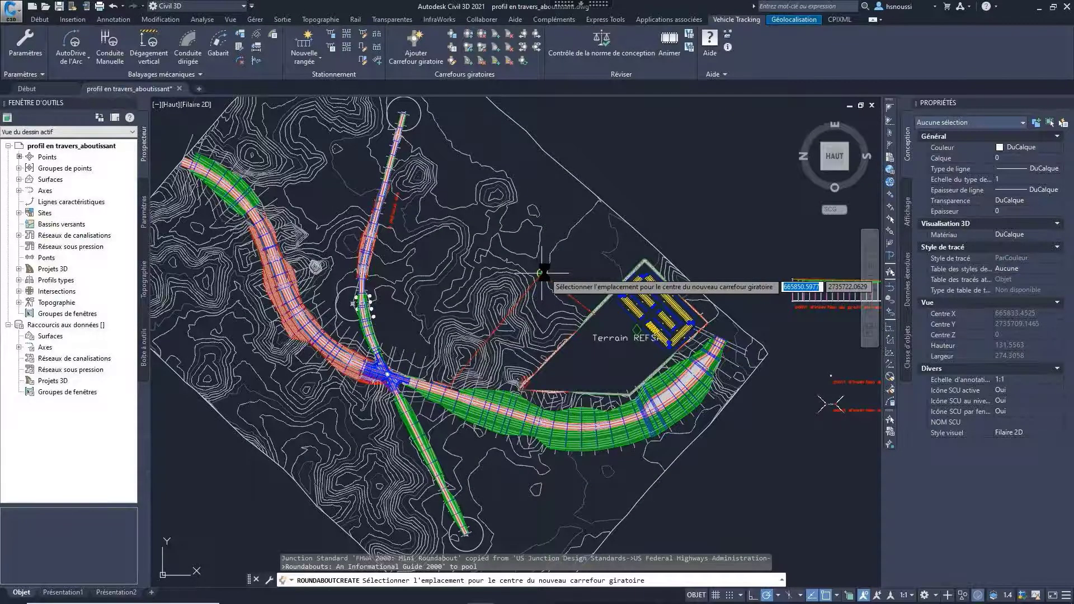
pyautogui.scroll(4, 542, 273)
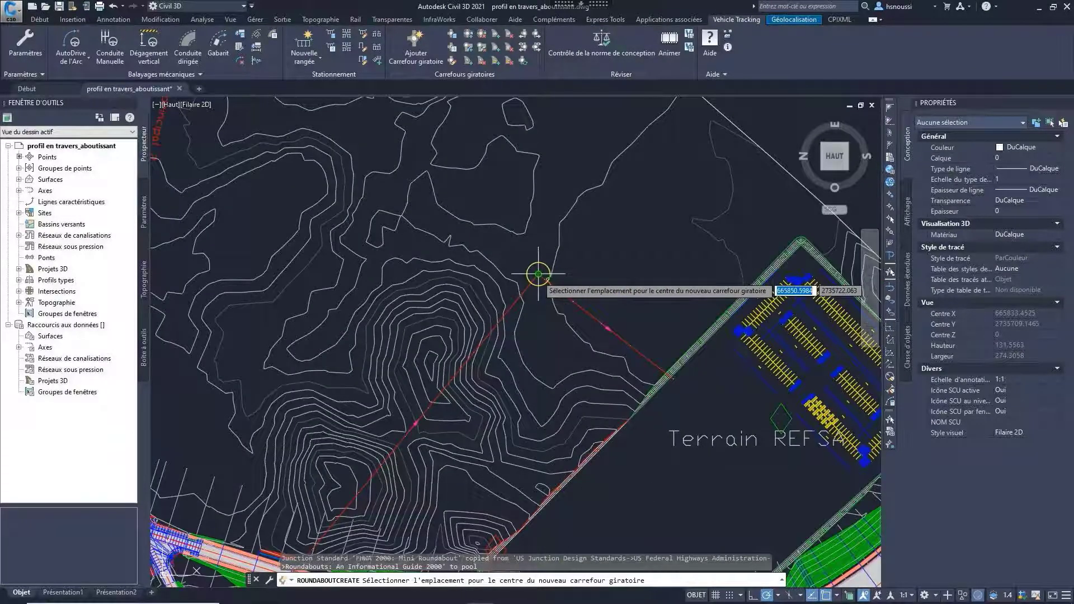
pyautogui.click(538, 274)
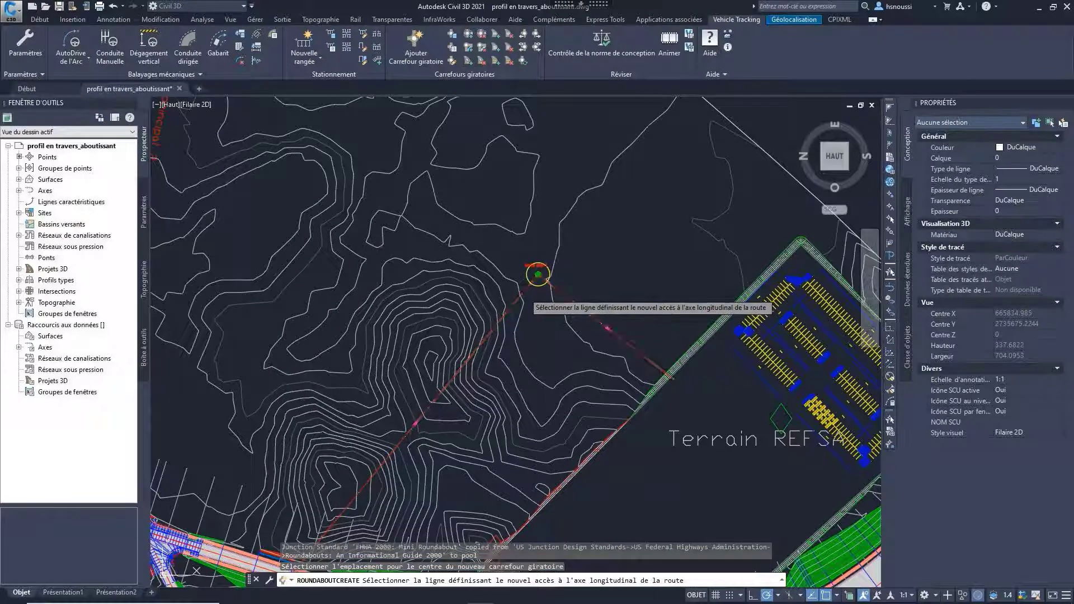
# Step: Create the first roundabout branch along Axe - (8) with approach and departure lane widths of 3.5
pyautogui.click(538, 275)
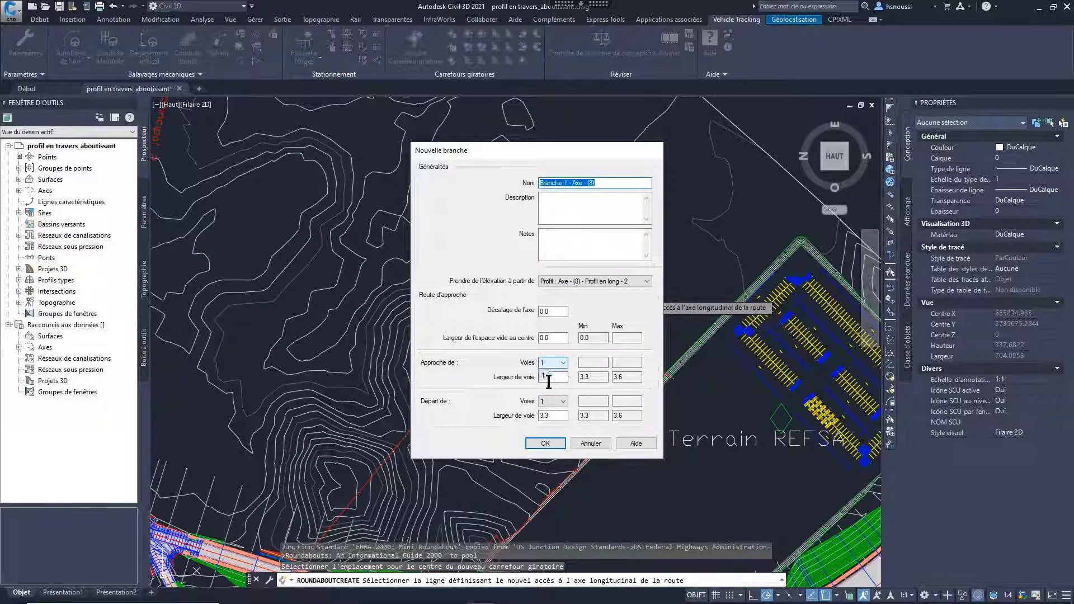
pyautogui.moveTo(556, 378); pyautogui.dragTo(521, 382)
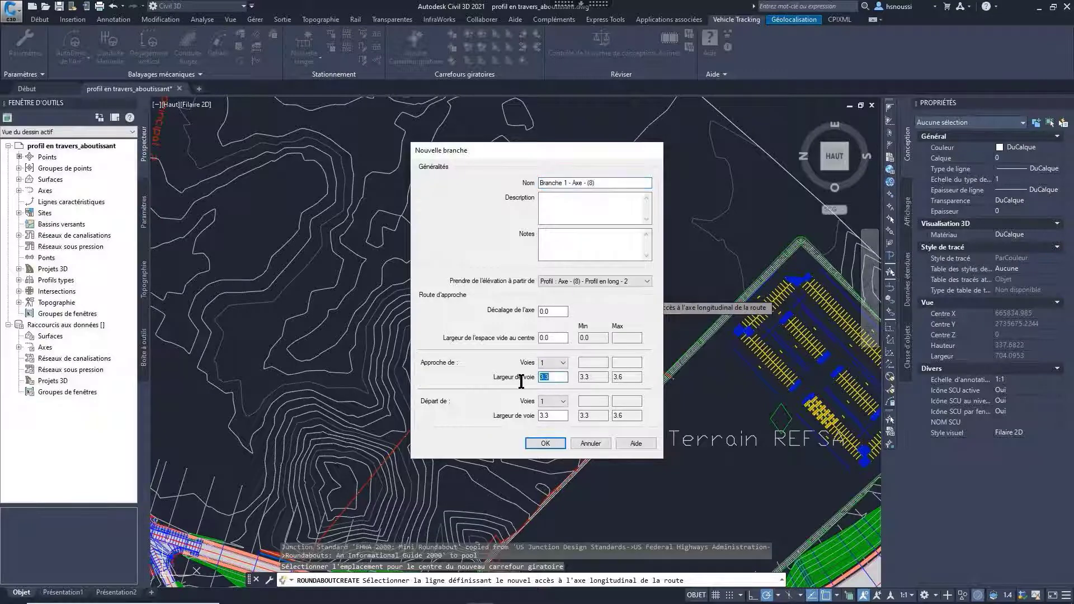
pyautogui.write('3.5')
pyautogui.moveTo(554, 417); pyautogui.dragTo(532, 417)
pyautogui.write('3.5')
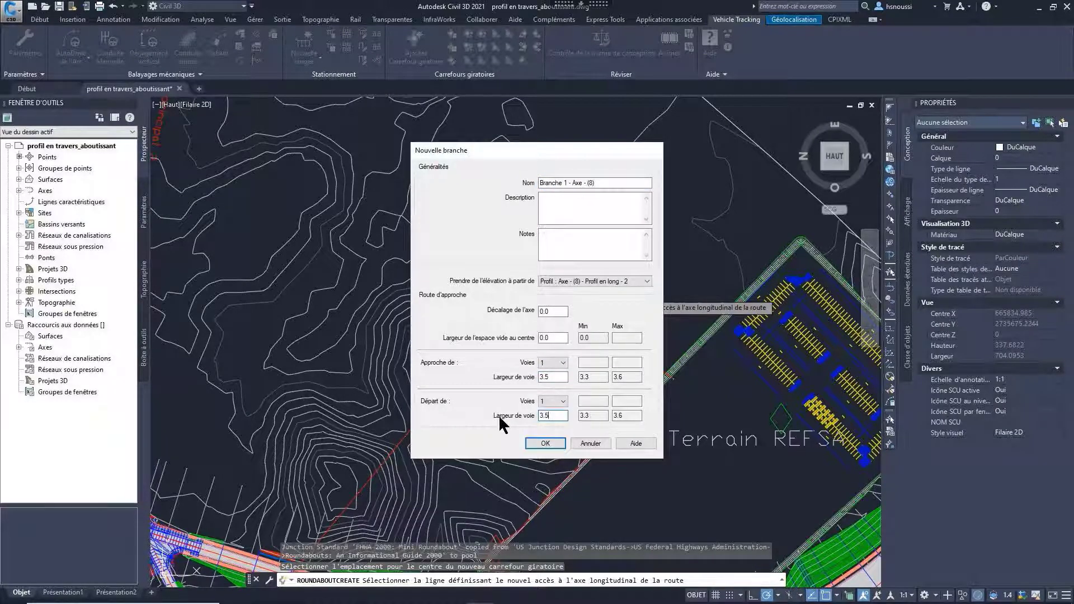
pyautogui.click(551, 442)
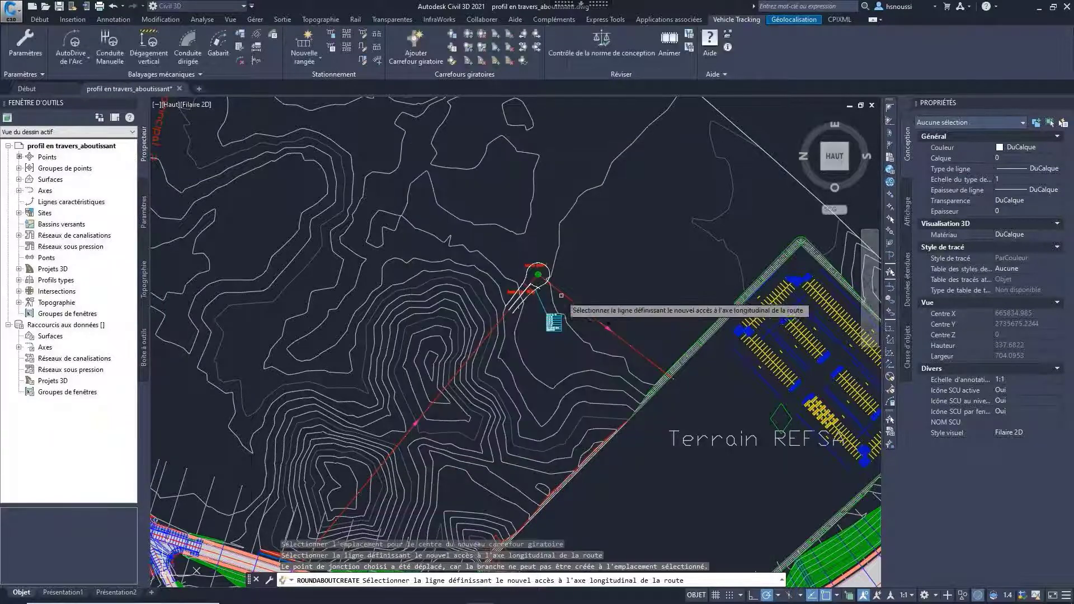
# Step: Add the second branch on the Axe - (8) side toward Terrain REFSA, with two lanes each way, 3.5 wide, and finish the roundabout
pyautogui.click(550, 315)
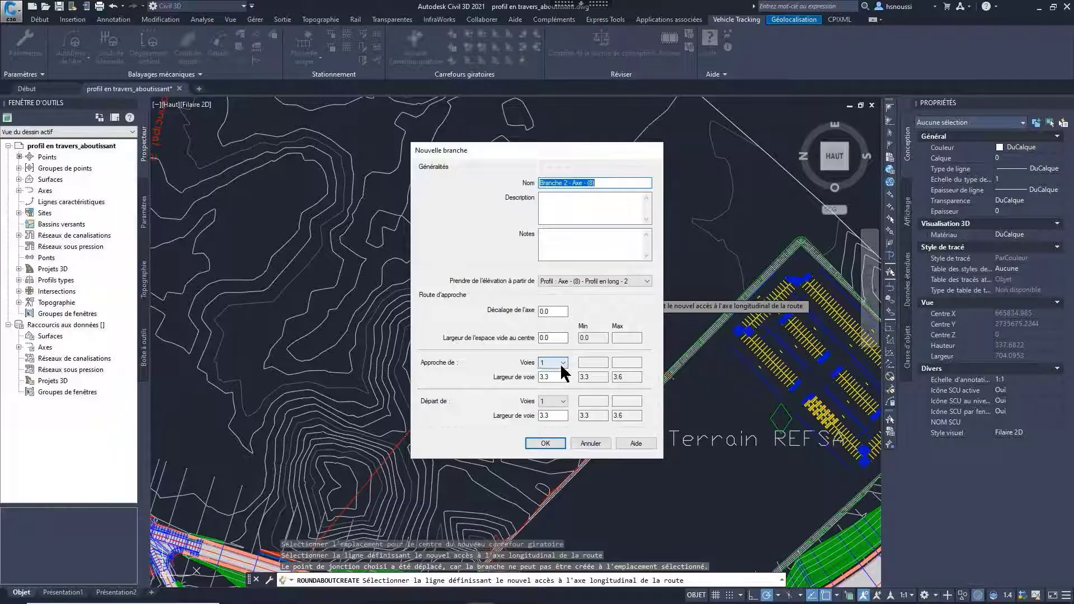
pyautogui.click(563, 362)
pyautogui.click(551, 379)
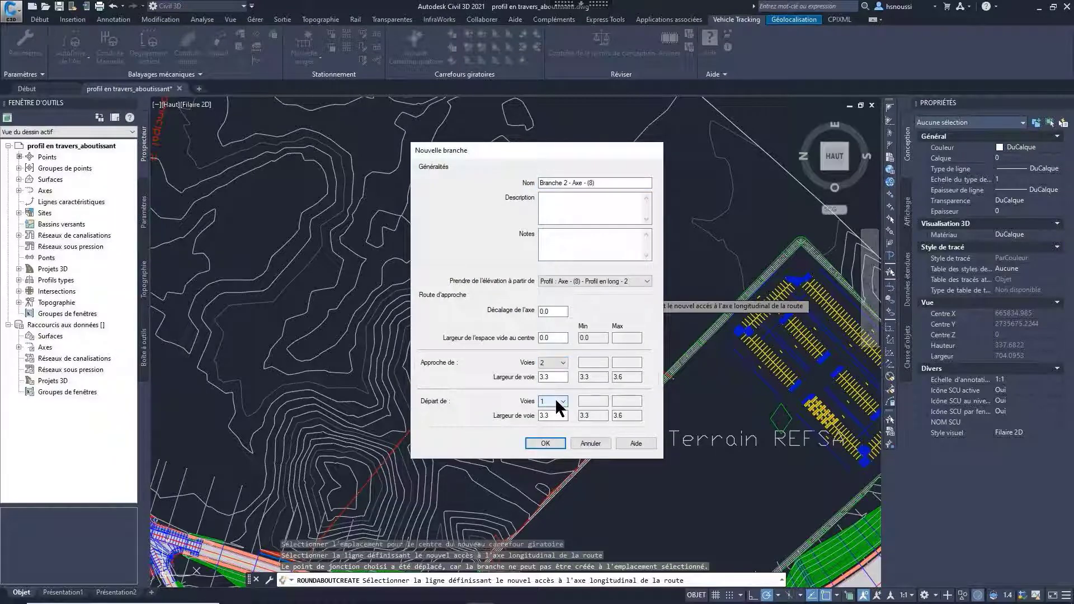
pyautogui.click(556, 400)
pyautogui.click(553, 418)
pyautogui.moveTo(551, 377); pyautogui.dragTo(534, 378)
pyautogui.write('3.5')
pyautogui.moveTo(556, 416); pyautogui.dragTo(534, 417)
pyautogui.write('3.5')
pyautogui.click(550, 441)
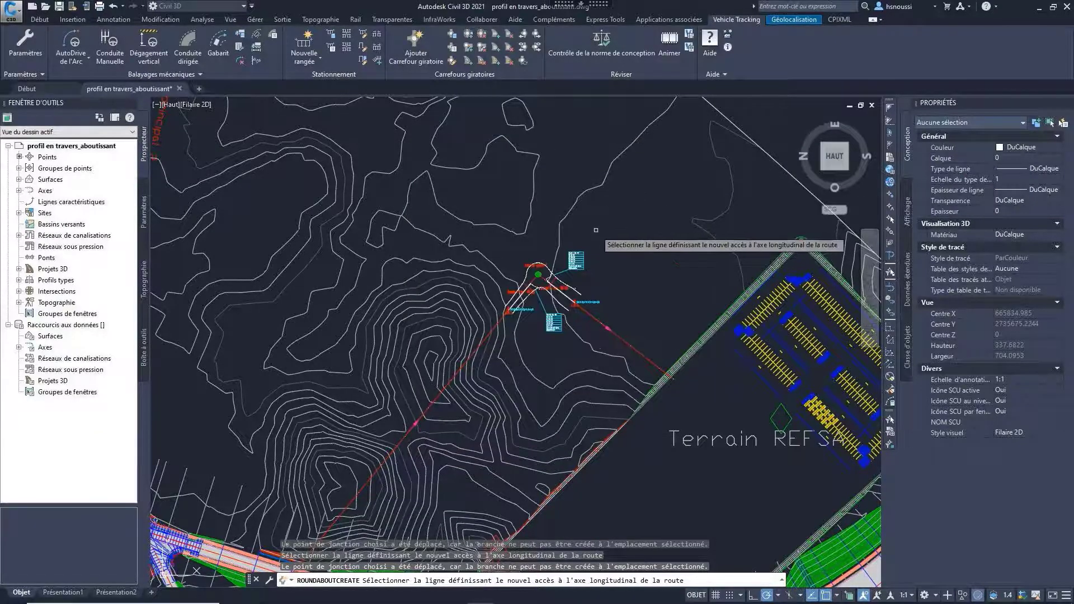
pyautogui.press('Return')
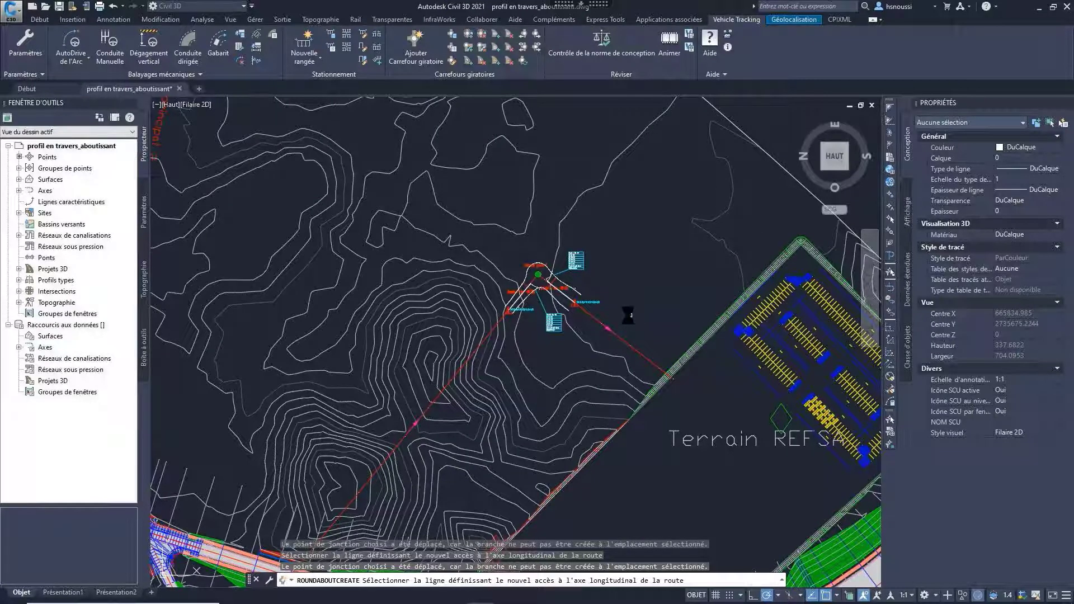
# Step: Add a baseline on Axe - (8) to the Carrefour giratoire 1 corridor through its corridor properties
pyautogui.moveTo(618, 307); pyautogui.dragTo(596, 282, button='middle')
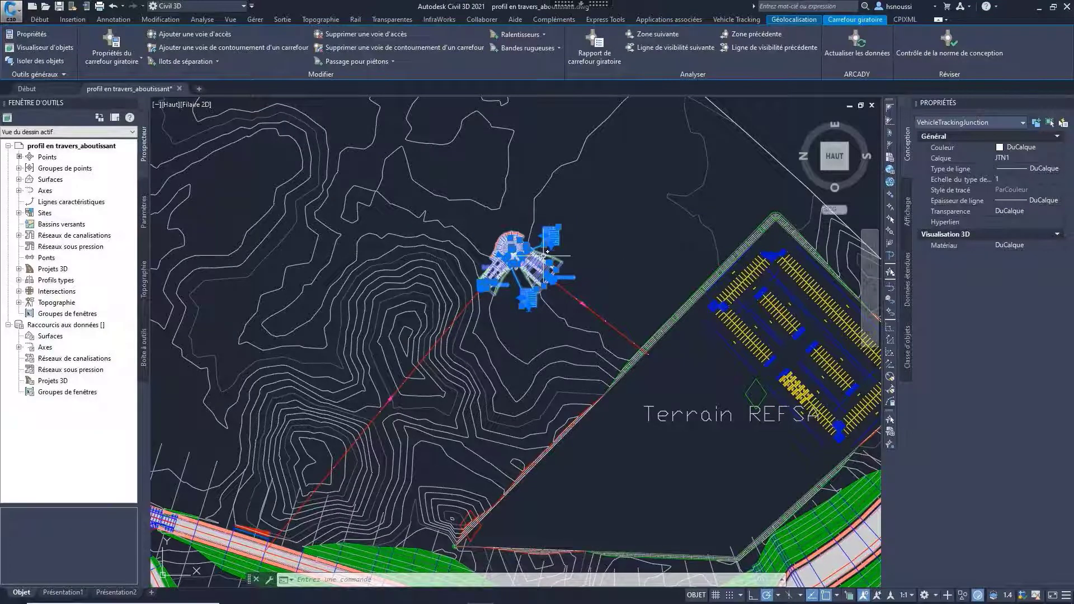
pyautogui.press('Escape')
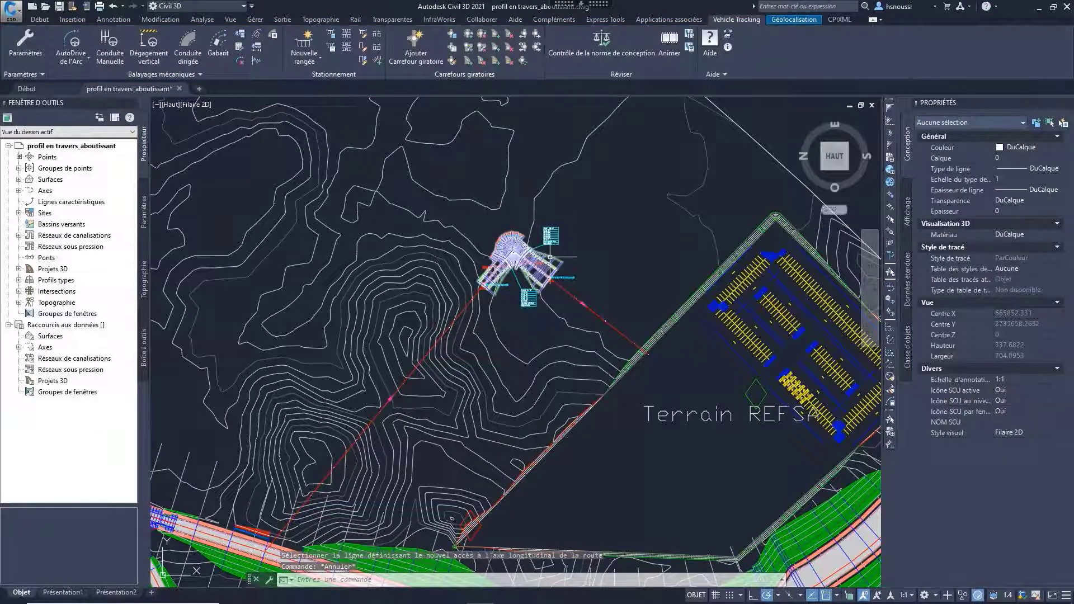
pyautogui.click(550, 257)
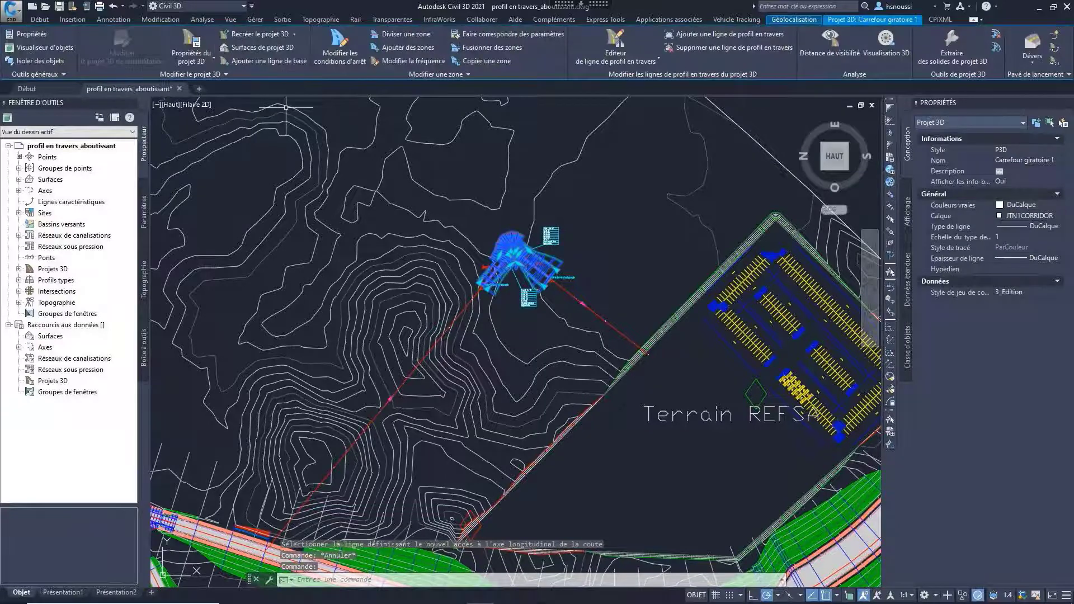
pyautogui.click(192, 56)
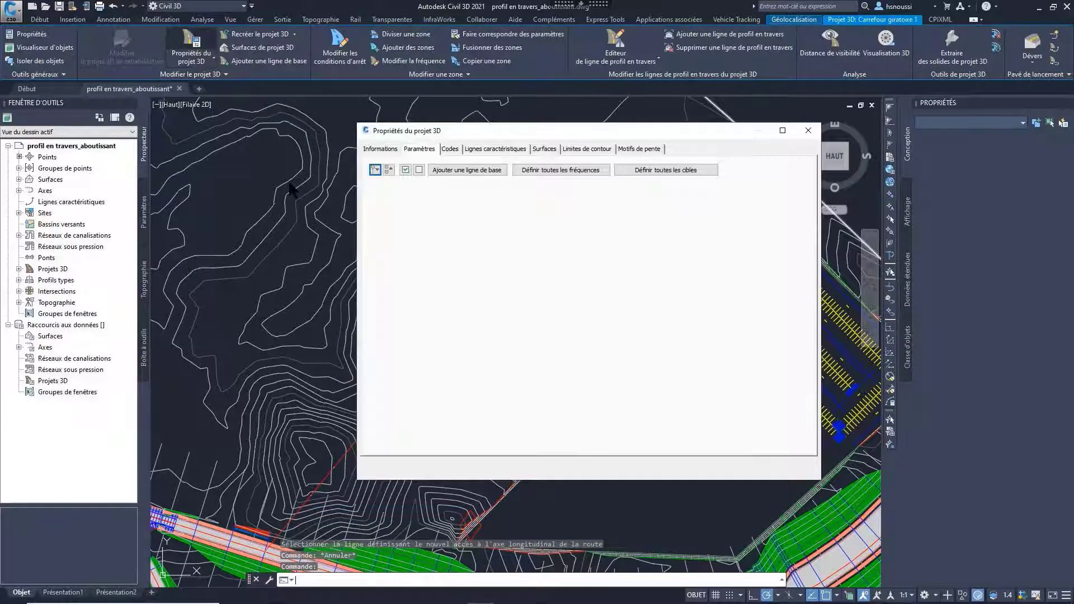
pyautogui.click(539, 172)
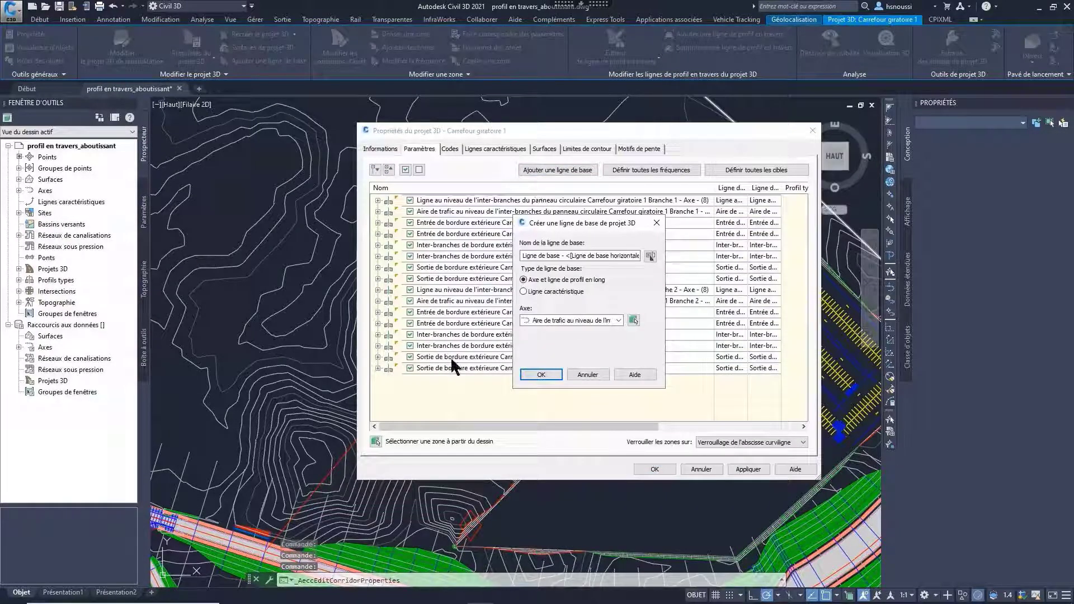
pyautogui.click(617, 318)
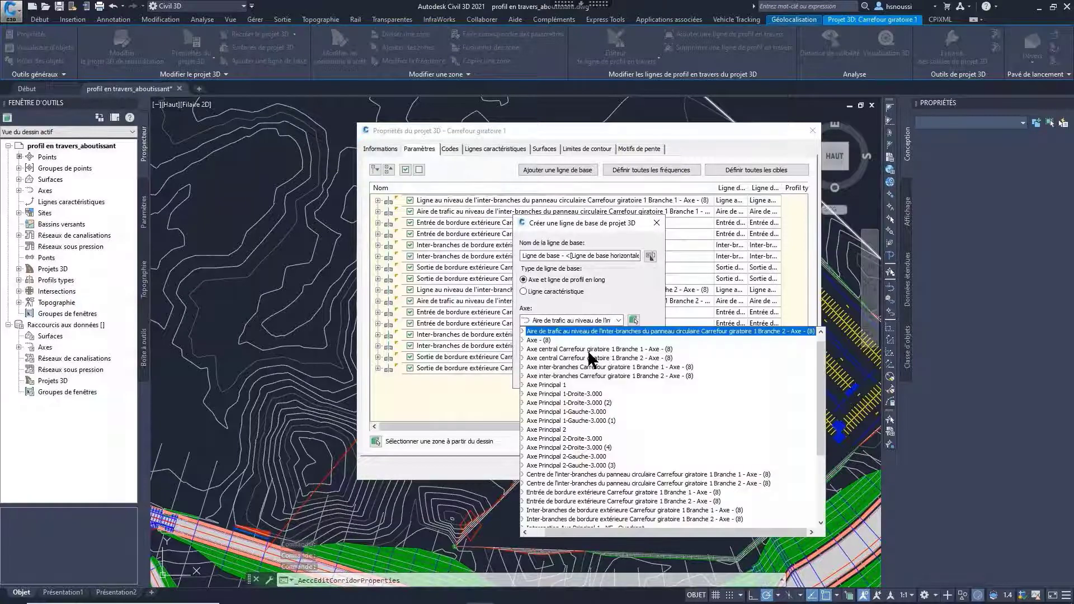
pyautogui.click(540, 340)
pyautogui.click(548, 373)
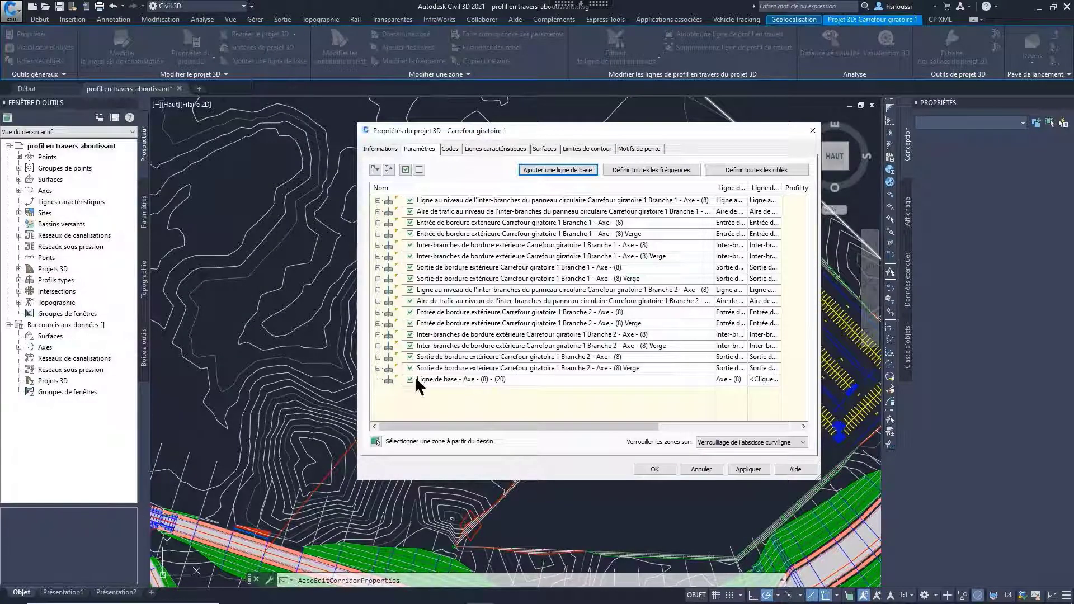
# Step: Add a region using Basic Assembly to the Axe - (8) baseline of the roundabout corridor
pyautogui.rightClick(415, 376)
pyautogui.click(474, 390)
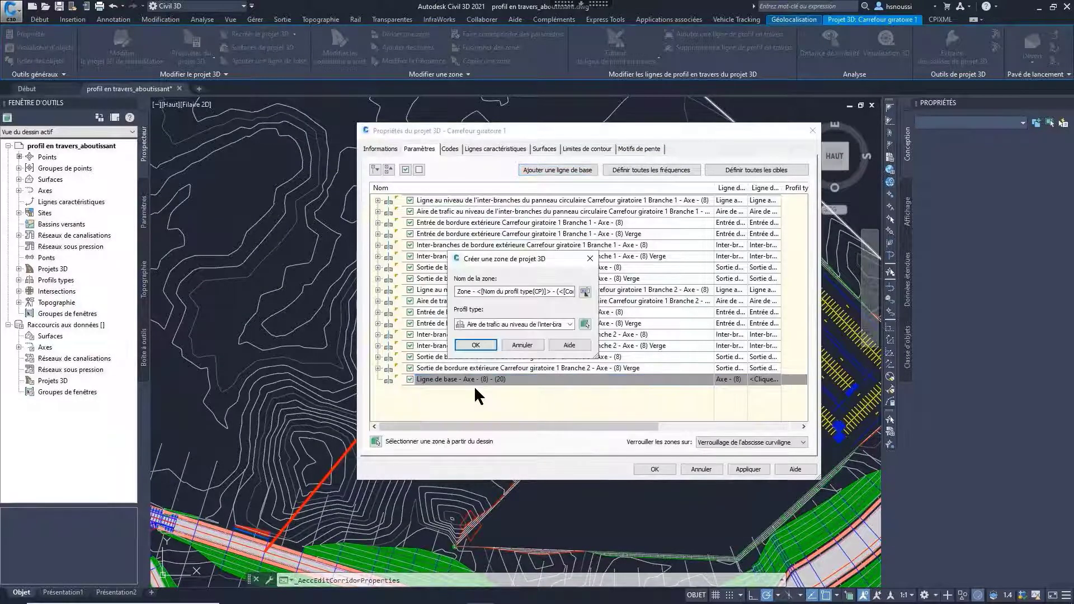
pyautogui.click(552, 324)
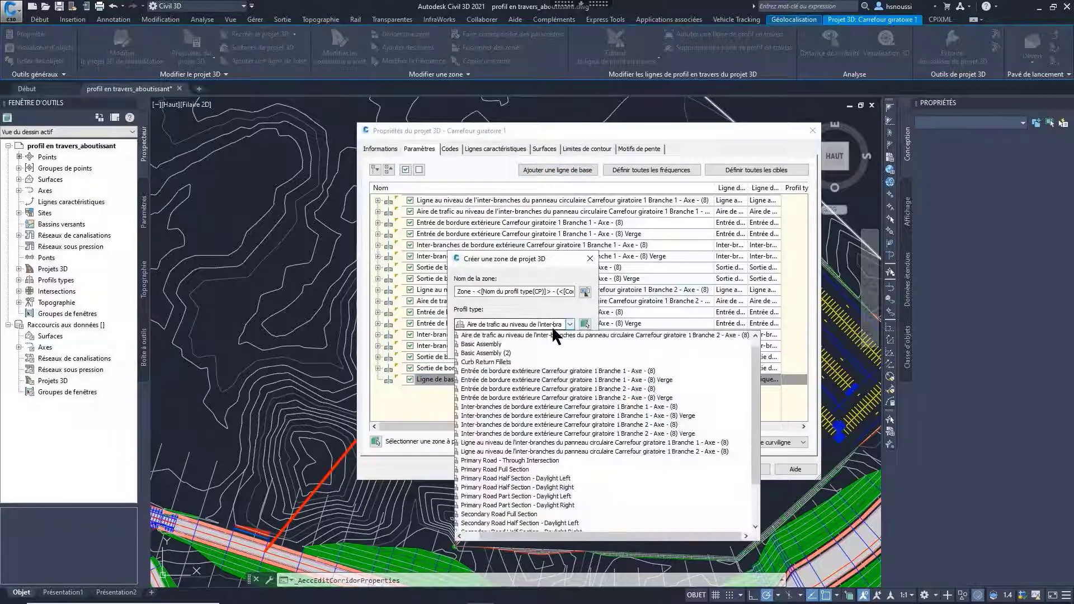
pyautogui.click(491, 345)
pyautogui.click(517, 358)
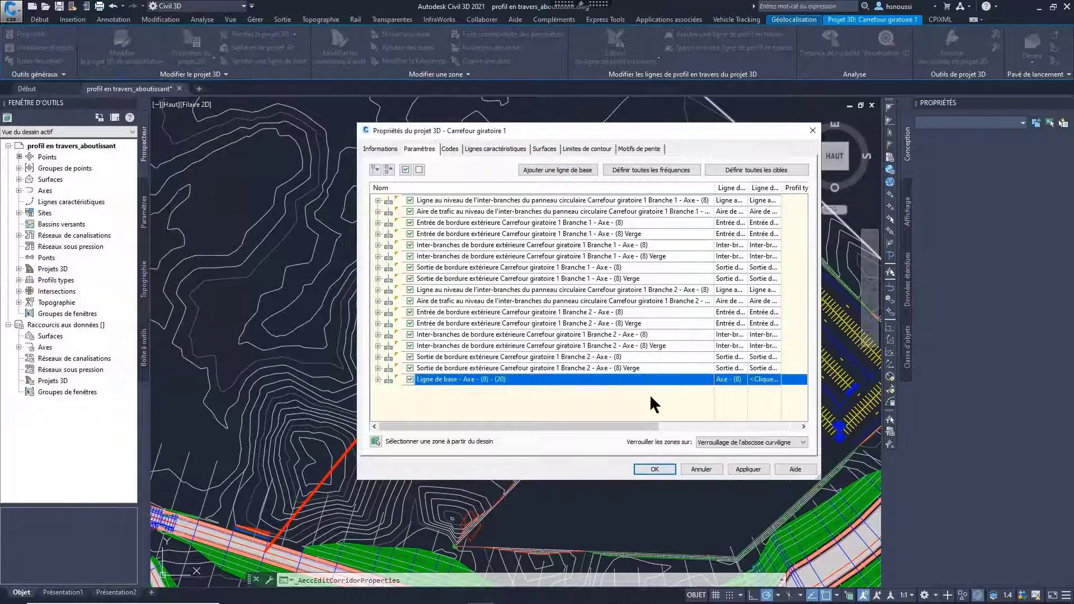
# Step: Assign the Axe - (8) profile to the first Axe - (8) baseline and start its Basic Assembly region at the existing road's edge, about station 3.7 m
pyautogui.click(765, 379)
pyautogui.click(541, 336)
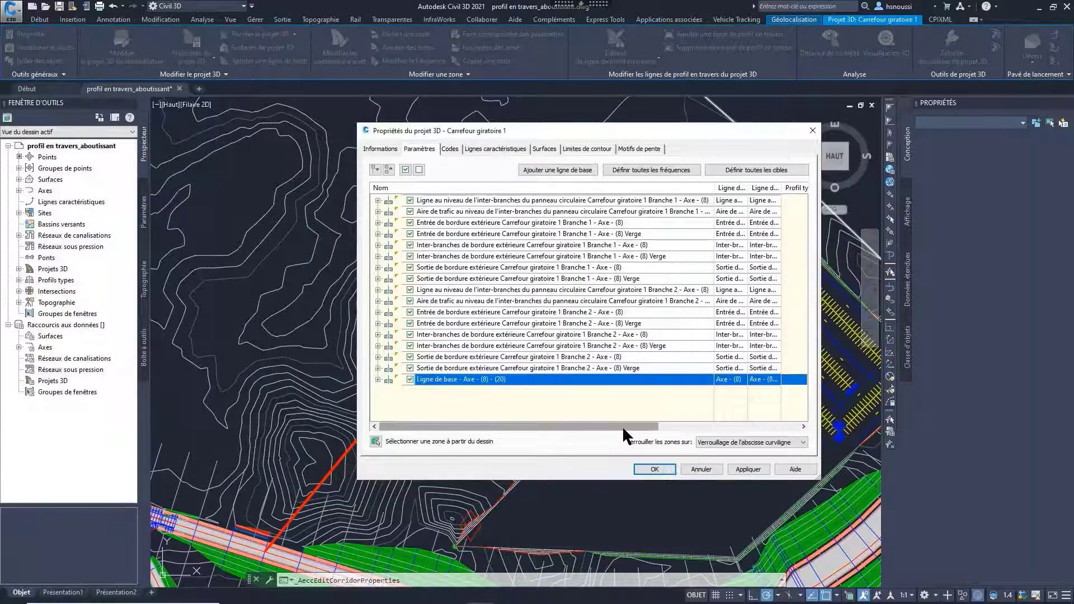
pyautogui.moveTo(622, 425); pyautogui.dragTo(685, 430)
pyautogui.click(378, 379)
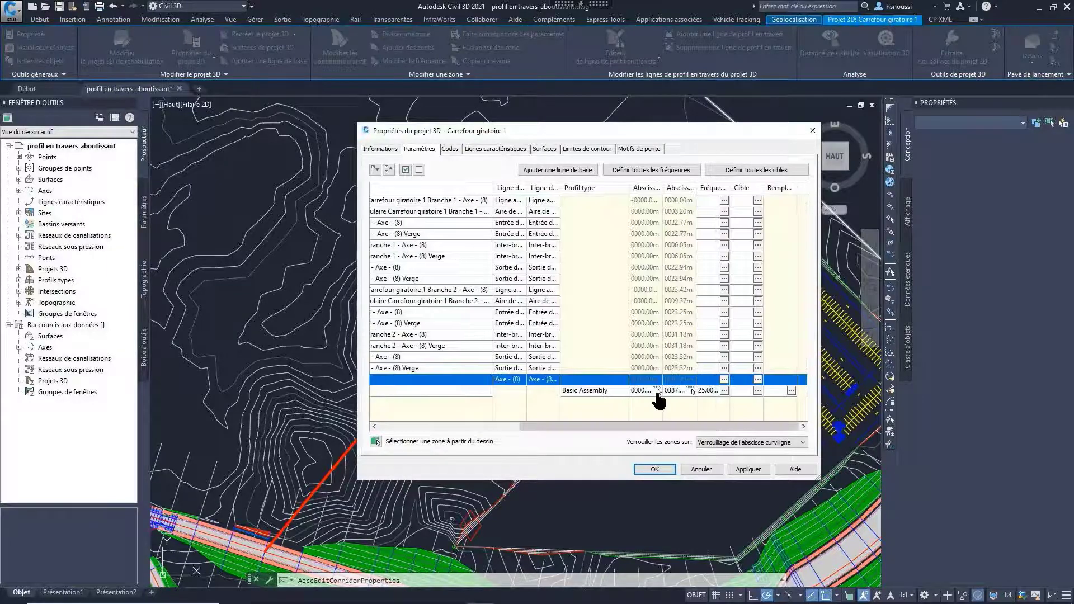
pyautogui.click(658, 391)
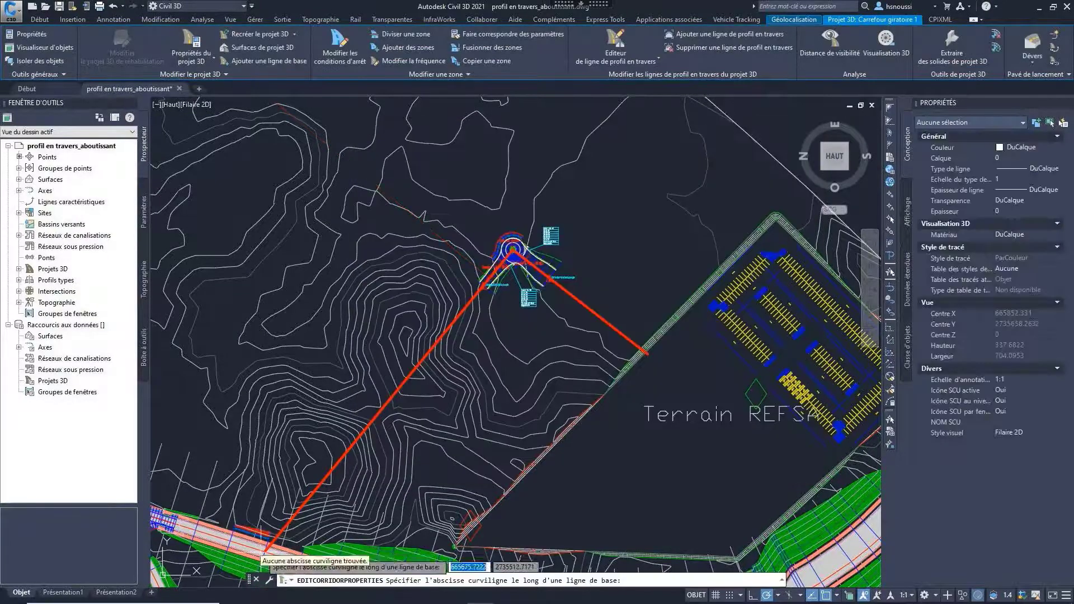
pyautogui.scroll(5, 270, 548)
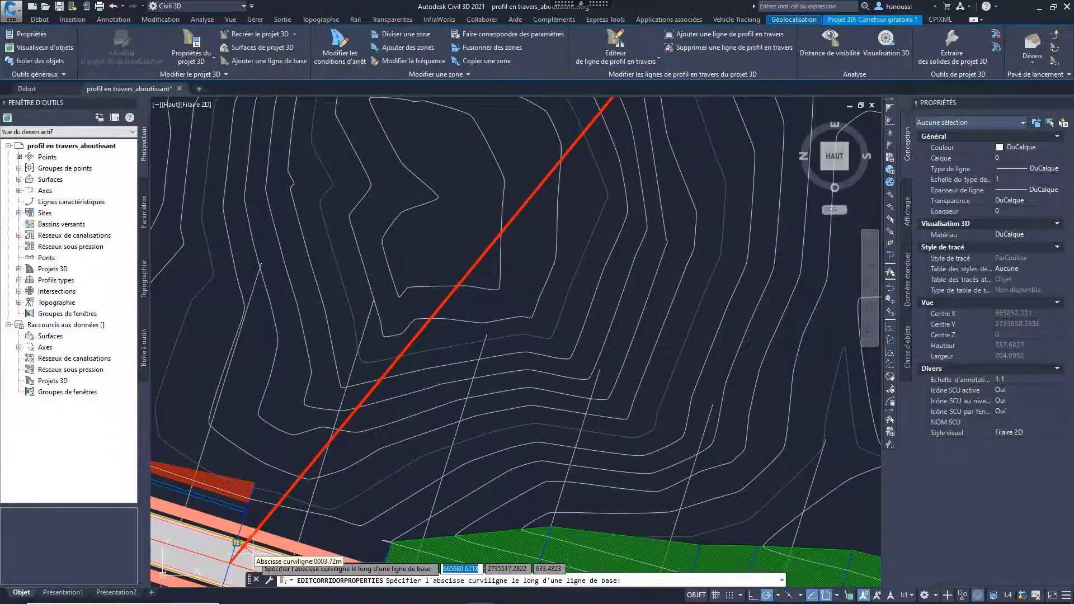
pyautogui.click(242, 543)
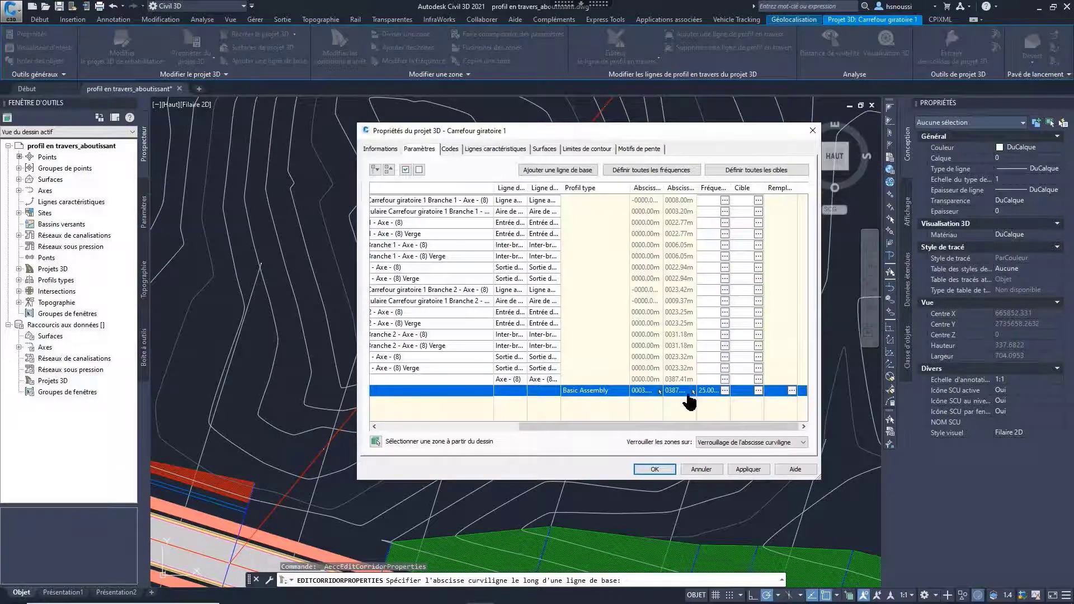
# Step: End the Basic Assembly region at the roundabout's Branch 1 entry, at about station 237 m
pyautogui.click(693, 392)
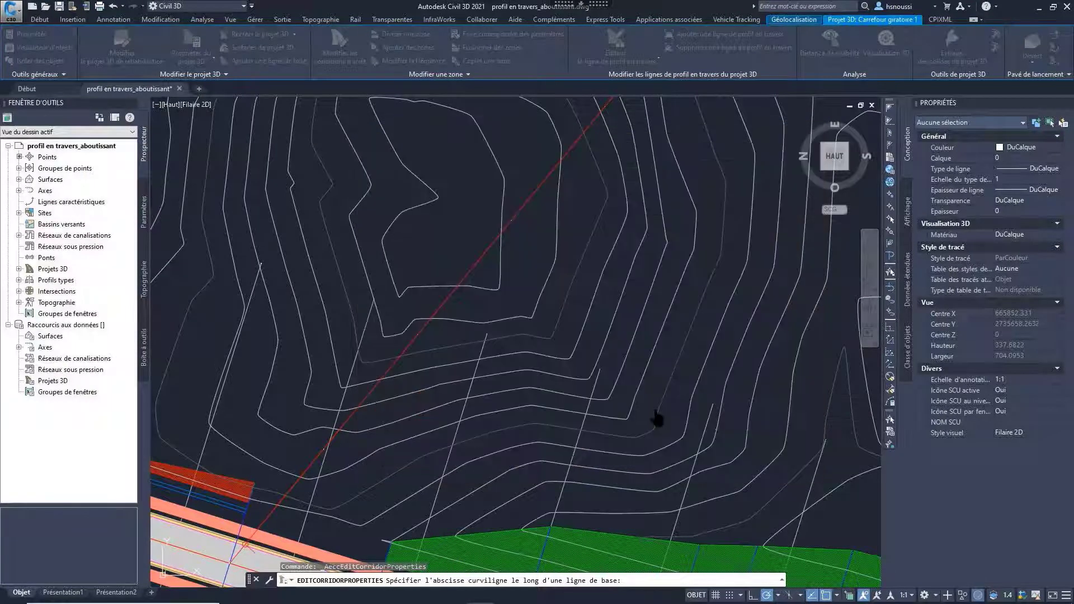
pyautogui.scroll(-6, 568, 437)
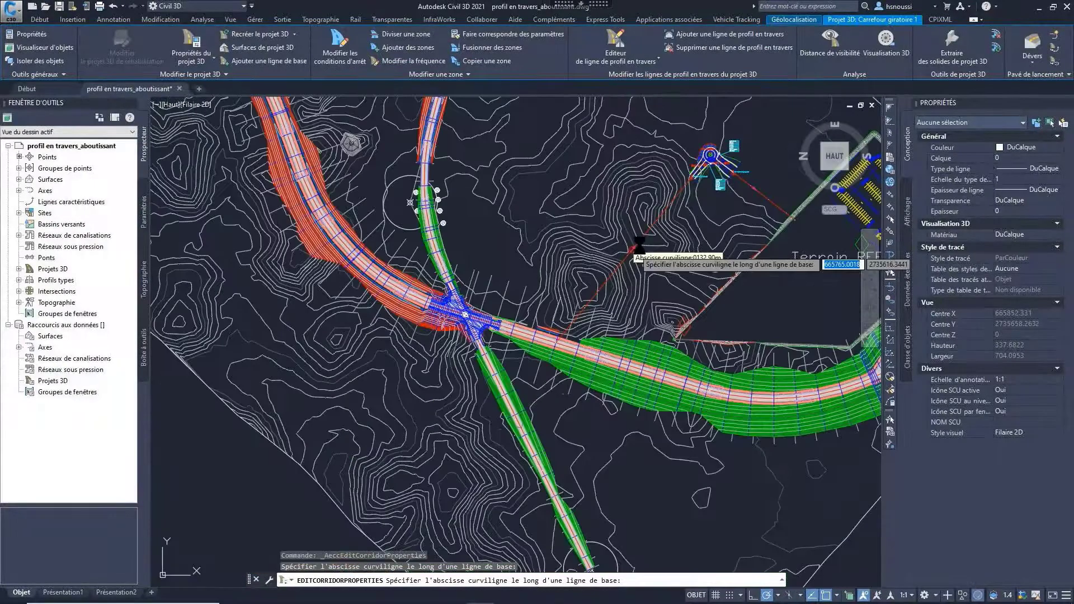
pyautogui.scroll(8, 682, 192)
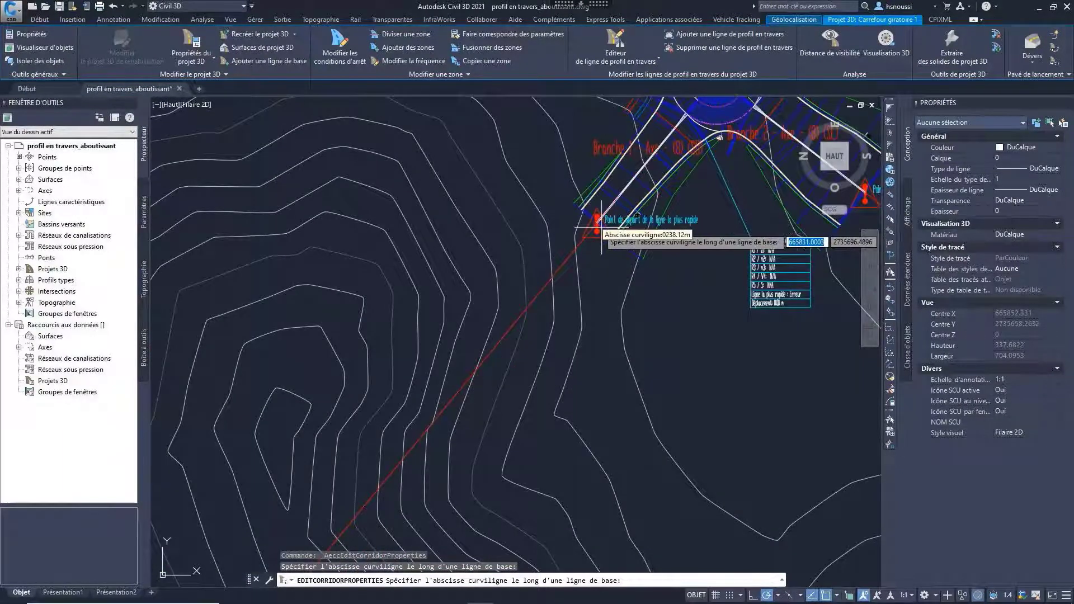
pyautogui.click(643, 229)
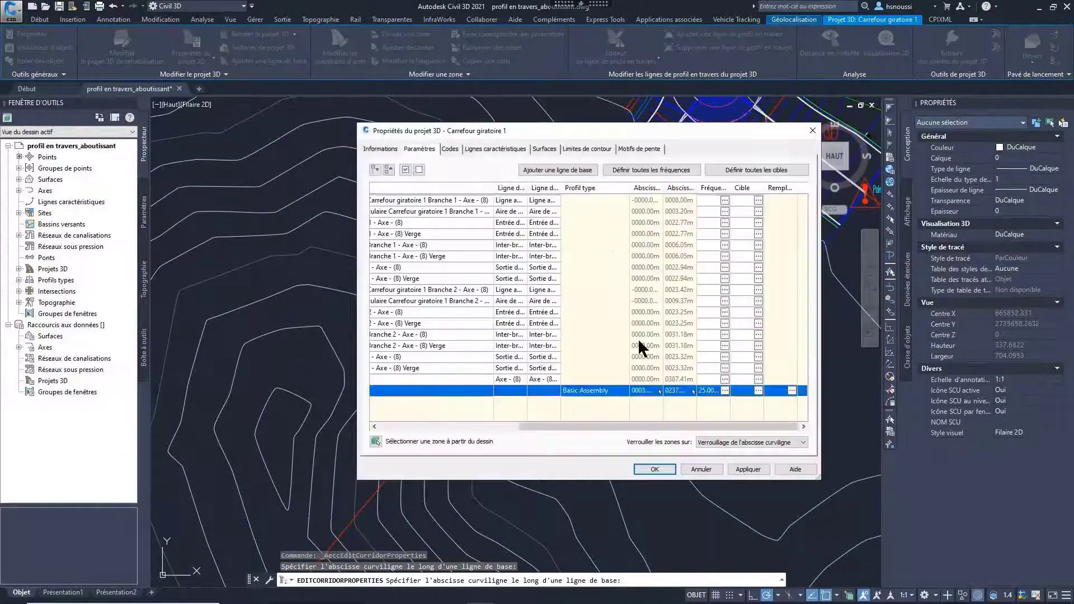
# Step: Add a second baseline on Axe - (8) to the roundabout corridor, based on alignment and profile
pyautogui.click(553, 170)
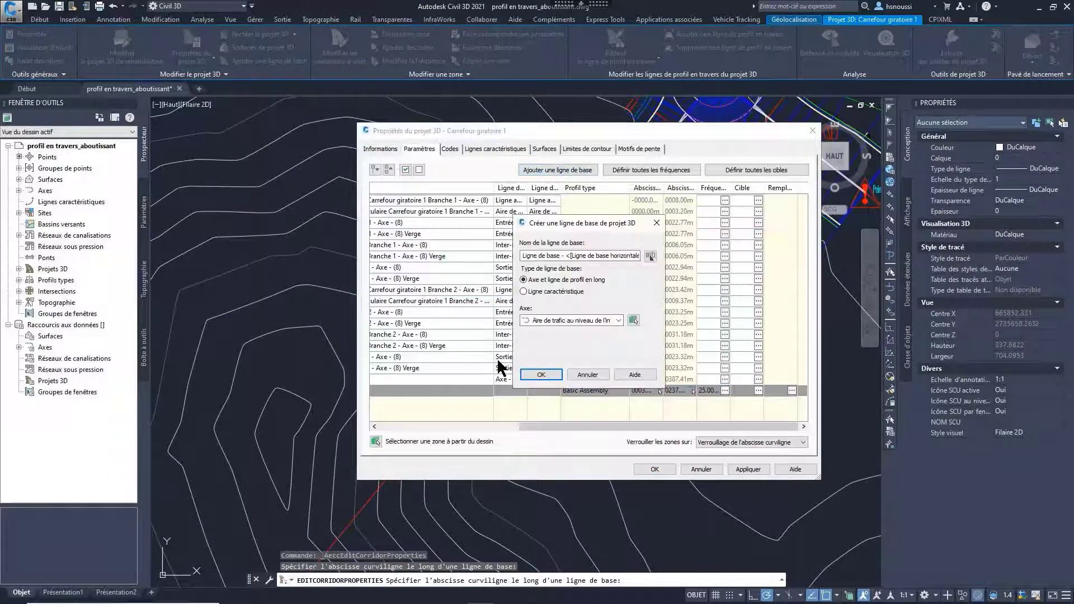
pyautogui.click(582, 321)
pyautogui.click(574, 333)
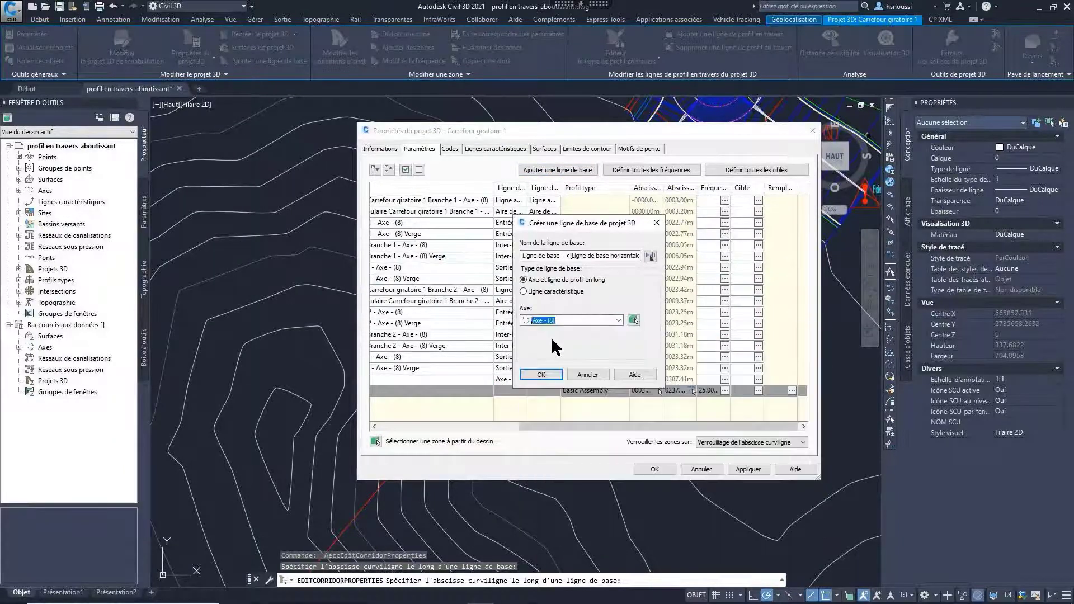
pyautogui.click(528, 372)
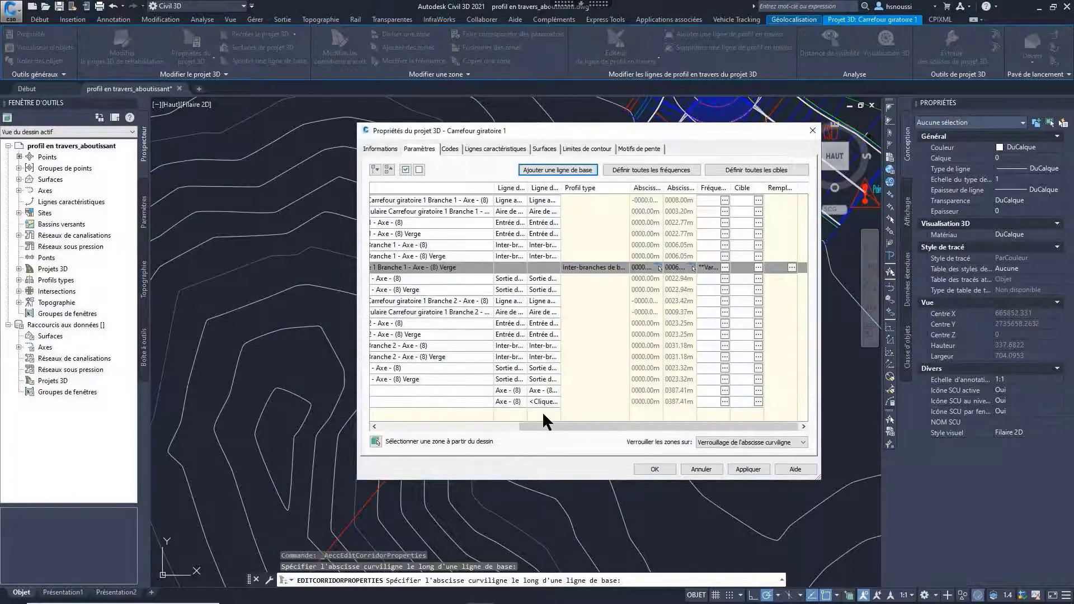
# Step: Add a region using Basic Assembly (2) to the second Axe - (8) baseline
pyautogui.moveTo(541, 425); pyautogui.dragTo(357, 429)
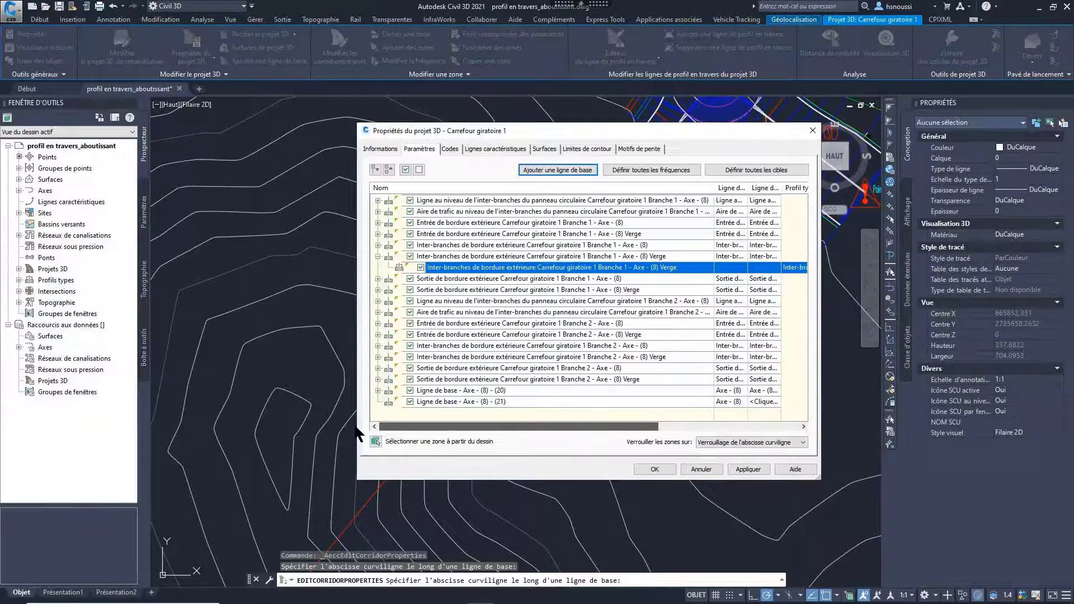
pyautogui.click(437, 399)
pyautogui.rightClick(429, 406)
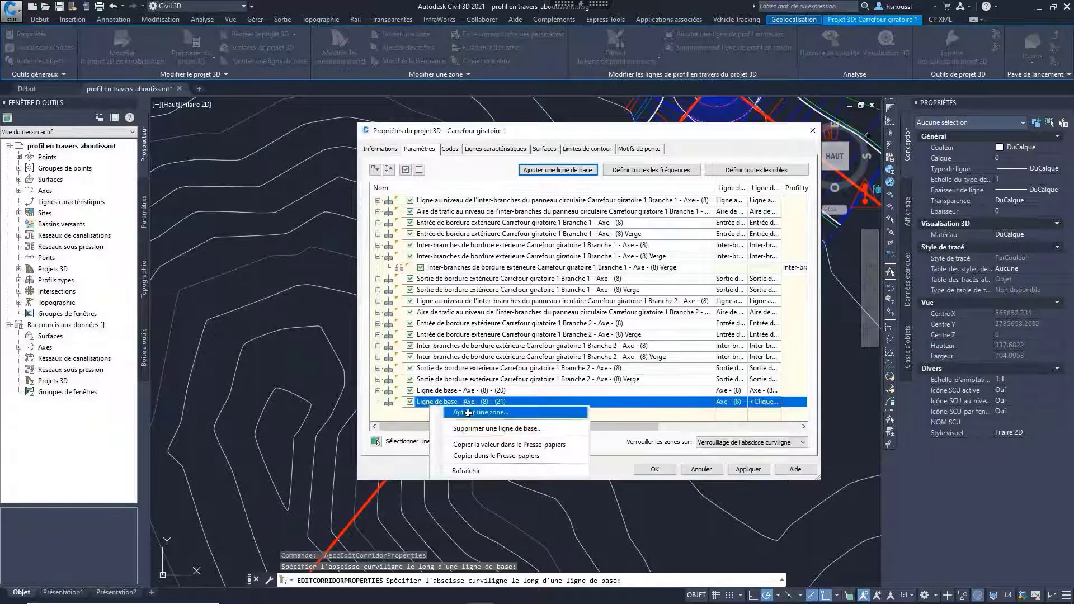
pyautogui.click(479, 413)
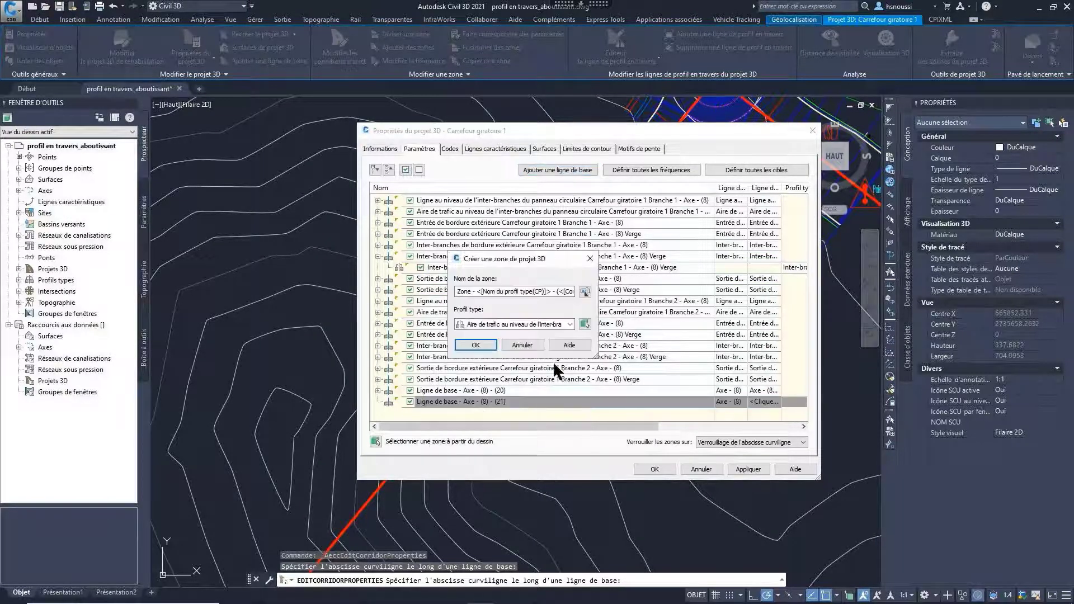
pyautogui.click(571, 325)
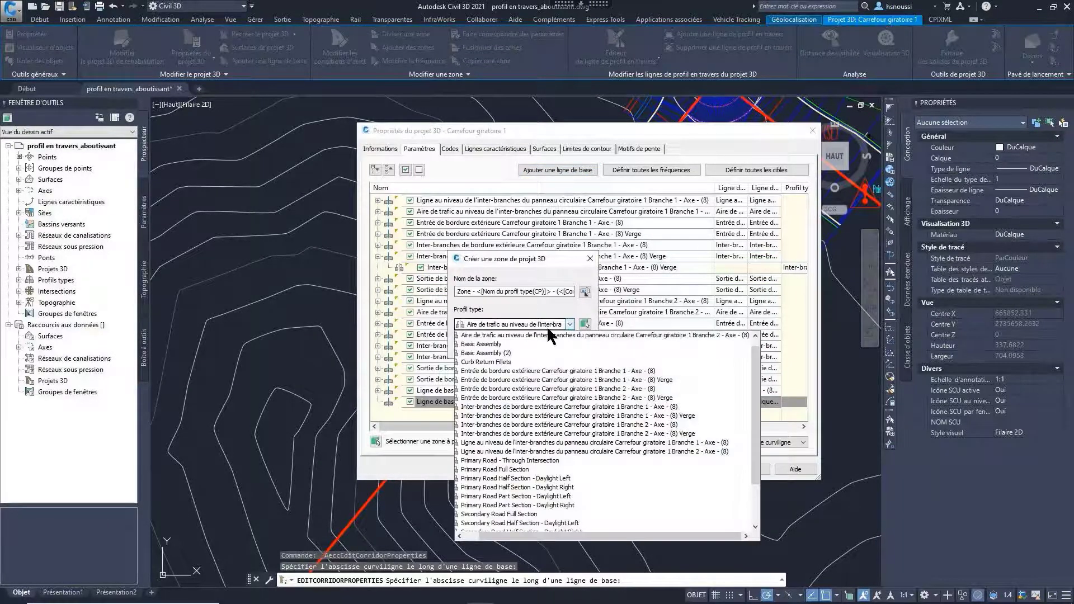
pyautogui.click(484, 353)
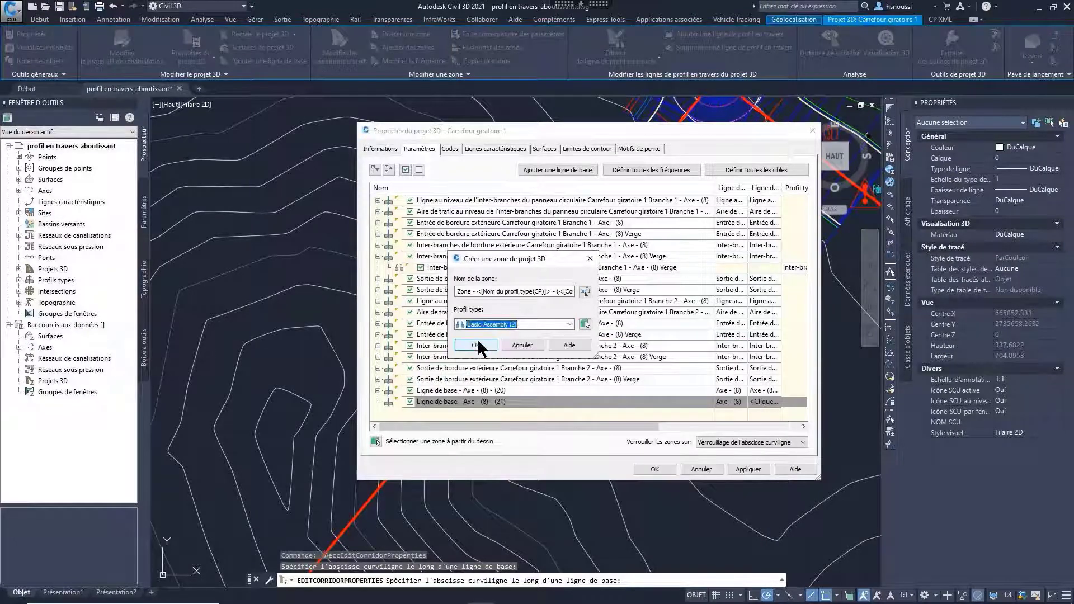
pyautogui.click(478, 343)
# Step: Assign the profile Axe - (8)-Surface - 1 to the second Axe - (8) baseline
pyautogui.moveTo(545, 425); pyautogui.dragTo(636, 425)
pyautogui.click(636, 401)
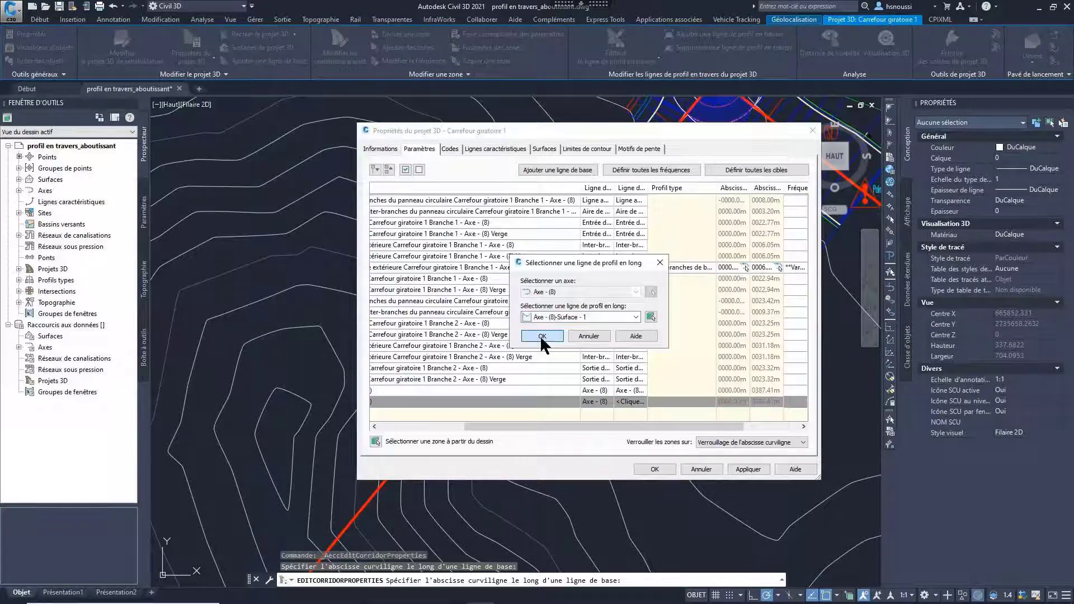
pyautogui.click(539, 334)
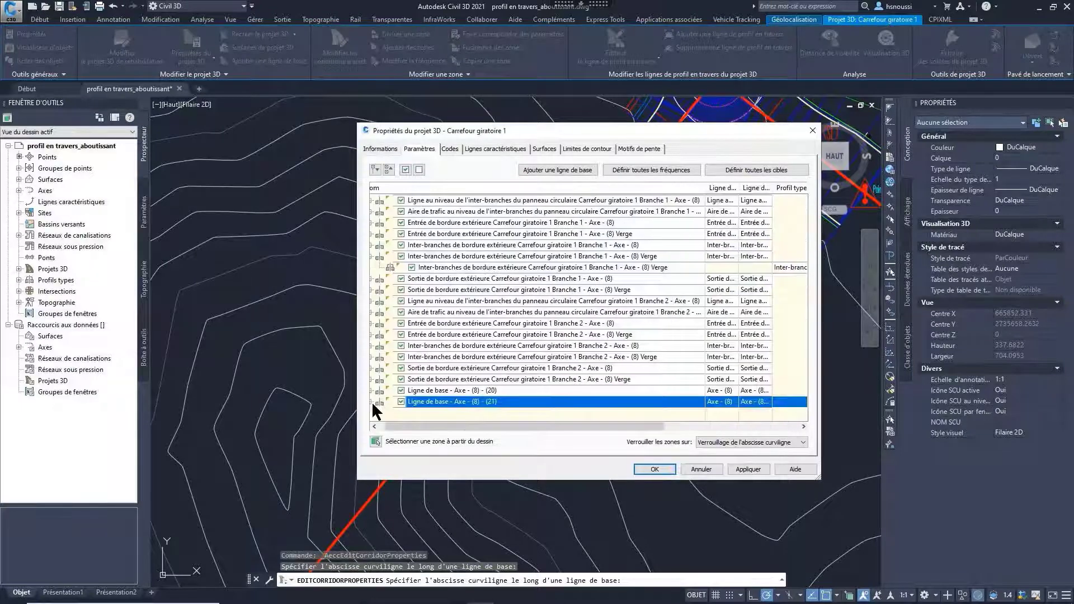
# Step: Limit the Basic Assembly (2) region to run from the Branch 2 exit, station 303.35, to the alignment's end at Terrain REFSA, station 387.41
pyautogui.moveTo(540, 425); pyautogui.dragTo(673, 428)
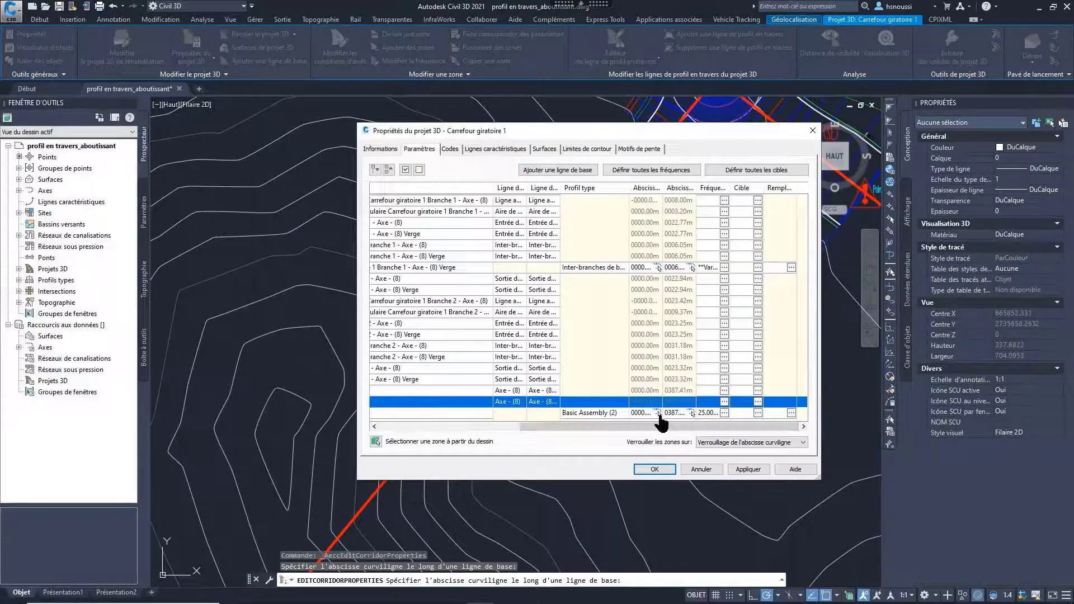
pyautogui.click(660, 415)
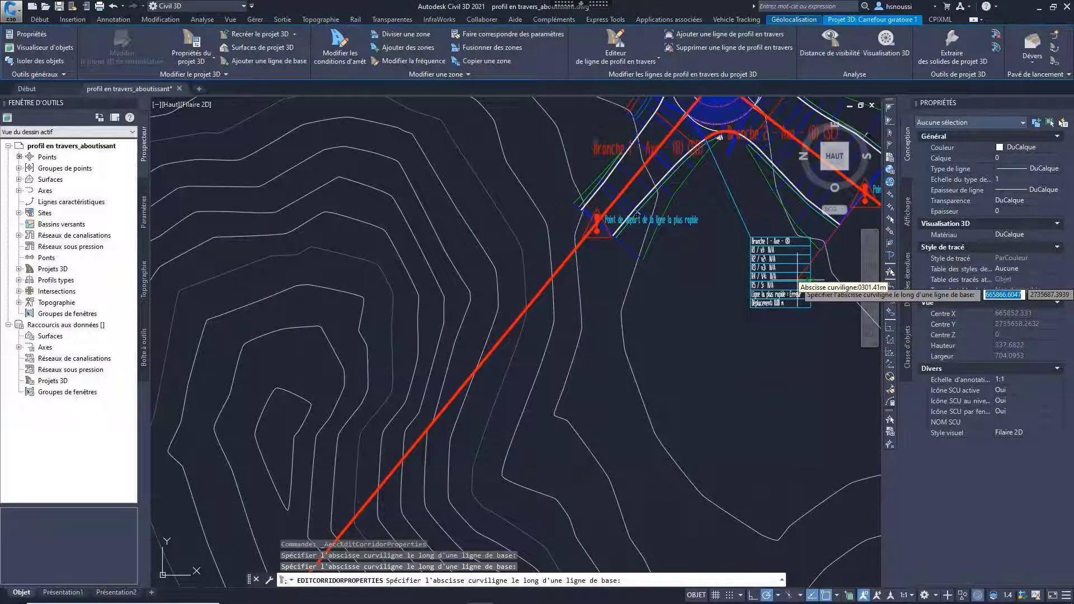
pyautogui.click(811, 280)
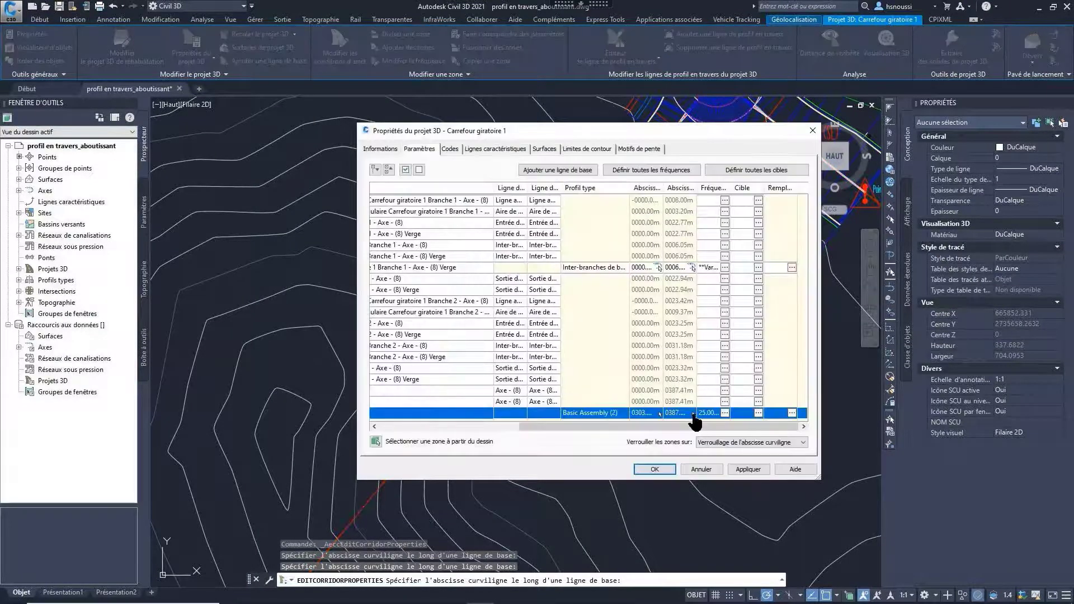
pyautogui.click(693, 414)
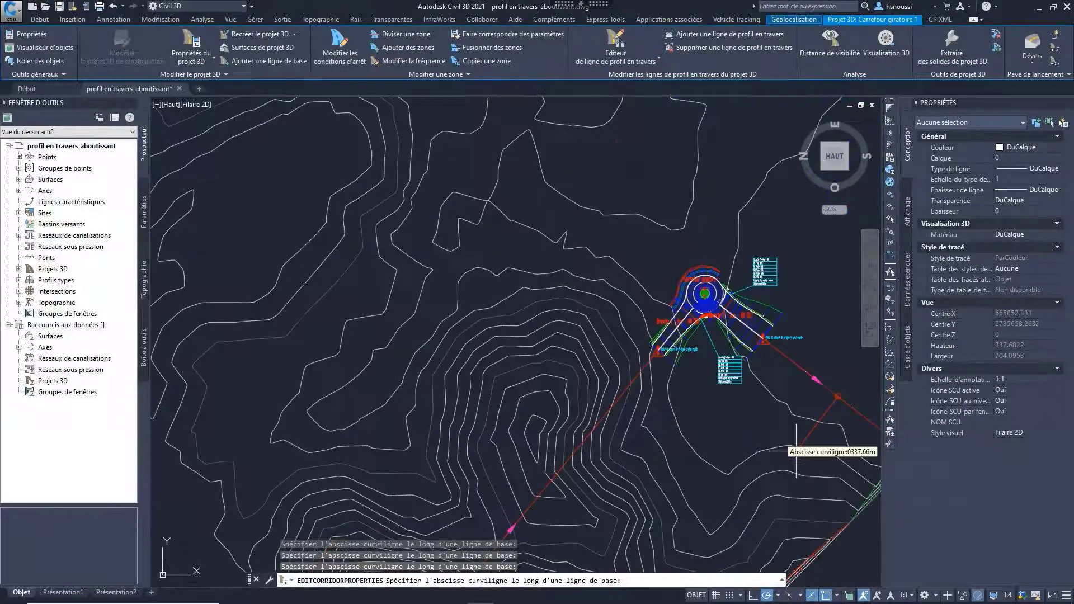
pyautogui.moveTo(789, 453); pyautogui.dragTo(568, 390, button='middle')
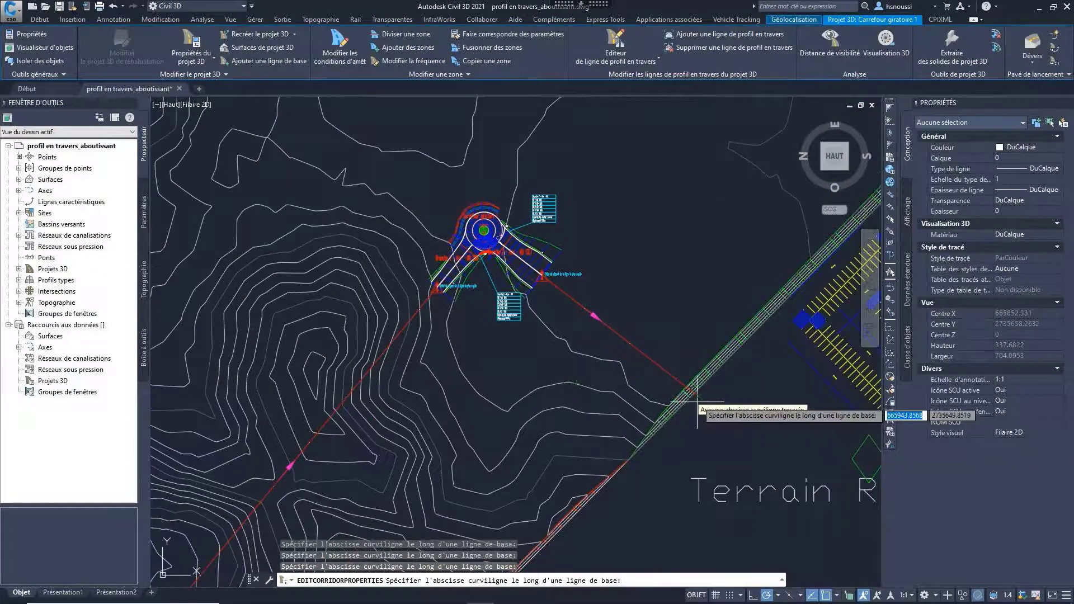
pyautogui.scroll(3, 698, 404)
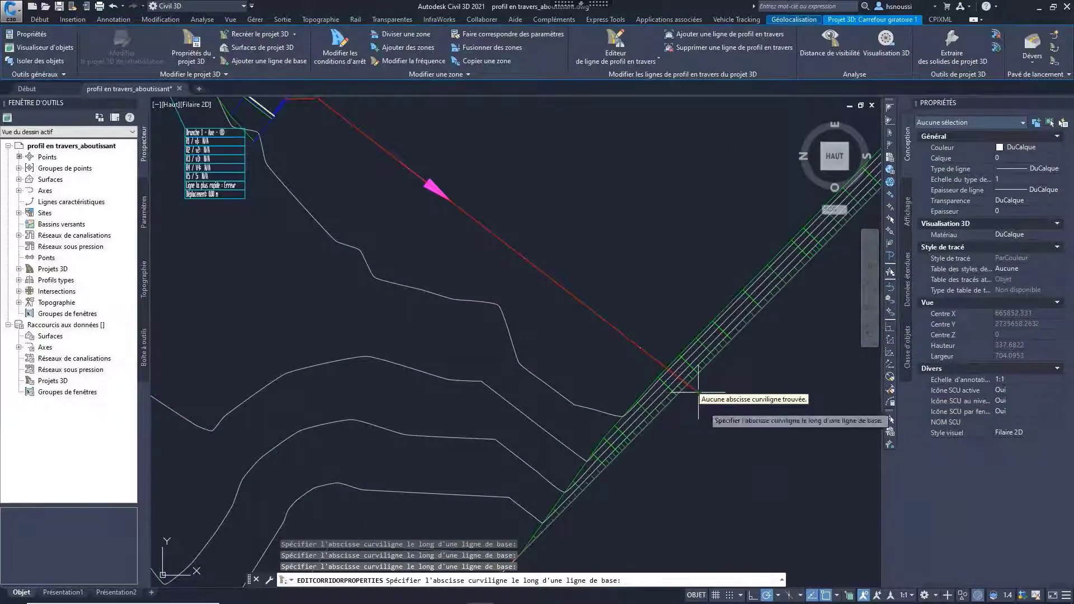
pyautogui.click(704, 391)
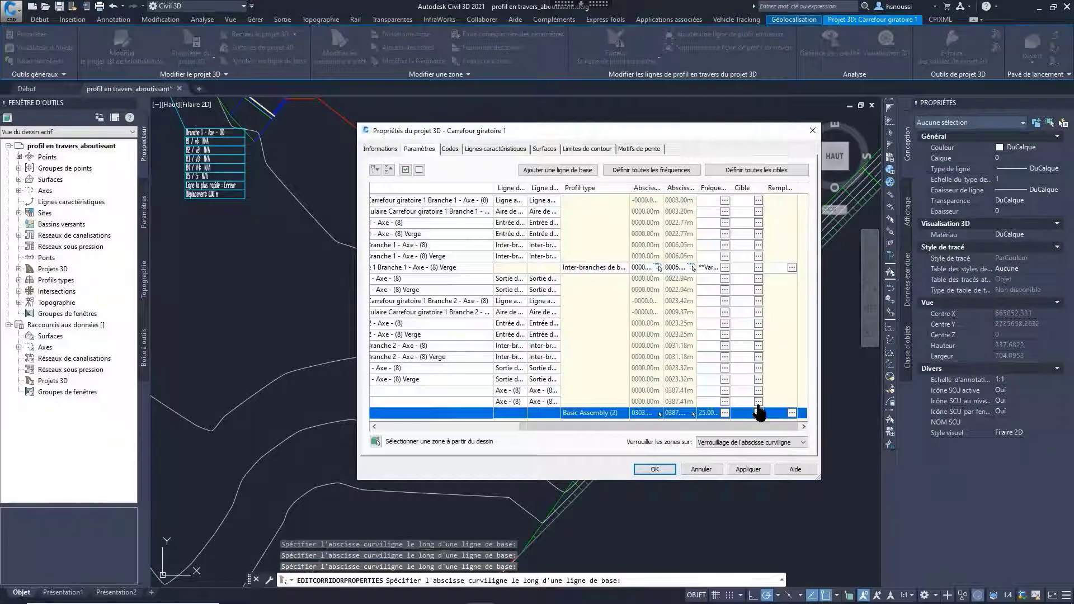
# Step: Set all surface targets of the Basic Assembly (2) region to Surface -Fini
pyautogui.click(758, 413)
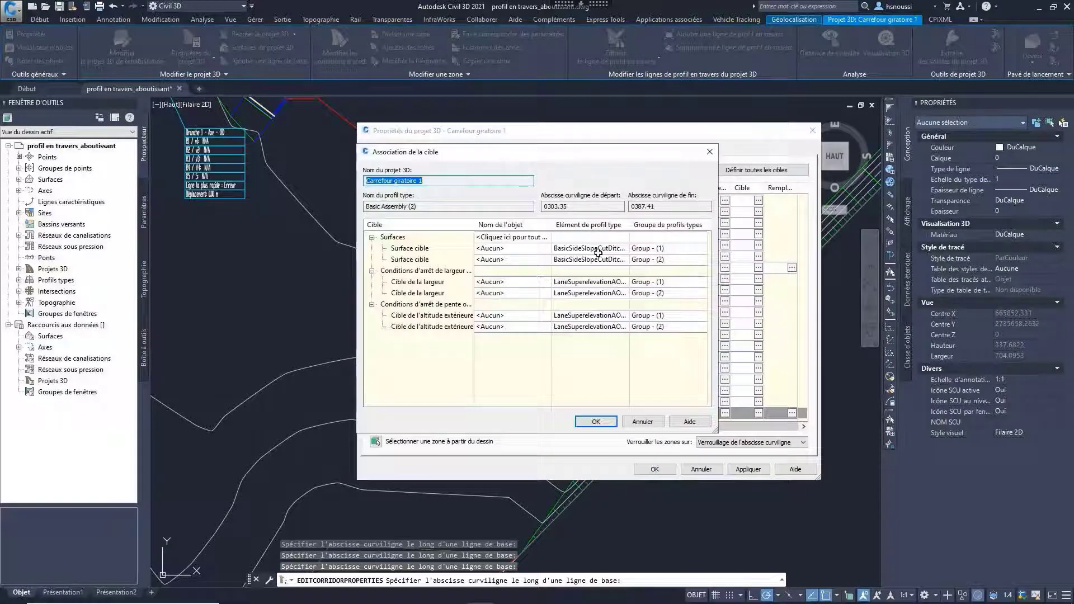
pyautogui.click(537, 242)
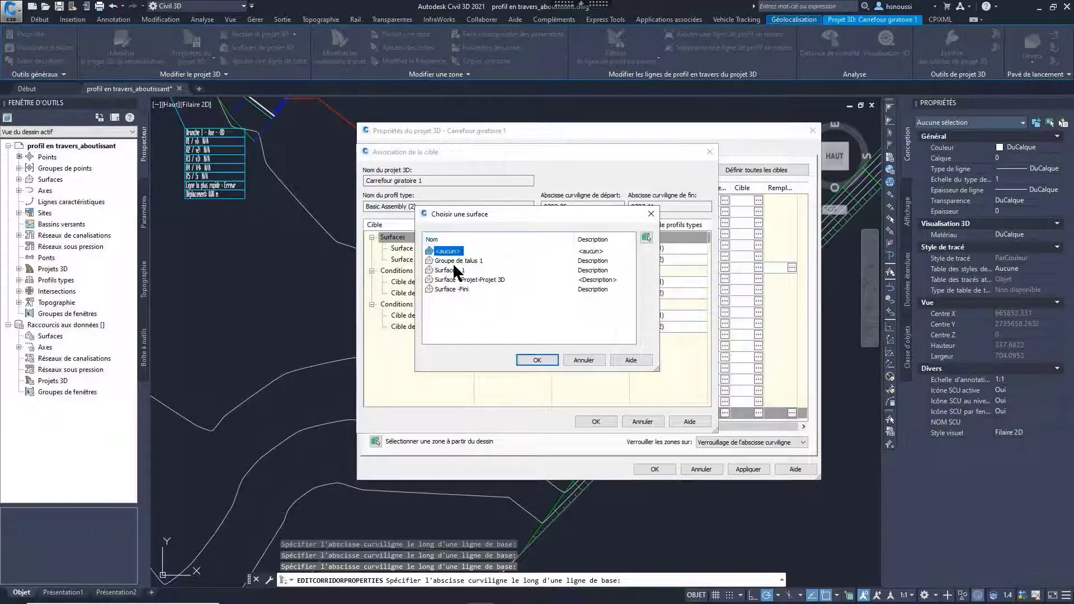
pyautogui.click(536, 360)
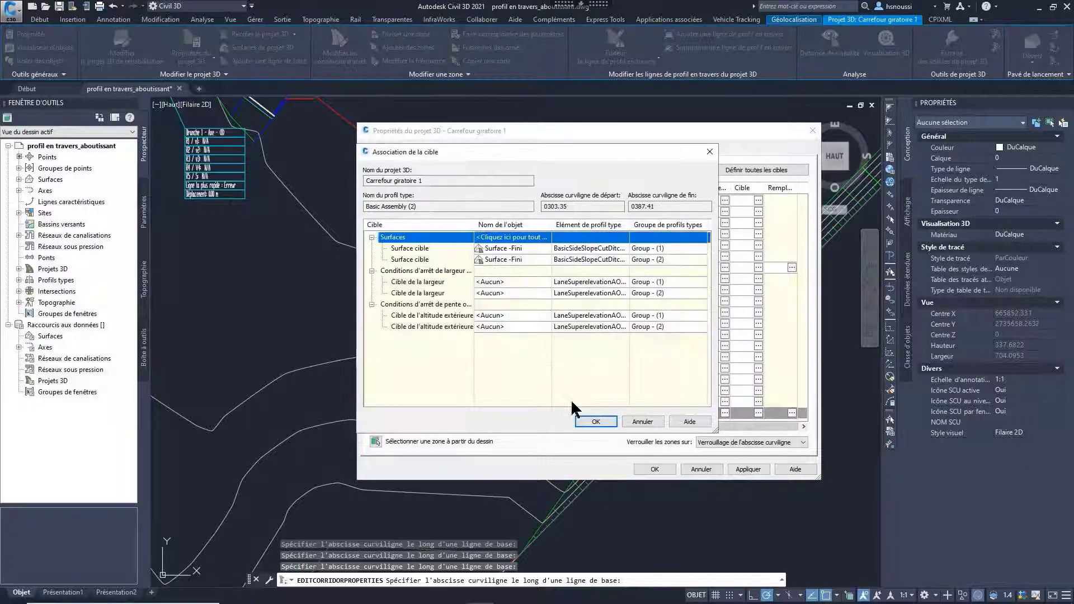
pyautogui.click(595, 421)
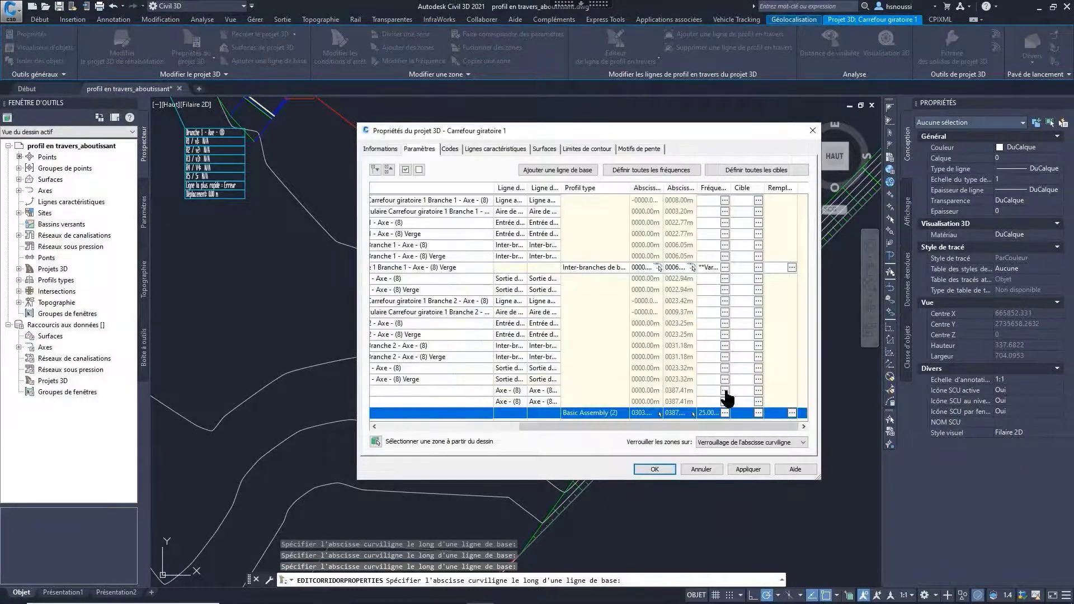
# Step: Set all surface targets of the first Axe - (8) baseline to Surface -Fini and accept the second baseline's target mapping
pyautogui.click(758, 392)
pyautogui.click(526, 237)
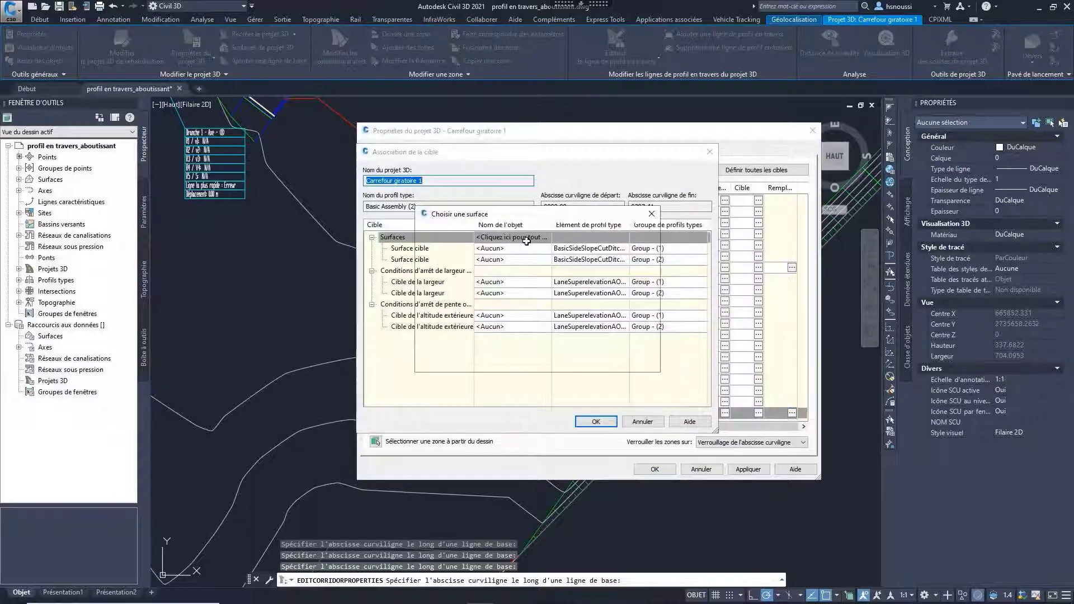
pyautogui.click(456, 289)
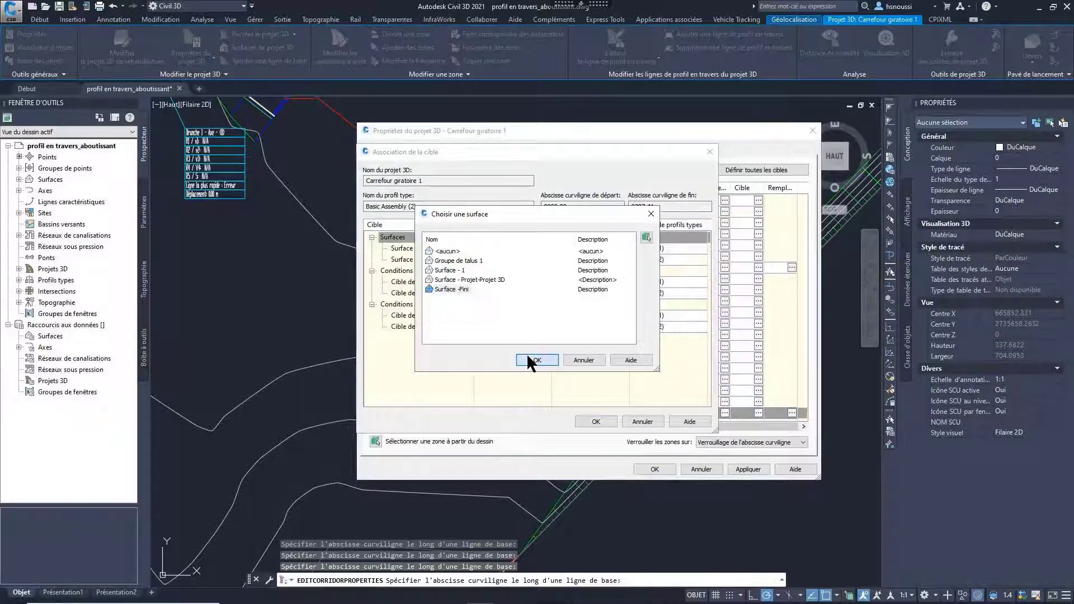
pyautogui.click(526, 354)
pyautogui.click(599, 422)
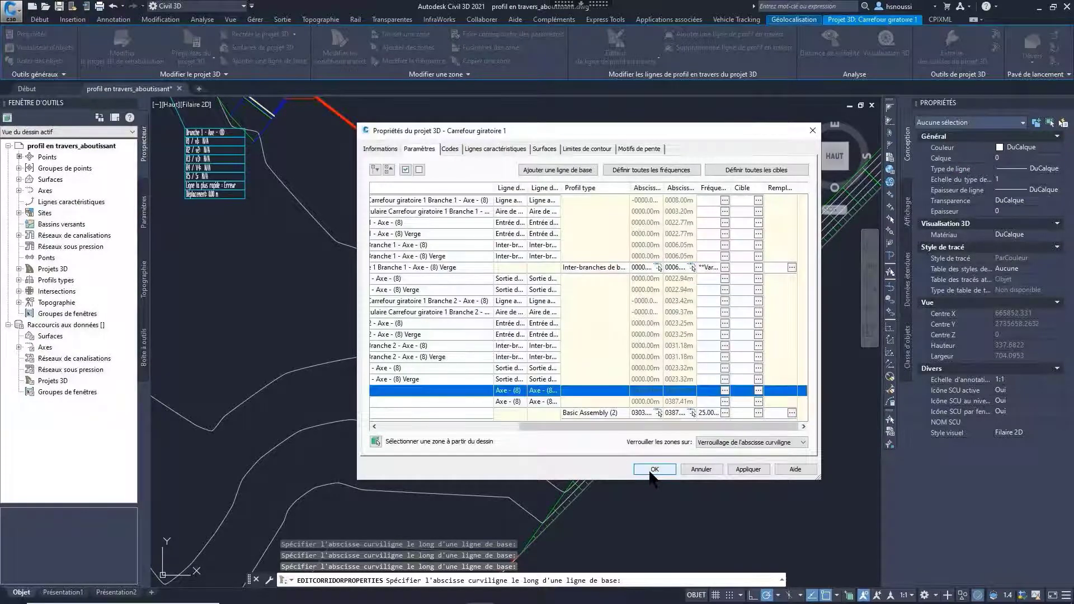
pyautogui.click(758, 402)
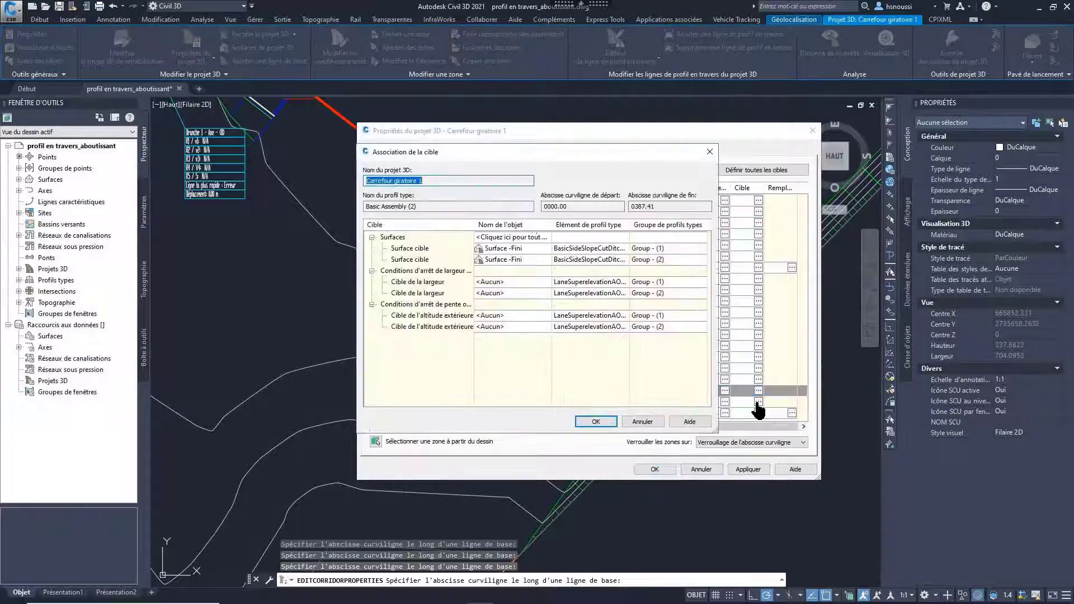
pyautogui.click(595, 420)
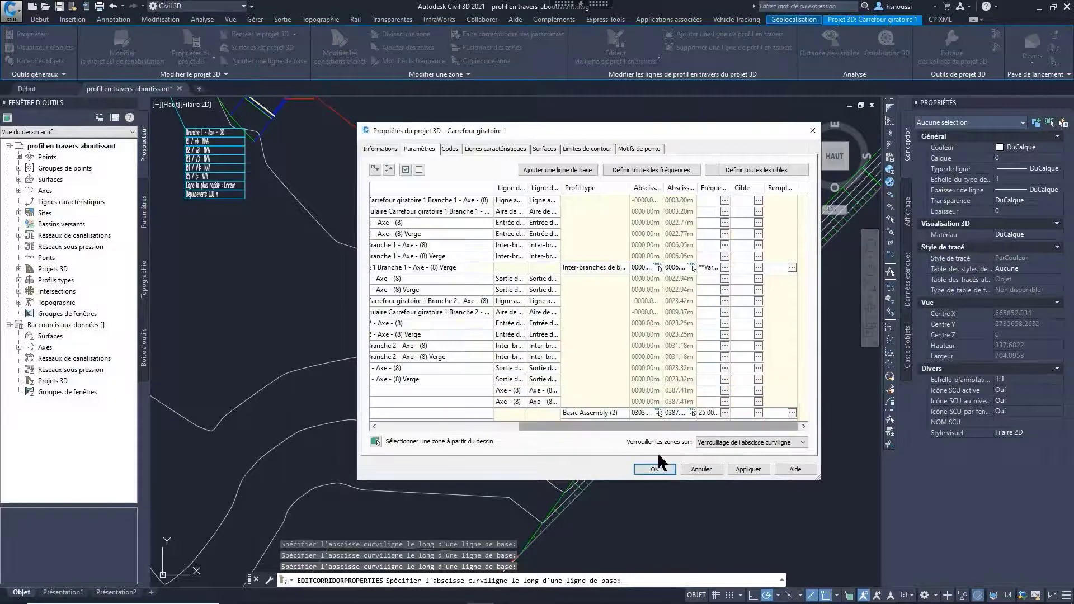
# Step: Accept the Carrefour giratoire 1 corridor properties to rebuild the corridor and inspect its extension along both sides of the roundabout
pyautogui.click(655, 469)
pyautogui.scroll(-4, 561, 366)
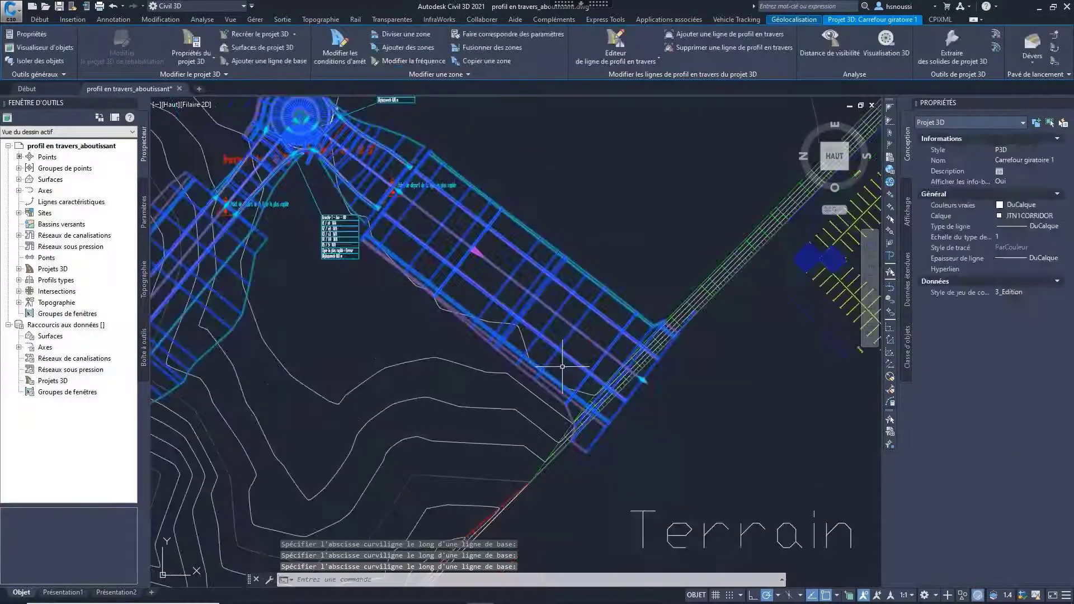
pyautogui.press('Escape')
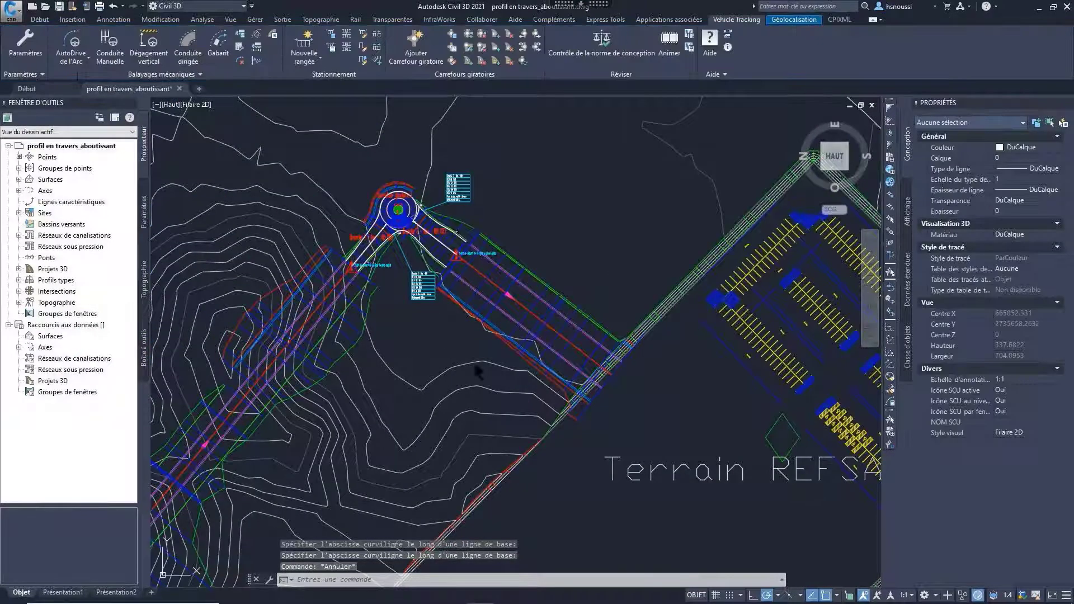
pyautogui.moveTo(360, 417); pyautogui.dragTo(527, 358, button='middle')
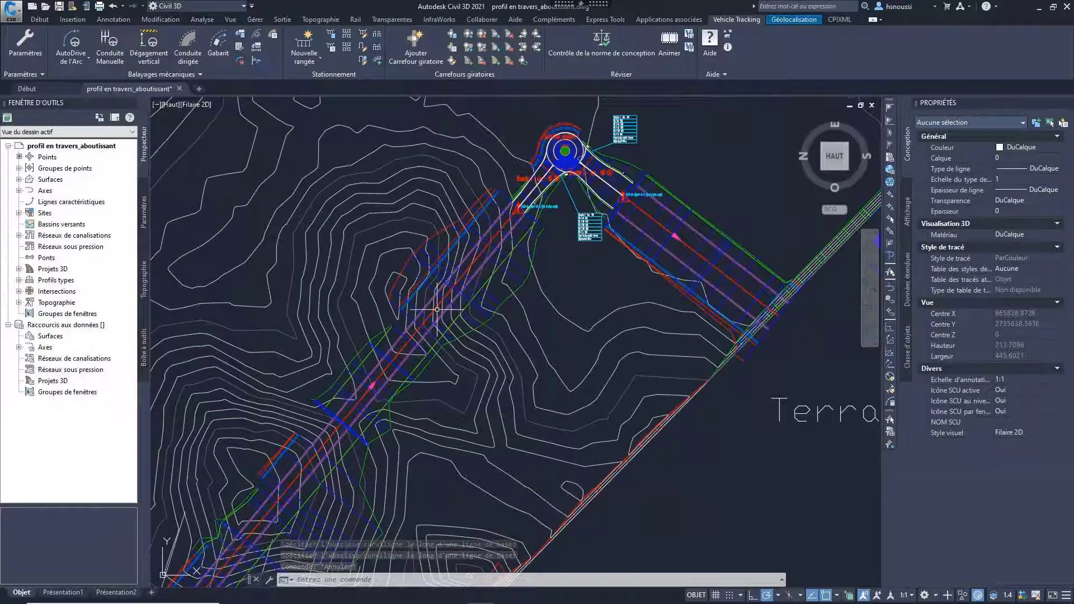
pyautogui.scroll(-2, 558, 394)
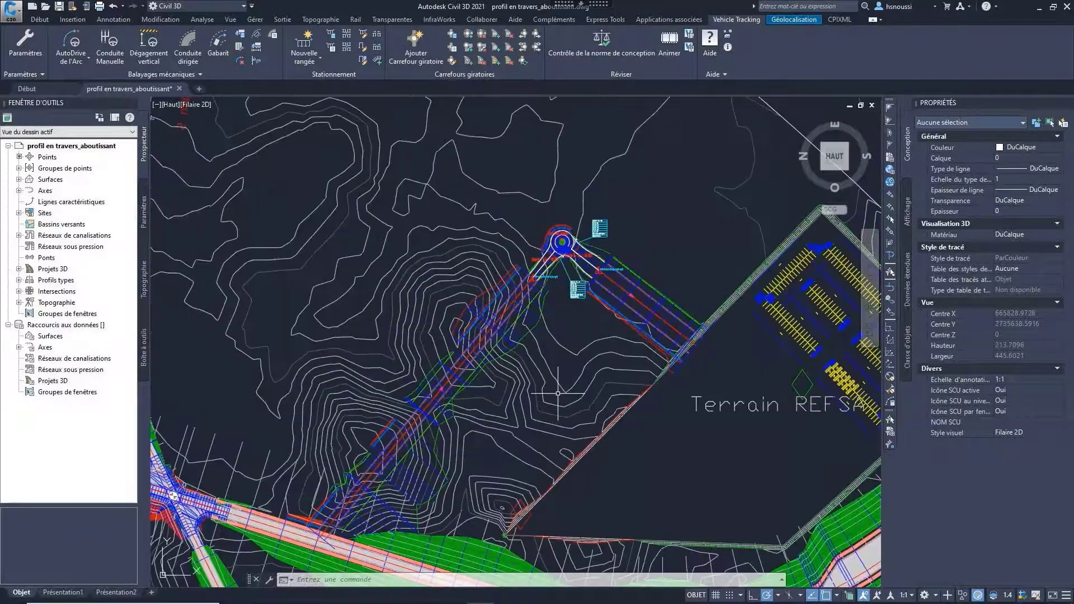
pyautogui.scroll(-2, 558, 393)
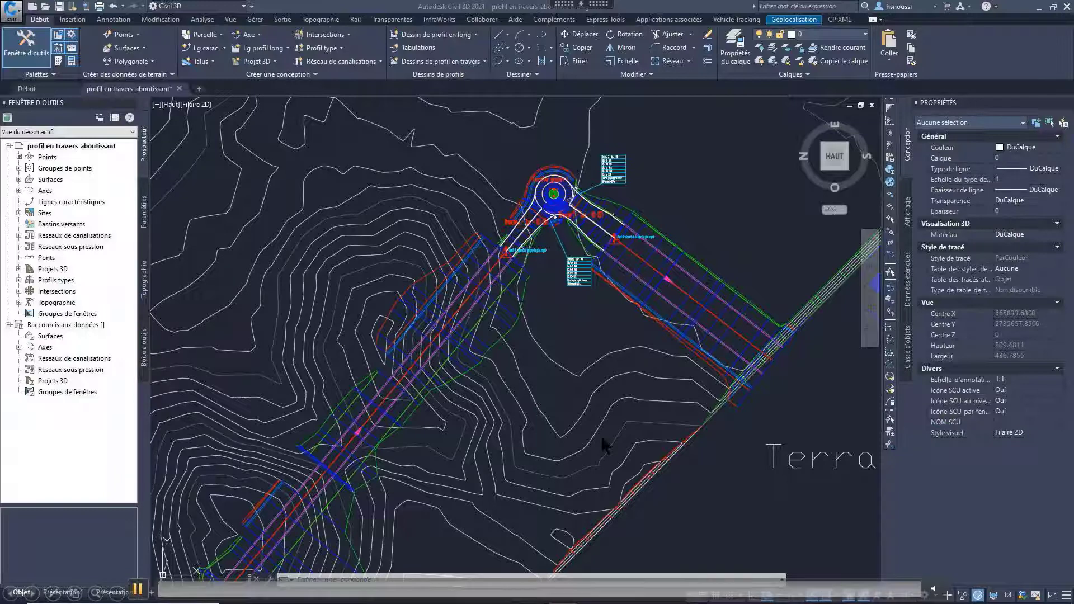
# Step: Examine the available roundabout design standards in the Vehicle Tracking standards library, then close it
pyautogui.click(736, 19)
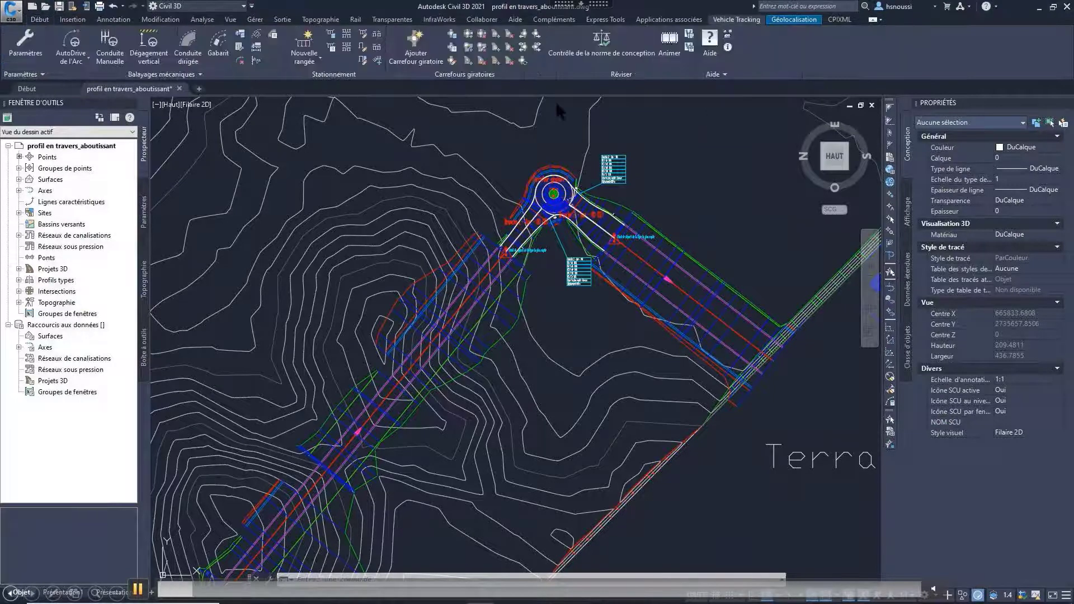
pyautogui.click(452, 34)
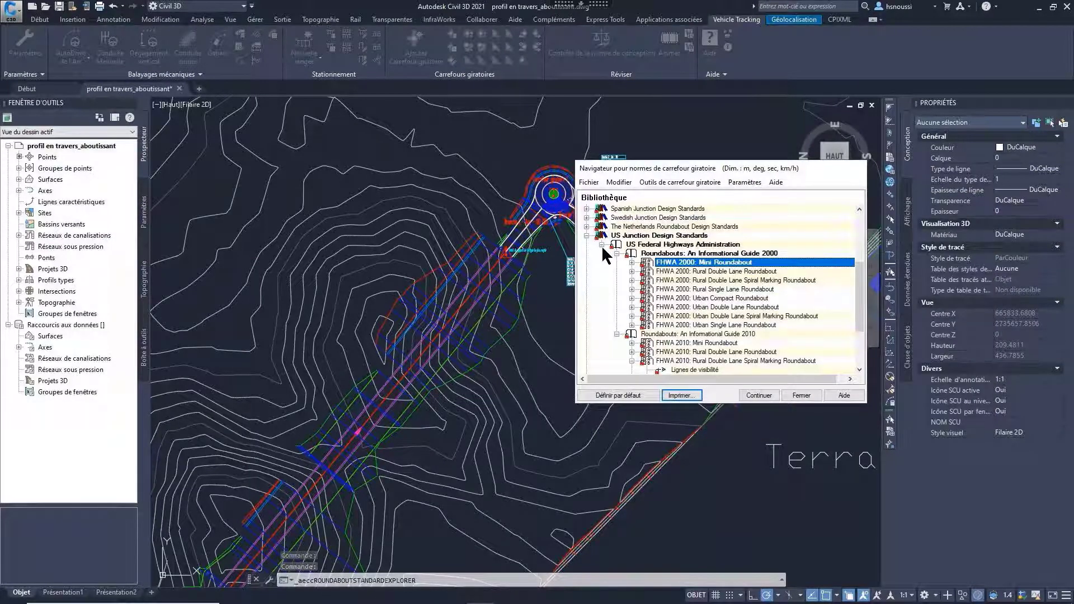
pyautogui.click(801, 395)
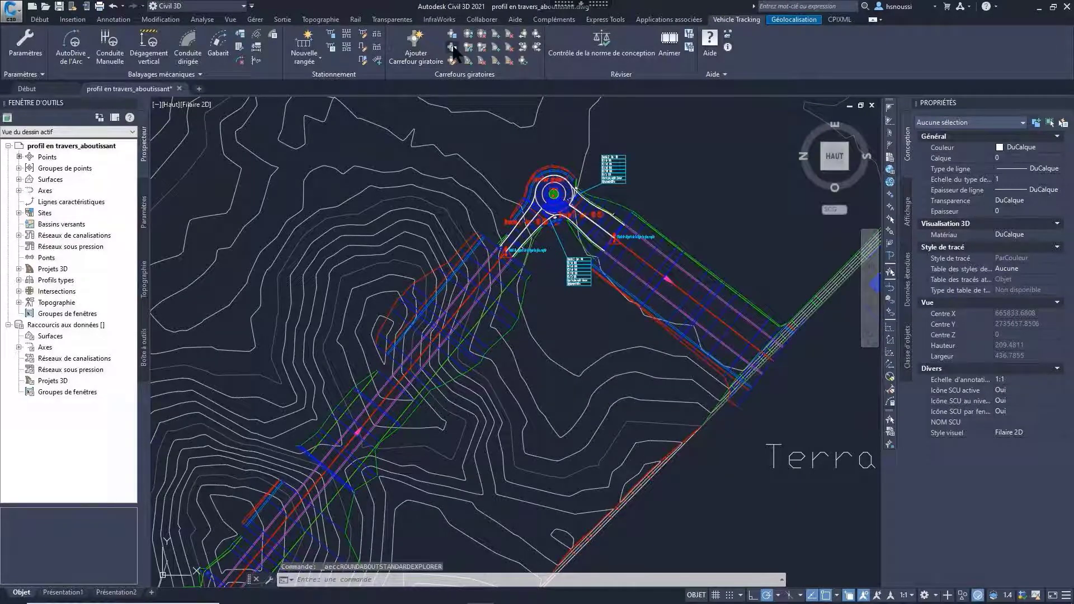
# Step: Examine the roundabout report for both branches, widening the branch column, and close the report
pyautogui.click(453, 48)
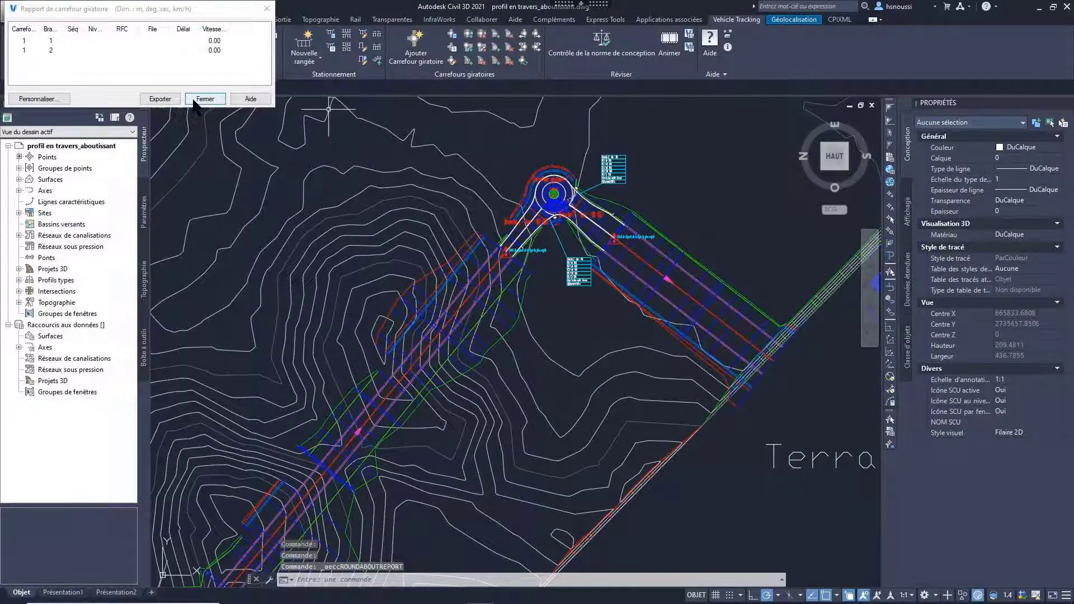
pyautogui.moveTo(65, 29); pyautogui.dragTo(103, 31)
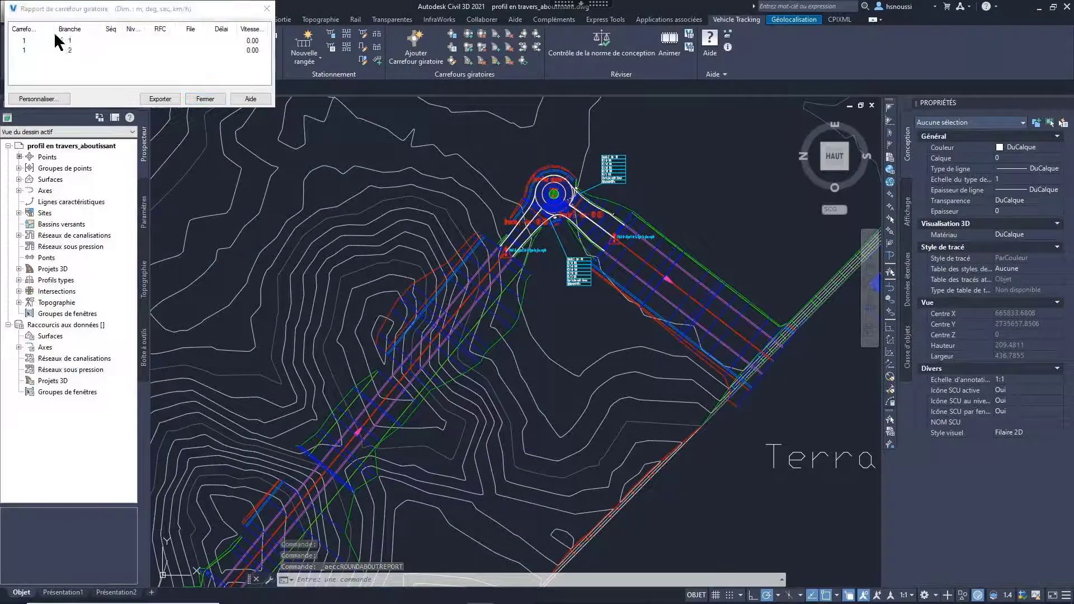
pyautogui.click(204, 98)
# Step: Open the roundabout's properties and examine its signage, 3D corridor, visibility analysis and heads-up display settings
pyautogui.click(565, 191)
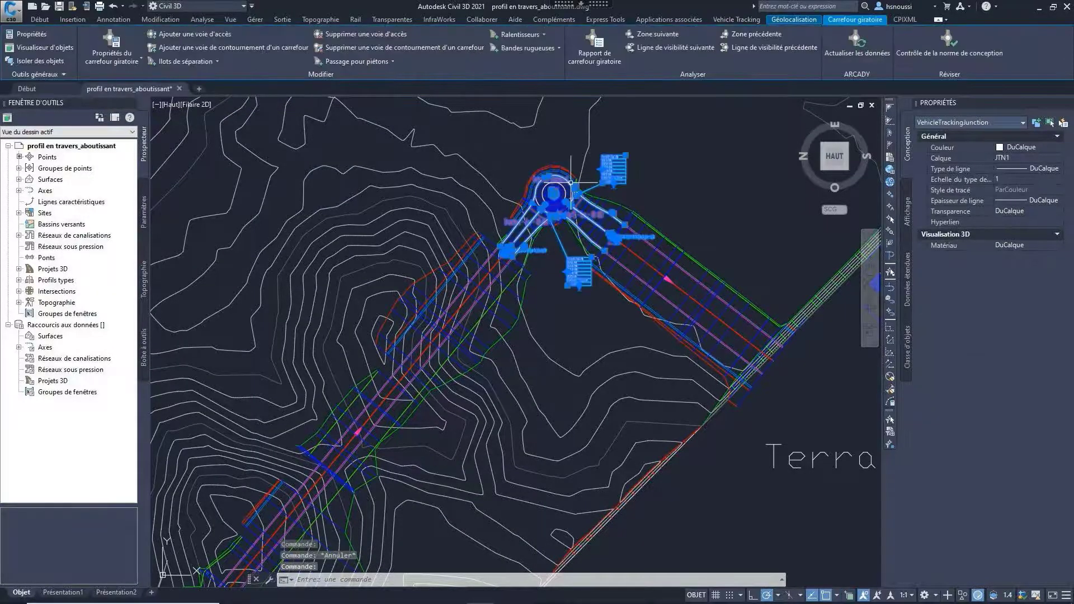
pyautogui.click(109, 40)
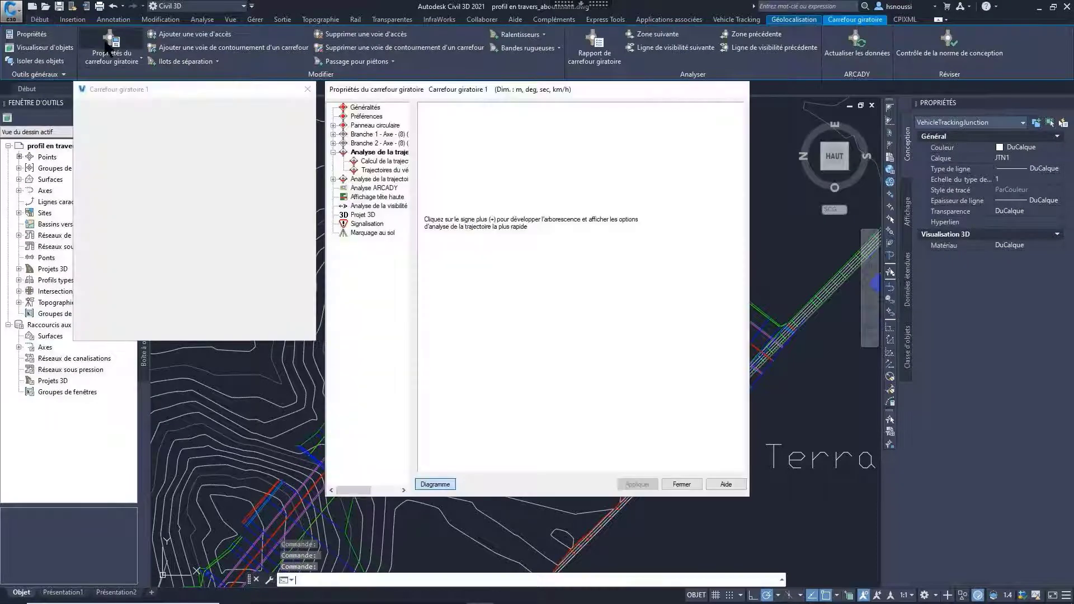
pyautogui.click(365, 225)
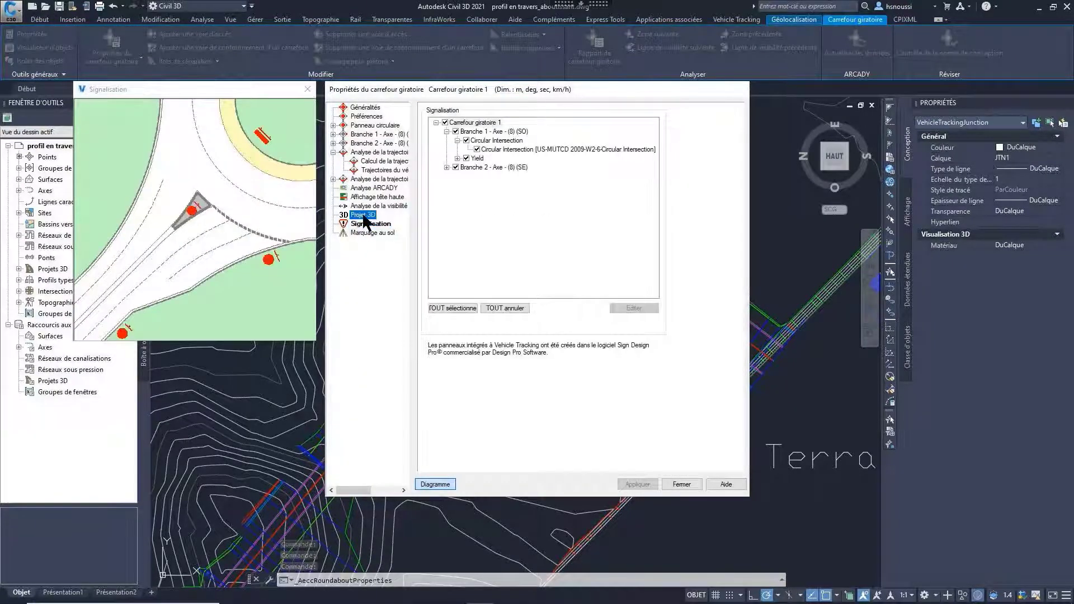
pyautogui.click(373, 215)
pyautogui.click(376, 207)
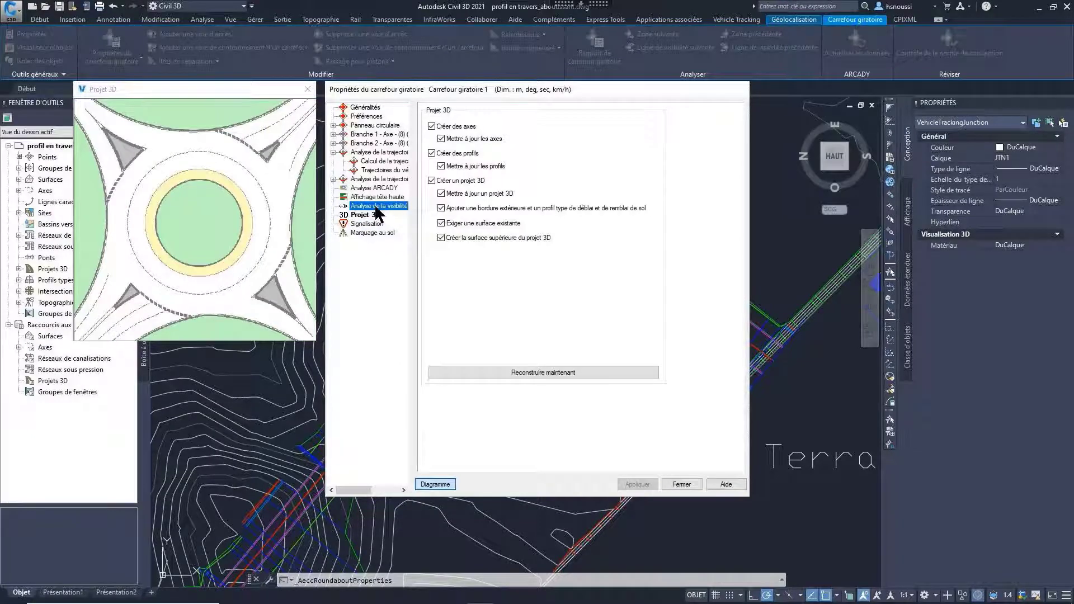
pyautogui.click(389, 197)
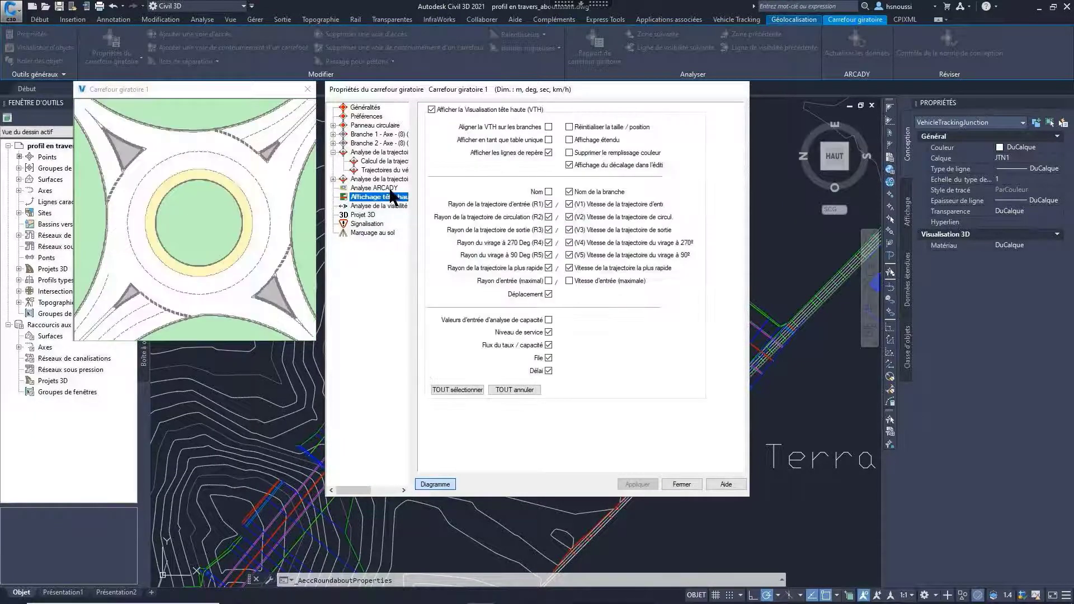
# Step: Examine the swept path design vehicles and the fastest path radius, speed and calculation settings of the roundabout
pyautogui.click(385, 179)
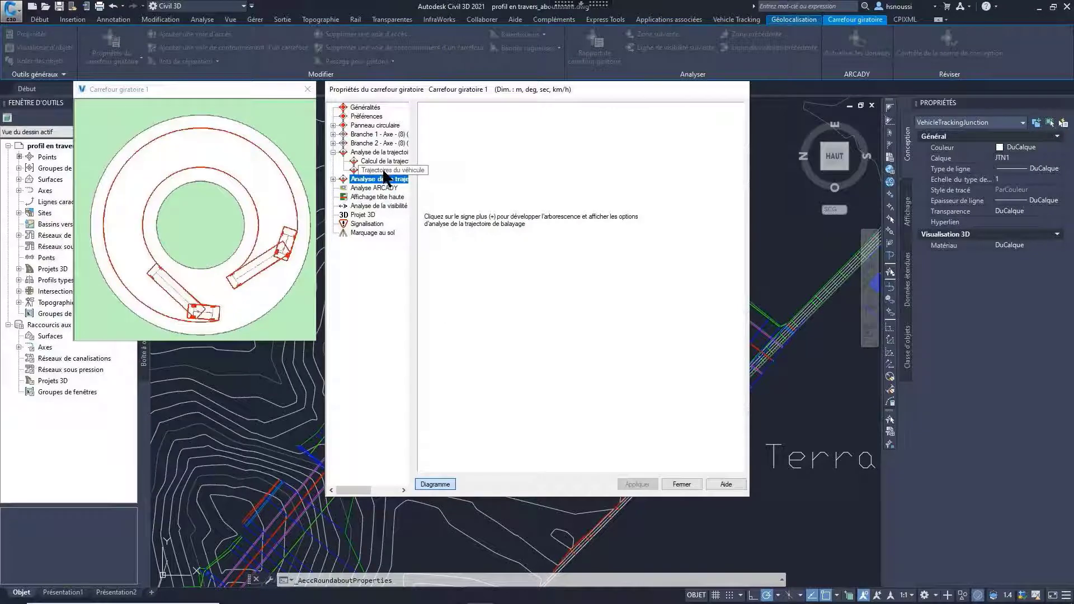
pyautogui.click(334, 179)
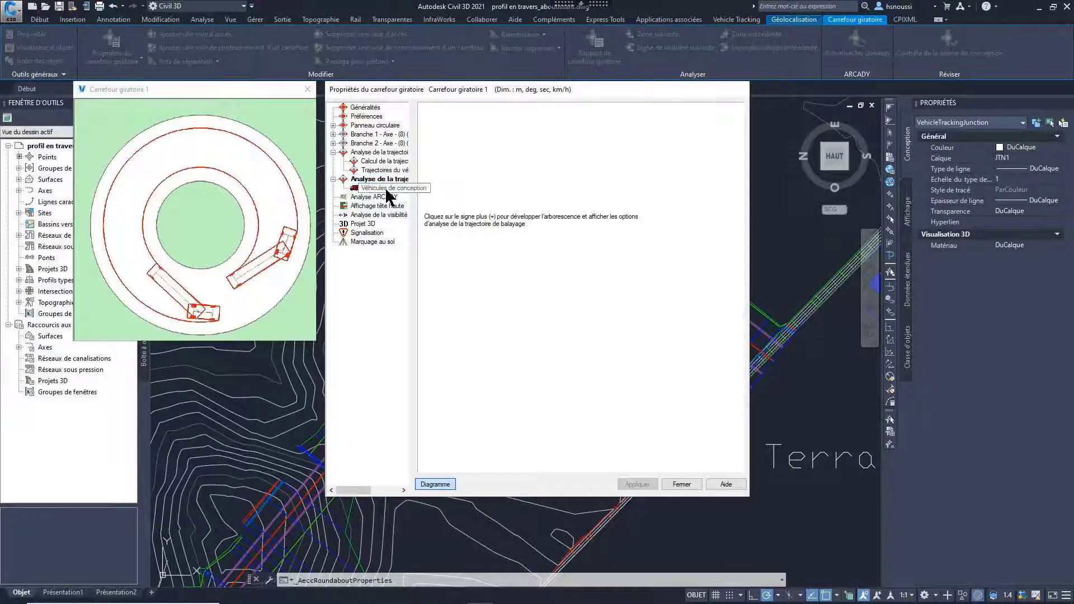
pyautogui.click(385, 188)
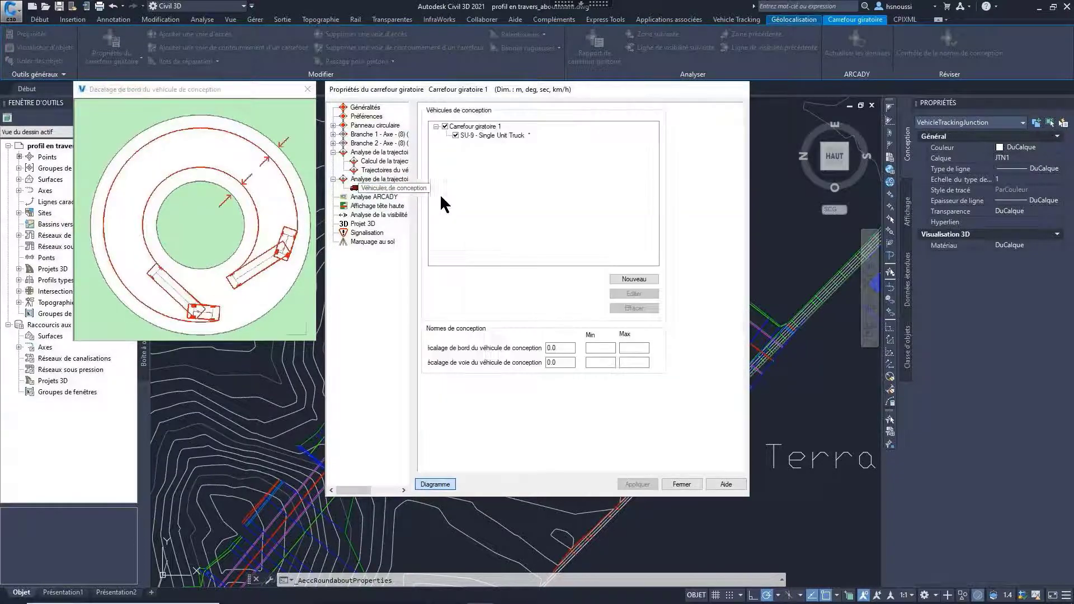
pyautogui.click(379, 170)
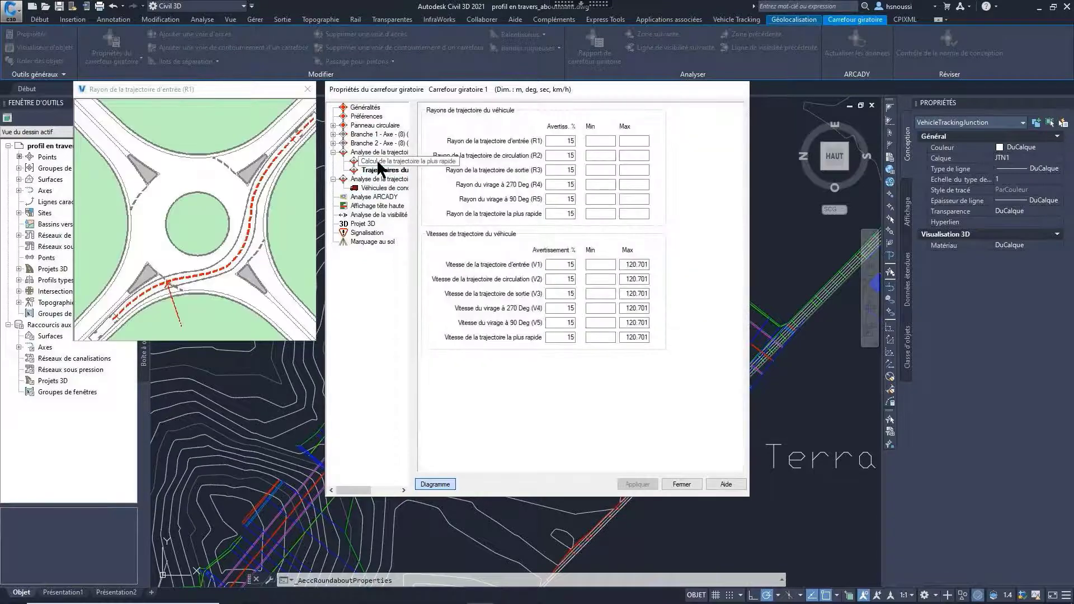
pyautogui.click(370, 161)
pyautogui.click(379, 152)
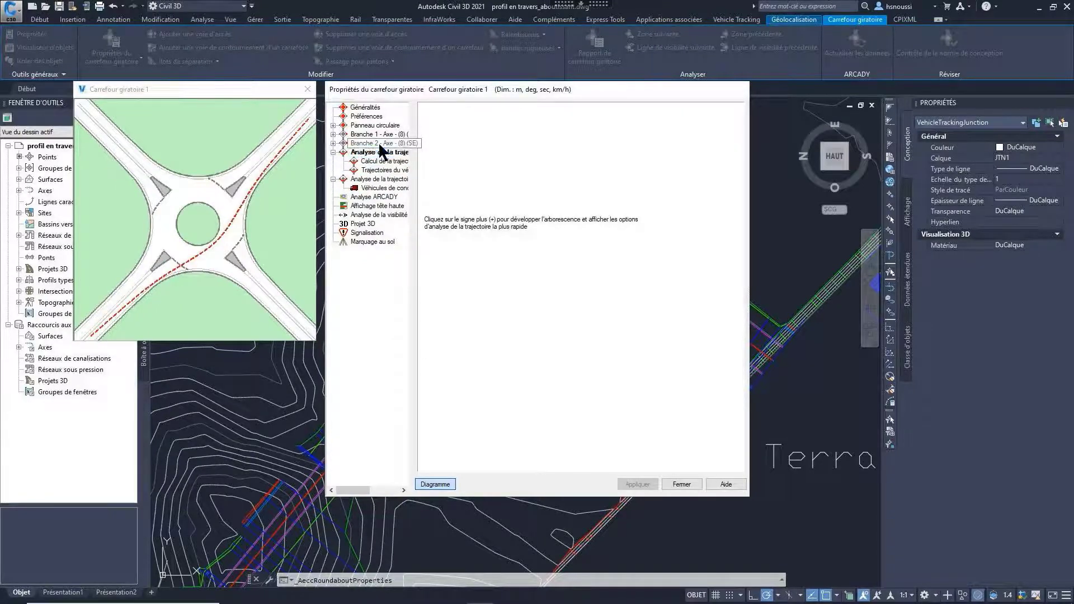
# Step: Examine the roundabout's branch settings and general preferences
pyautogui.click(380, 144)
pyautogui.click(371, 129)
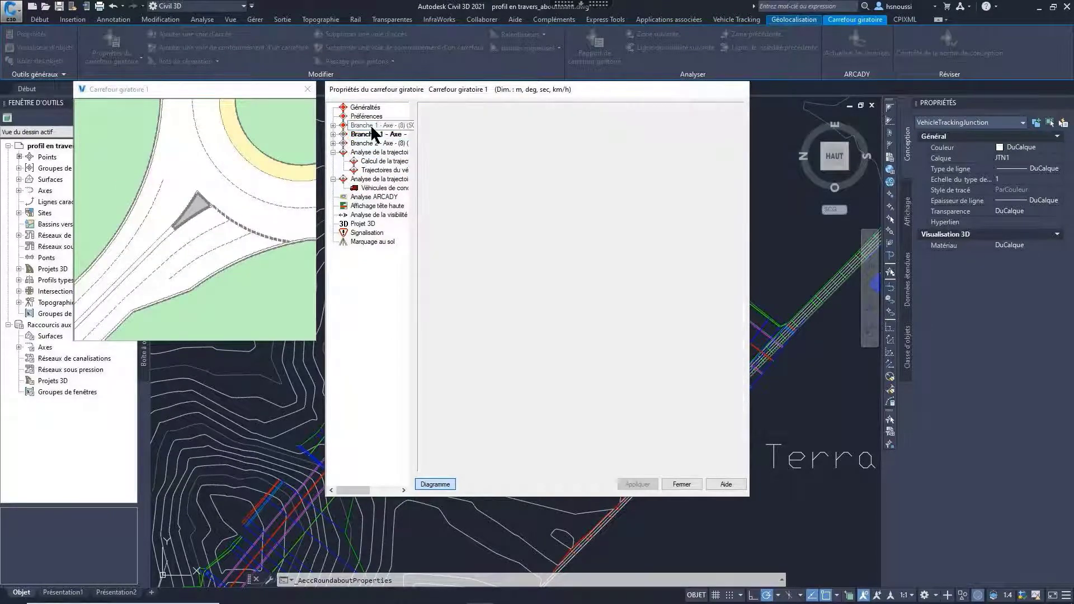
pyautogui.click(364, 116)
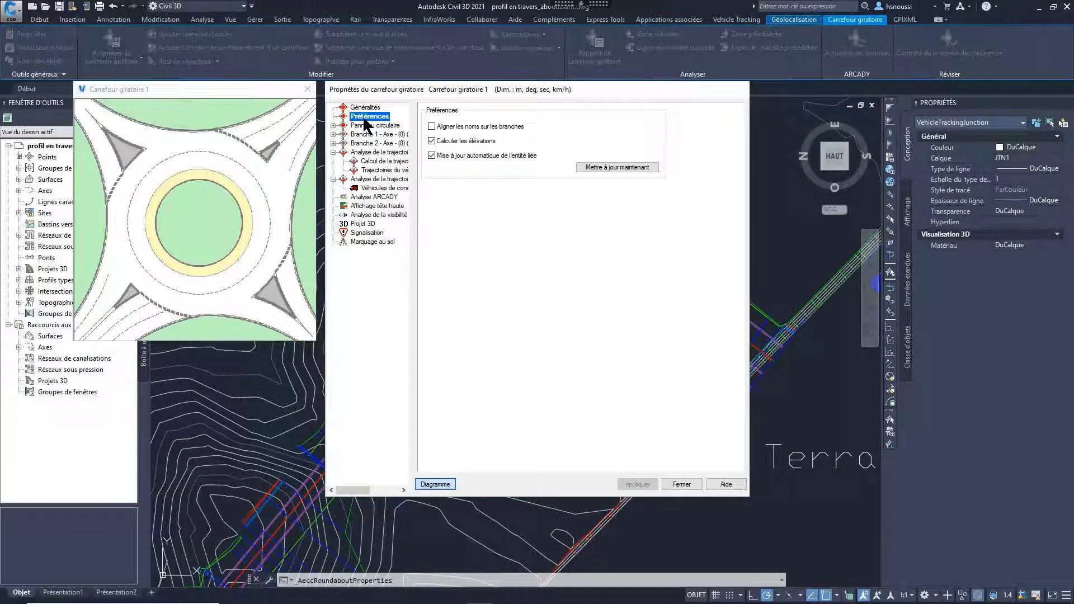